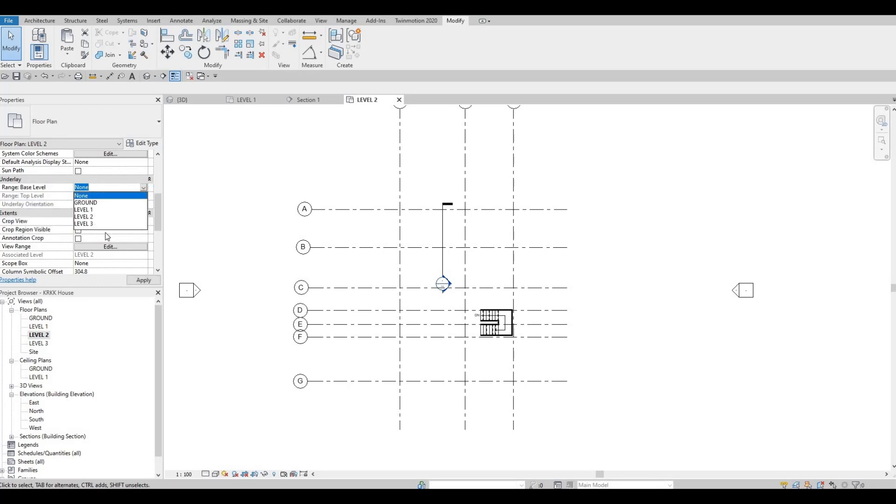
# Step: Set the Level 2 floor plan's underlay base level to LEVEL 1 and apply it
pyautogui.click(107, 209)
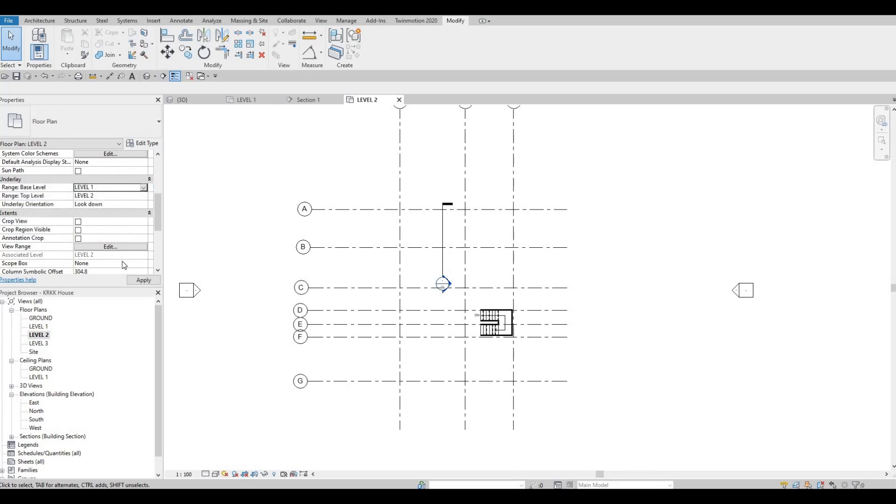
pyautogui.click(147, 283)
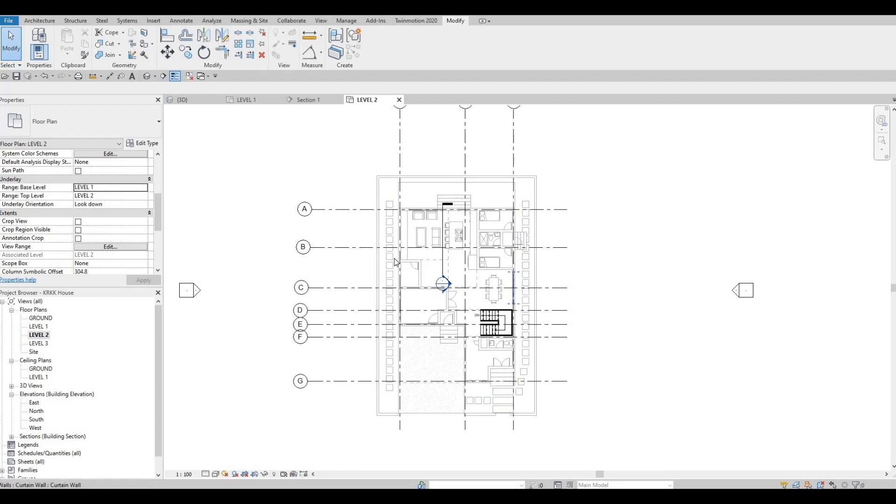
pyautogui.scroll(5, 394, 261)
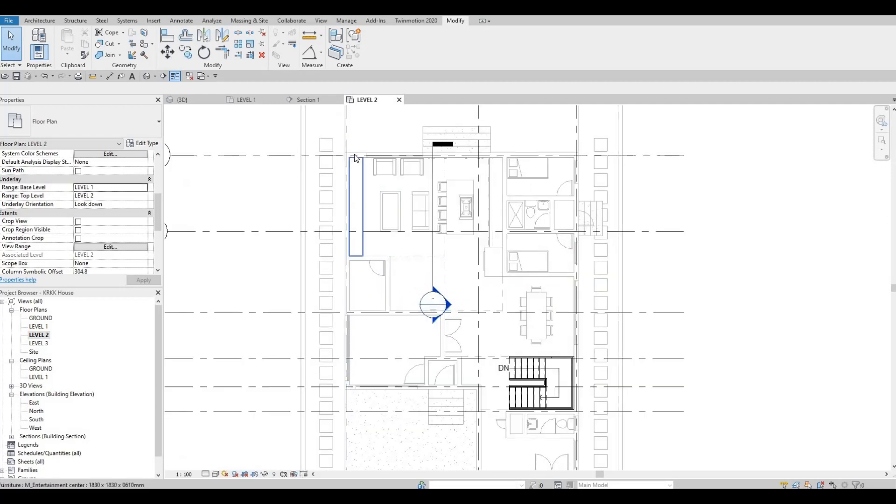
pyautogui.click(383, 167)
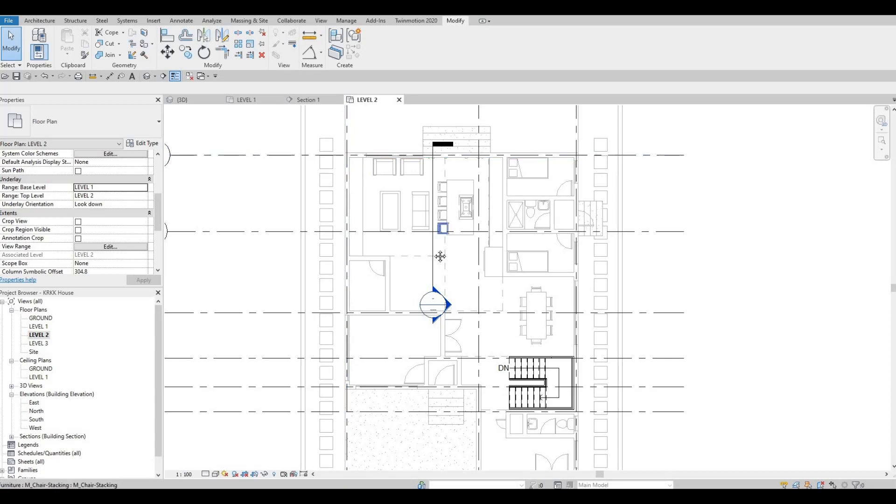
pyautogui.scroll(-1, 436, 239)
pyautogui.moveTo(438, 242); pyautogui.dragTo(443, 225, button='middle')
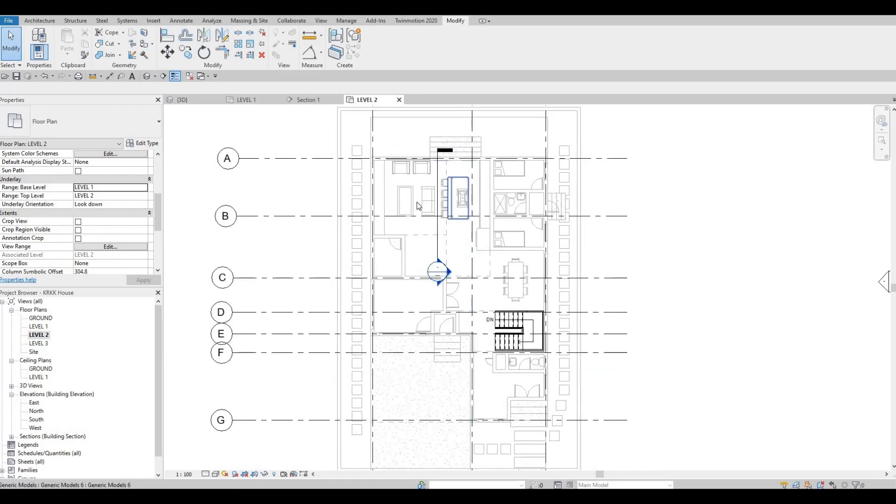
pyautogui.scroll(4, 422, 193)
pyautogui.click(434, 178)
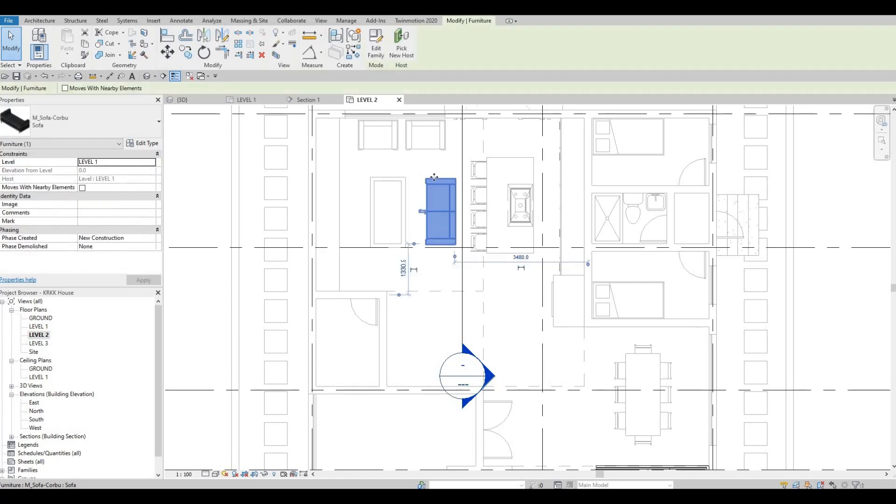
pyautogui.press('c')
pyautogui.press('s')
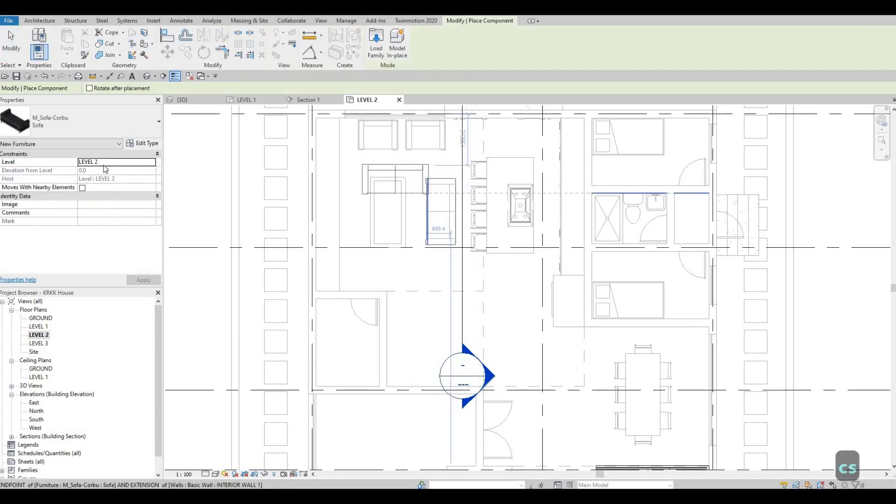
pyautogui.press('Escape')
pyautogui.press('Escape')
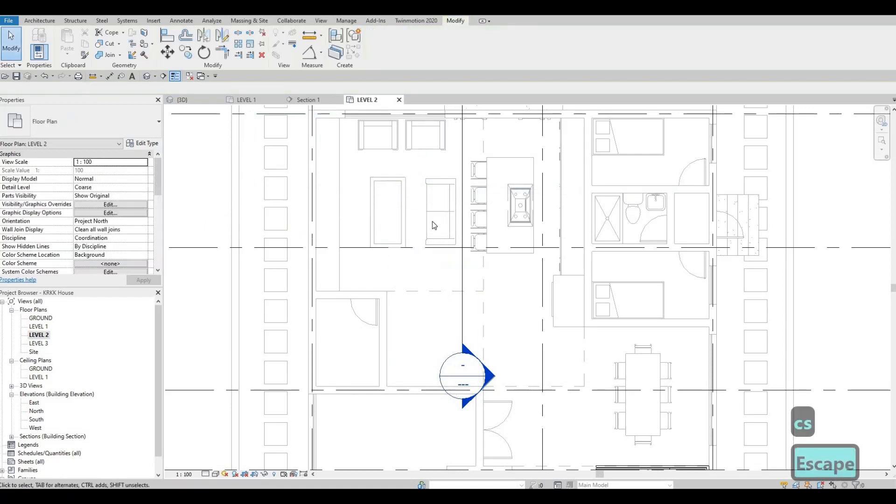
# Step: Examine the underlaid lower-floor layout on the Level 2 plan, including the rooms around the staircase, bathroom and entrance
pyautogui.scroll(-2, 432, 262)
pyautogui.scroll(-2, 429, 262)
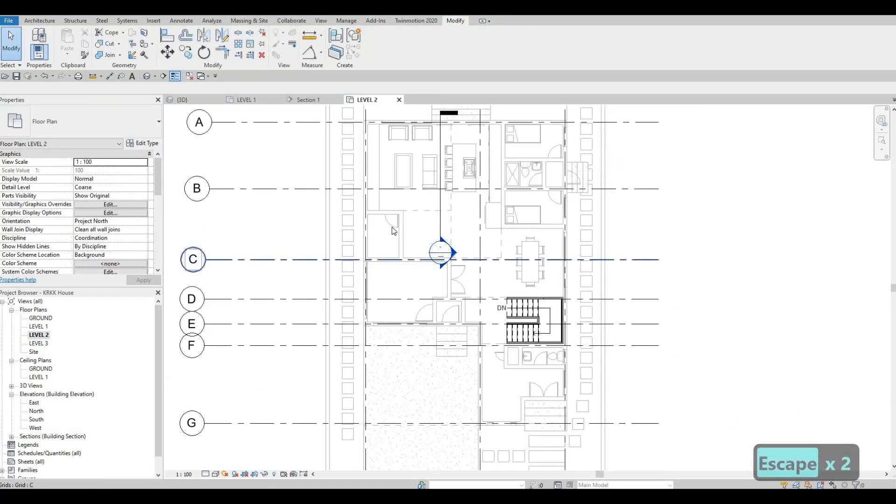
pyautogui.moveTo(485, 256); pyautogui.dragTo(403, 225, button='middle')
pyautogui.scroll(-1, 402, 225)
pyautogui.moveTo(434, 280); pyautogui.dragTo(487, 252, button='middle')
pyautogui.scroll(-2, 487, 252)
pyautogui.moveTo(485, 285); pyautogui.dragTo(492, 318, button='middle')
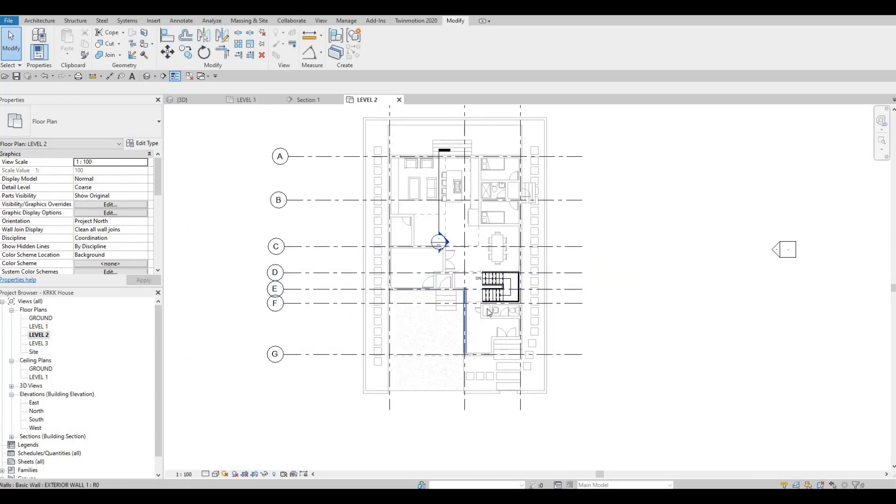
pyautogui.scroll(3, 485, 292)
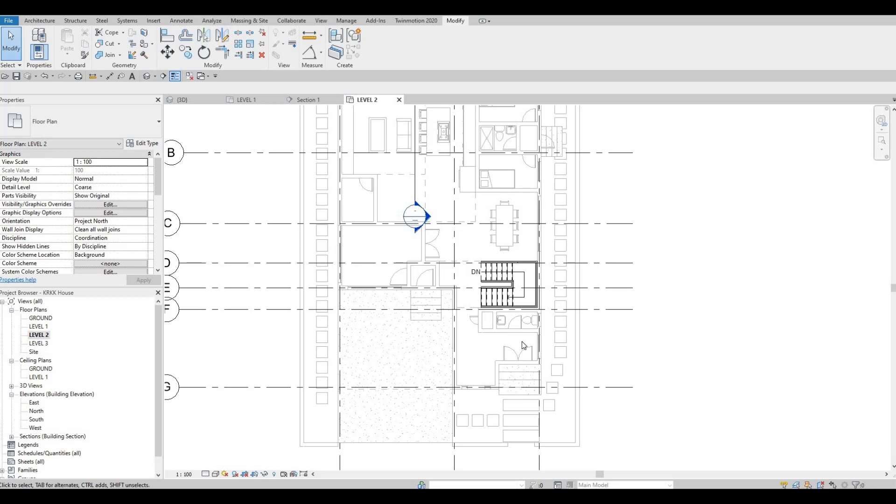
pyautogui.scroll(4, 521, 341)
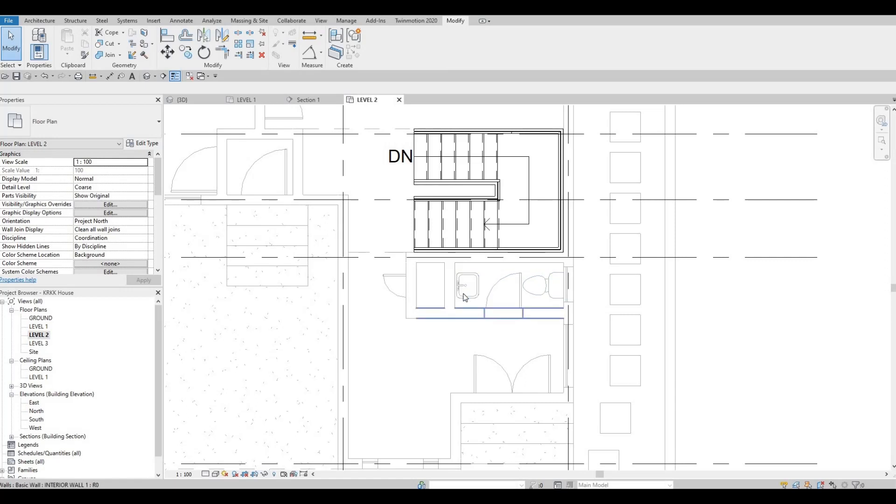
pyautogui.scroll(-2, 473, 293)
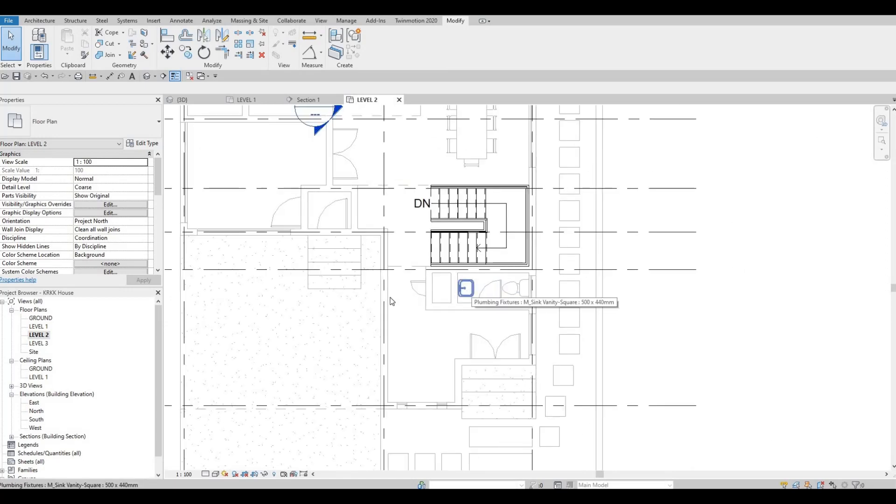
pyautogui.scroll(-4, 420, 301)
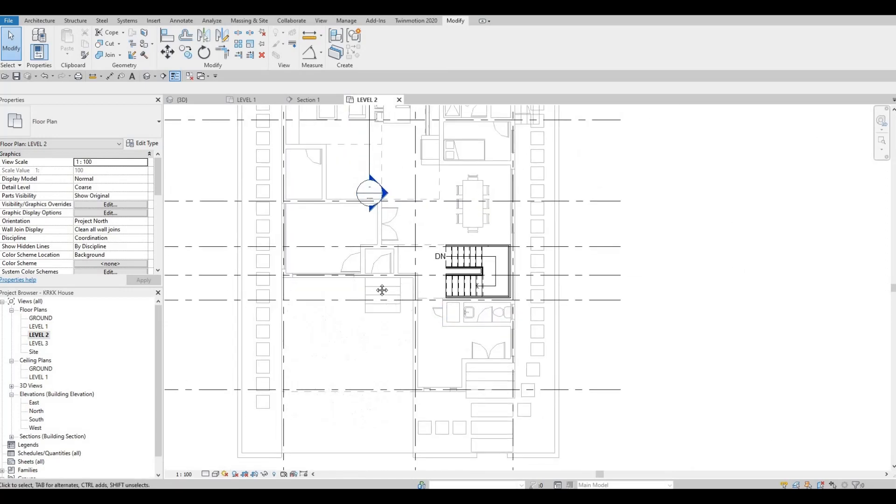
pyautogui.press('Escape')
pyautogui.moveTo(375, 205); pyautogui.dragTo(386, 274, button='middle')
pyautogui.scroll(-1, 386, 274)
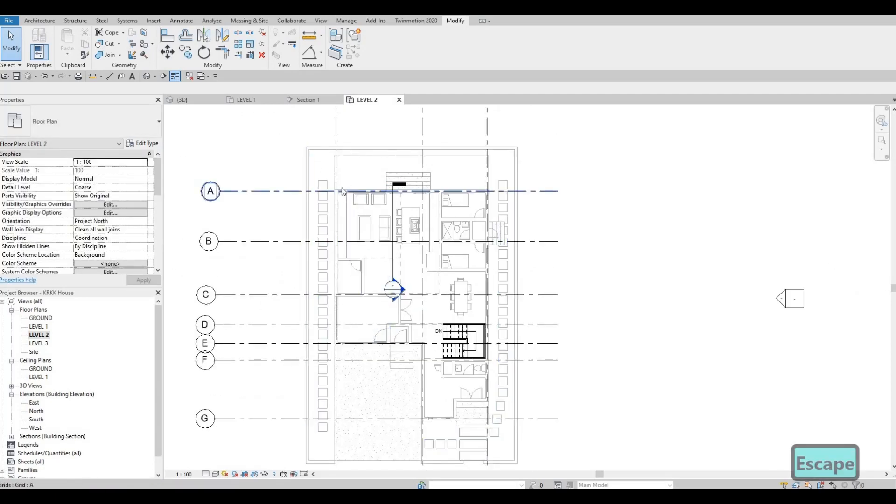
# Step: Draw a rectangular loop of EXTERIOR WALL 1 on Level 2 up to LEVEL 3, from grid A's west corner to the intersection of grids 3 and G
pyautogui.scroll(3, 344, 189)
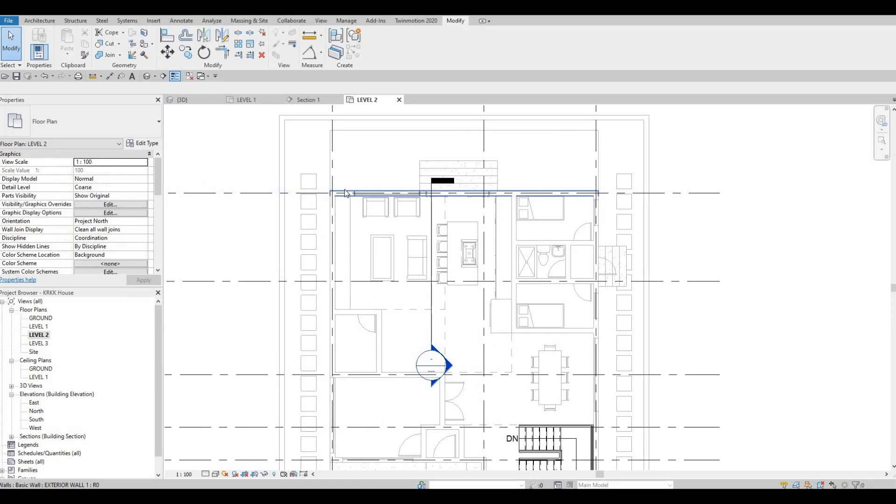
pyautogui.click(345, 193)
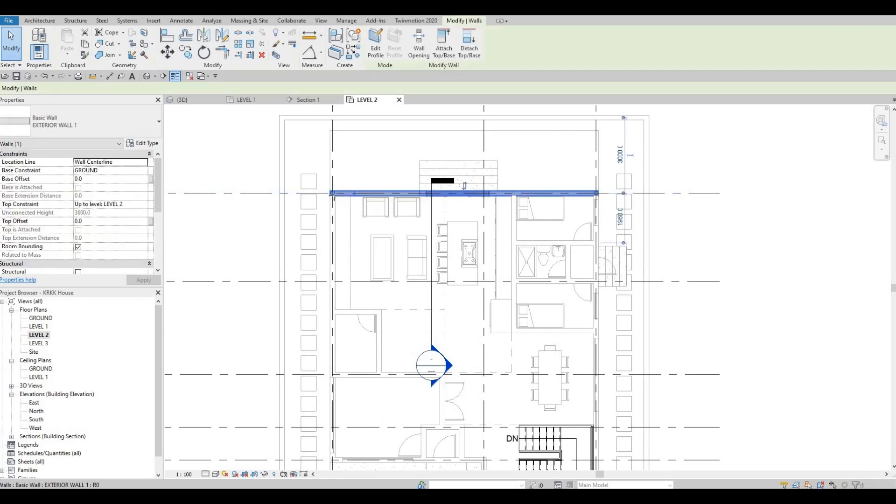
pyautogui.press('s')
pyautogui.scroll(3, 333, 192)
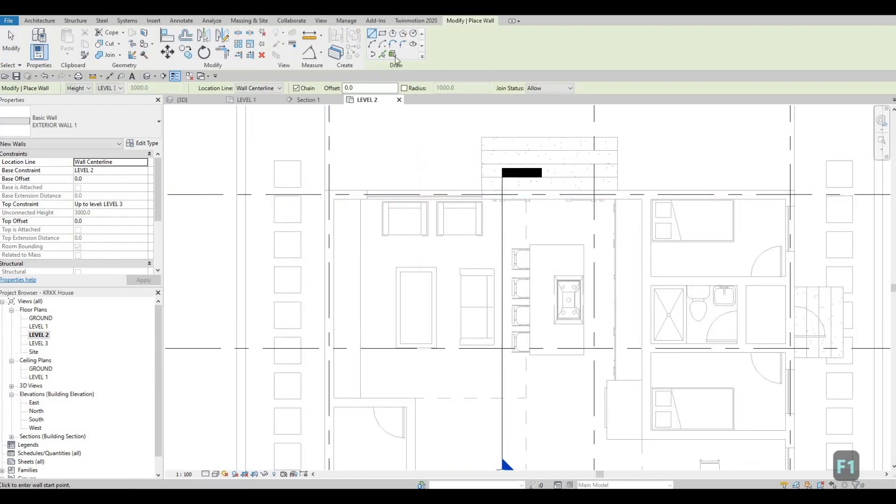
pyautogui.click(383, 34)
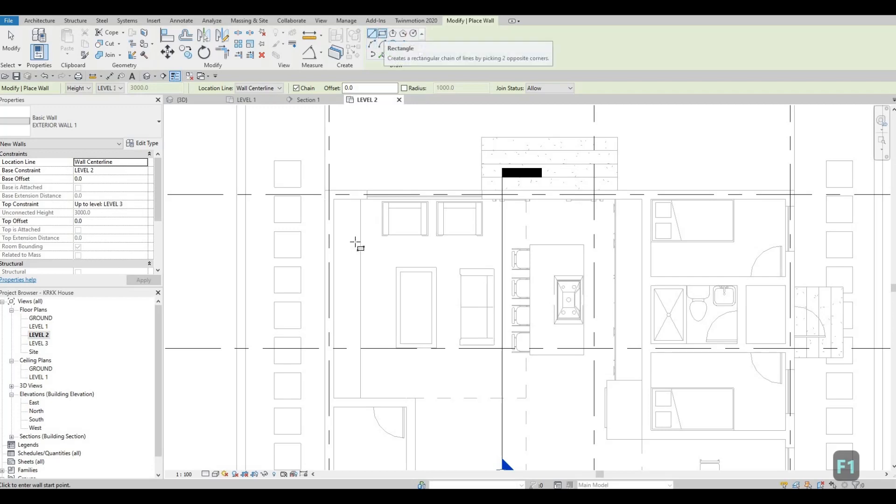
pyautogui.scroll(-3, 345, 226)
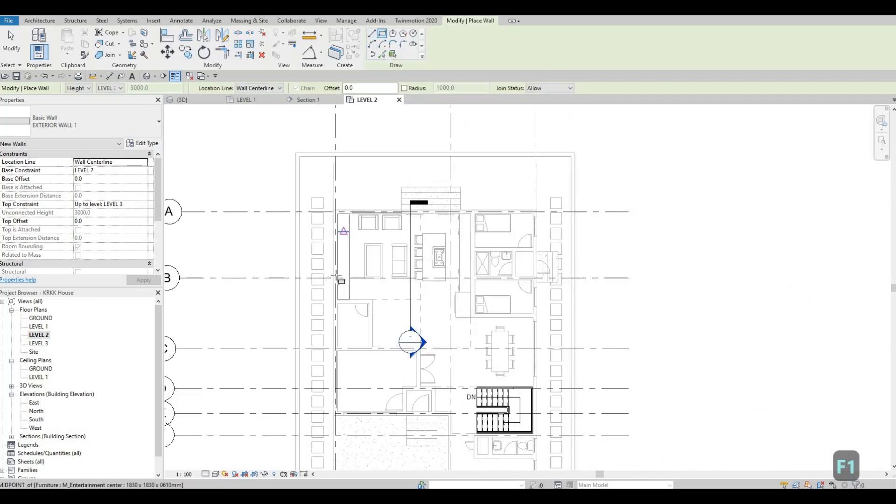
pyautogui.moveTo(338, 278); pyautogui.dragTo(372, 216, button='middle')
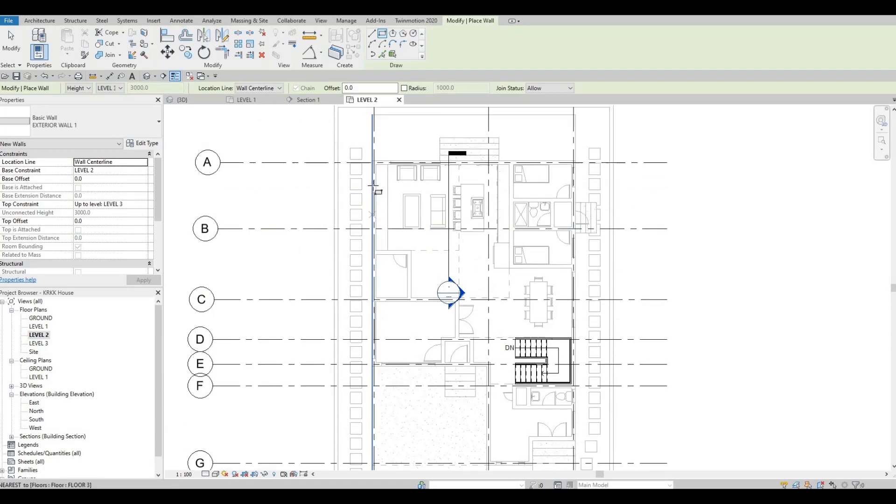
pyautogui.scroll(1, 373, 184)
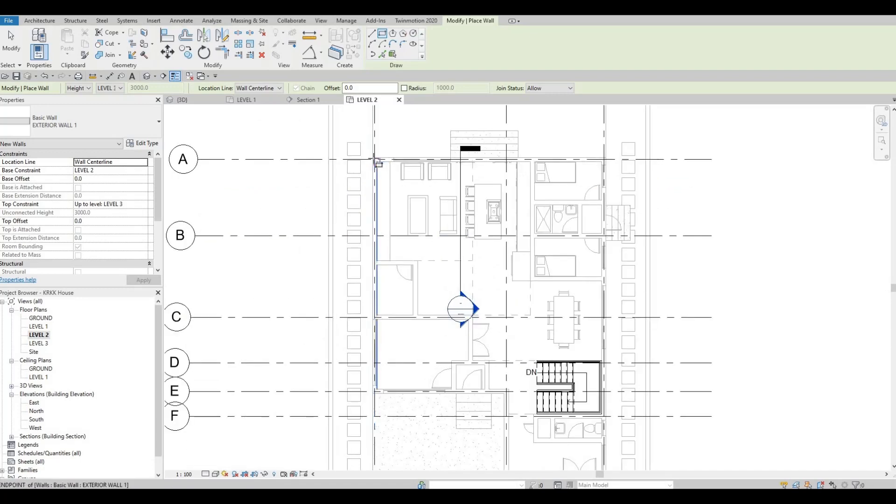
pyautogui.scroll(6, 374, 159)
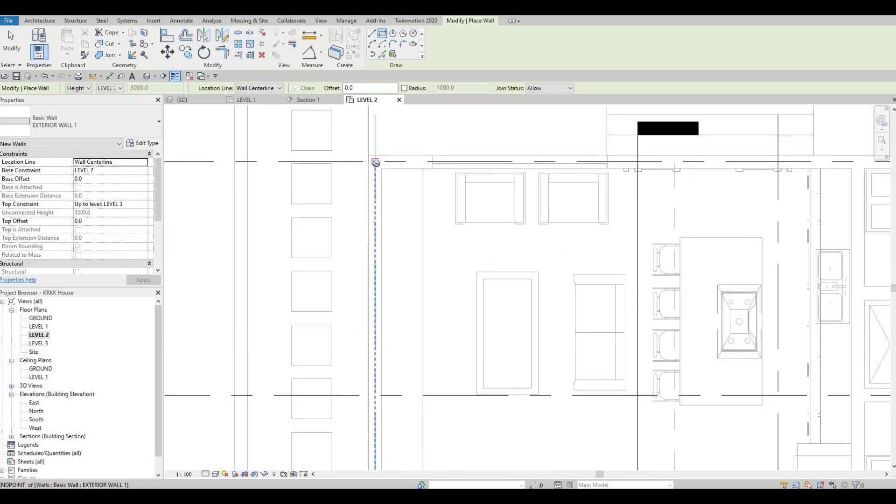
pyautogui.click(416, 246)
pyautogui.scroll(-5, 468, 300)
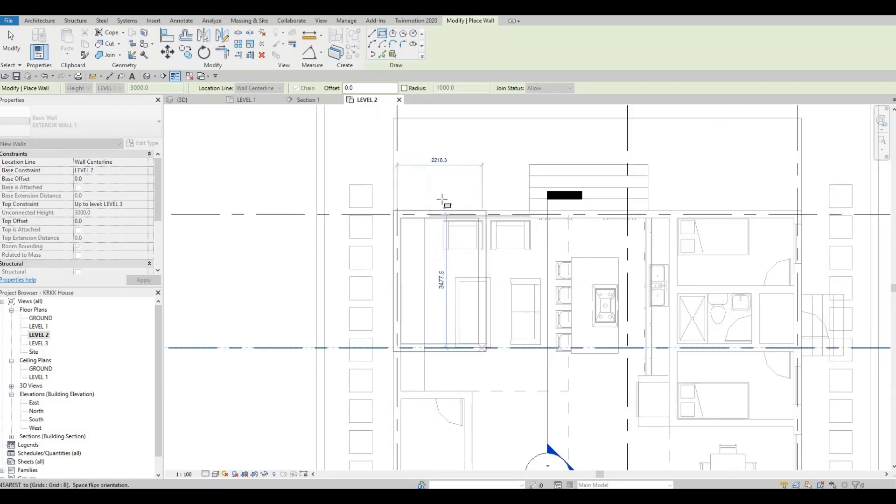
pyautogui.scroll(-3, 436, 194)
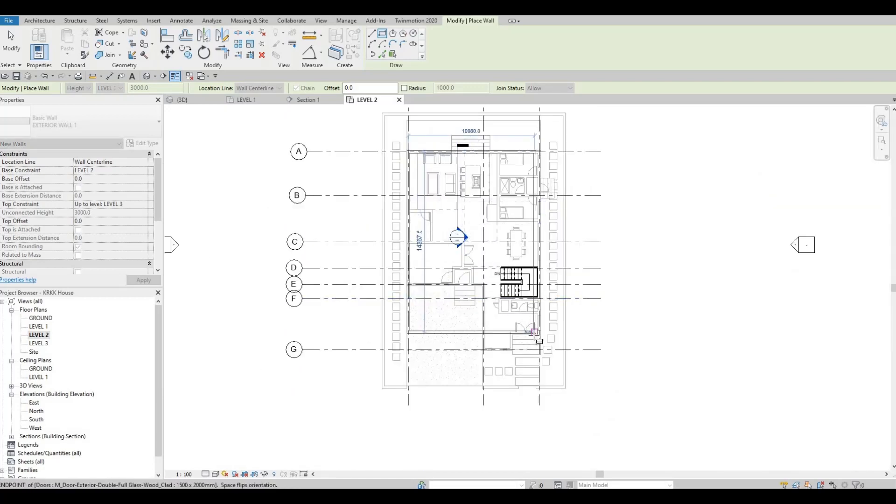
pyautogui.scroll(-2, 536, 337)
pyautogui.scroll(6, 544, 345)
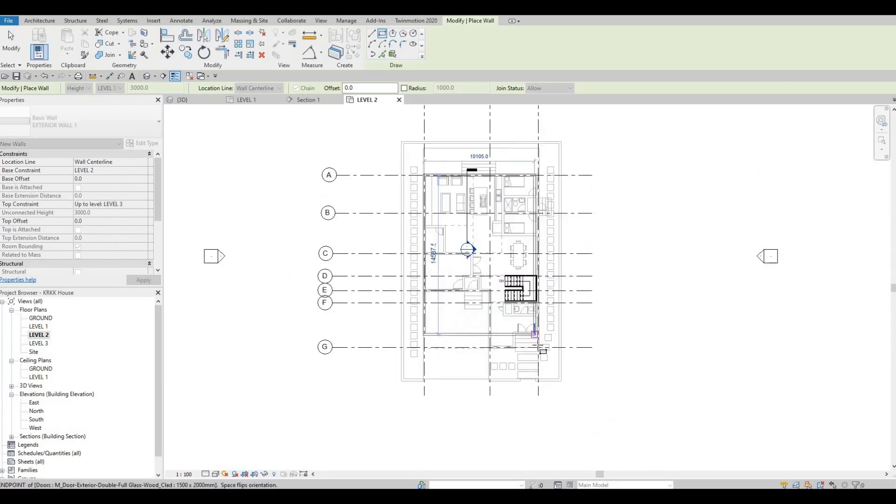
pyautogui.scroll(2, 552, 362)
pyautogui.scroll(2, 547, 368)
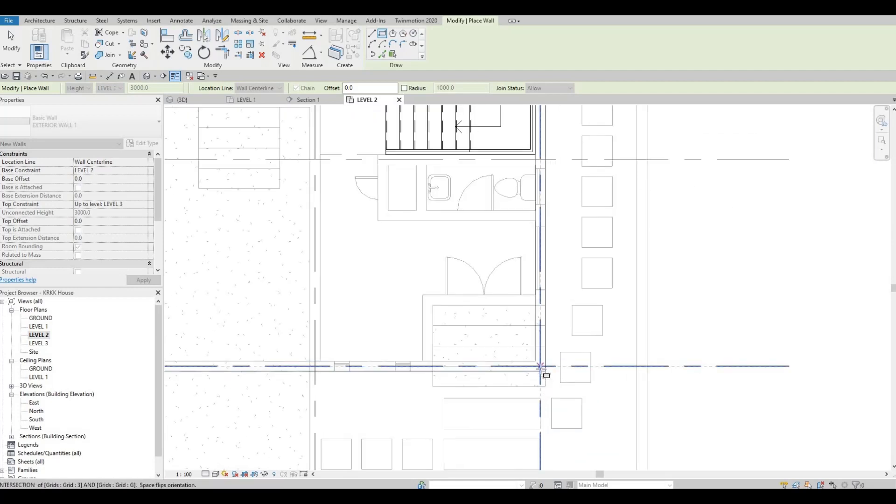
pyautogui.click(540, 366)
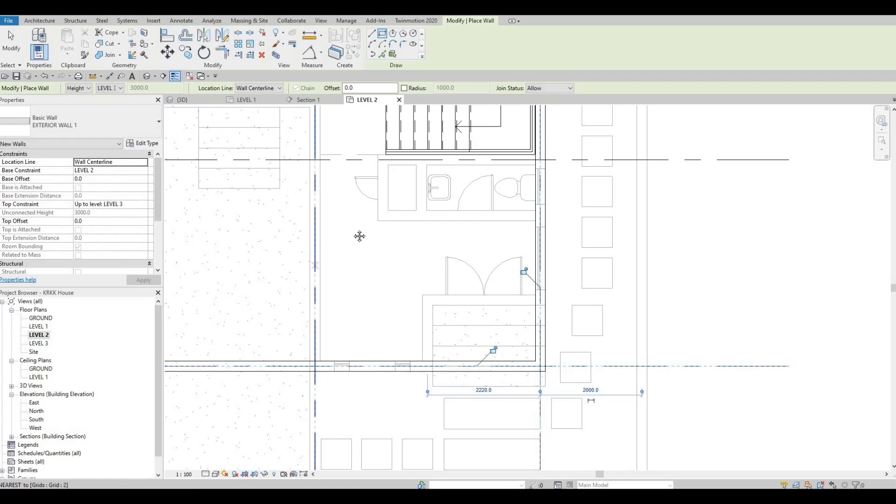
pyautogui.press('Escape')
pyautogui.press('Escape')
# Step: Check the Level 2 exterior wall loop against the underlaid floor plan, from the entrance area up to grid A
pyautogui.scroll(-3, 477, 226)
pyautogui.moveTo(336, 191)
pyautogui.mouseDown(button='middle')
pyautogui.moveTo(436, 202)
pyautogui.moveTo(436, 279)
pyautogui.mouseUp(button='middle')
pyautogui.scroll(-2, 436, 278)
pyautogui.moveTo(453, 146); pyautogui.dragTo(448, 211, button='middle')
pyautogui.scroll(1, 447, 210)
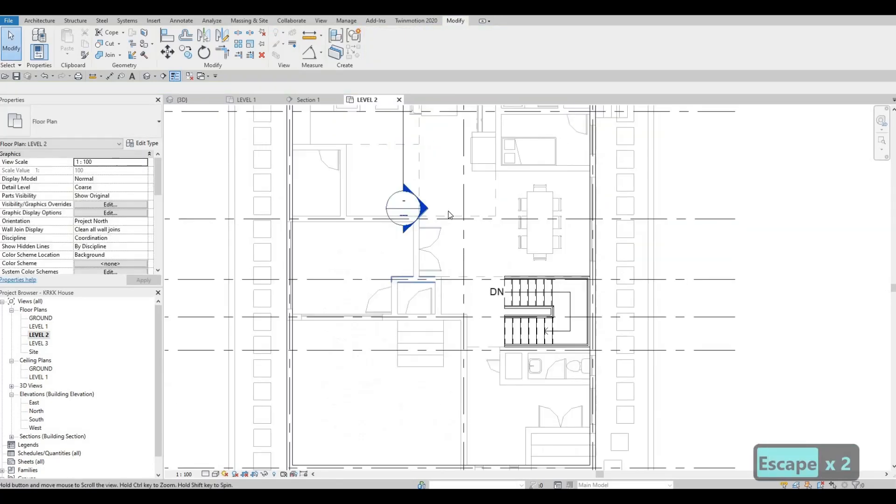
pyautogui.scroll(-2, 448, 210)
pyautogui.moveTo(466, 166); pyautogui.dragTo(451, 294, button='middle')
pyautogui.moveTo(447, 150); pyautogui.dragTo(438, 248, button='middle')
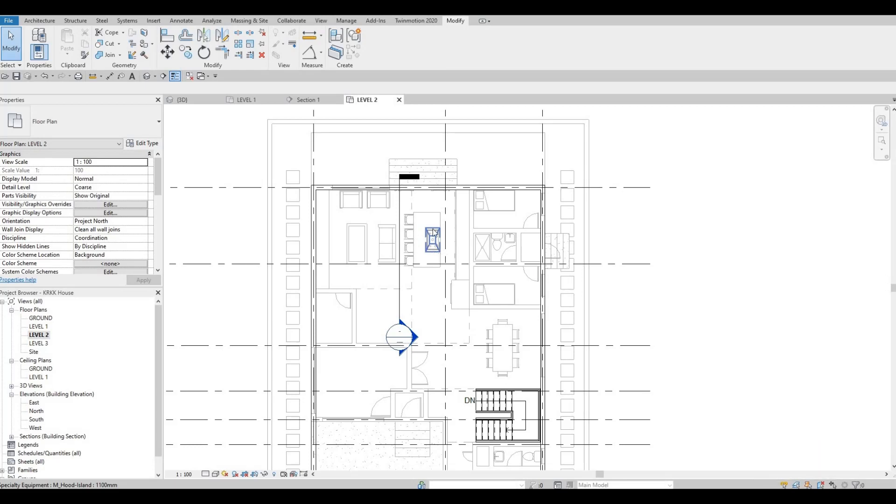
pyautogui.scroll(2, 426, 204)
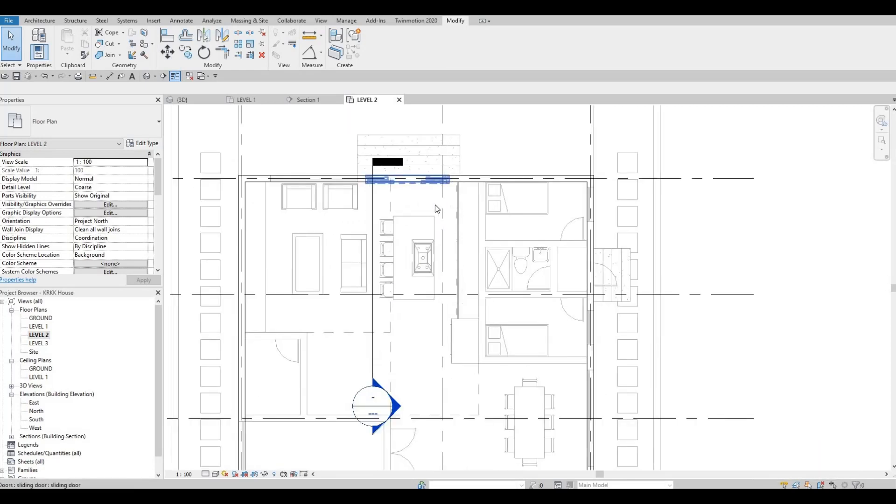
# Step: Draw an L-shaped run of EXTERIOR WALL 1 from the grid A wall near grid 2, 1000 mm south and across east to the grid 3 wall
pyautogui.press('F1')
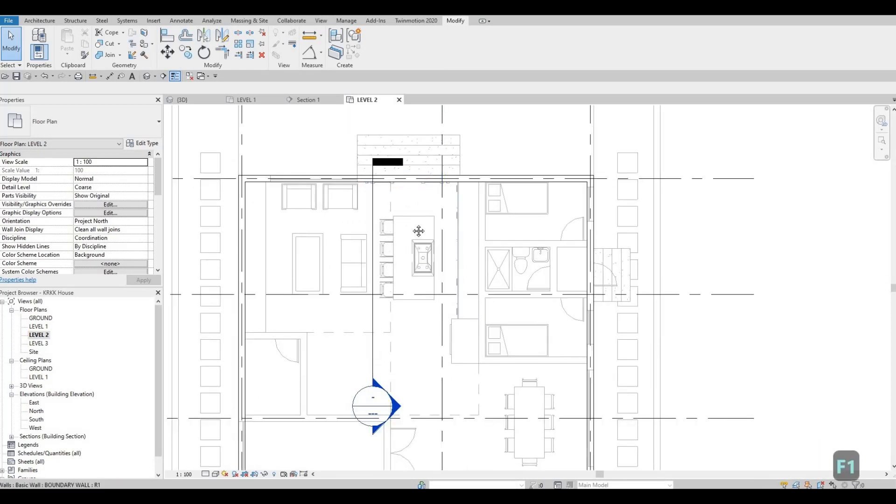
pyautogui.scroll(-2, 390, 269)
pyautogui.moveTo(390, 269); pyautogui.dragTo(432, 200, button='middle')
pyautogui.moveTo(502, 131); pyautogui.dragTo(498, 177, button='middle')
pyautogui.press('Escape')
pyautogui.press('Escape')
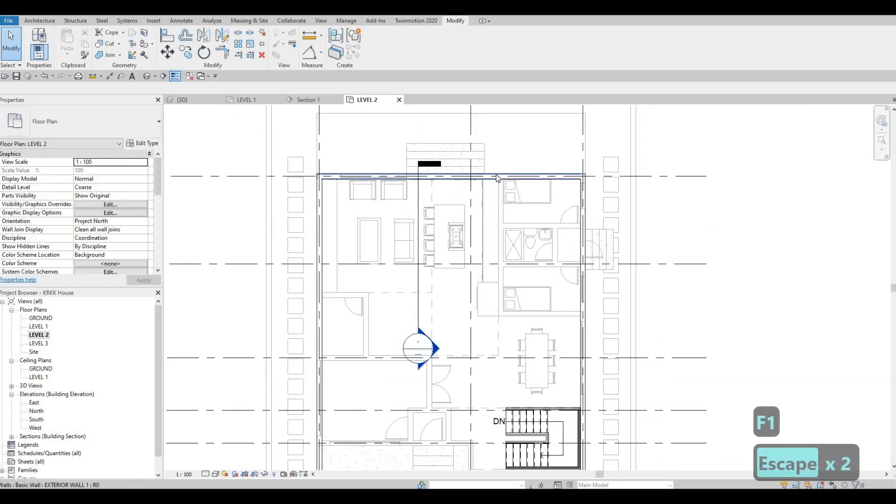
pyautogui.click(497, 177)
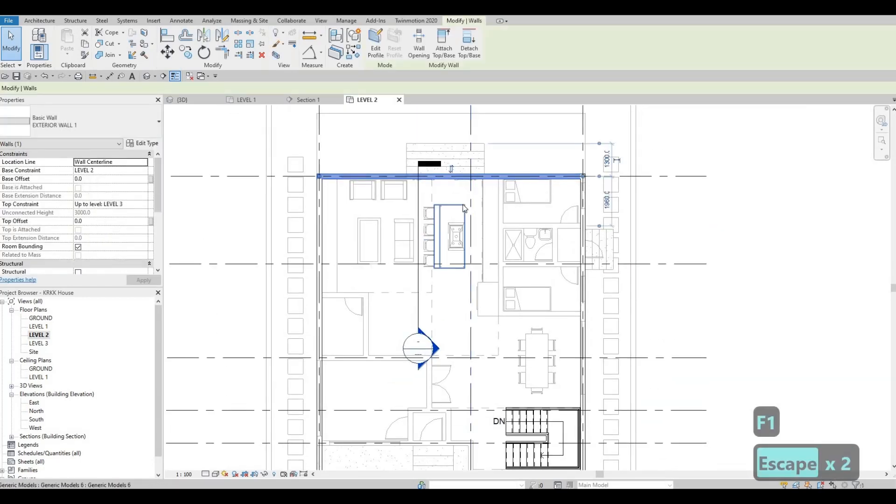
pyautogui.press('c')
pyautogui.press('s')
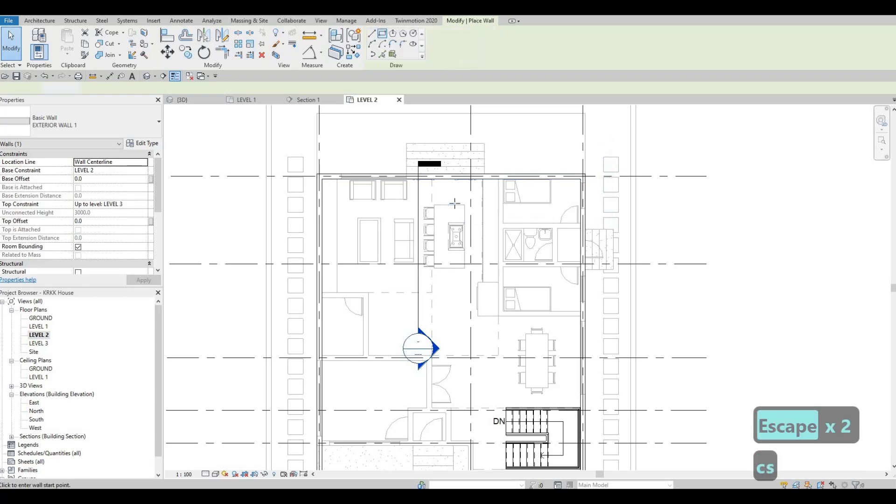
pyautogui.scroll(2, 490, 180)
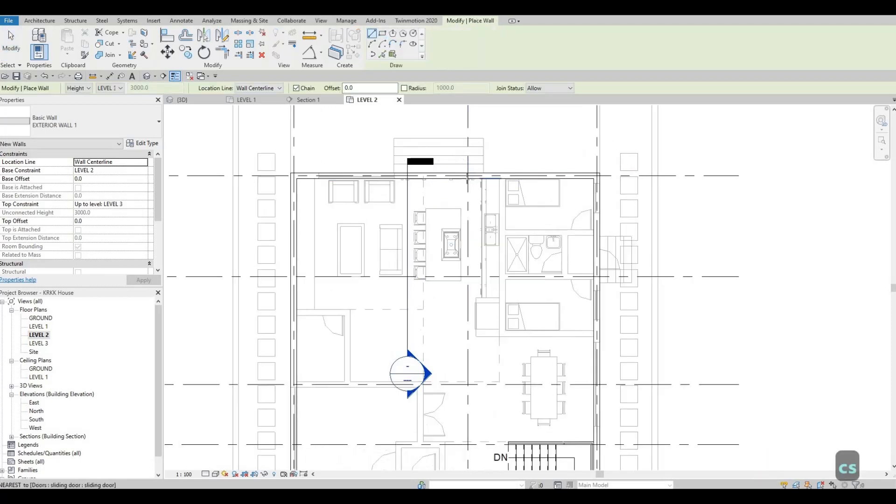
pyautogui.scroll(1, 455, 179)
pyautogui.click(458, 176)
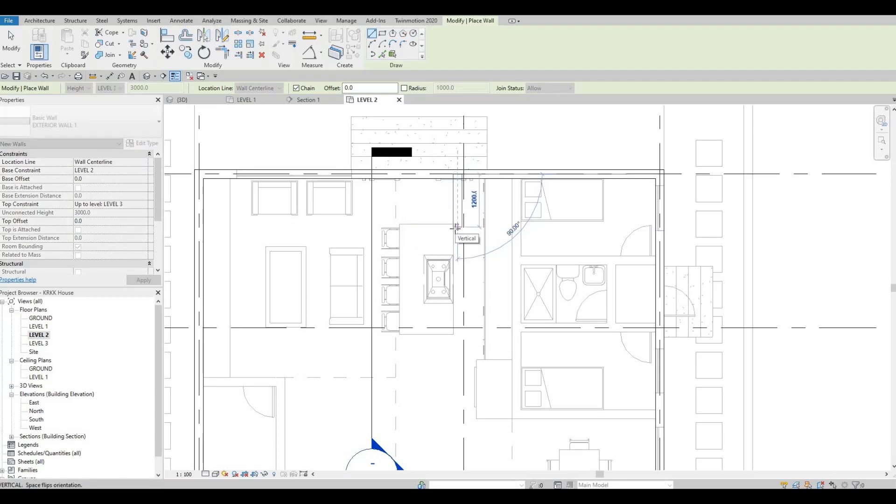
pyautogui.write('10')
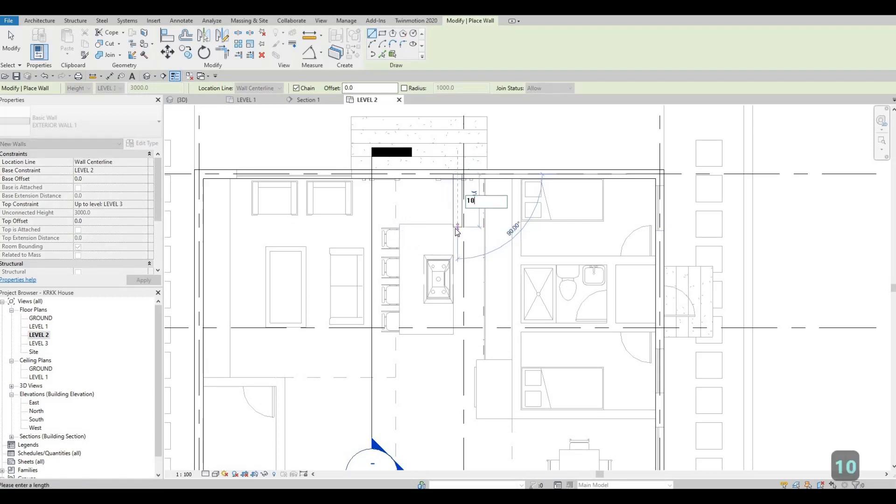
pyautogui.write('00')
pyautogui.press('Return')
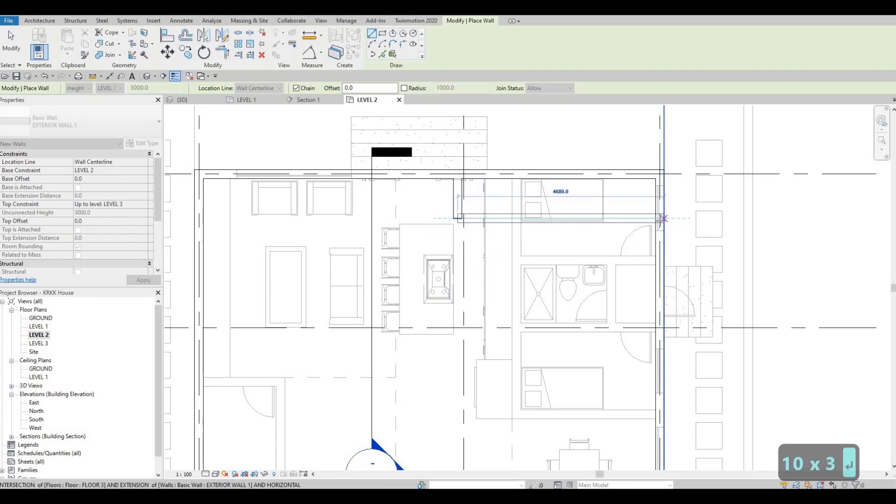
pyautogui.press('Escape')
pyautogui.press('Escape')
pyautogui.press('Escape')
pyautogui.scroll(-1, 494, 224)
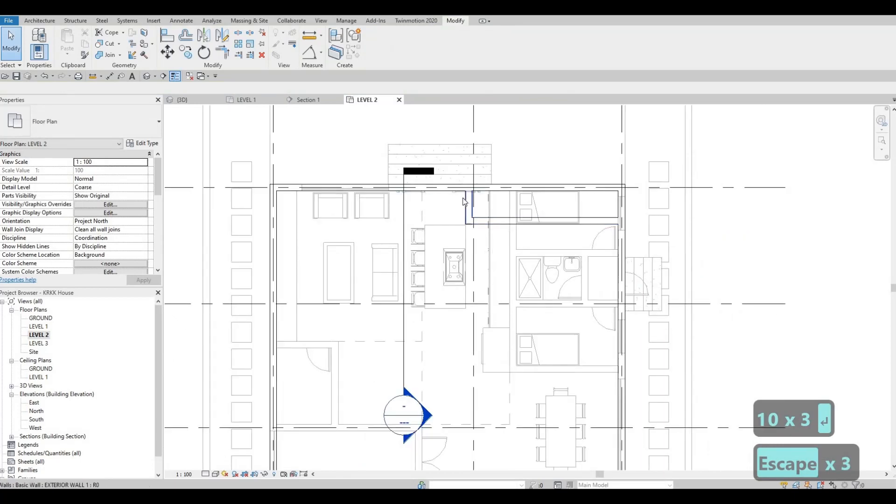
# Step: Nudge the short north-south exterior wall segment near grid 2 three increments to the west
pyautogui.click(464, 200)
pyautogui.press('Left')
pyautogui.press('Left')
pyautogui.press('Left')
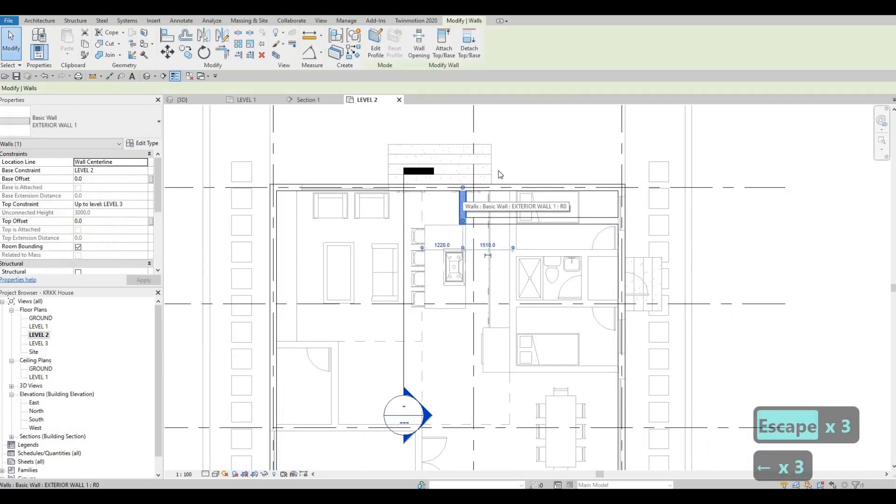
pyautogui.press('Escape')
# Step: Measure the distance from the short north-south wall near grid 2 to grid 3
pyautogui.scroll(-4, 452, 318)
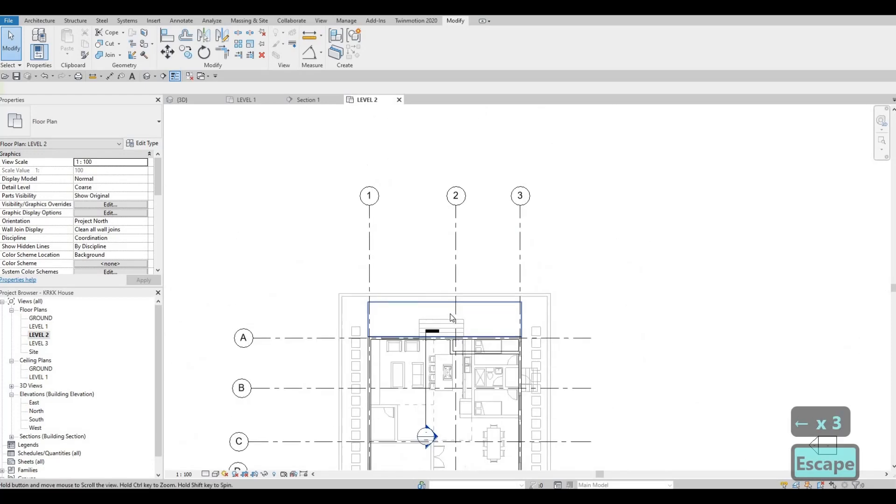
pyautogui.scroll(6, 452, 317)
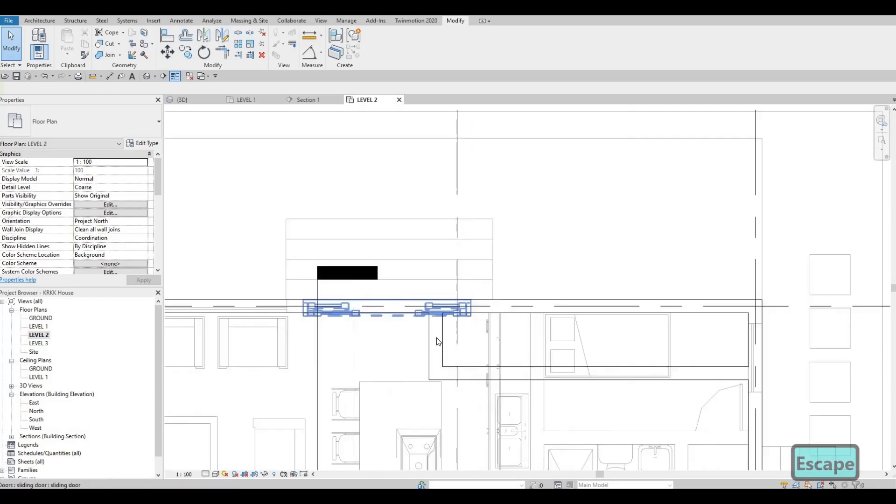
pyautogui.click(437, 341)
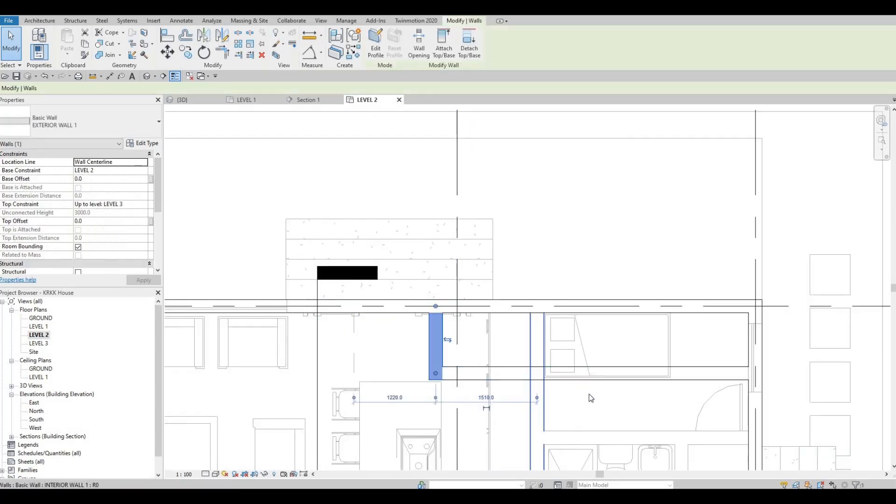
pyautogui.moveTo(589, 394); pyautogui.dragTo(751, 364)
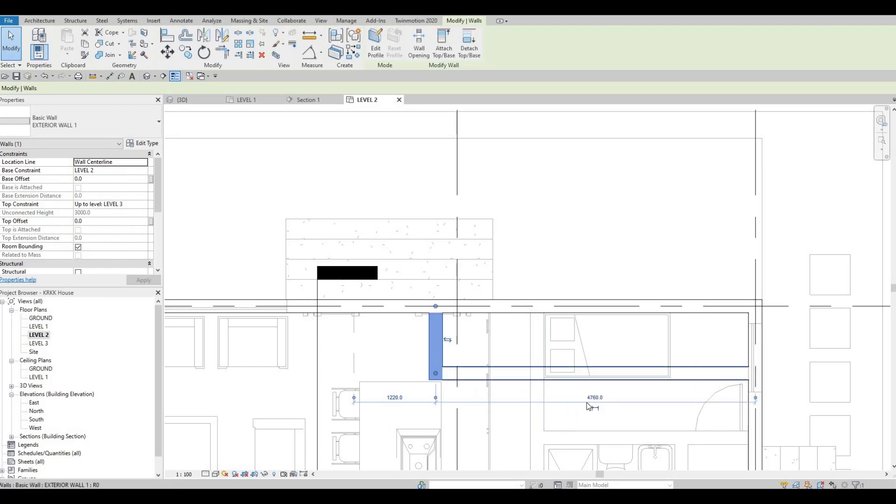
pyautogui.click(584, 421)
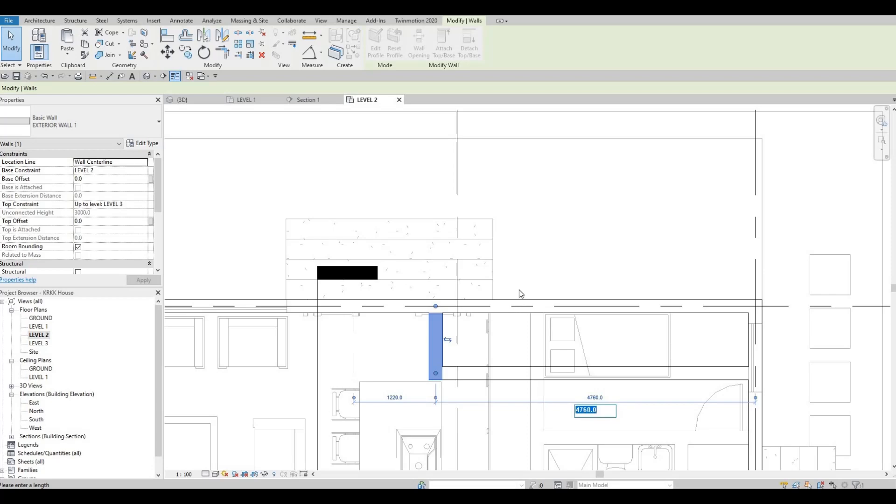
pyautogui.press('Escape')
pyautogui.press('Escape')
# Step: Trim the grid A and grid 3 exterior walls to corners with the new L-shaped walls, removing the northeast corner of the outline
pyautogui.scroll(-4, 527, 313)
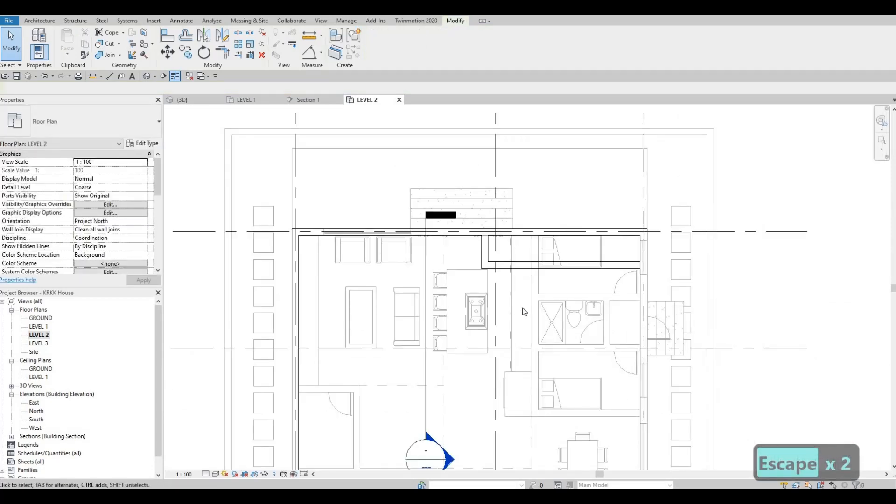
pyautogui.press('t')
pyautogui.press('r')
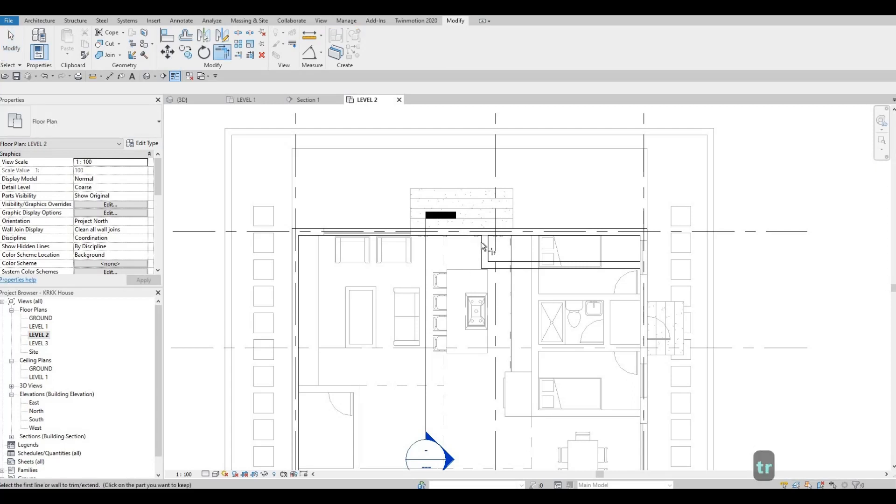
pyautogui.click(483, 247)
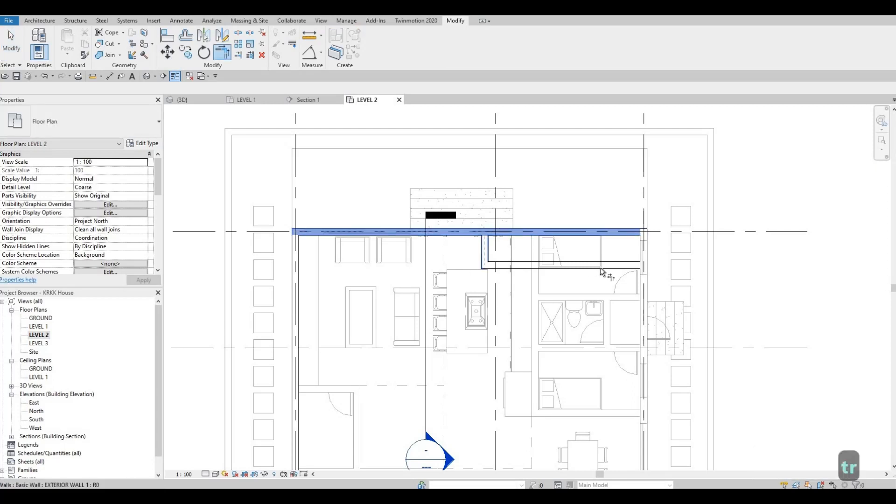
pyautogui.click(635, 280)
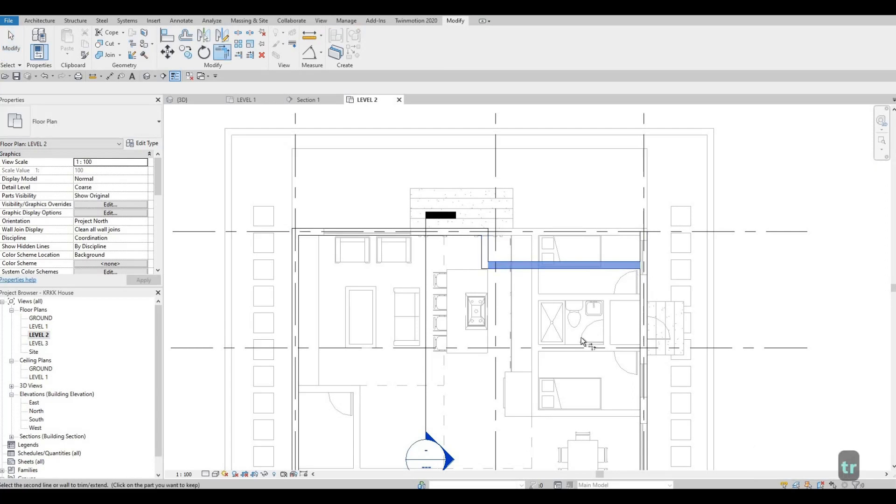
pyautogui.click(642, 322)
pyautogui.scroll(1, 576, 274)
pyautogui.moveTo(576, 275); pyautogui.dragTo(573, 228, button='middle')
pyautogui.press('Escape')
pyautogui.press('Escape')
# Step: Examine the stepped exterior wall outline against the underlaid plan, from grid A down to the entrance and back
pyautogui.scroll(-2, 551, 314)
pyautogui.moveTo(551, 314); pyautogui.dragTo(553, 227, button='middle')
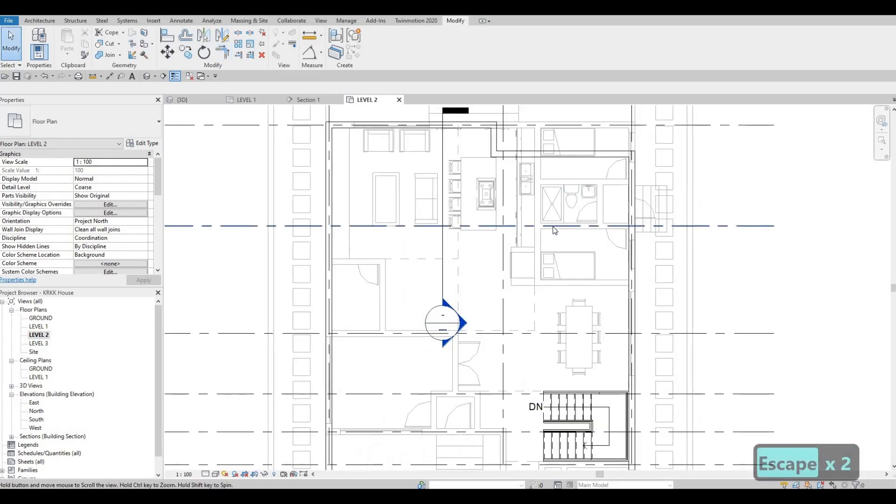
pyautogui.scroll(-1, 554, 230)
pyautogui.press('F1')
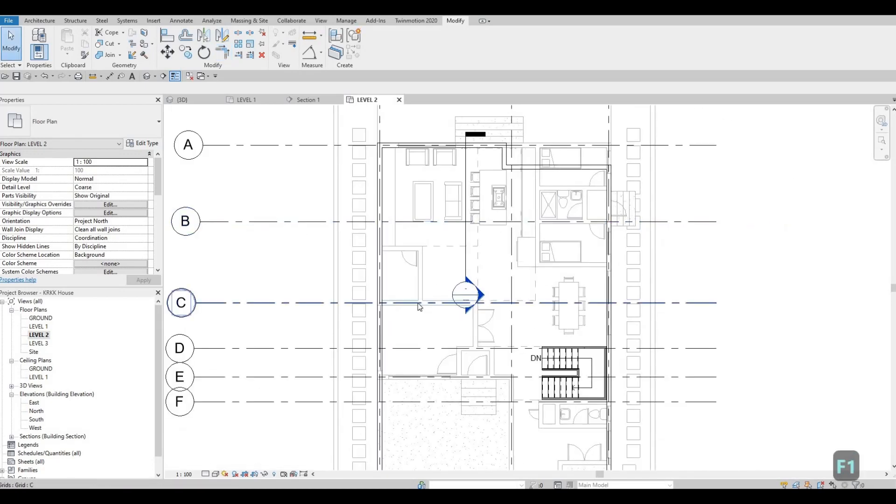
pyautogui.moveTo(515, 301); pyautogui.dragTo(499, 195, button='middle')
pyautogui.scroll(-1, 500, 195)
pyautogui.scroll(-1, 498, 345)
pyautogui.scroll(1, 490, 319)
pyautogui.moveTo(486, 320); pyautogui.dragTo(476, 289, button='middle')
pyautogui.moveTo(542, 316); pyautogui.dragTo(537, 285, button='middle')
pyautogui.scroll(1, 541, 308)
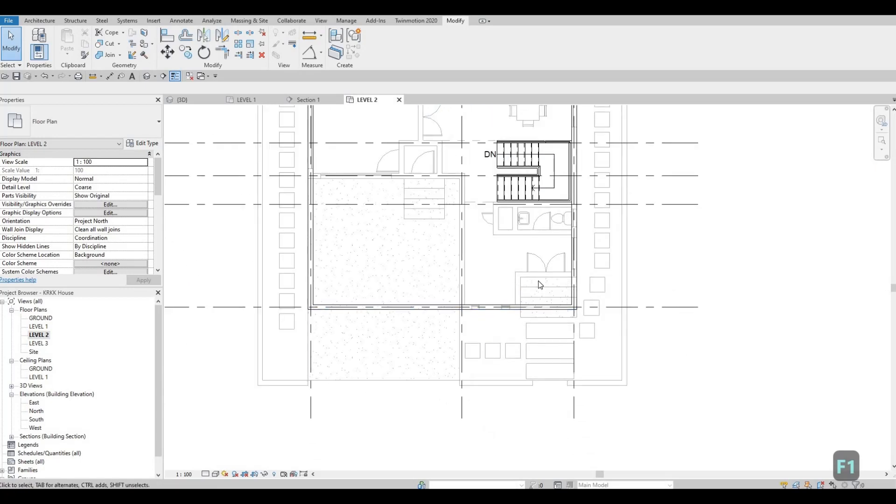
pyautogui.moveTo(486, 256)
pyautogui.mouseDown(button='middle')
pyautogui.moveTo(472, 276)
pyautogui.moveTo(470, 331)
pyautogui.mouseUp(button='middle')
pyautogui.moveTo(404, 262); pyautogui.dragTo(403, 466, button='middle')
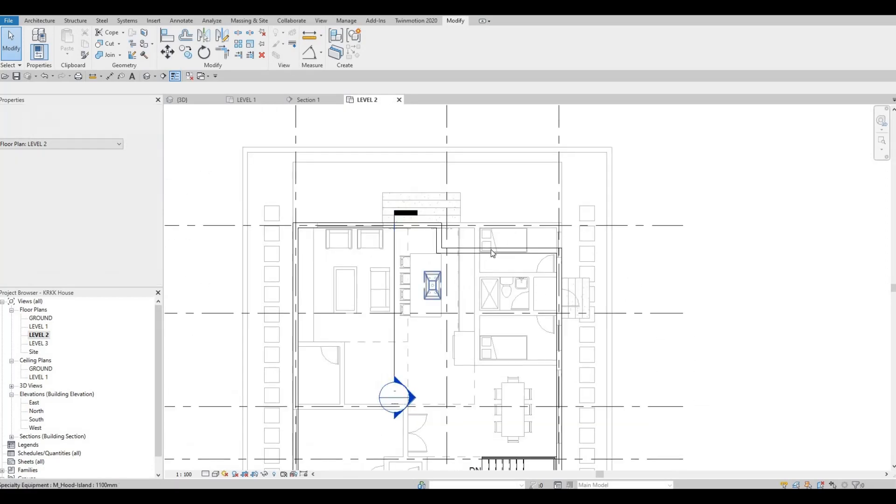
# Step: Draw a 4000 mm run of EXTERIOR WALL 1 westward from the grid 3 wall, just south of the underlaid entrance doors
pyautogui.click(489, 250)
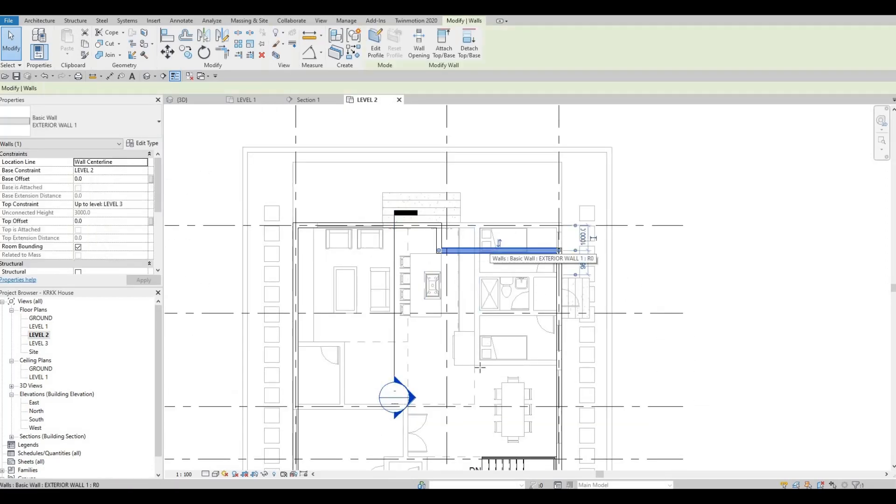
pyautogui.press('c')
pyautogui.press('s')
pyautogui.moveTo(466, 255); pyautogui.dragTo(449, 163, button='middle')
pyautogui.moveTo(433, 331); pyautogui.dragTo(435, 230, button='middle')
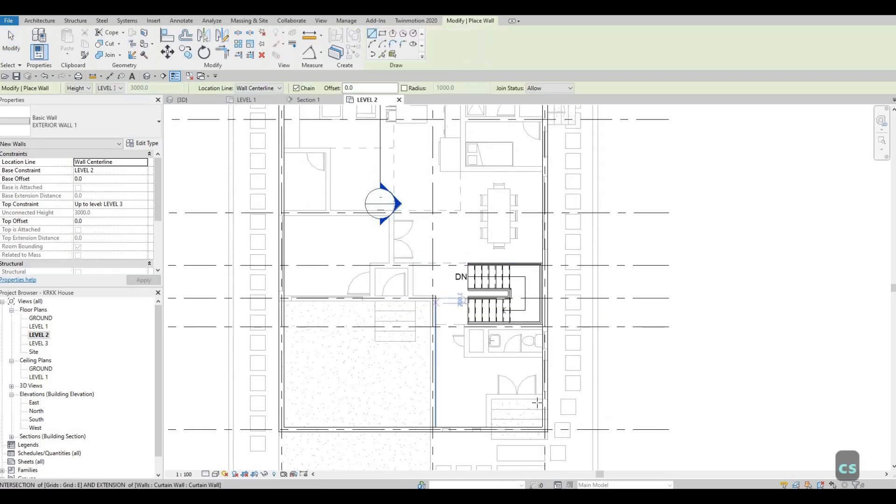
pyautogui.moveTo(539, 290); pyautogui.dragTo(566, 207, button='middle')
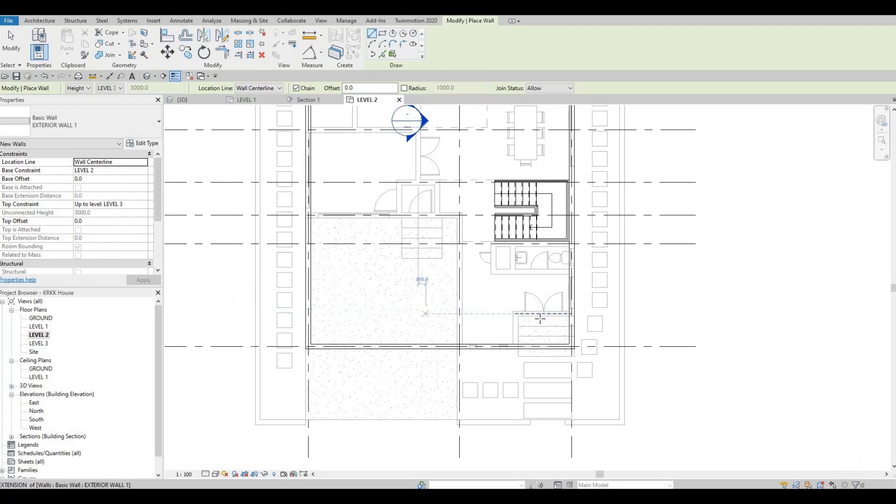
pyautogui.click(571, 312)
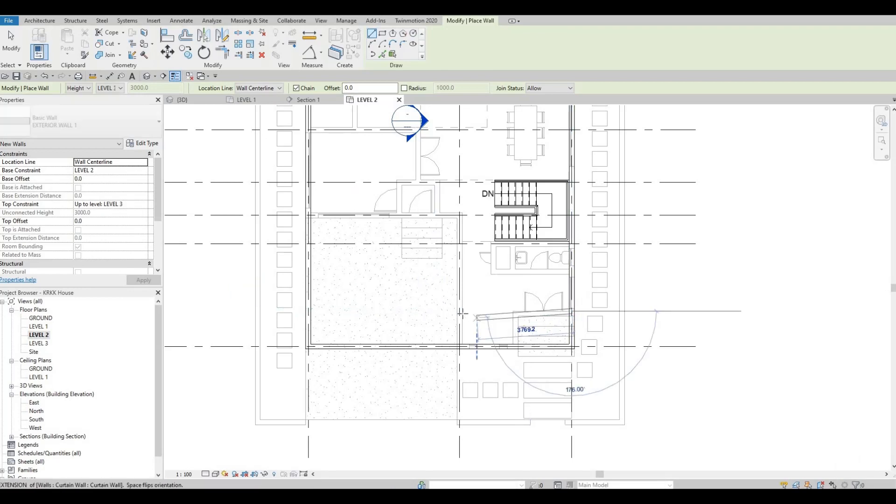
pyautogui.click(471, 311)
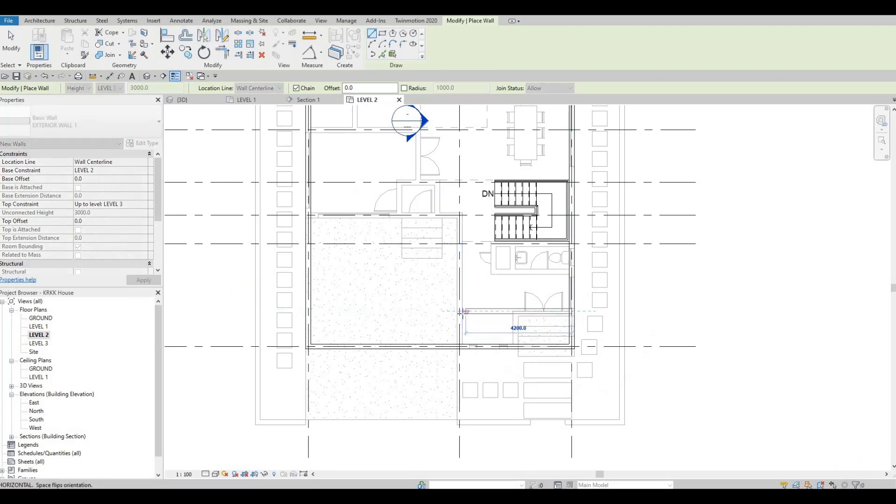
pyautogui.press('Escape')
pyautogui.press('Escape')
pyautogui.scroll(1, 517, 324)
# Step: Reference the new entrance wall's dimension to grid F and set that distance to 2670 mm
pyautogui.click(495, 309)
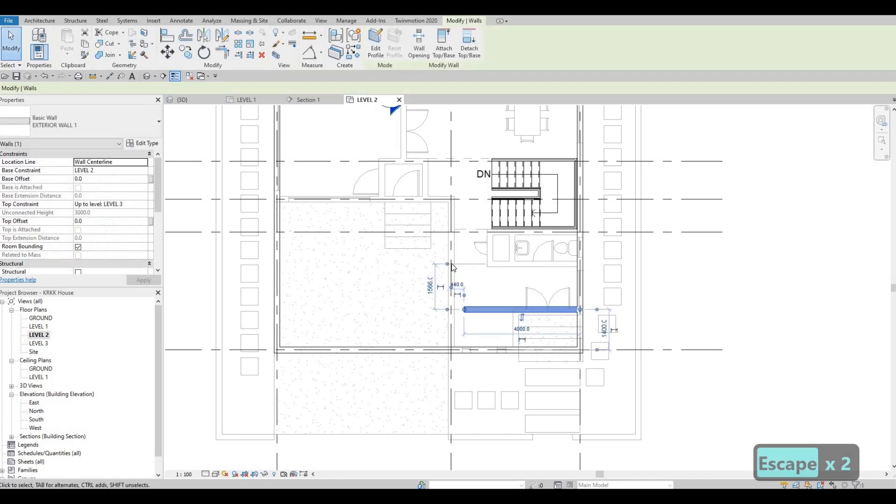
pyautogui.moveTo(465, 267); pyautogui.dragTo(518, 234)
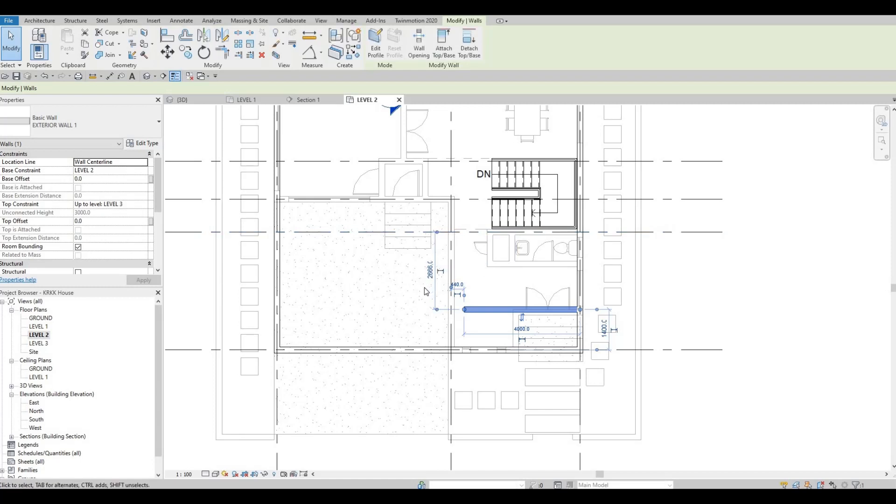
pyautogui.scroll(1, 423, 288)
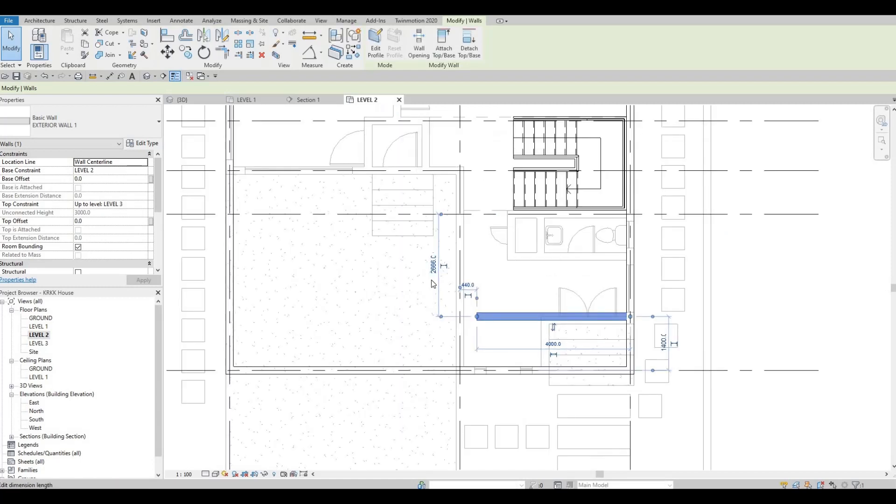
pyautogui.click(431, 280)
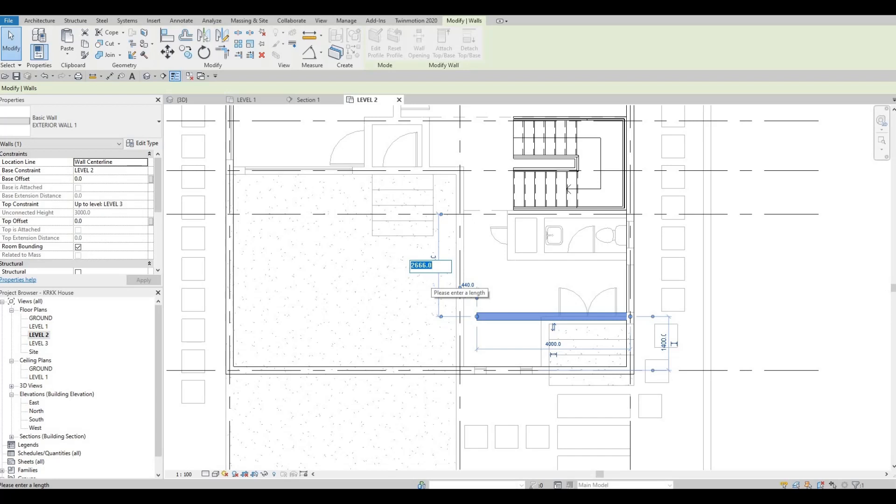
pyautogui.write('2670')
pyautogui.press('Return')
pyautogui.press('F1')
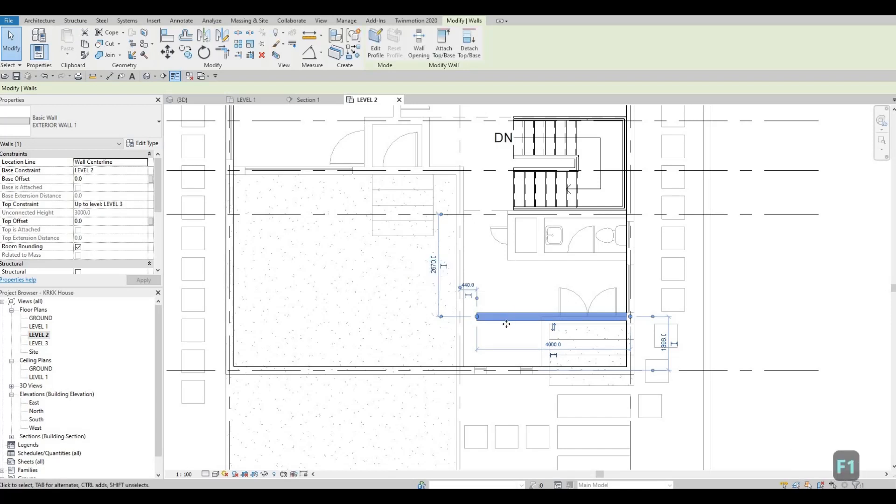
# Step: Draw a 1500 mm run of EXTERIOR WALL 1 north from the grid G wall along the middle vertical grid line
pyautogui.press('c')
pyautogui.press('s')
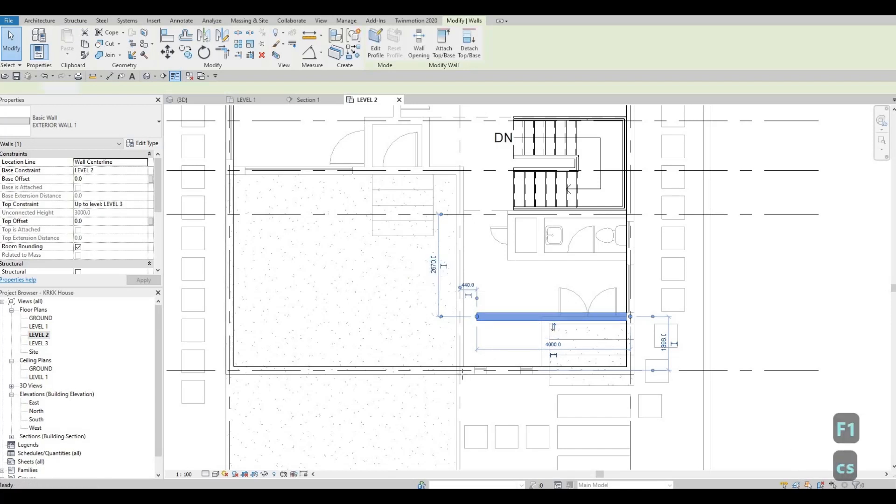
pyautogui.scroll(1, 459, 374)
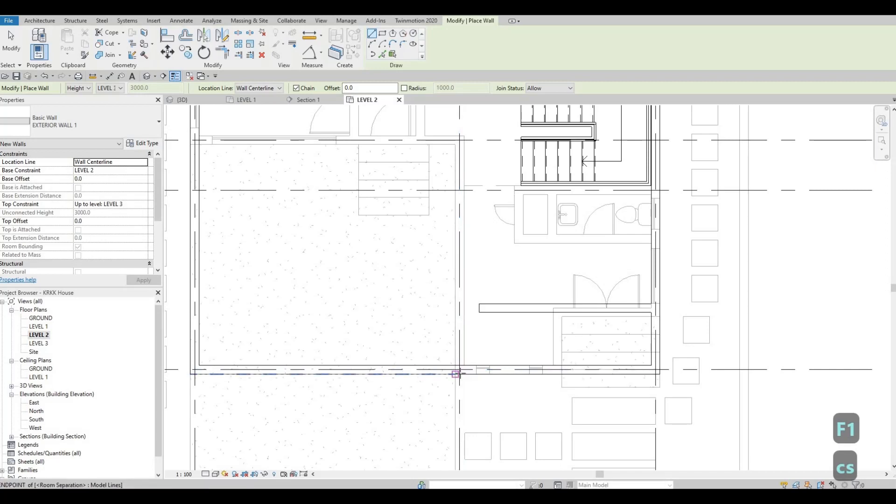
pyautogui.click(460, 370)
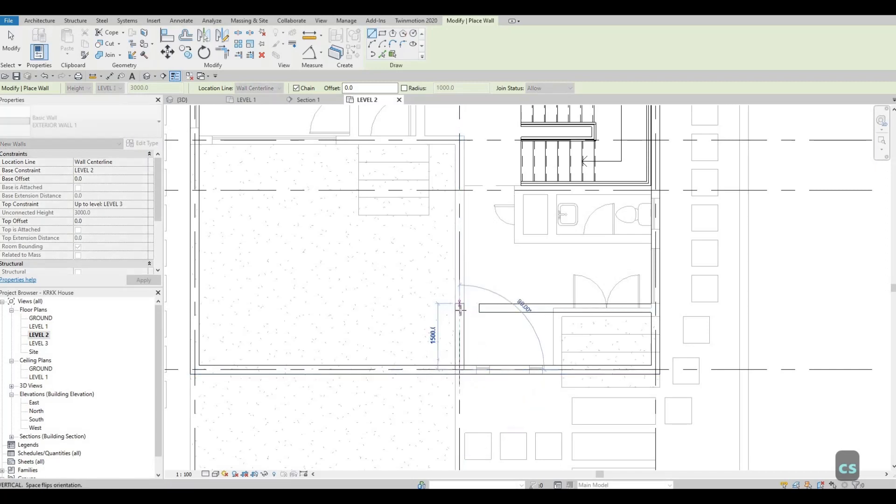
pyautogui.click(460, 308)
pyautogui.press('Escape')
pyautogui.press('Escape')
pyautogui.press('Escape')
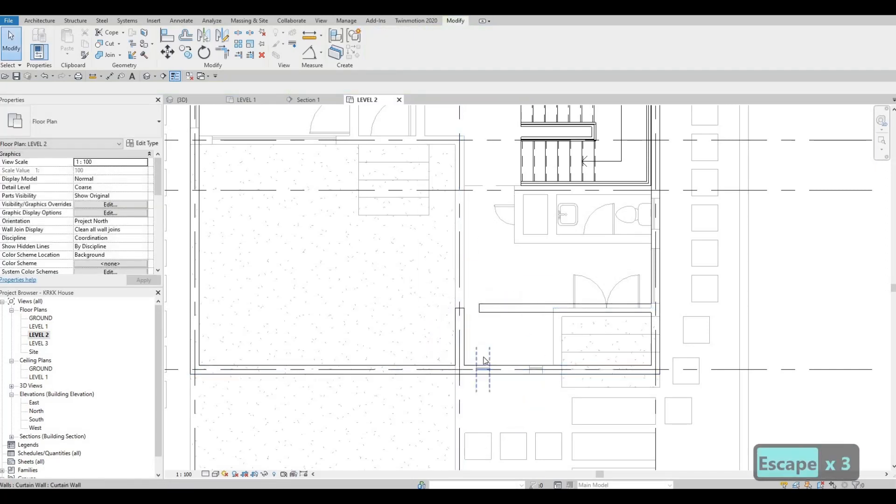
# Step: Trim the entrance wall, the new short wall, and the grid G and grid 3 walls to corners, removing the outline's southeast corner
pyautogui.press('t')
pyautogui.press('r')
pyautogui.click(503, 308)
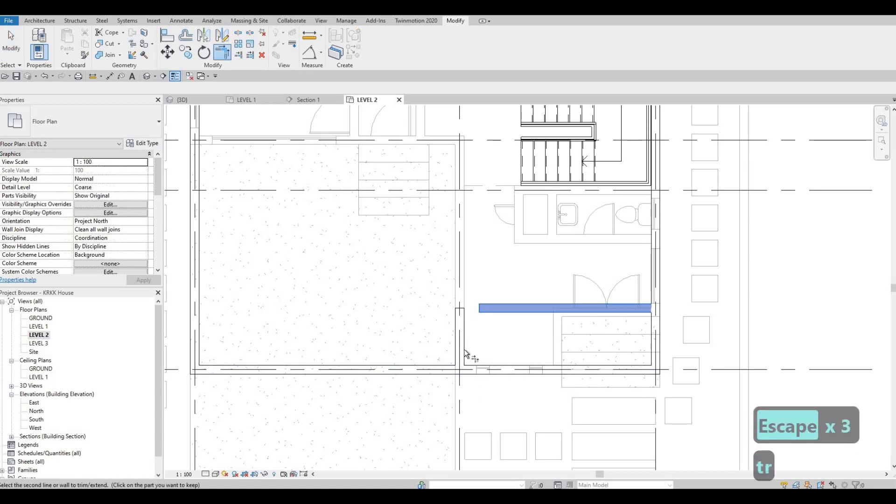
pyautogui.click(460, 361)
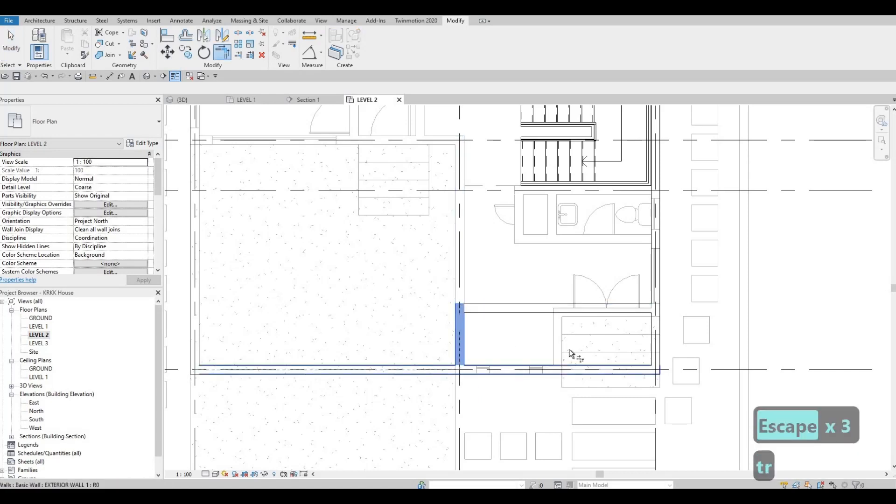
pyautogui.click(628, 308)
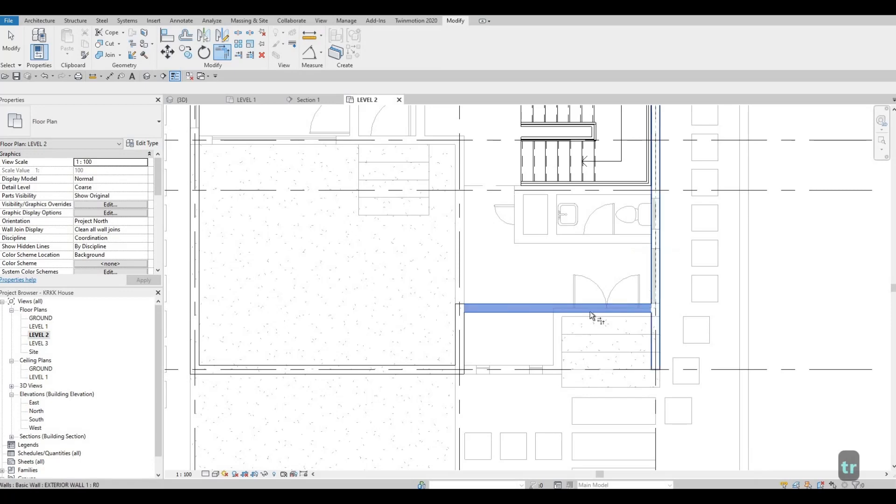
pyautogui.scroll(-4, 526, 327)
pyautogui.moveTo(526, 326); pyautogui.dragTo(610, 373, button='middle')
pyautogui.rightClick(610, 372)
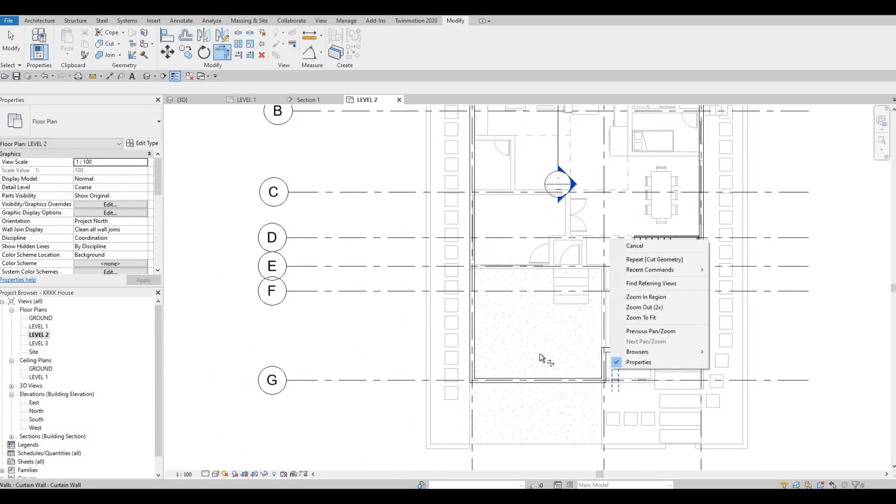
pyautogui.press('Escape')
pyautogui.scroll(3, 603, 319)
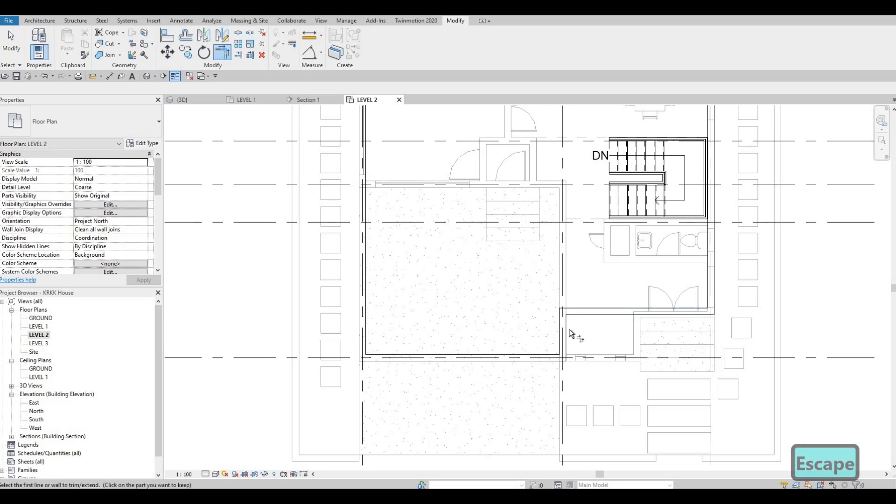
pyautogui.press('F1')
pyautogui.press('Escape')
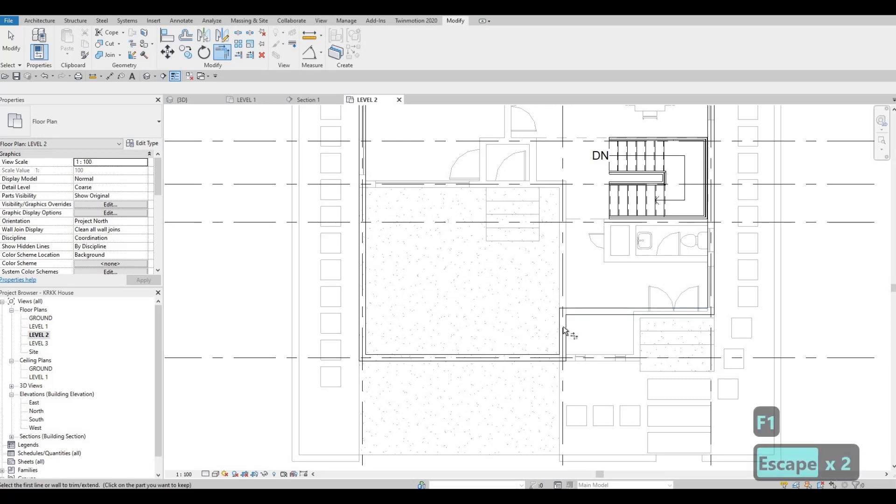
pyautogui.press('Escape')
# Step: Draw a 2100 mm run of EXTERIOR WALL 1 north from the grid G wall, in line with the underlaid interior wall
pyautogui.click(563, 326)
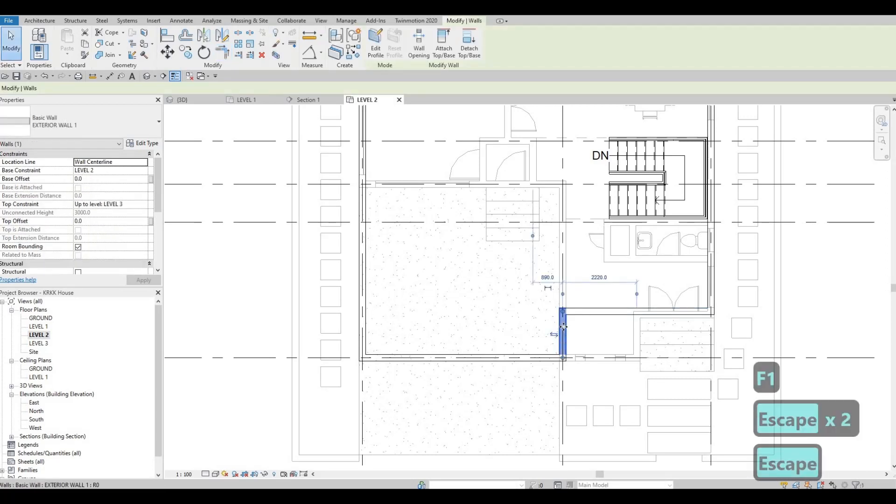
pyautogui.press('c')
pyautogui.press('s')
pyautogui.click(508, 355)
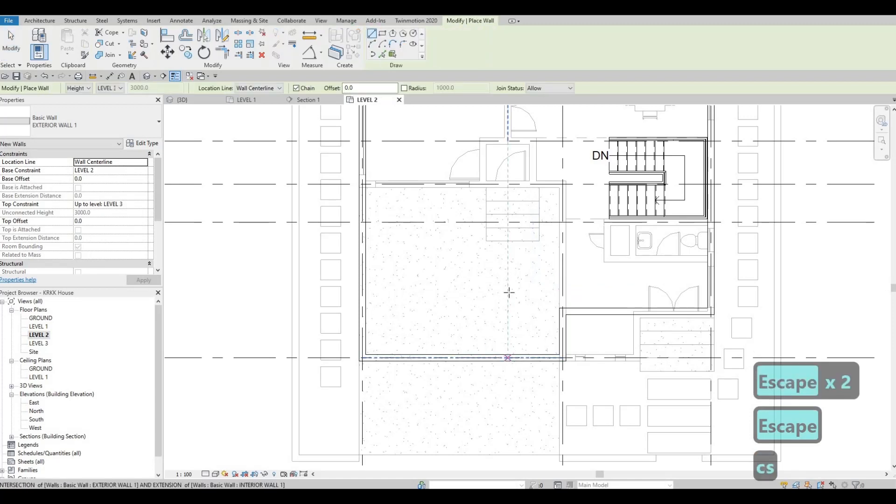
pyautogui.click(507, 289)
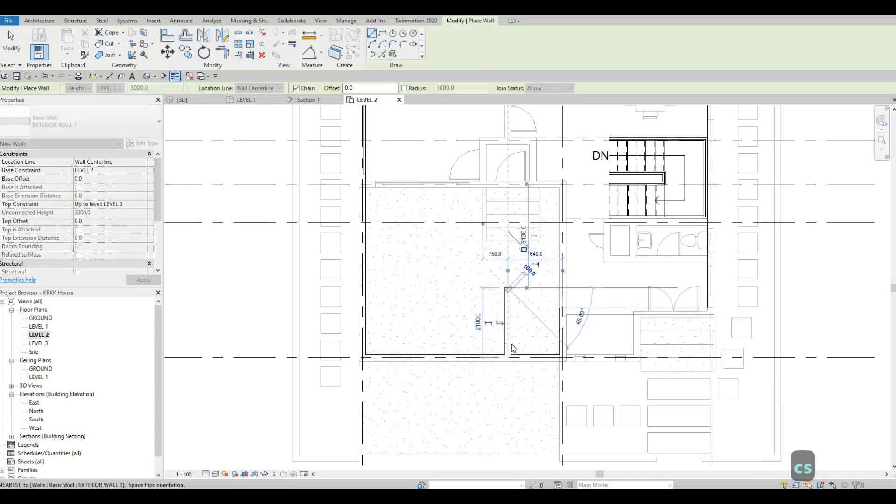
pyautogui.press('Escape')
pyautogui.press('Escape')
pyautogui.press('Escape')
# Step: Set the 2100 mm wall's distance from the middle vertical grid line to 1560 mm
pyautogui.click(507, 322)
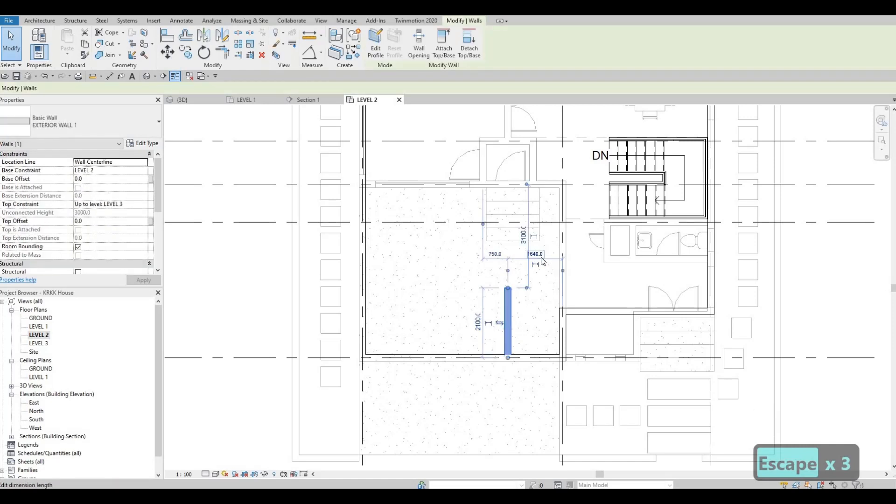
pyautogui.click(539, 257)
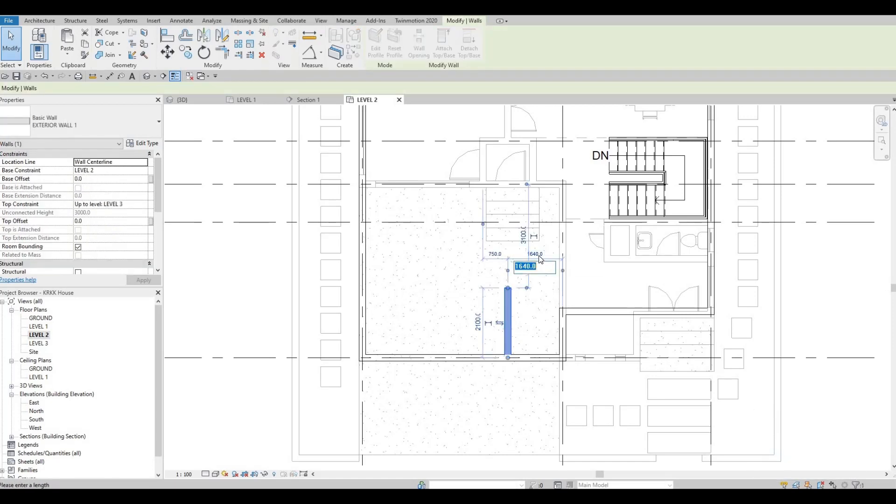
pyautogui.write('1560')
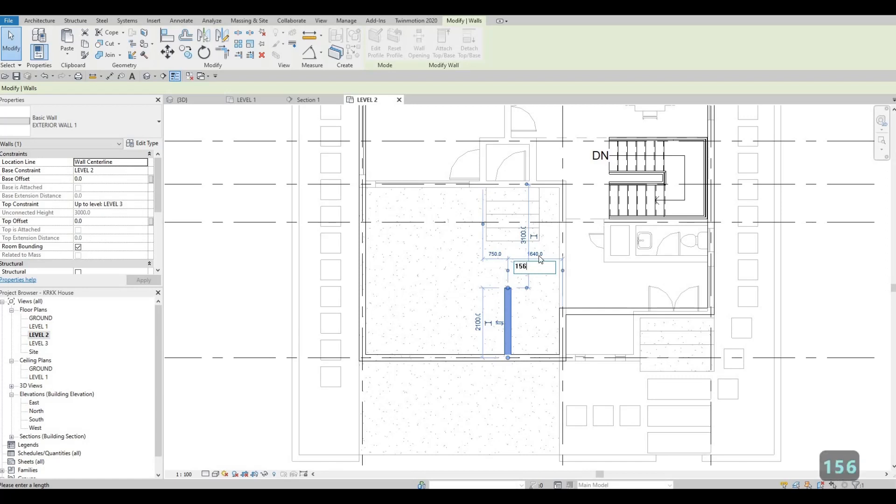
pyautogui.press('Return')
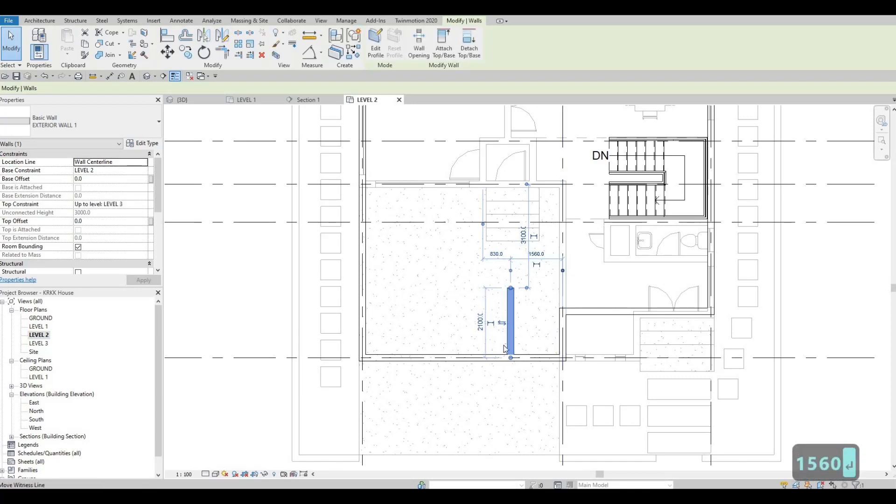
pyautogui.press('Escape')
pyautogui.scroll(1, 519, 329)
pyautogui.press('Escape')
pyautogui.scroll(1, 522, 336)
pyautogui.scroll(-4, 522, 342)
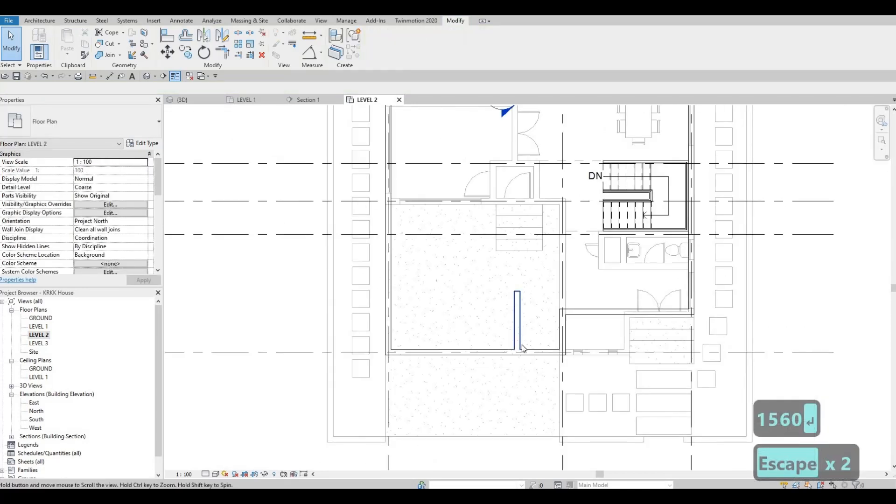
# Step: Draw chained EXTERIOR WALL 1 runs from the 2100 mm wall, about 3700 mm west and 3700 mm north, inside the grid G corner
pyautogui.scroll(-2, 522, 352)
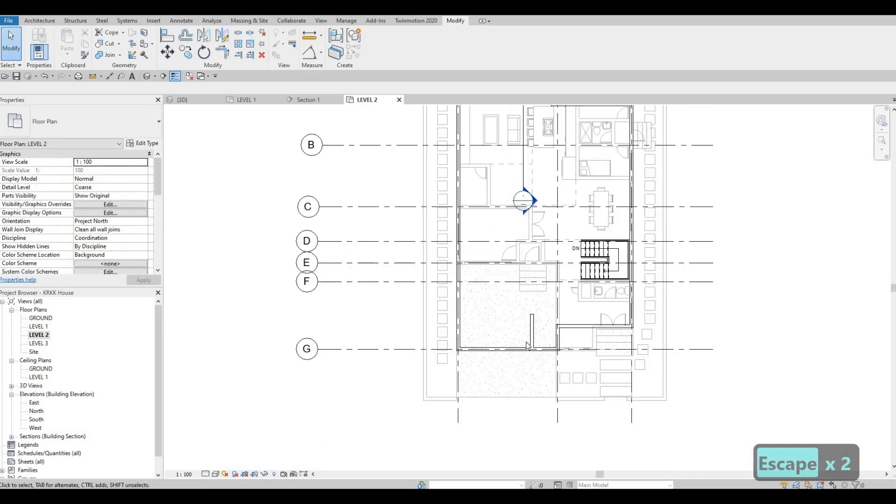
pyautogui.scroll(-1, 420, 349)
pyautogui.moveTo(420, 349); pyautogui.dragTo(481, 333, button='middle')
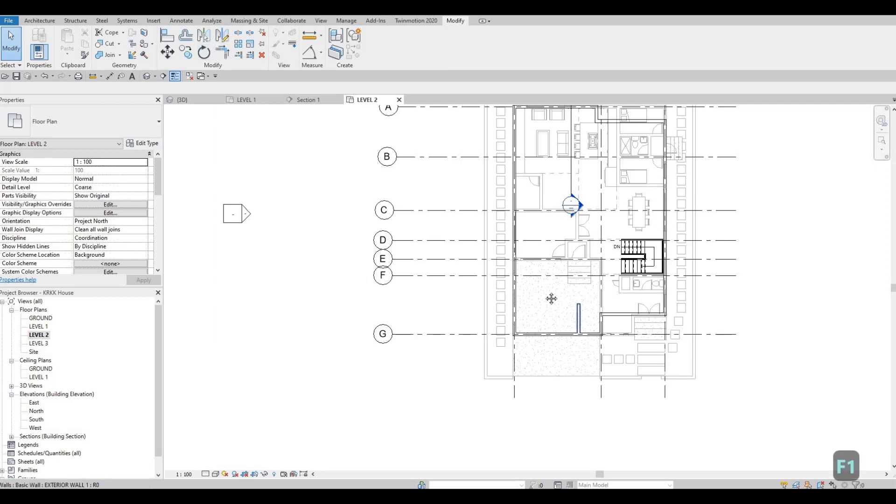
pyautogui.scroll(3, 618, 408)
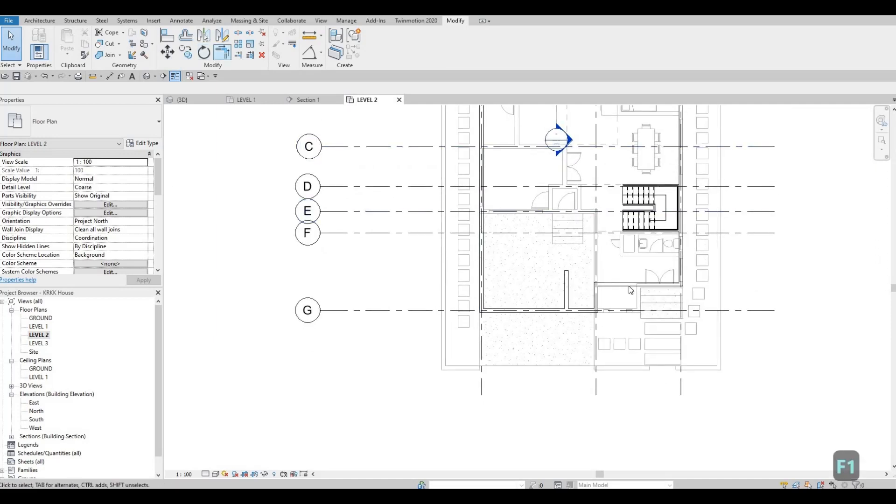
pyautogui.click(616, 284)
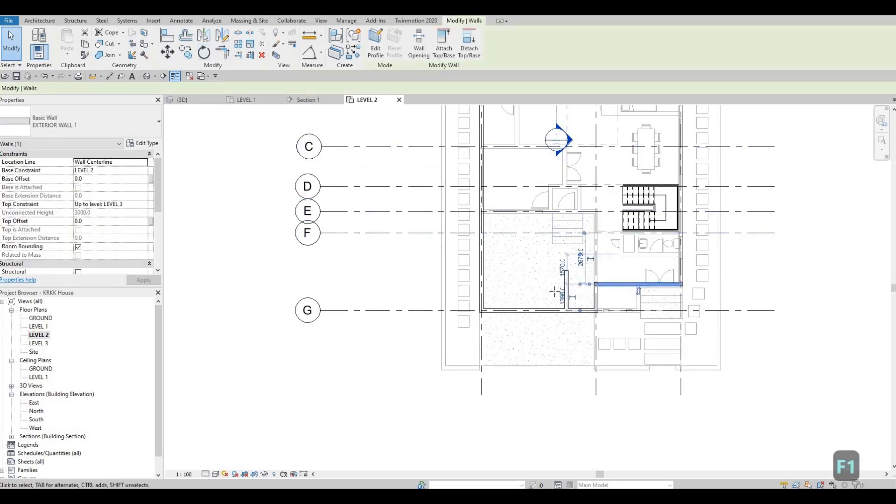
pyautogui.press('c')
pyautogui.press('s')
pyautogui.scroll(2, 554, 291)
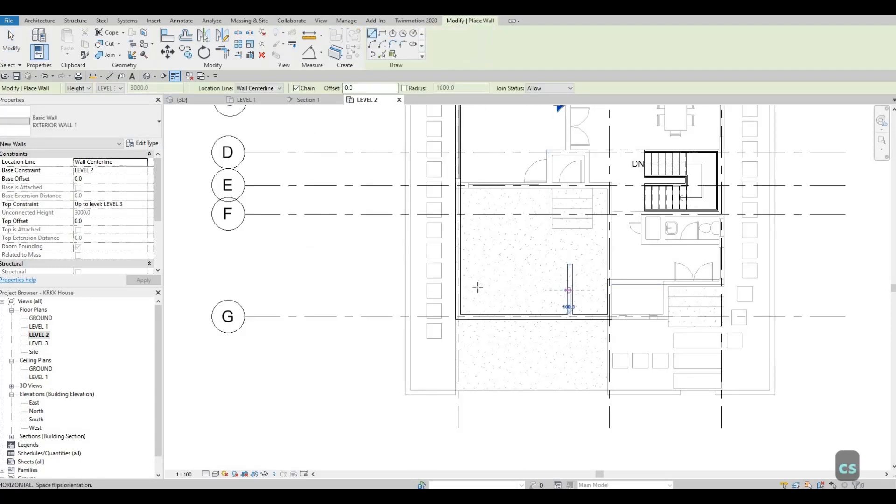
pyautogui.click(567, 290)
pyautogui.click(475, 290)
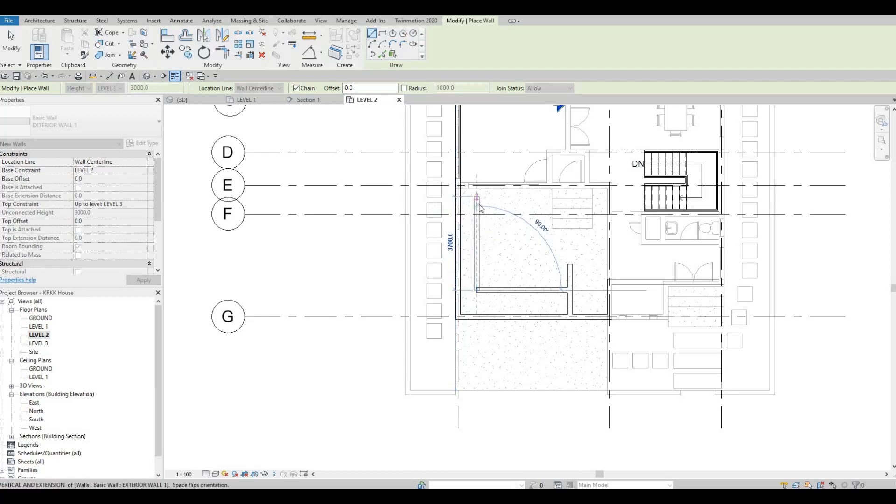
pyautogui.click(477, 197)
pyautogui.press('Escape')
pyautogui.press('Escape')
pyautogui.press('Escape')
pyautogui.click(476, 214)
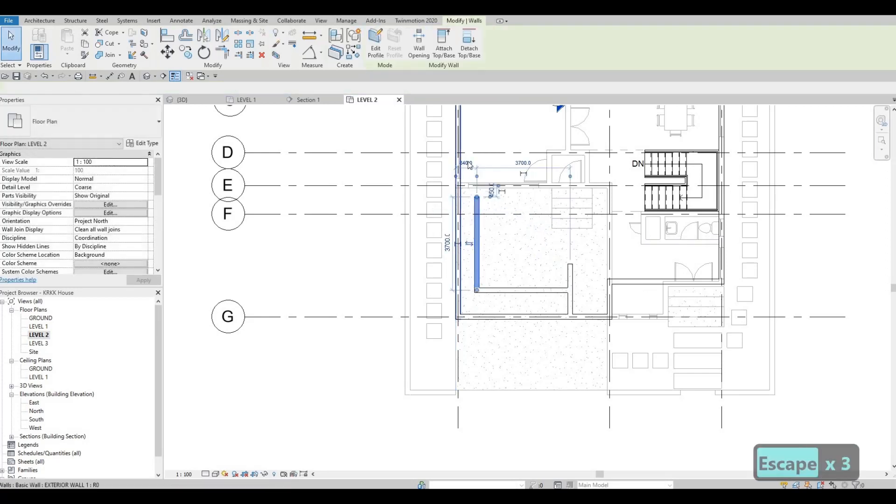
pyautogui.scroll(3, 462, 193)
pyautogui.scroll(2, 457, 130)
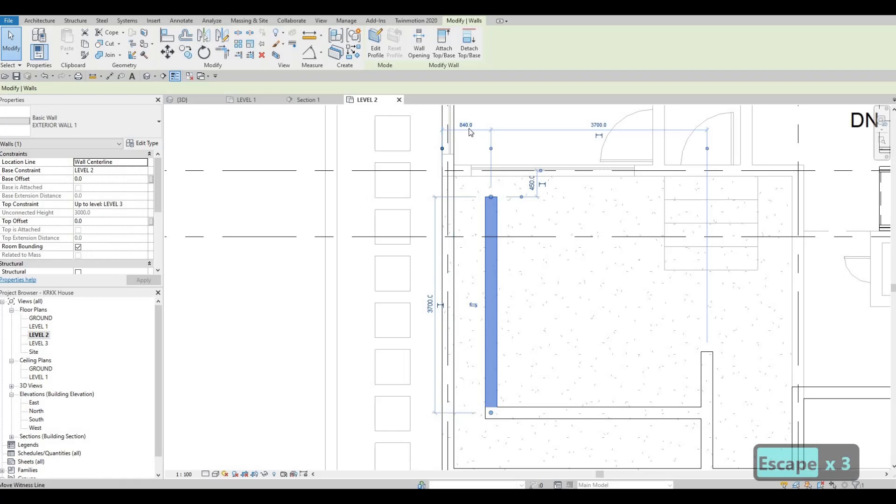
pyautogui.click(469, 132)
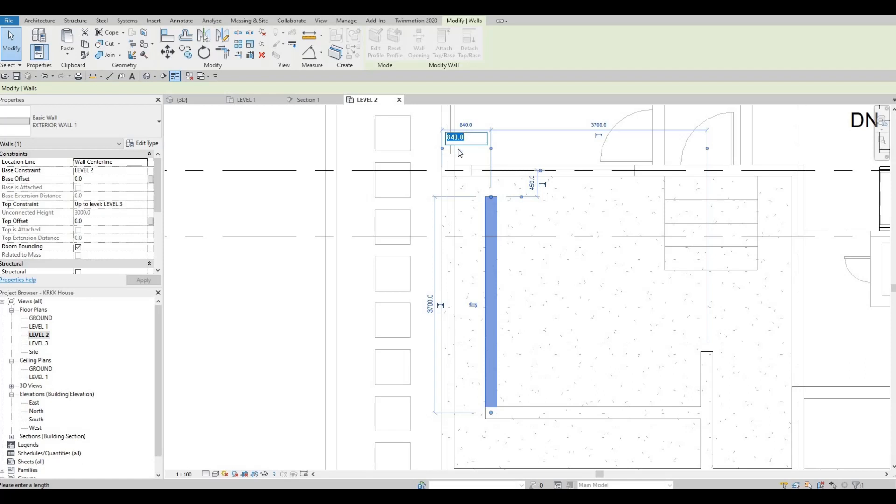
pyautogui.press('Escape')
pyautogui.press('Escape')
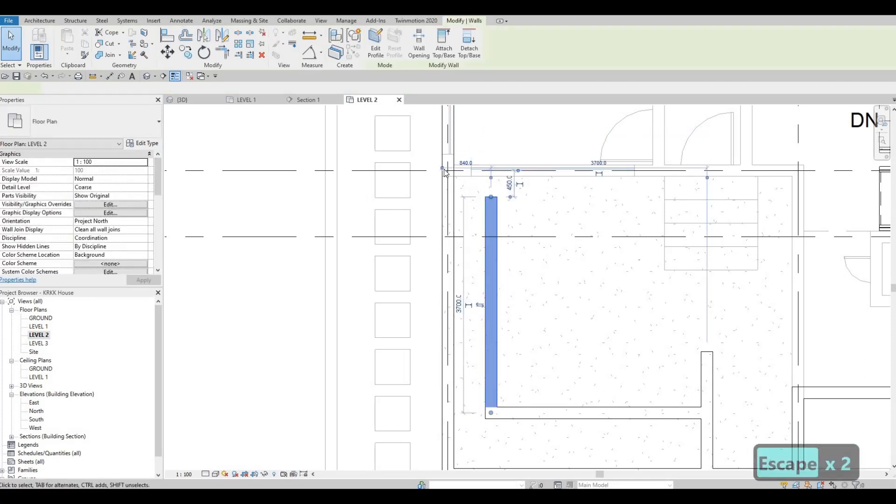
# Step: Reference the inner north-south wall's dimension to the westernmost grid line and set that distance to 875 mm
pyautogui.moveTo(450, 170); pyautogui.dragTo(448, 169)
pyautogui.click(468, 164)
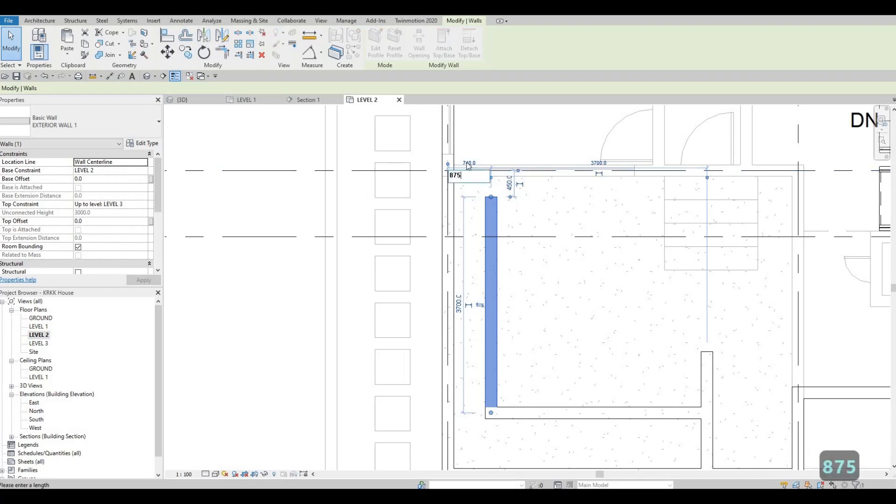
pyautogui.press('Return')
pyautogui.press('Escape')
pyautogui.press('Escape')
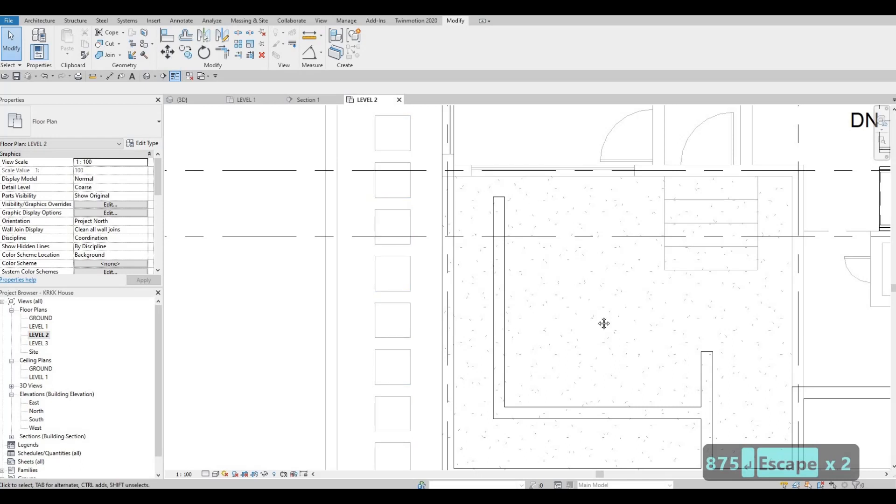
# Step: Set the inner east-west wall's distance from grid G to 1270 mm
pyautogui.moveTo(604, 323); pyautogui.dragTo(496, 167, button='middle')
pyautogui.click(523, 258)
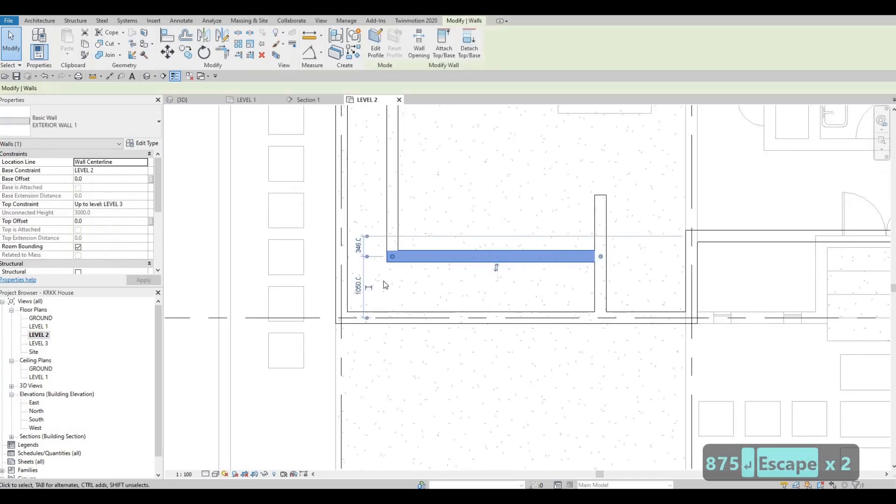
pyautogui.click(369, 287)
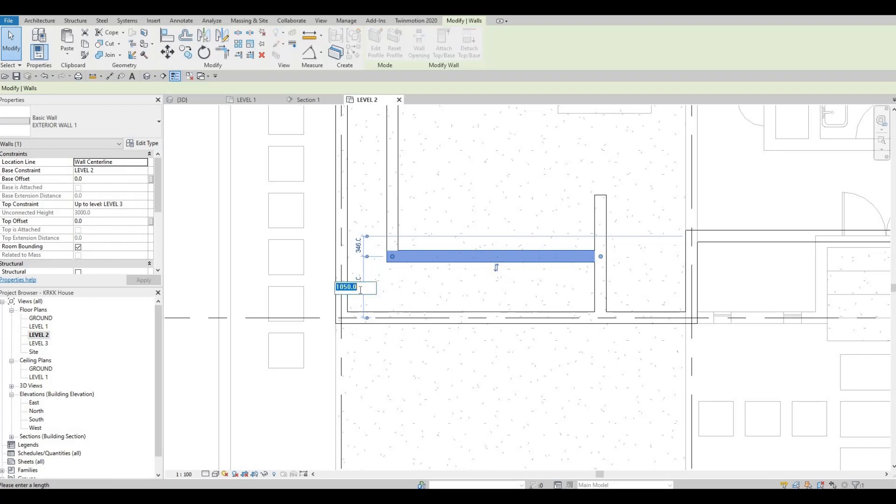
pyautogui.write('1270')
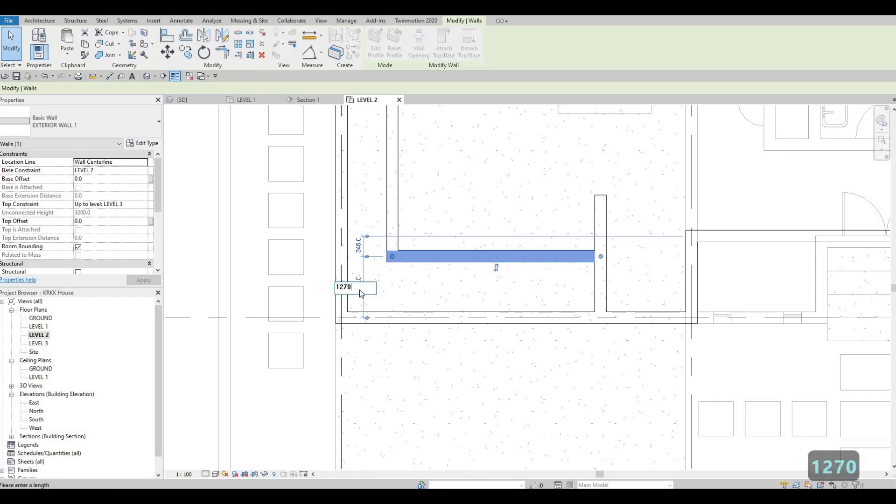
pyautogui.press('Return')
pyautogui.press('Escape')
pyautogui.press('Escape')
pyautogui.press('Escape')
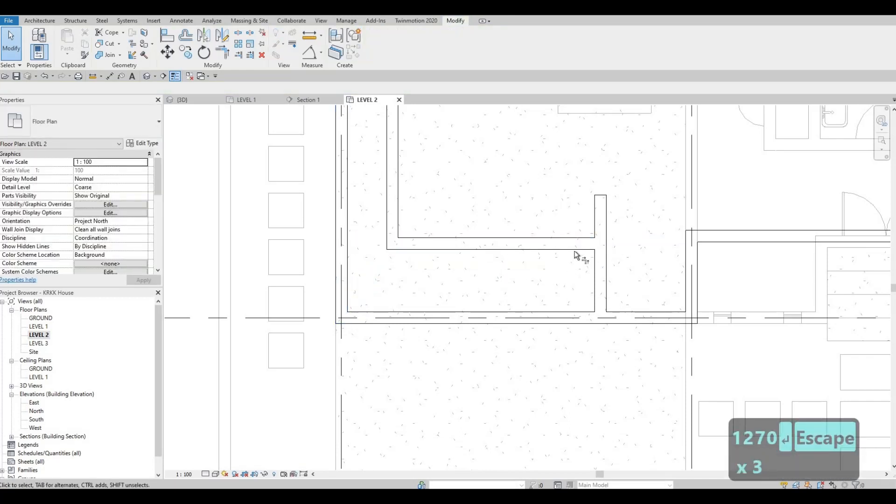
# Step: Trim the inner east-west wall and the short wall rising from grid G to a corner, removing the overhanging stub
pyautogui.press('t')
pyautogui.press('r')
pyautogui.click(589, 250)
pyautogui.click(596, 306)
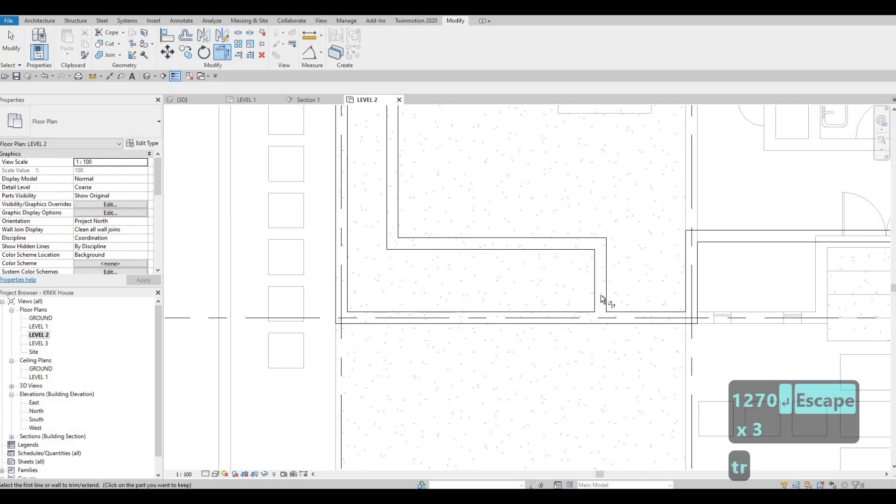
# Step: Trim the short north-south wall and the grid G wall to a corner, dropping the grid G section west of it
pyautogui.click(604, 301)
pyautogui.moveTo(326, 420); pyautogui.dragTo(369, 297, button='middle')
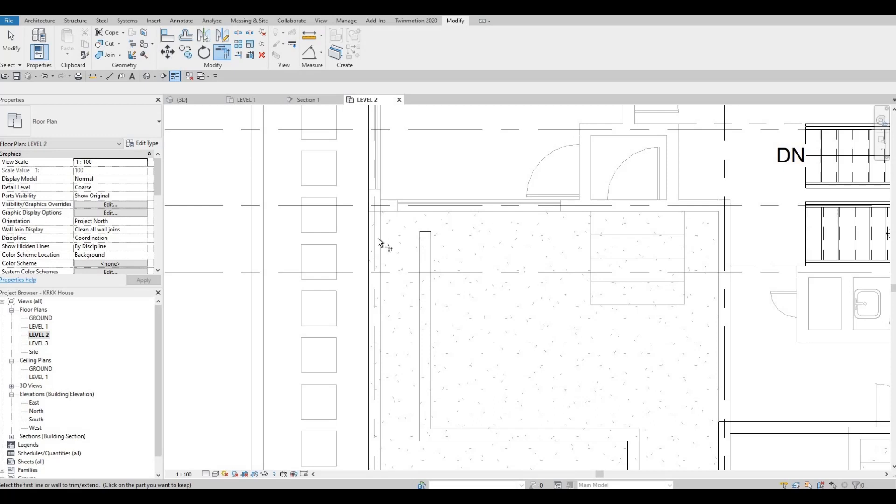
pyautogui.moveTo(385, 224); pyautogui.dragTo(392, 246, button='middle')
pyautogui.scroll(1, 368, 246)
pyautogui.scroll(-1, 391, 246)
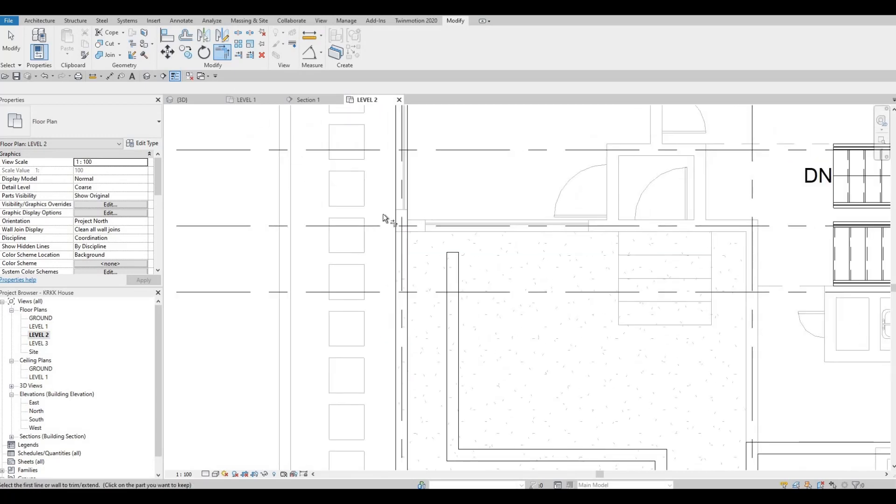
pyautogui.click(450, 274)
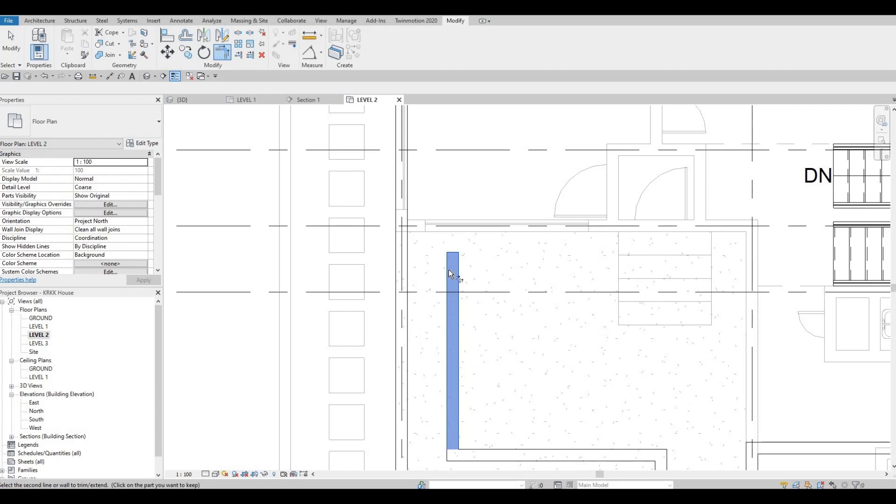
pyautogui.press('Escape')
pyautogui.press('Escape')
pyautogui.press('Escape')
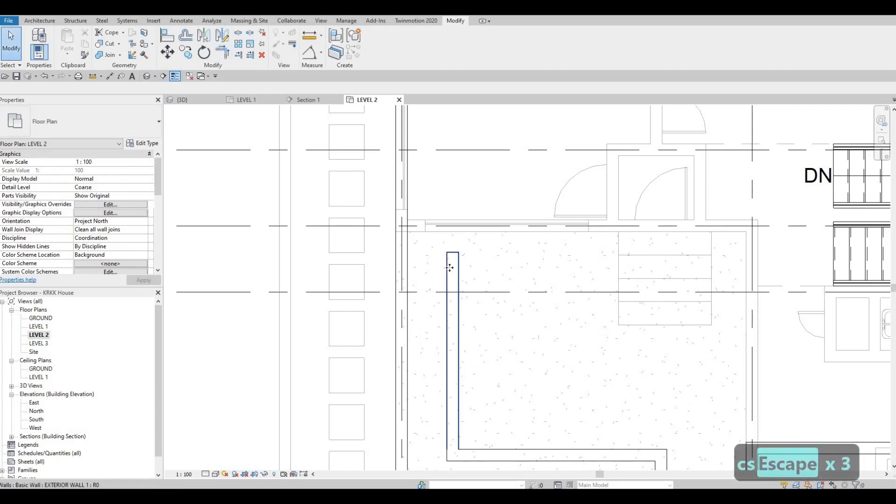
# Step: Draw an 875 mm EXTERIOR WALL 1 run west from the inner north-south wall's upper end to the westernmost exterior wall
pyautogui.click(451, 266)
pyautogui.press('c')
pyautogui.press('s')
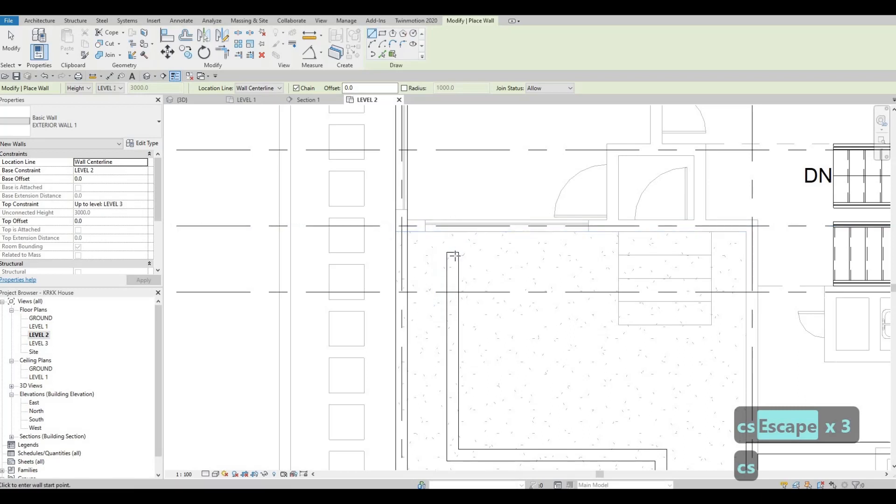
pyautogui.click(456, 255)
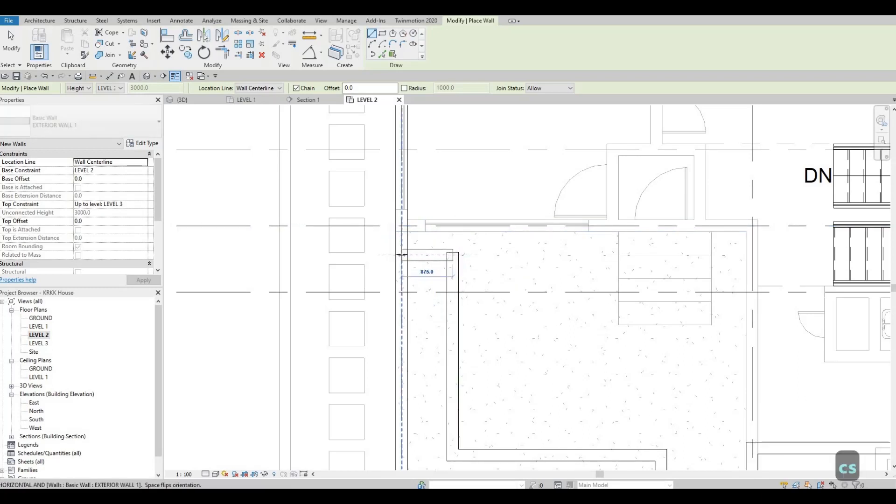
pyautogui.click(404, 255)
pyautogui.press('Escape')
pyautogui.press('Escape')
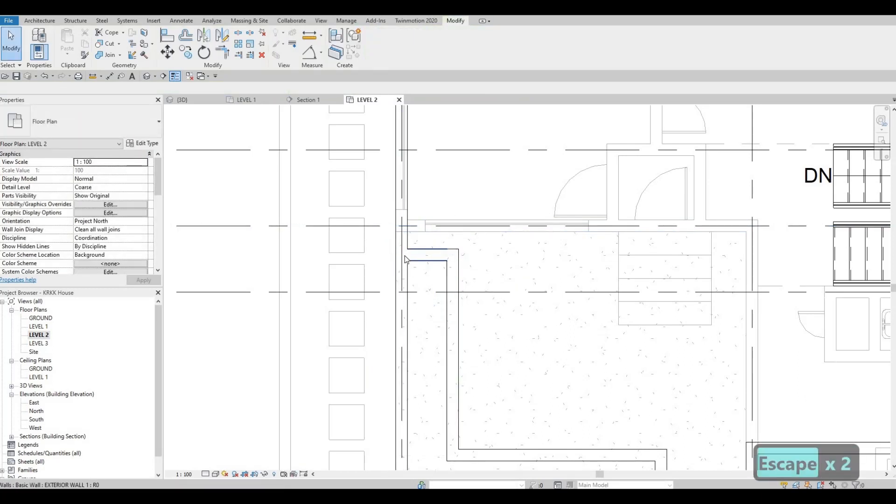
# Step: Check the short western return wall's distance to the nearest grid line north of it
pyautogui.click(423, 255)
pyautogui.click(384, 227)
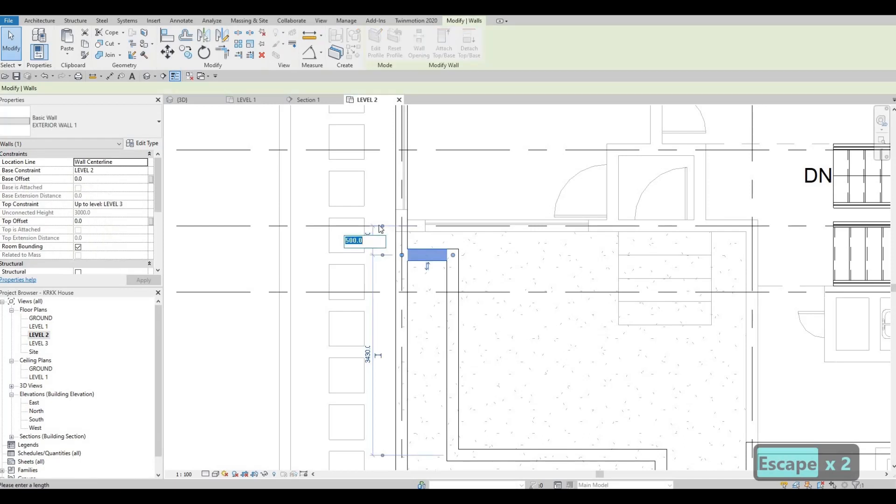
pyautogui.moveTo(405, 257); pyautogui.dragTo(484, 260, button='middle')
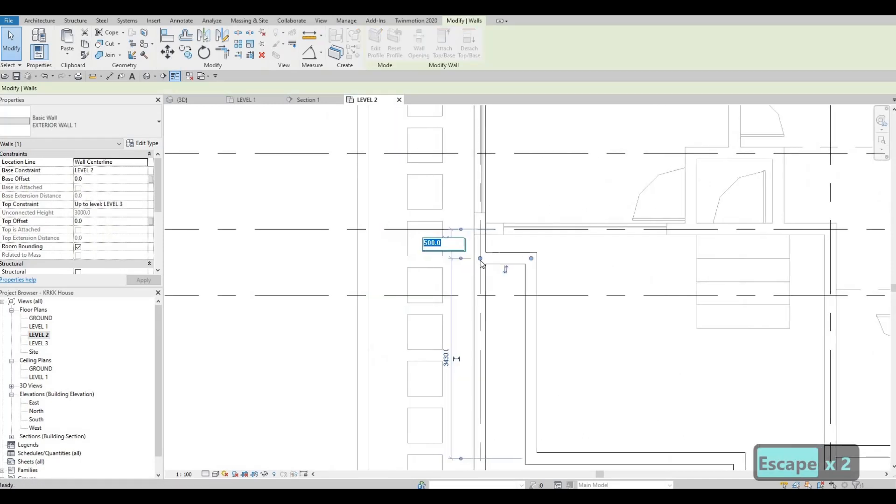
pyautogui.scroll(-2, 481, 259)
pyautogui.press('Escape')
pyautogui.press('Escape')
pyautogui.press('Escape')
# Step: Trim the westernmost exterior wall and the short return wall to a corner, removing the section to the south
pyautogui.press('t')
pyautogui.press('r')
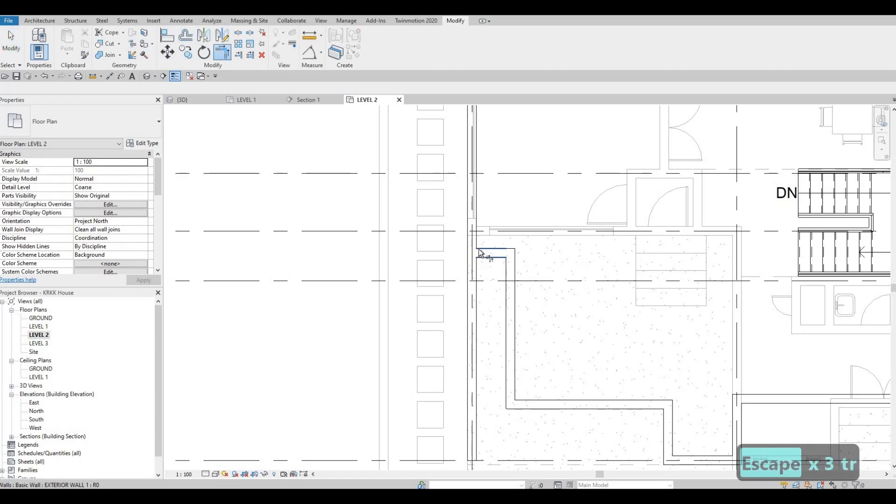
pyautogui.click(468, 240)
pyautogui.moveTo(546, 355); pyautogui.dragTo(491, 285, button='middle')
pyautogui.scroll(-2, 492, 284)
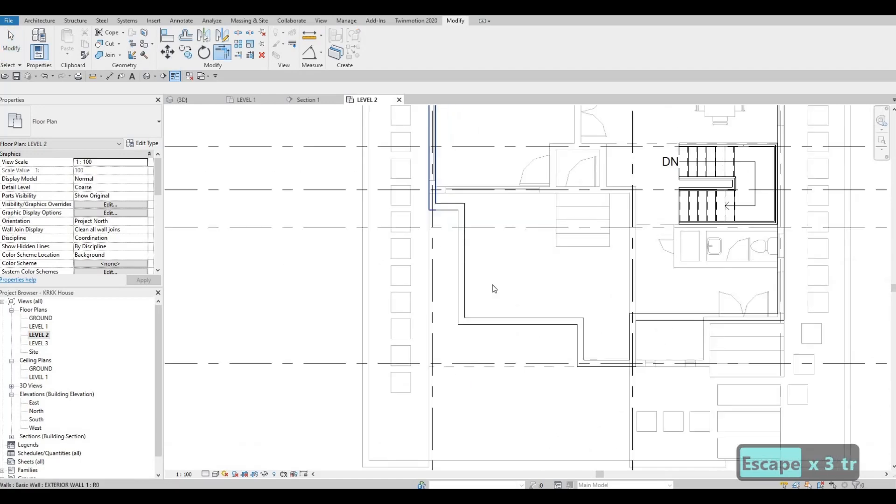
pyautogui.press('Escape')
# Step: Examine the stepped exterior wall outline along the south side and the rooms north of it on Level 2
pyautogui.scroll(1, 579, 297)
pyautogui.moveTo(579, 296); pyautogui.dragTo(550, 273, button='middle')
pyautogui.scroll(-1, 550, 272)
pyautogui.moveTo(706, 292); pyautogui.dragTo(679, 285, button='middle')
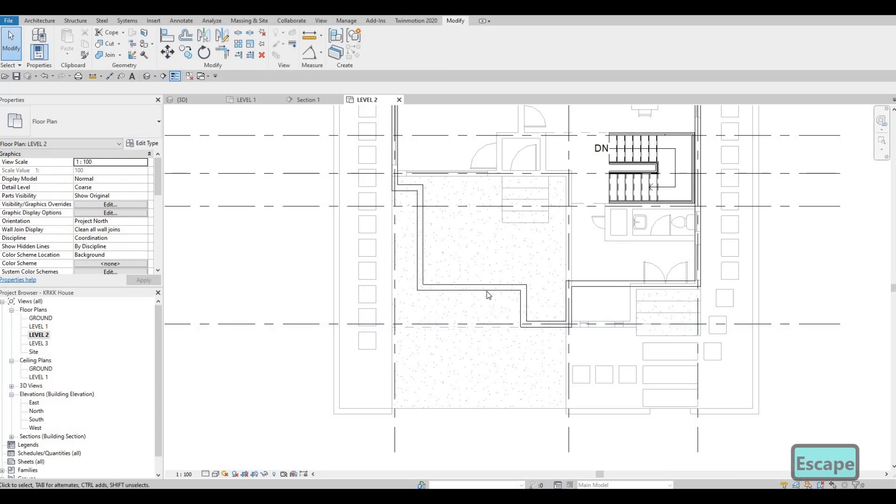
pyautogui.moveTo(460, 296); pyautogui.dragTo(481, 368, button='middle')
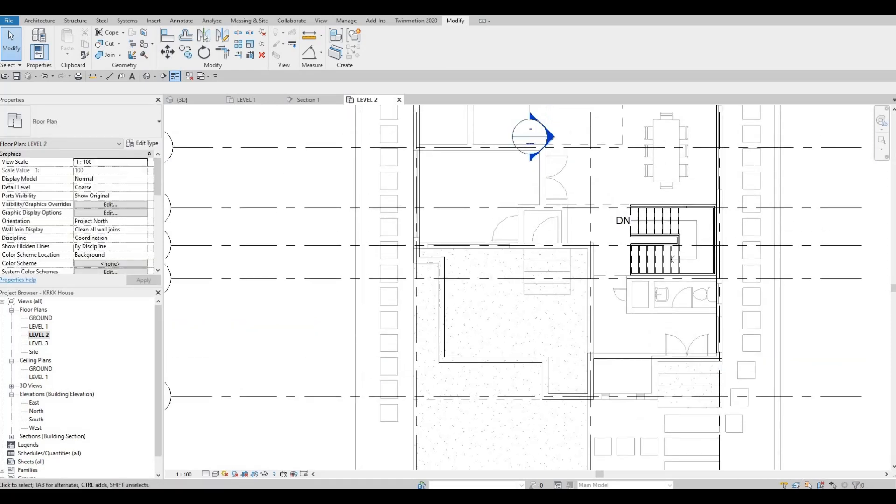
pyautogui.press('F1')
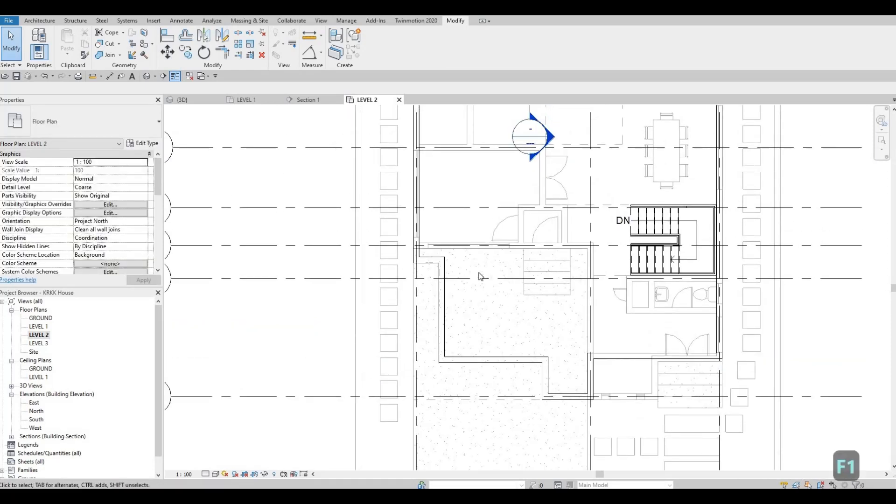
pyautogui.press('Escape')
pyautogui.moveTo(379, 276); pyautogui.dragTo(318, 231, button='middle')
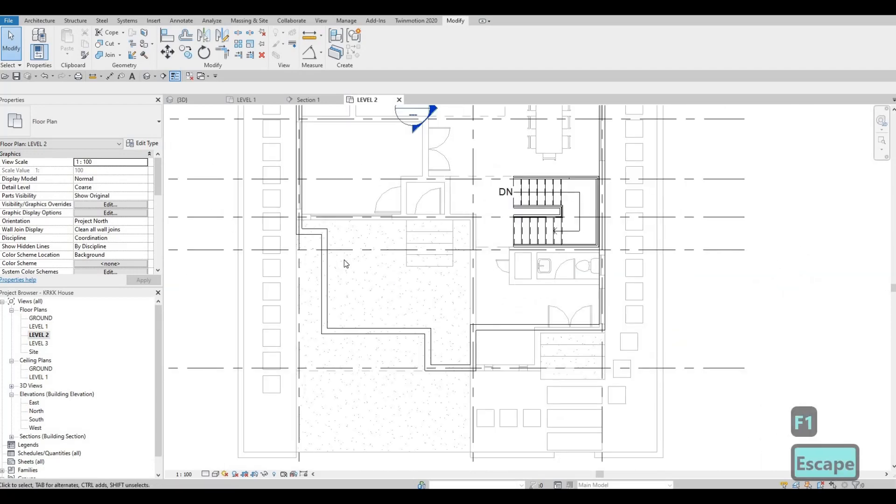
pyautogui.scroll(1, 436, 241)
pyautogui.moveTo(436, 241); pyautogui.dragTo(445, 270, button='middle')
pyautogui.scroll(-1, 445, 270)
pyautogui.moveTo(403, 158); pyautogui.dragTo(389, 228, button='middle')
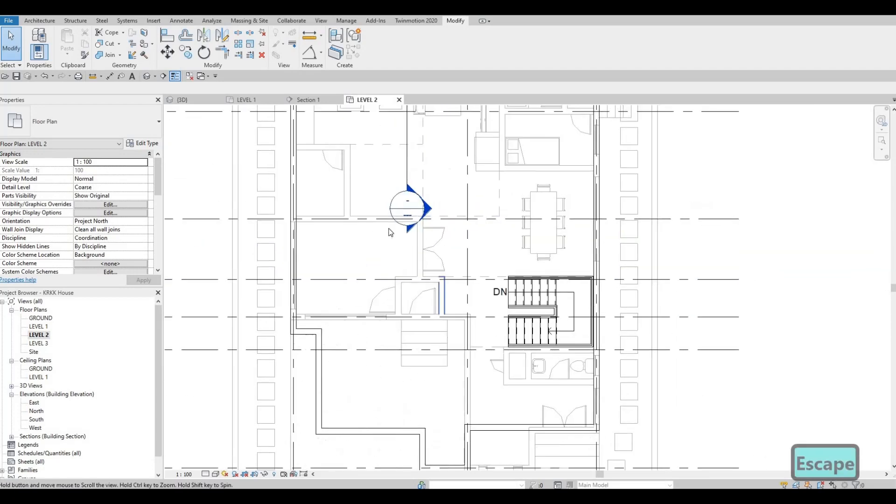
# Step: Draw a 3200 mm INTERIOR WALL 1 run east along grid D from the westernmost wall, matching the interior wall type below
pyautogui.click(360, 220)
pyautogui.press('Escape')
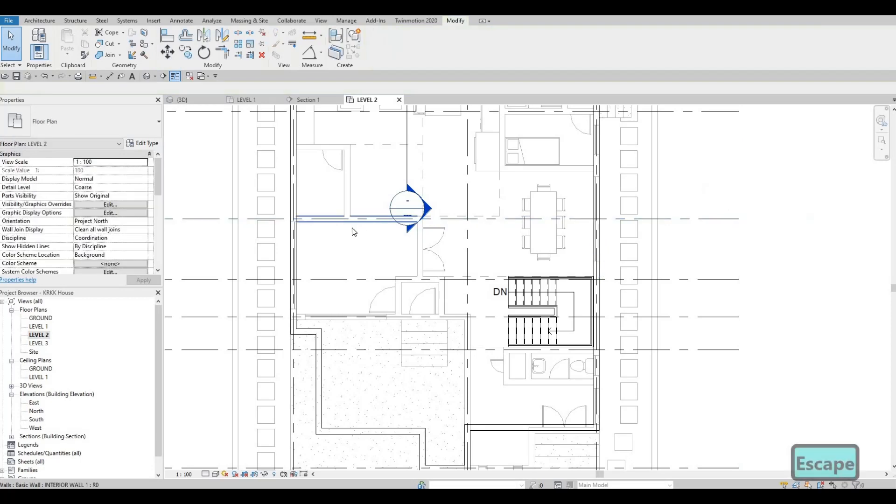
pyautogui.click(353, 228)
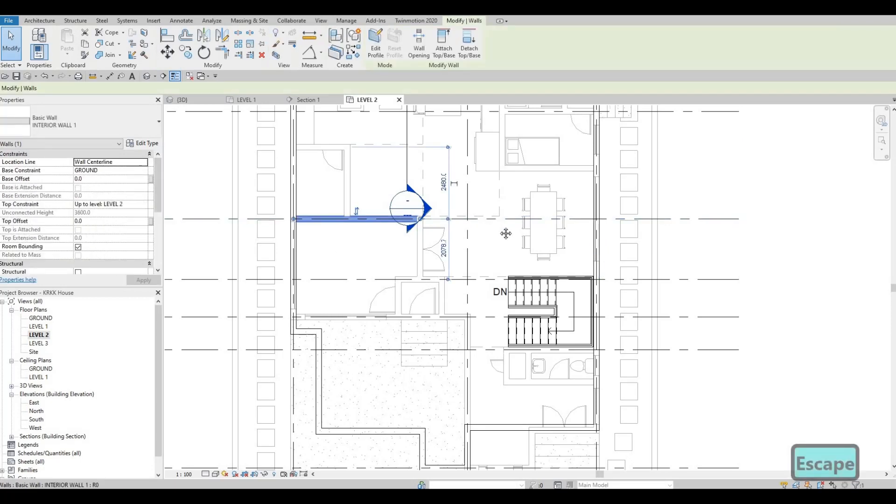
pyautogui.moveTo(505, 234); pyautogui.dragTo(529, 206, button='middle')
pyautogui.scroll(1, 513, 221)
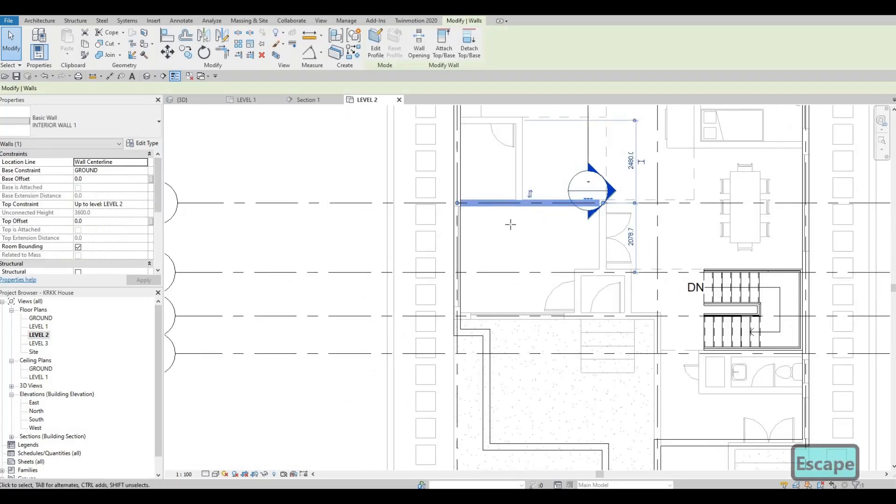
pyautogui.press('c')
pyautogui.press('s')
pyautogui.moveTo(438, 230); pyautogui.dragTo(387, 172, button='middle')
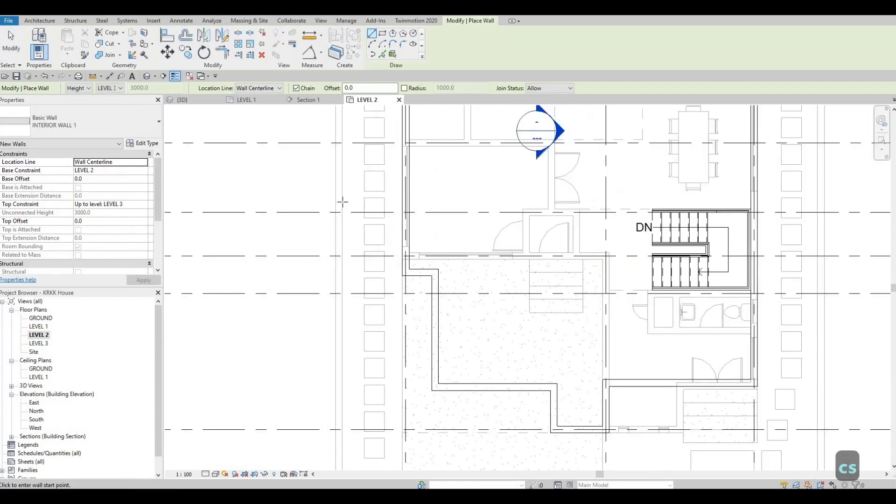
pyautogui.click(496, 209)
pyautogui.press('Escape')
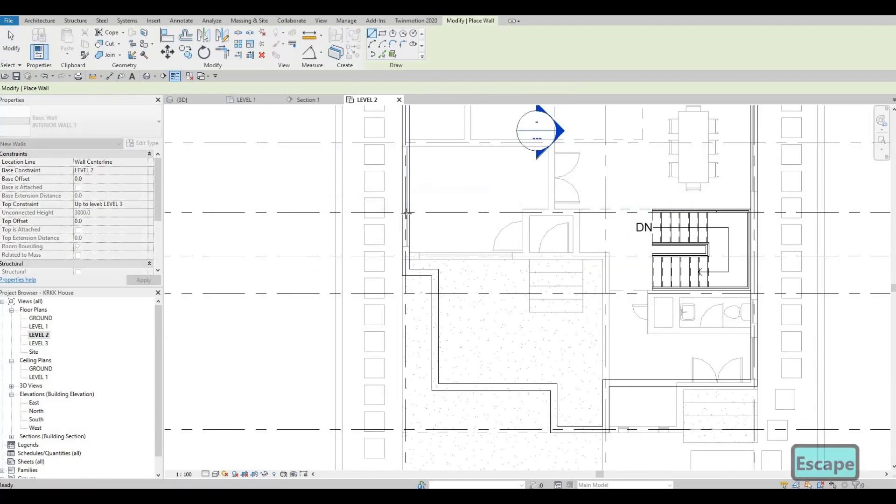
pyautogui.click(499, 212)
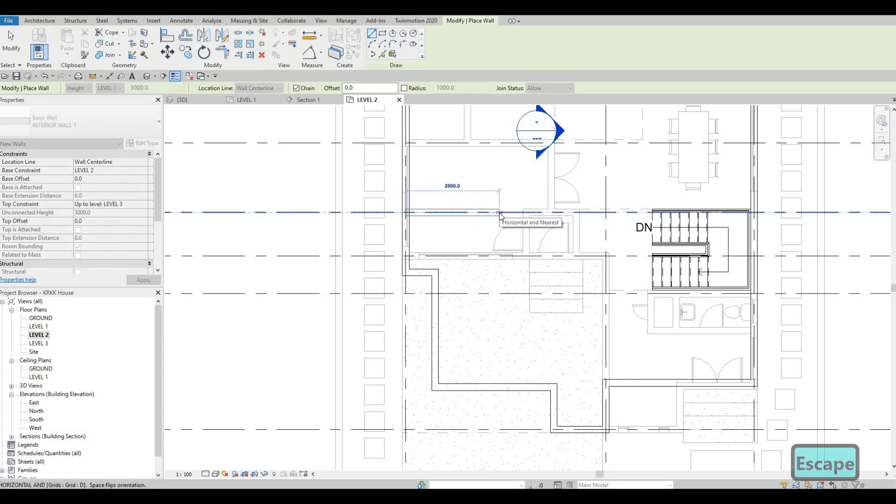
pyautogui.write('3200')
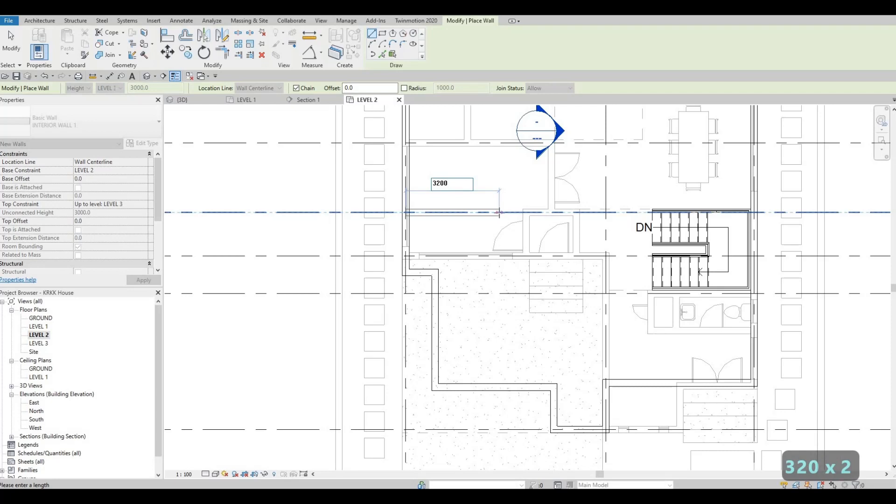
pyautogui.press('Return')
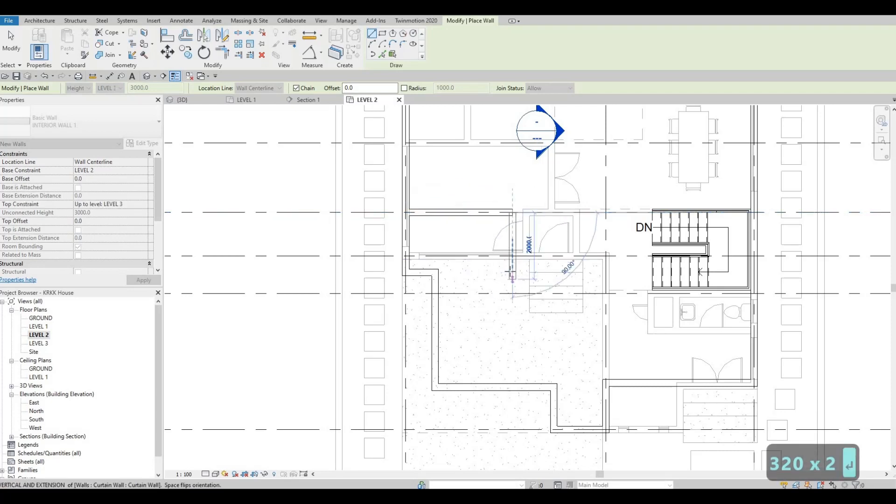
# Step: Continue the interior wall chain about 1800 mm south from the grid D wall's east end and finish the chain
pyautogui.click(512, 272)
pyautogui.press('Escape')
pyautogui.press('Escape')
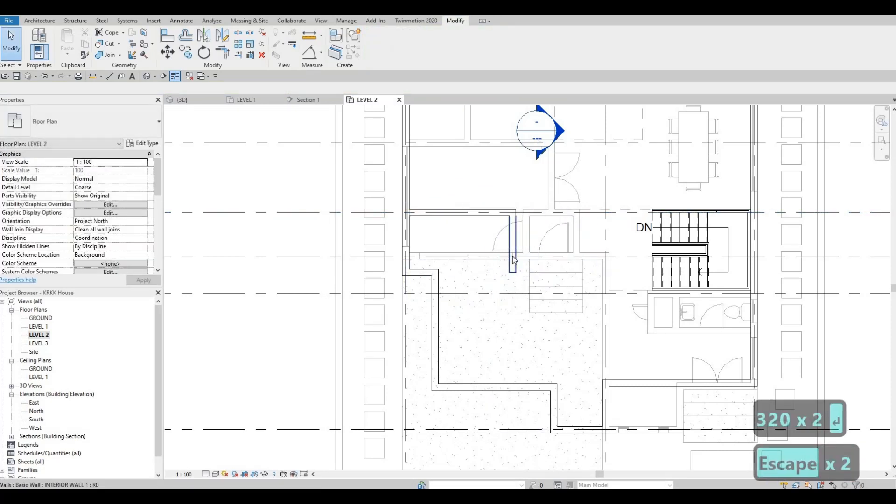
# Step: Draw an INTERIOR WALL 1 run about 1650 mm west from the lower end of the new north-south interior wall
pyautogui.click(513, 260)
pyautogui.press('c')
pyautogui.press('s')
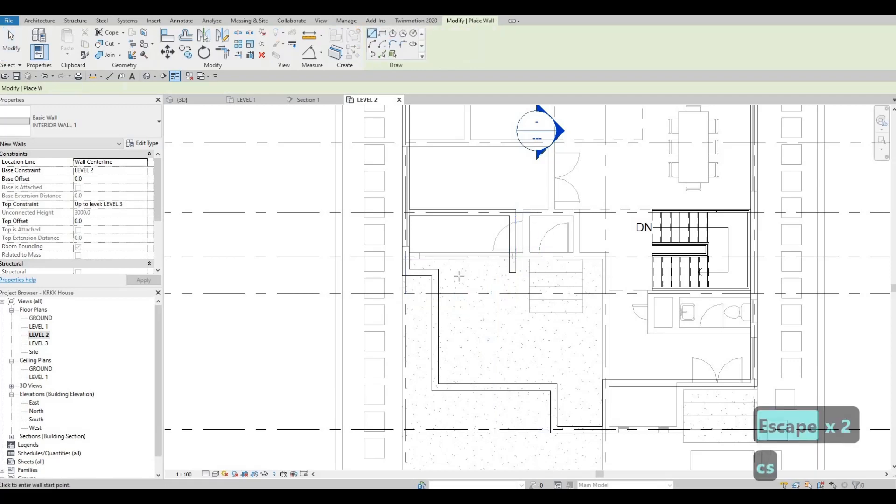
pyautogui.click(512, 272)
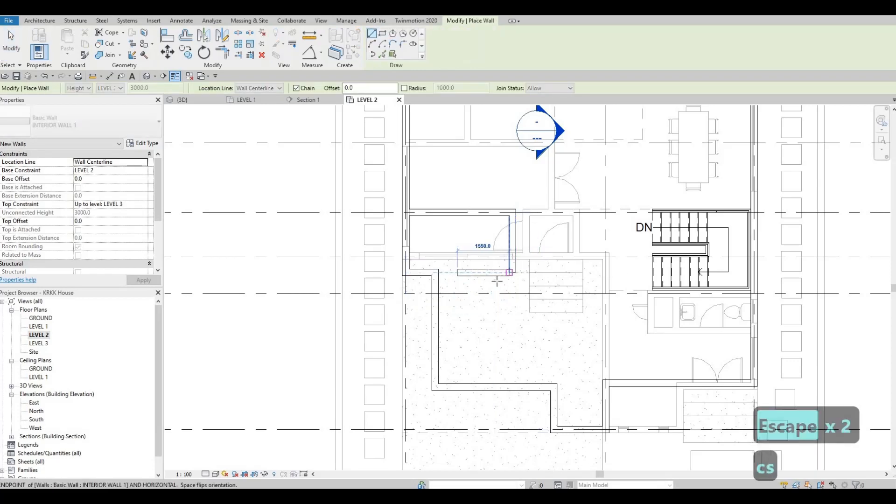
pyautogui.click(457, 272)
pyautogui.press('Escape')
pyautogui.press('Escape')
pyautogui.press('Escape')
# Step: Extend that wall's west end to the corner of the inner exterior wall, closing the small room's south side
pyautogui.click(458, 273)
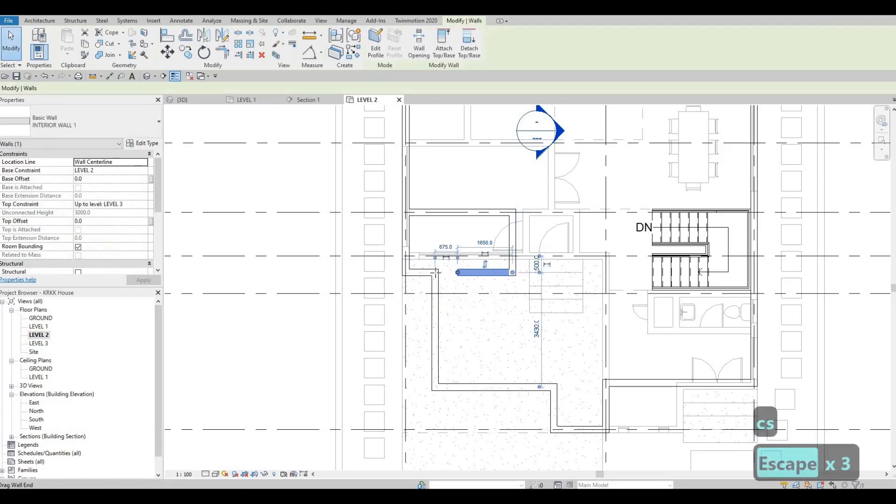
pyautogui.moveTo(458, 273); pyautogui.dragTo(445, 276)
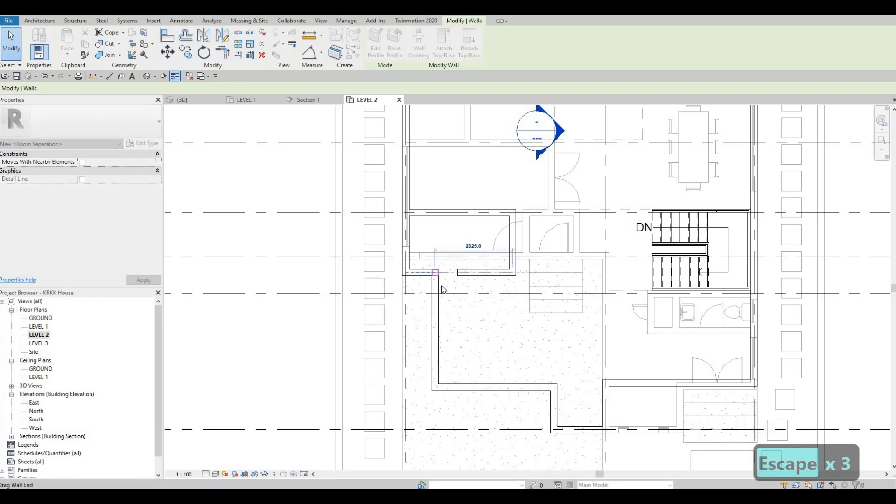
pyautogui.press('Escape')
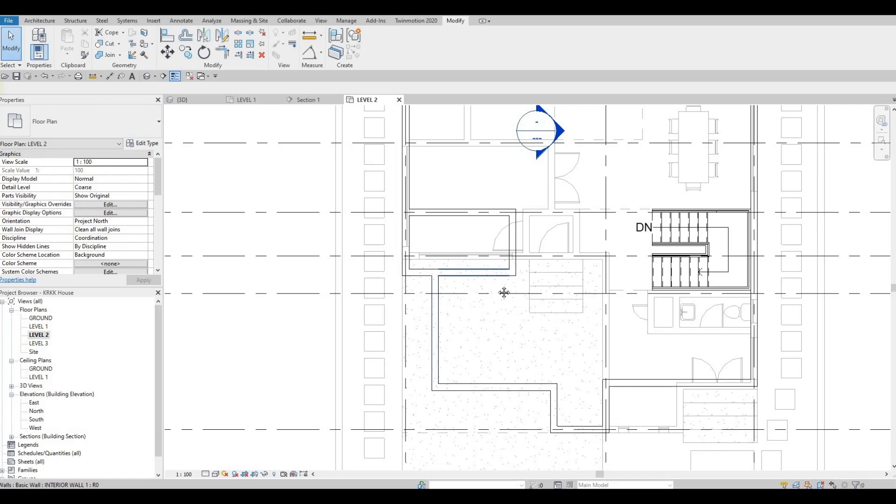
# Step: Stretch the small room's south interior wall eastward to a total length of 4700 mm
pyautogui.moveTo(475, 298); pyautogui.dragTo(430, 305, button='middle')
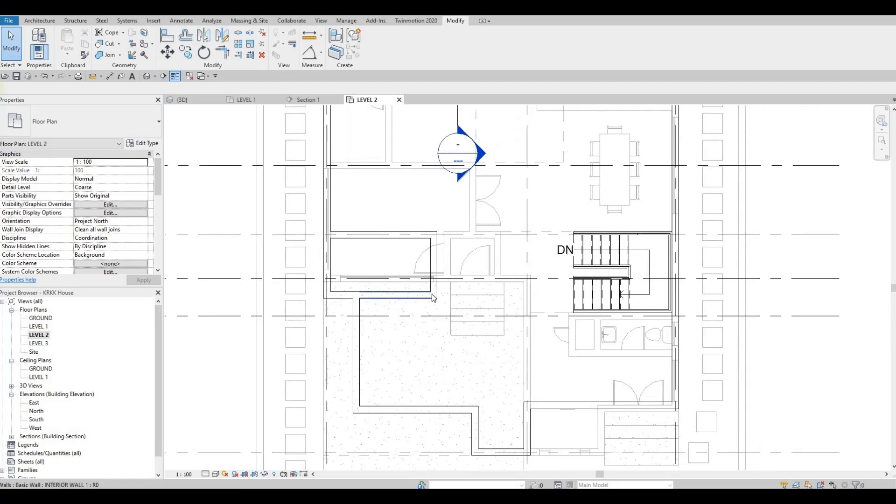
pyautogui.click(432, 296)
pyautogui.moveTo(507, 293); pyautogui.dragTo(513, 292)
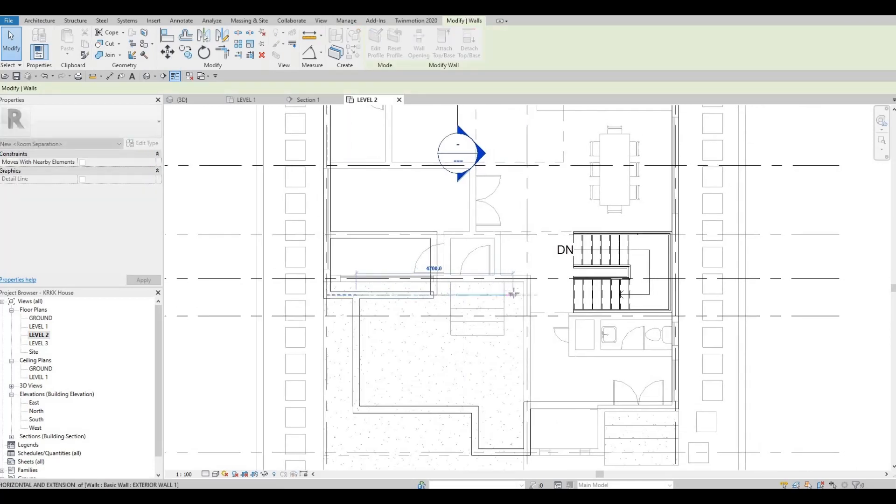
pyautogui.press('Escape')
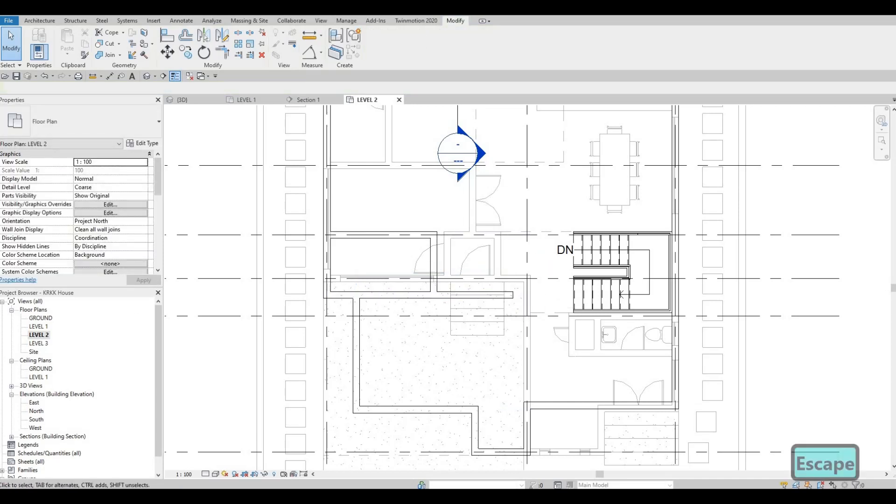
pyautogui.press('Escape')
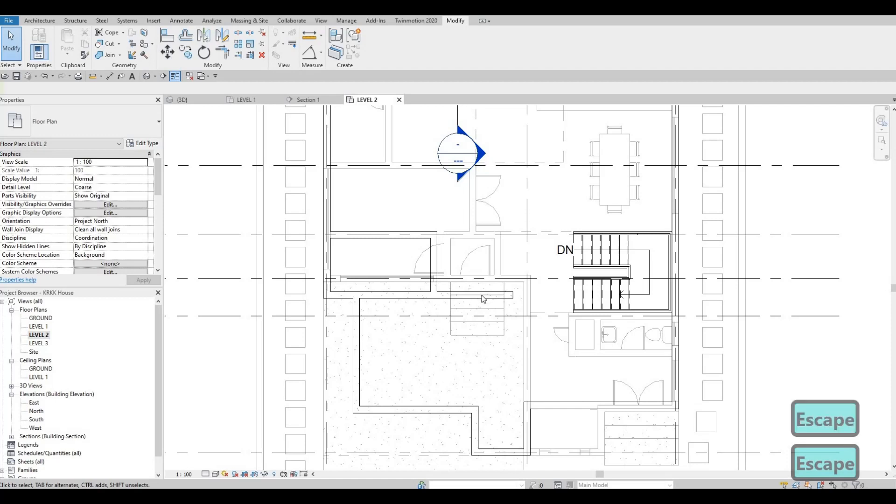
# Step: Draw an INTERIOR WALL 1 run about 3300 mm north from near the east end of the small room's south interior wall
pyautogui.click(475, 295)
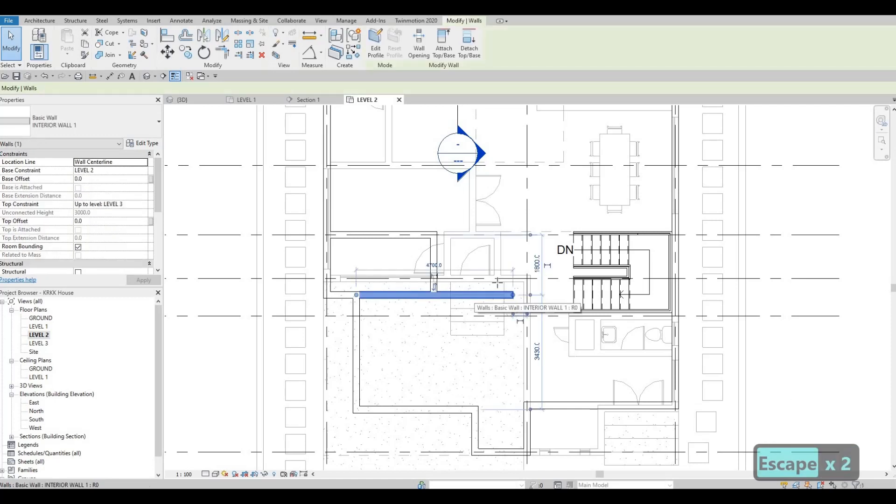
pyautogui.press('c')
pyautogui.press('s')
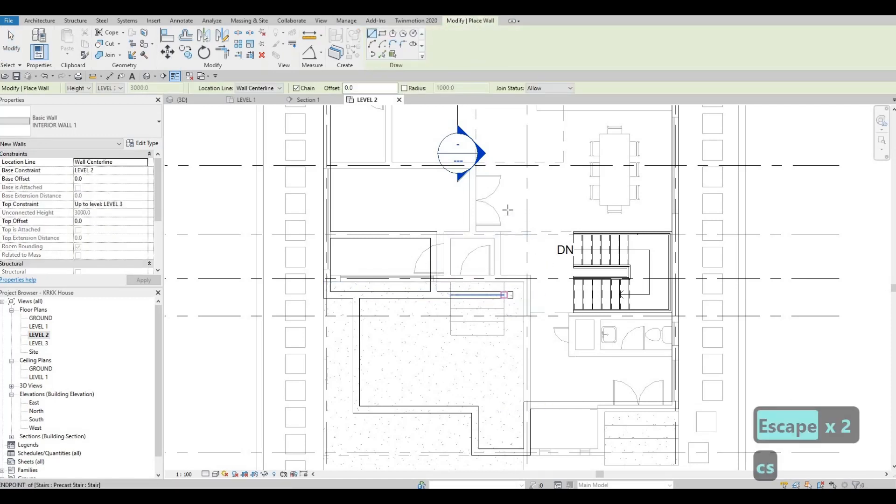
pyautogui.click(503, 293)
pyautogui.click(504, 186)
pyautogui.press('Escape')
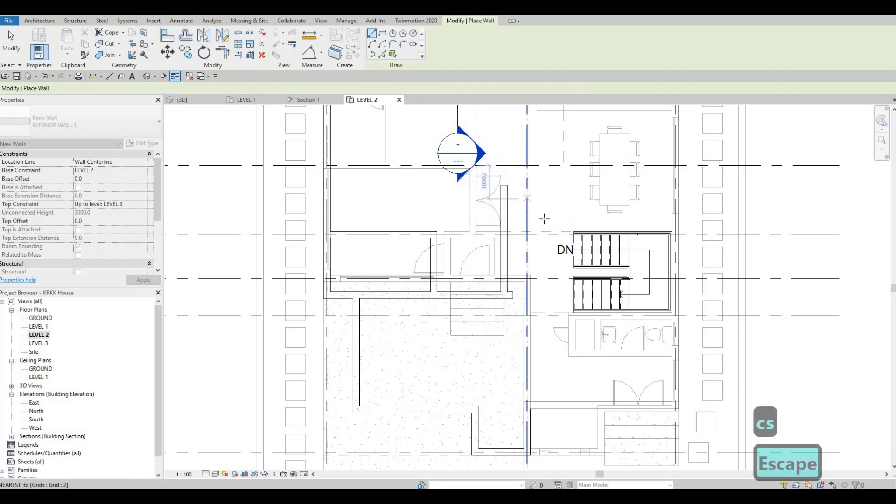
# Step: Draw a parallel INTERIOR WALL 1 about 3300 mm long between grid 2 and the stairs, level with the first one
pyautogui.click(544, 295)
pyautogui.click(541, 185)
pyautogui.press('Escape')
pyautogui.press('Escape')
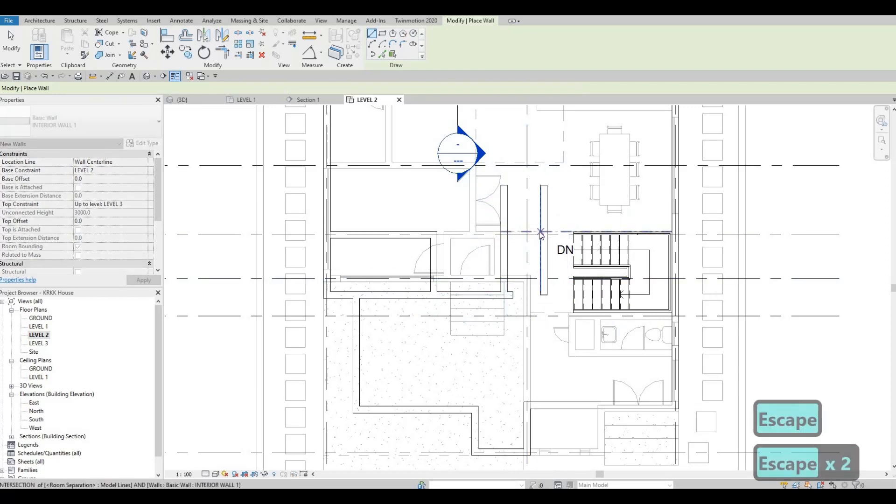
# Step: Reference the eastern parallel wall's position dimension to grid 2 and set the distance to 860 mm
pyautogui.scroll(2, 538, 164)
pyautogui.click(545, 239)
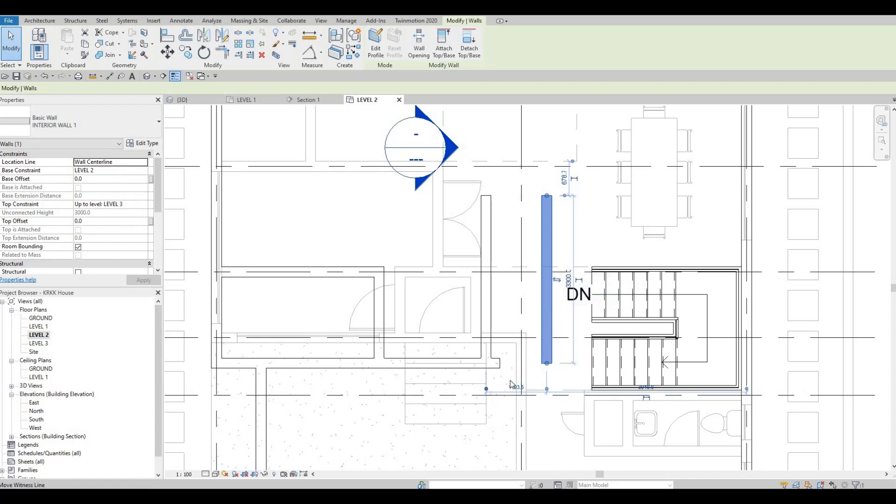
pyautogui.moveTo(517, 375); pyautogui.dragTo(522, 382)
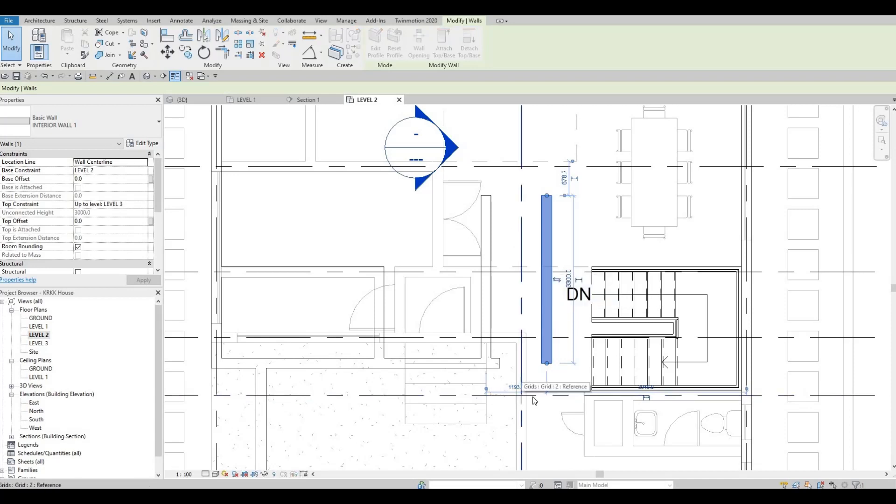
pyautogui.click(535, 397)
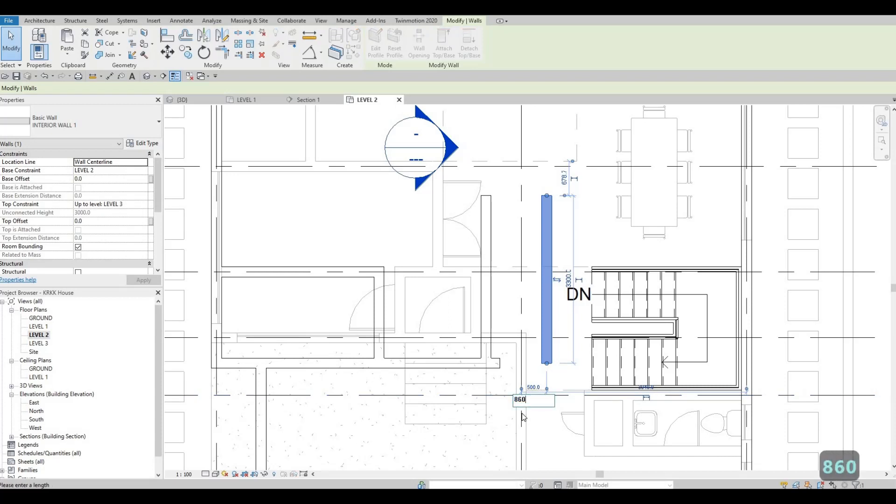
pyautogui.press('Return')
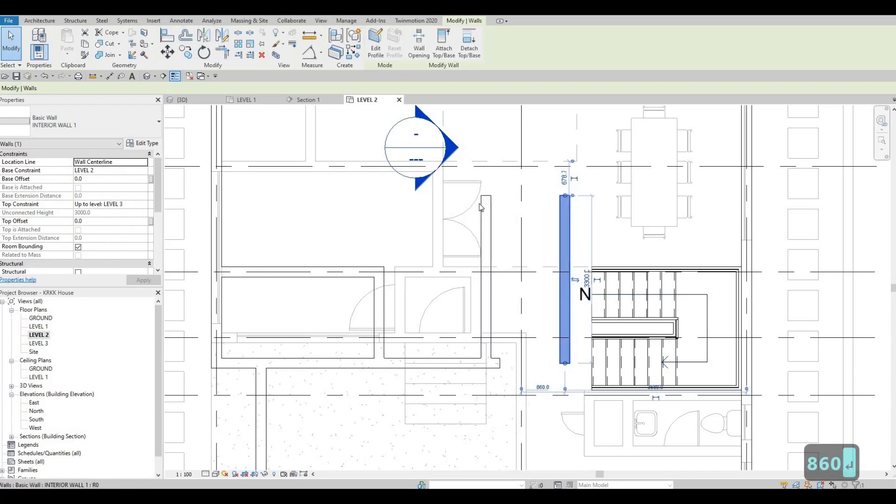
pyautogui.press('Escape')
pyautogui.press('Escape')
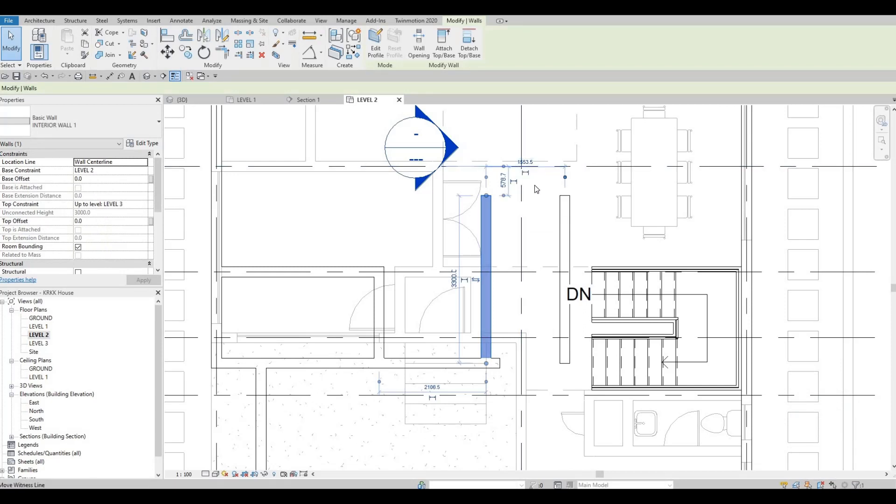
# Step: Reference the western parallel wall's position dimension to grid 2 and set the distance to 550 mm
pyautogui.moveTo(536, 189); pyautogui.dragTo(524, 188)
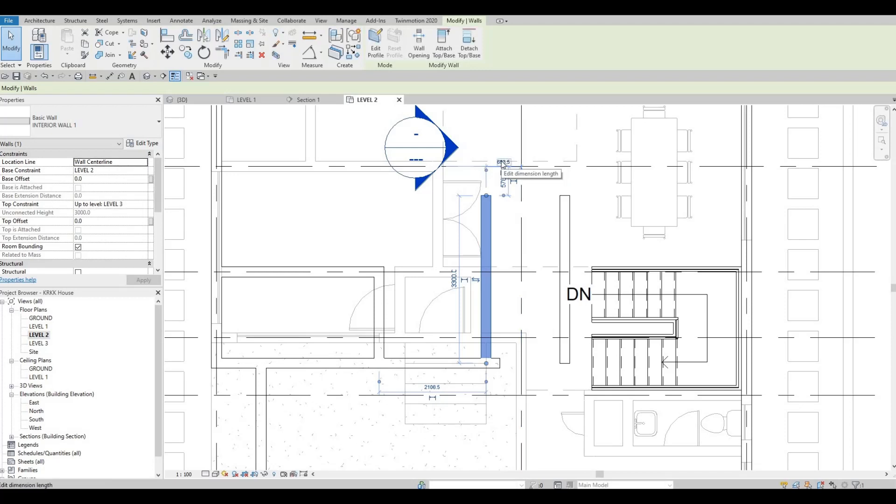
pyautogui.click(502, 161)
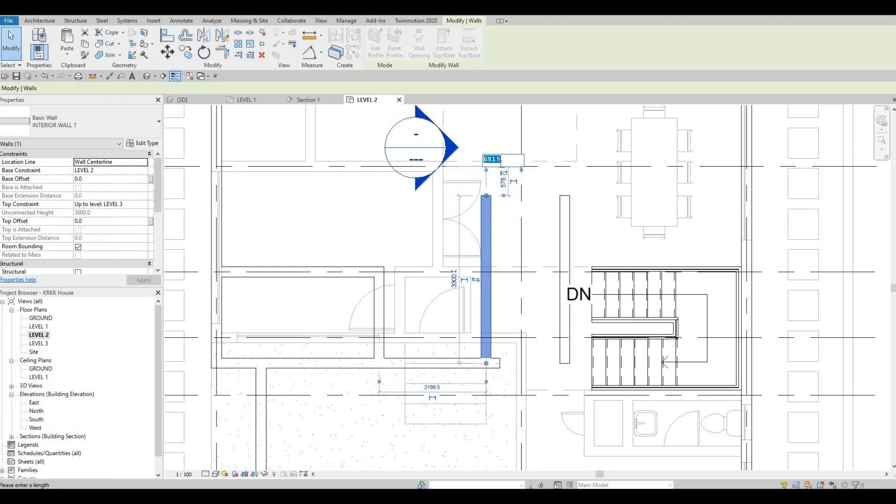
pyautogui.write('5')
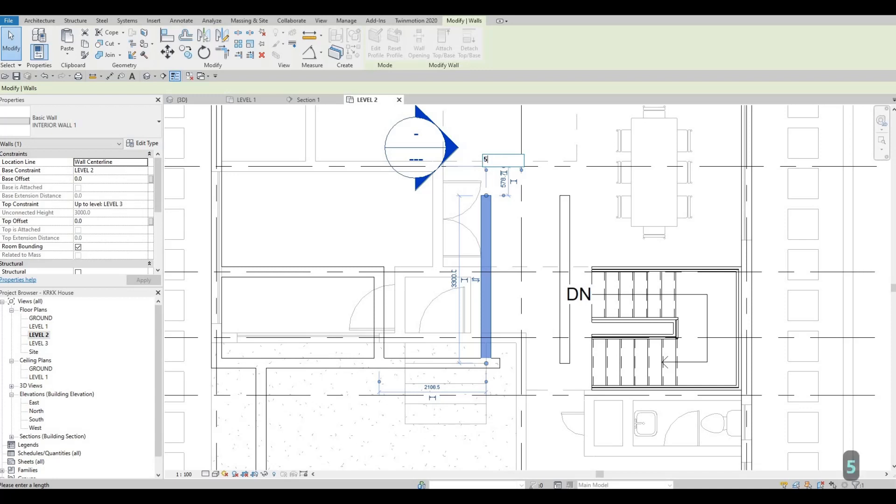
pyautogui.write('50')
pyautogui.press('Return')
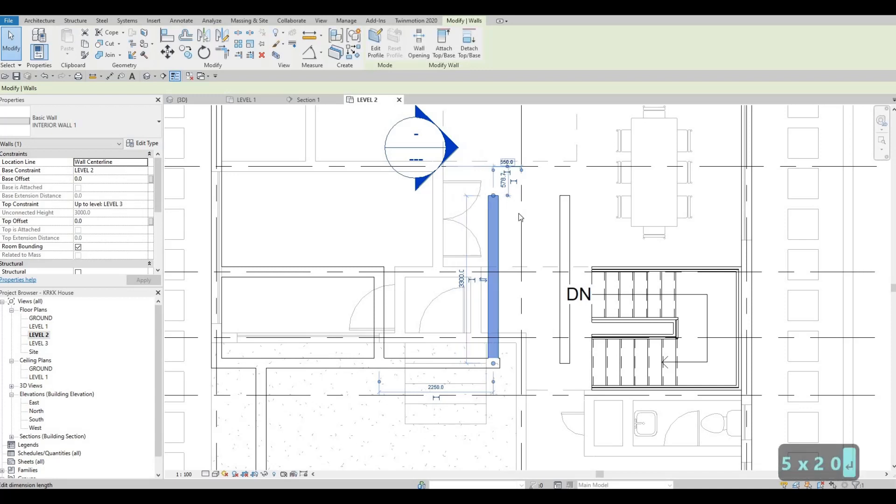
pyautogui.press('Escape')
pyautogui.press('Escape')
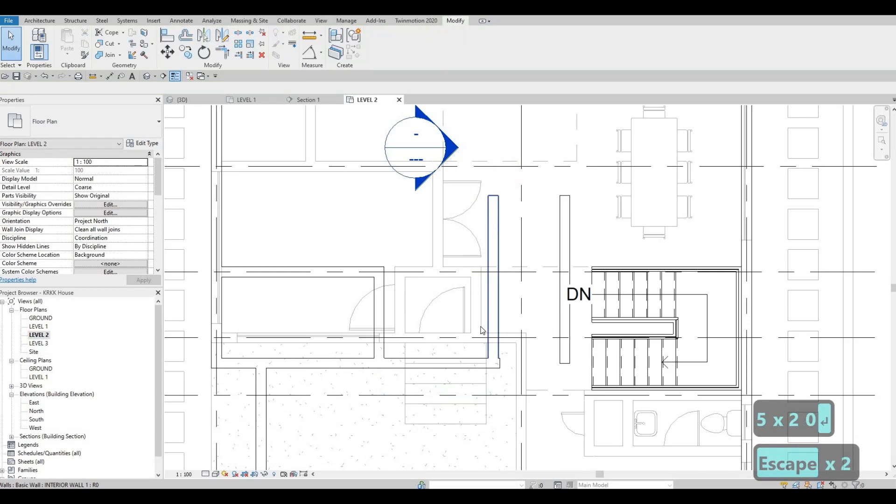
# Step: Trim the western north-south wall and the small room's south interior wall to a clean corner
pyautogui.moveTo(489, 363); pyautogui.dragTo(489, 349, button='middle')
pyautogui.press('Escape')
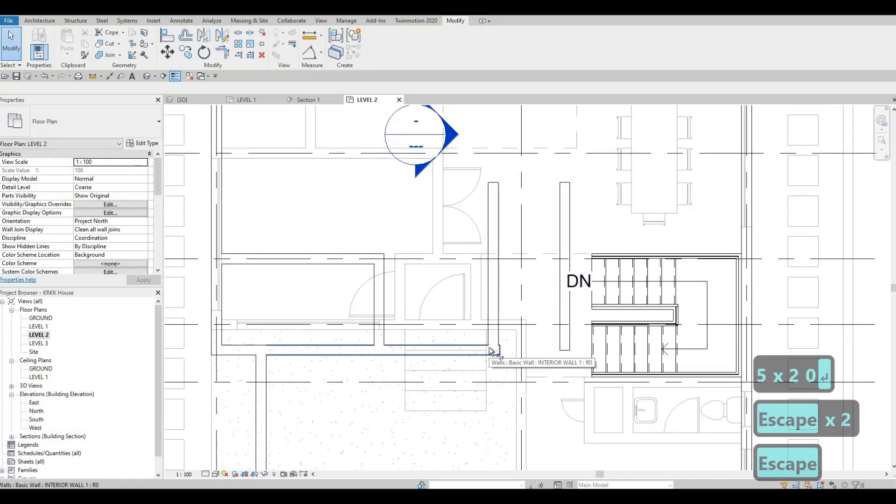
pyautogui.press('t')
pyautogui.press('r')
pyautogui.click(490, 349)
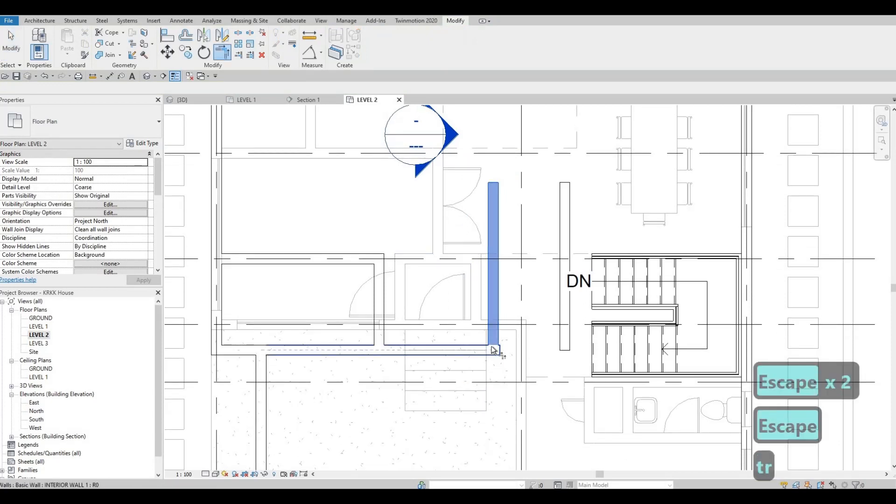
pyautogui.press('Escape')
# Step: Stretch the north end of the interior wall beside the stairs northward to a total length of about 7110 mm
pyautogui.scroll(-2, 496, 353)
pyautogui.scroll(-1, 489, 322)
pyautogui.moveTo(488, 321); pyautogui.dragTo(489, 352, button='middle')
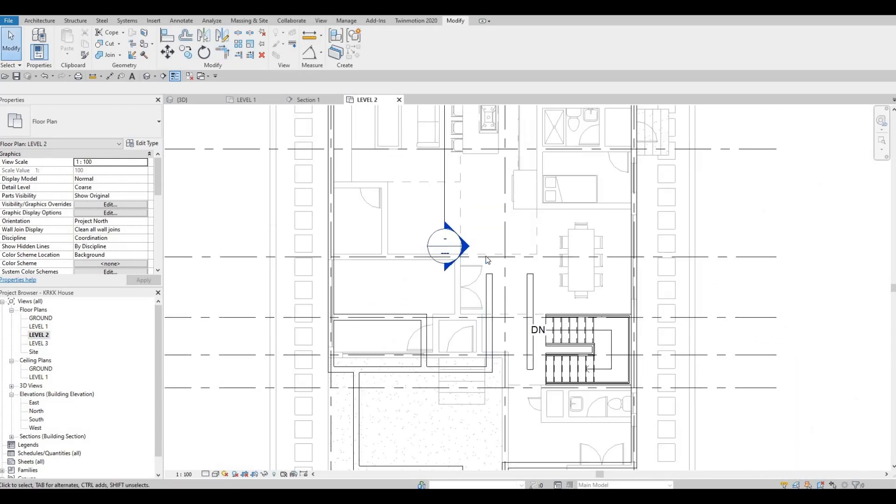
pyautogui.click(528, 277)
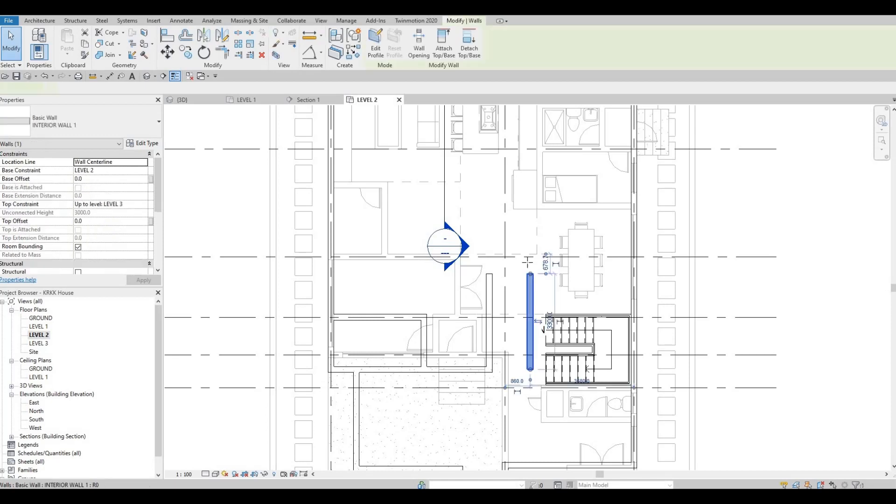
pyautogui.moveTo(529, 274); pyautogui.dragTo(528, 114)
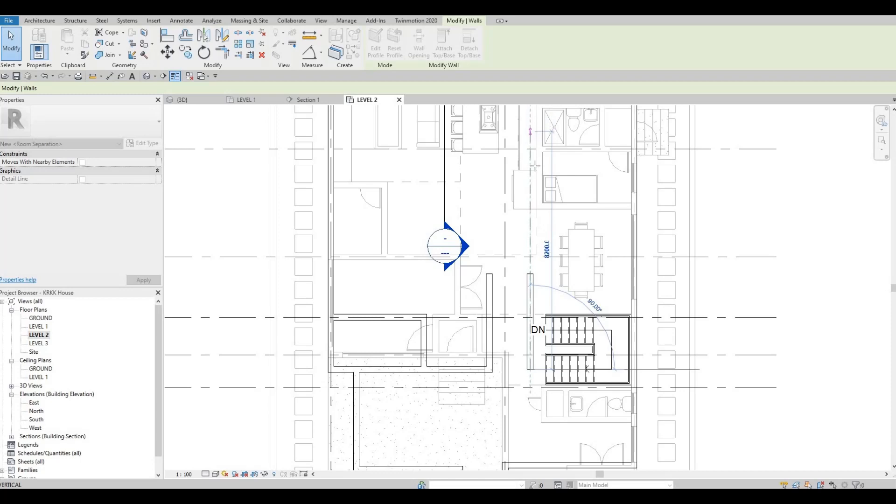
pyautogui.moveTo(535, 166); pyautogui.dragTo(532, 163)
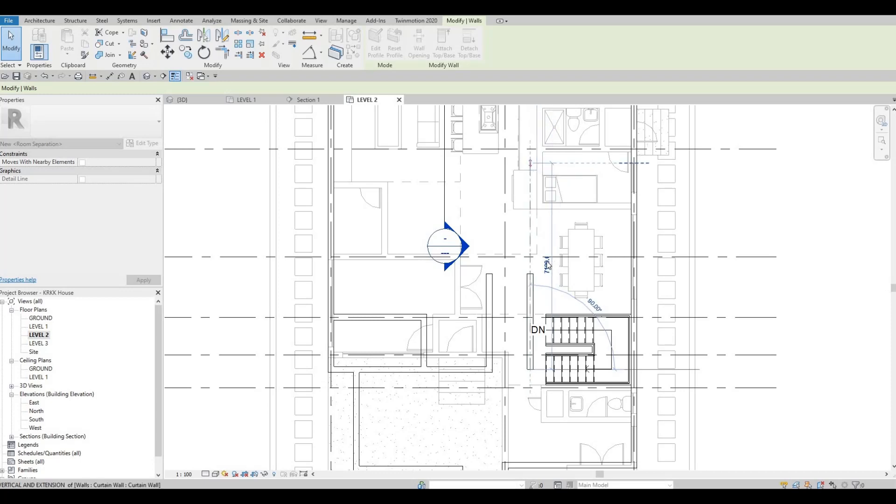
pyautogui.scroll(-1, 544, 242)
pyautogui.moveTo(540, 318); pyautogui.dragTo(523, 213, button='middle')
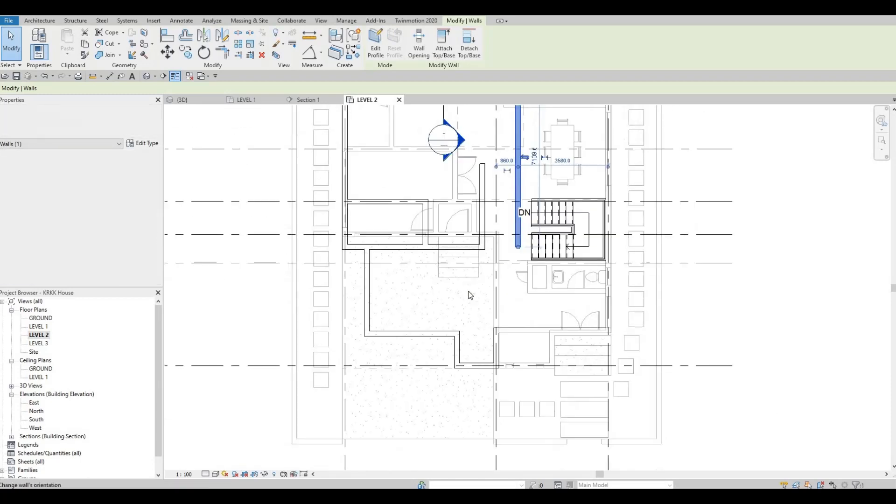
pyautogui.scroll(1, 470, 295)
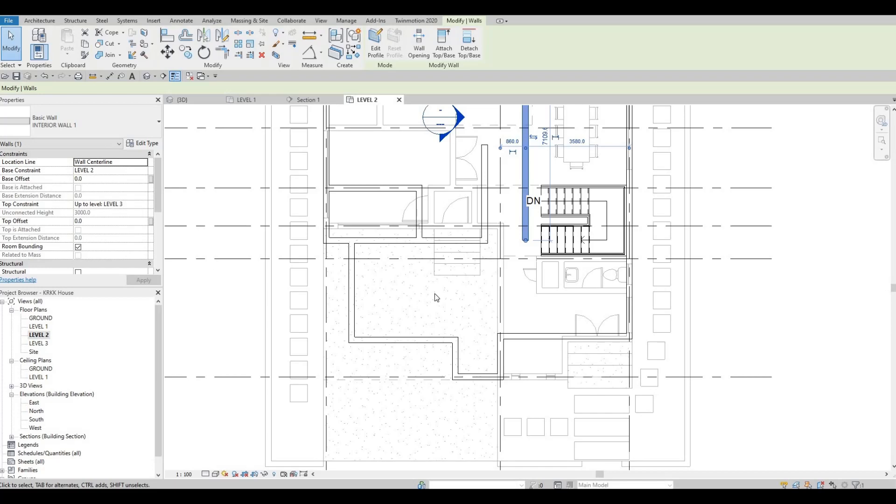
pyautogui.scroll(1, 570, 223)
pyautogui.press('Escape')
# Step: Draw an INTERIOR WALL 1 run west from the east exterior wall along the stairs' north side, ending short of the long north-south wall
pyautogui.scroll(2, 513, 226)
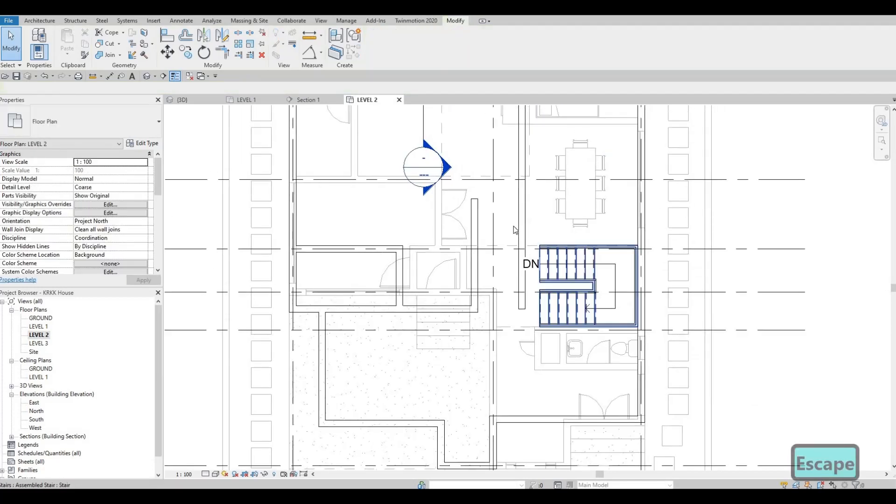
pyautogui.click(506, 225)
pyautogui.press('c')
pyautogui.press('s')
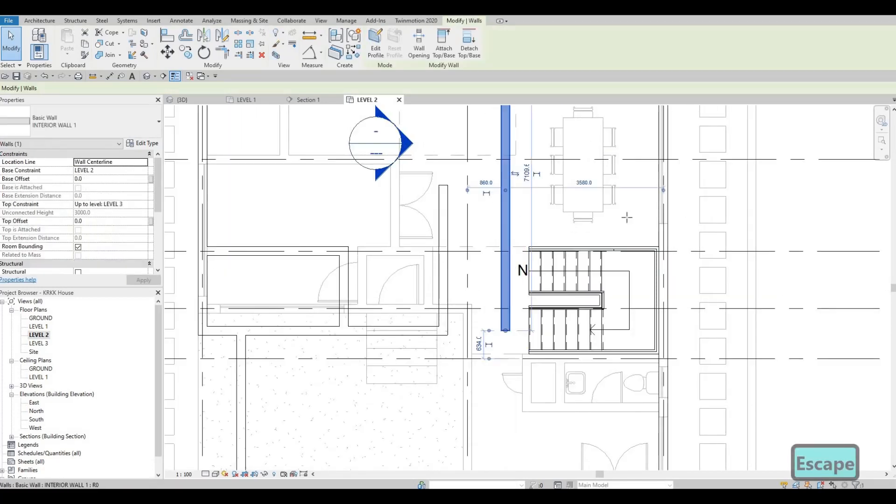
pyautogui.scroll(1, 667, 245)
pyautogui.click(667, 245)
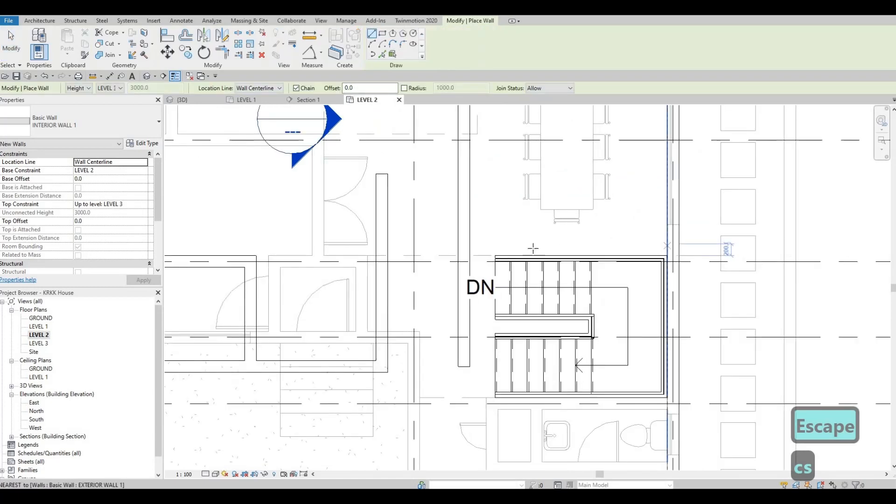
pyautogui.click(491, 242)
pyautogui.press('Escape')
pyautogui.press('Escape')
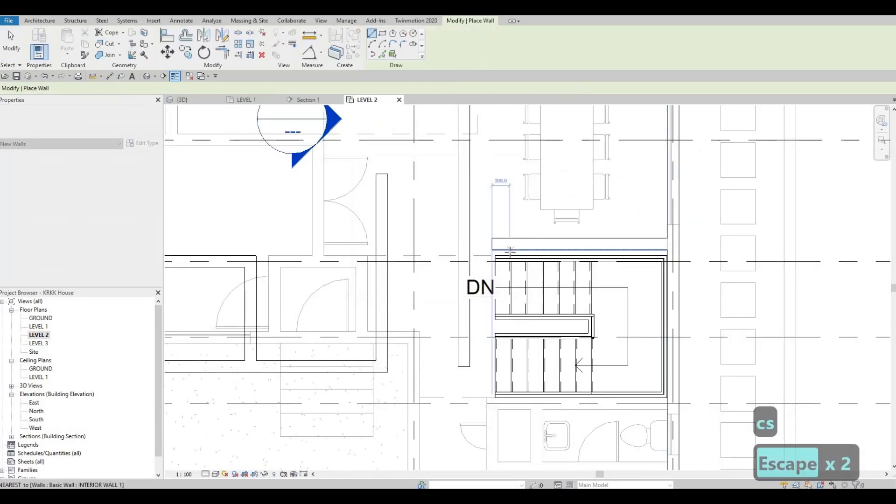
# Step: Align the new wall's south face with the north edge of the stairs
pyautogui.press('a')
pyautogui.press('l')
pyautogui.scroll(1, 598, 261)
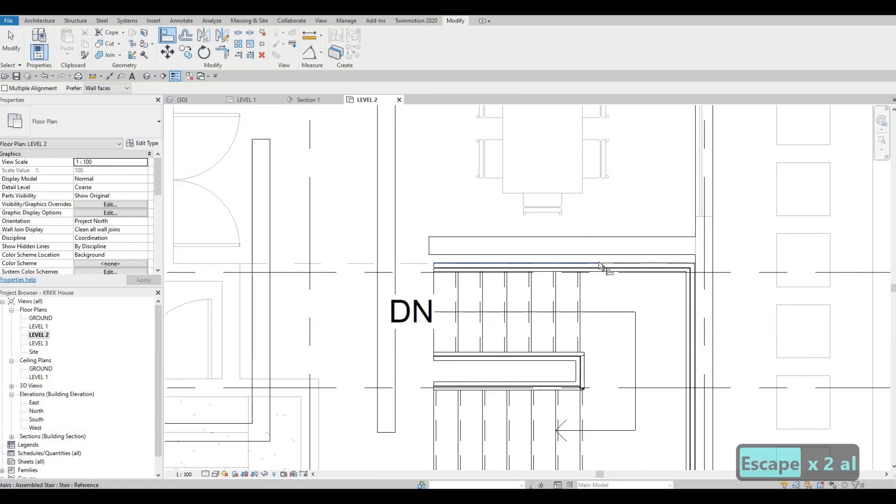
pyautogui.click(597, 260)
pyautogui.click(597, 255)
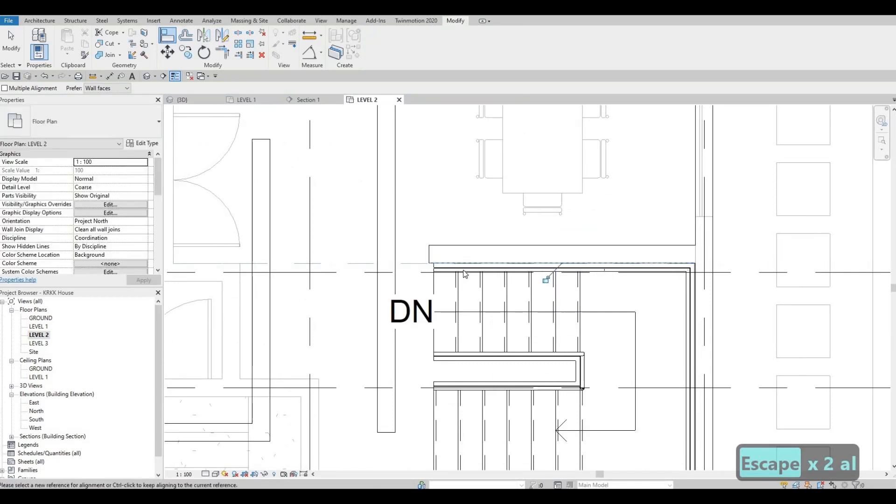
pyautogui.press('Escape')
pyautogui.press('Escape')
# Step: Trim the long north-south wall and the stairs' north wall to a corner, removing the portion south of it
pyautogui.press('t')
pyautogui.press('r')
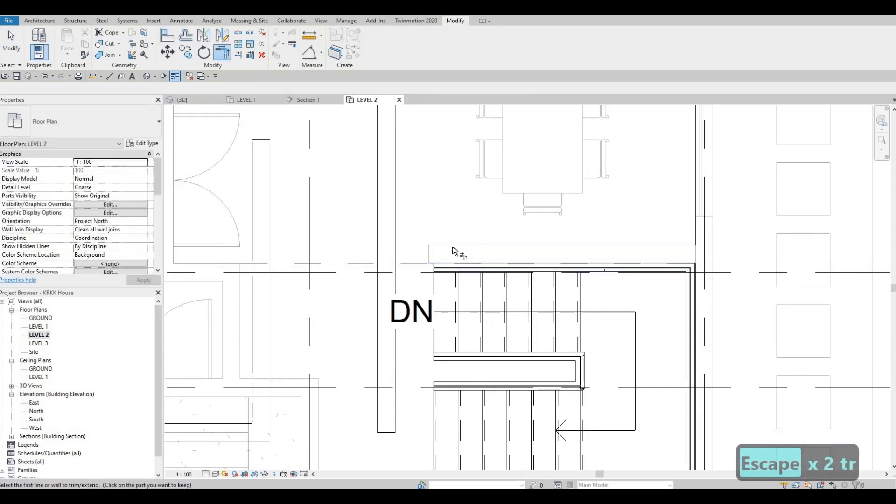
pyautogui.click(379, 243)
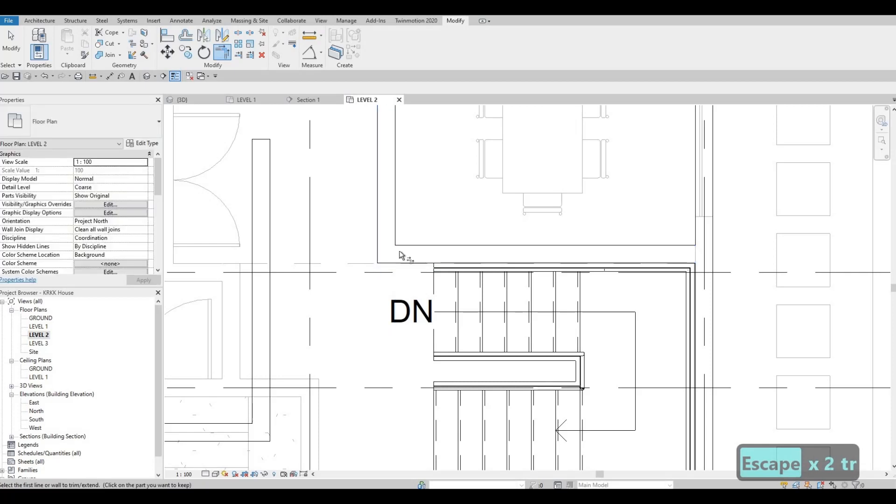
pyautogui.moveTo(416, 211); pyautogui.dragTo(418, 200, button='middle')
pyautogui.scroll(-3, 429, 194)
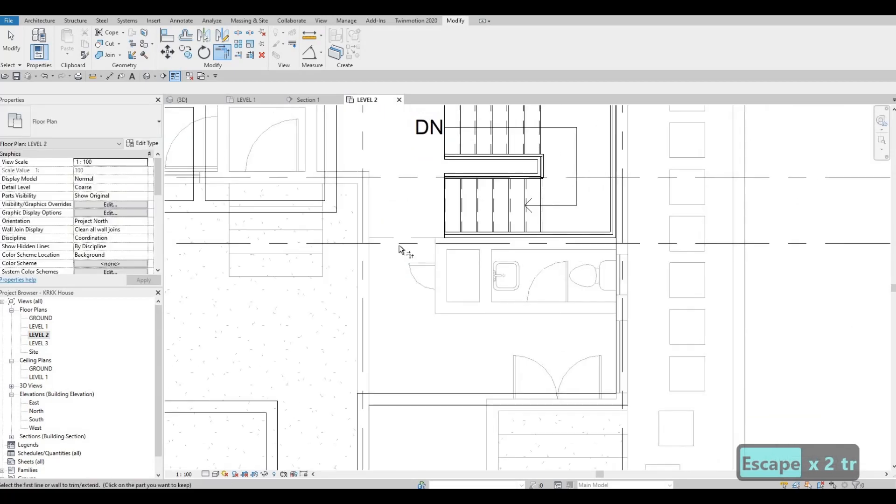
pyautogui.moveTo(439, 252); pyautogui.dragTo(440, 266, button='middle')
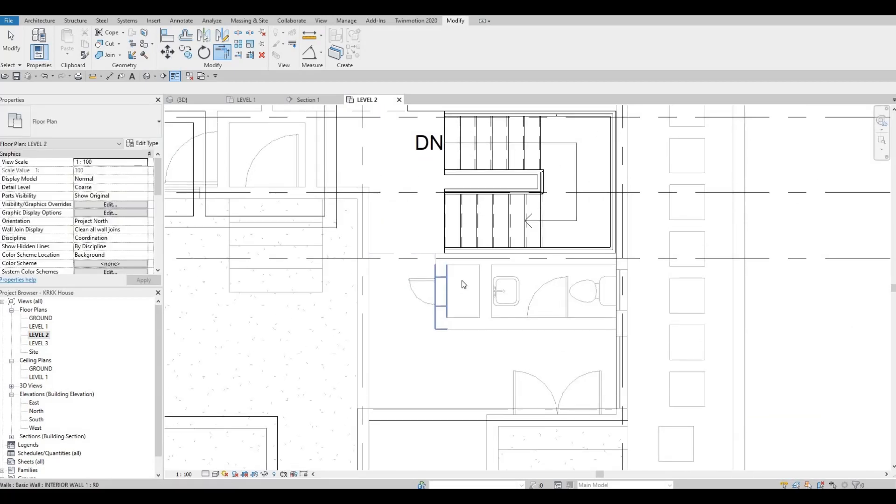
pyautogui.press('Escape')
# Step: Draw an INTERIOR WALL 1 run along grid F south of the stairs, from the east exterior wall west to the long north-south wall's line
pyautogui.moveTo(458, 176); pyautogui.dragTo(448, 236, button='middle')
pyautogui.click(453, 161)
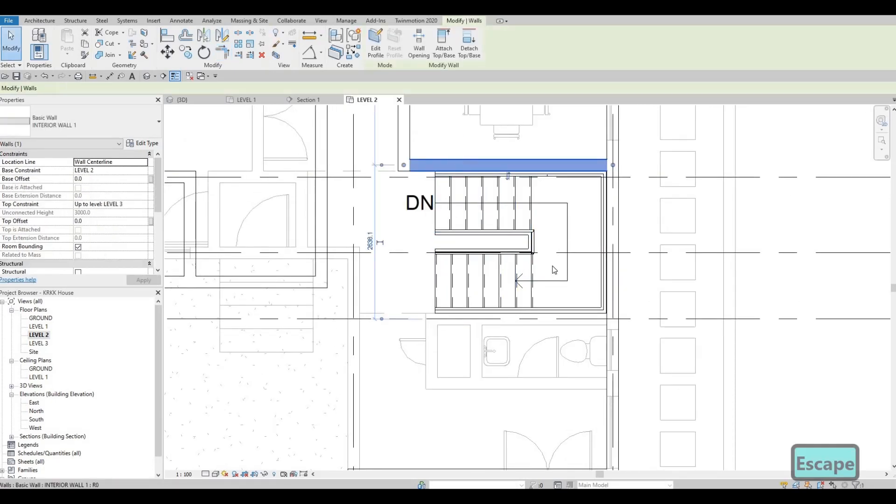
pyautogui.press('c')
pyautogui.press('s')
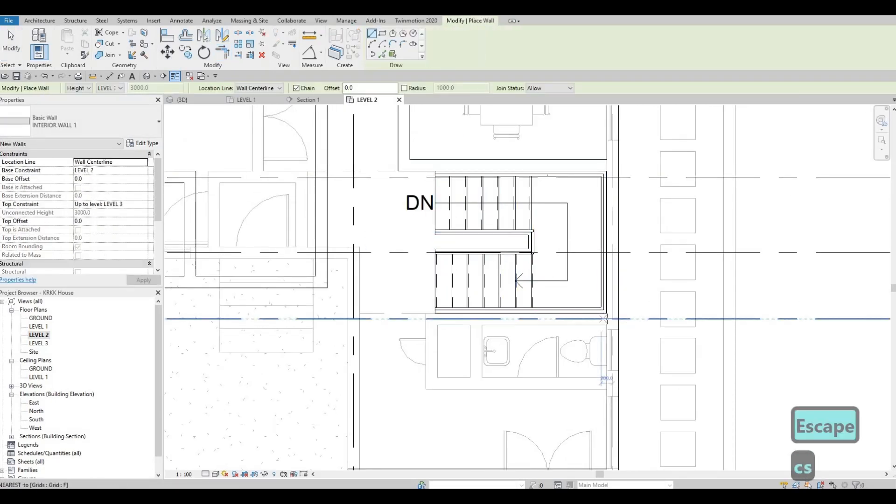
pyautogui.click(606, 319)
pyautogui.click(403, 319)
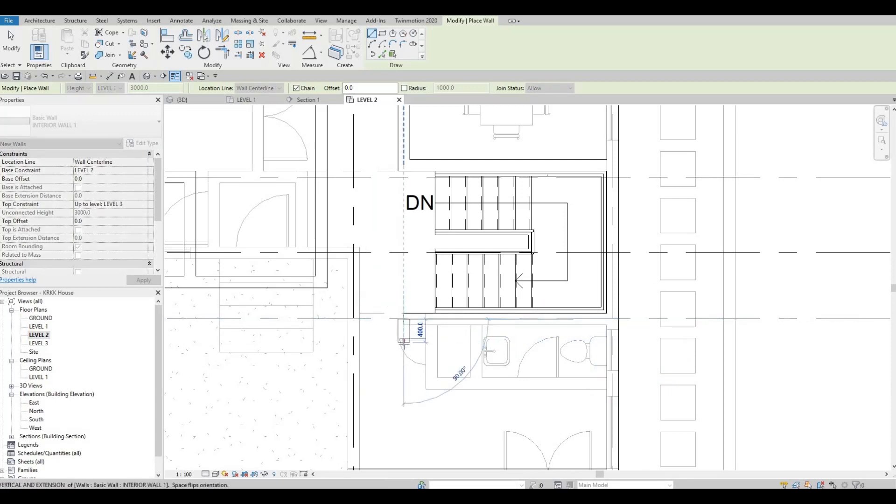
# Step: Draw a 400 mm INTERIOR WALL 1 return south from the west end of the grid F wall below the stairs
pyautogui.click(449, 341)
pyautogui.press('Escape')
pyautogui.press('Escape')
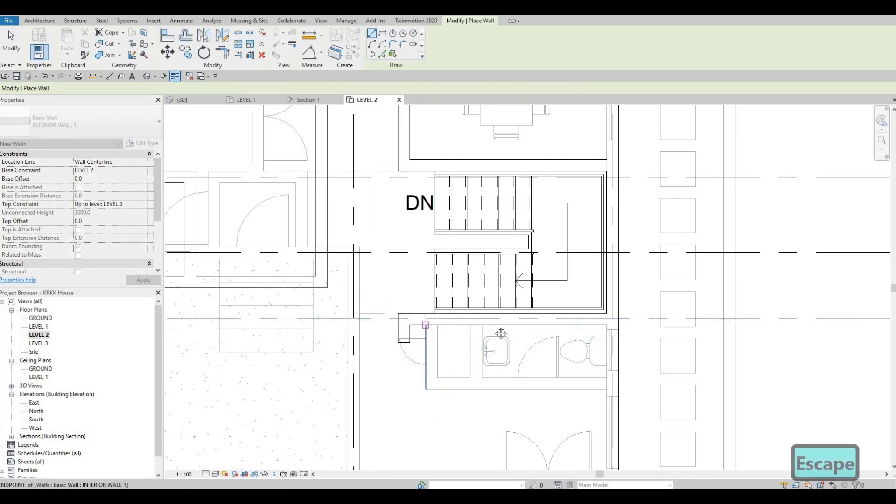
pyautogui.scroll(-3, 519, 318)
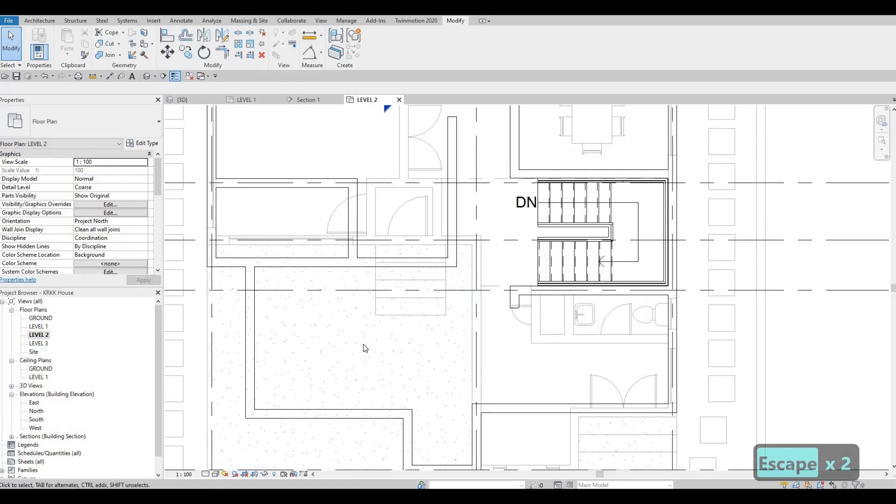
pyautogui.press('F1')
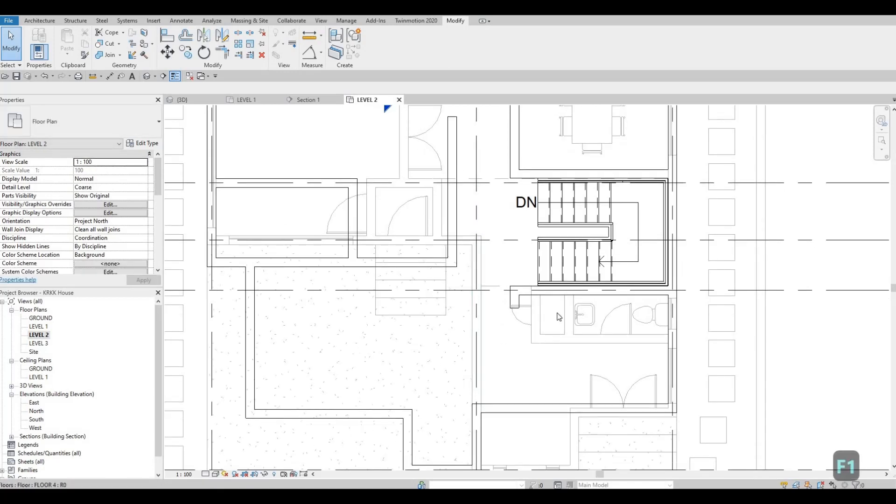
# Step: Draw an east-west INTERIOR WALL 1 segment about 1290 mm long south of grid F, just west of the short return wall
pyautogui.click(426, 264)
pyautogui.press('c')
pyautogui.press('s')
pyautogui.scroll(2, 428, 299)
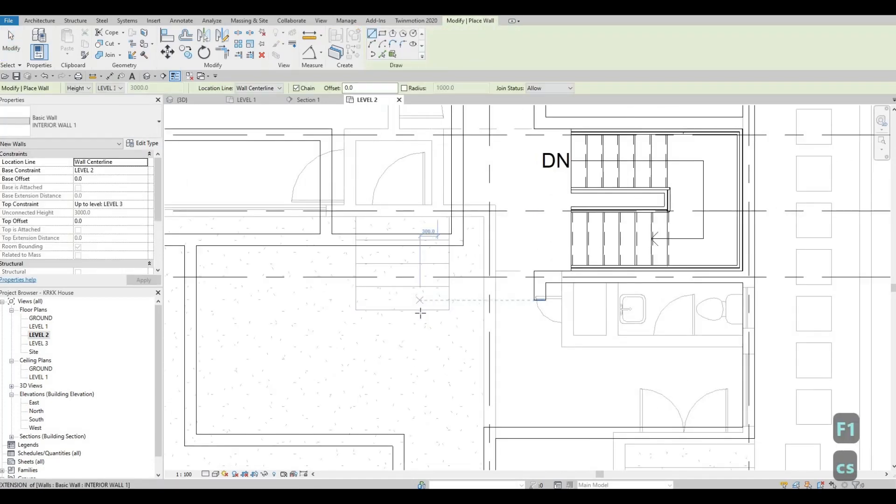
pyautogui.click(496, 310)
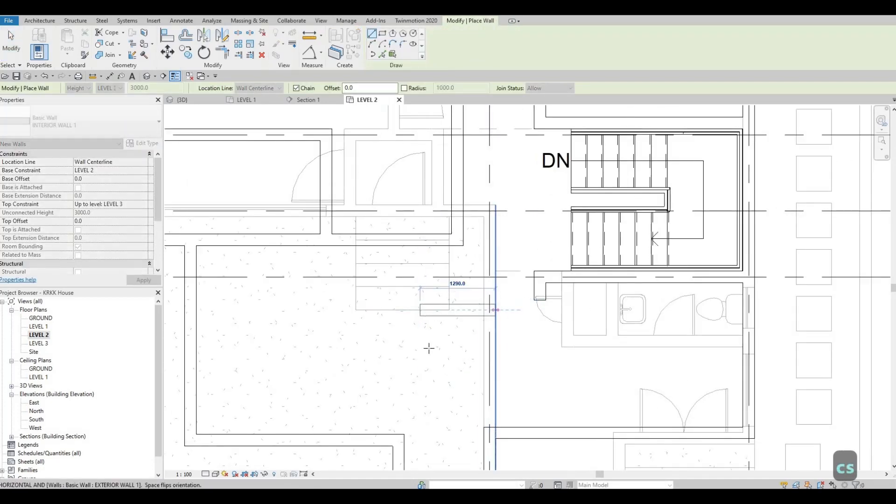
pyautogui.press('Escape')
pyautogui.press('Escape')
# Step: Measure the new east-west wall's offset from grid F and set that distance to 390 mm
pyautogui.click(441, 312)
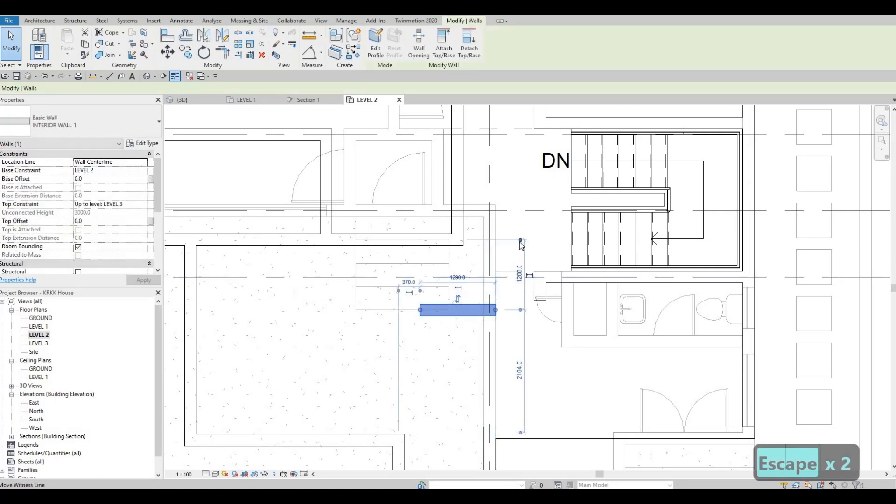
pyautogui.moveTo(507, 277); pyautogui.dragTo(507, 278)
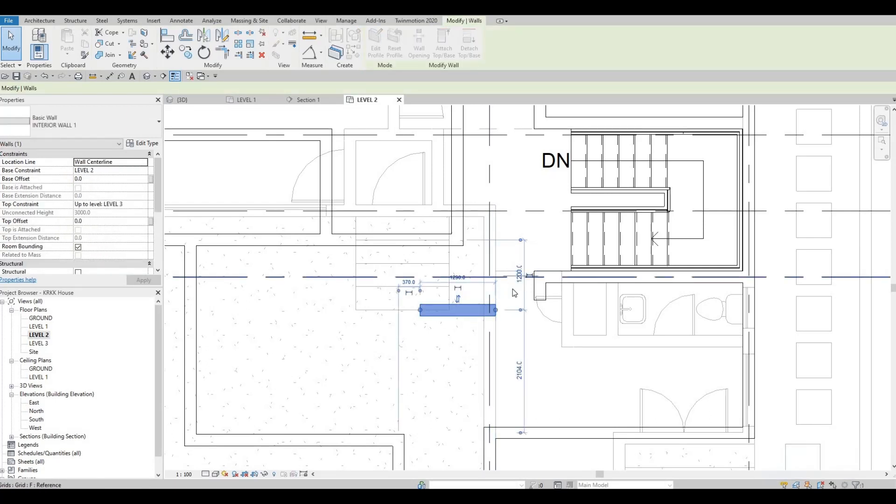
pyautogui.click(509, 314)
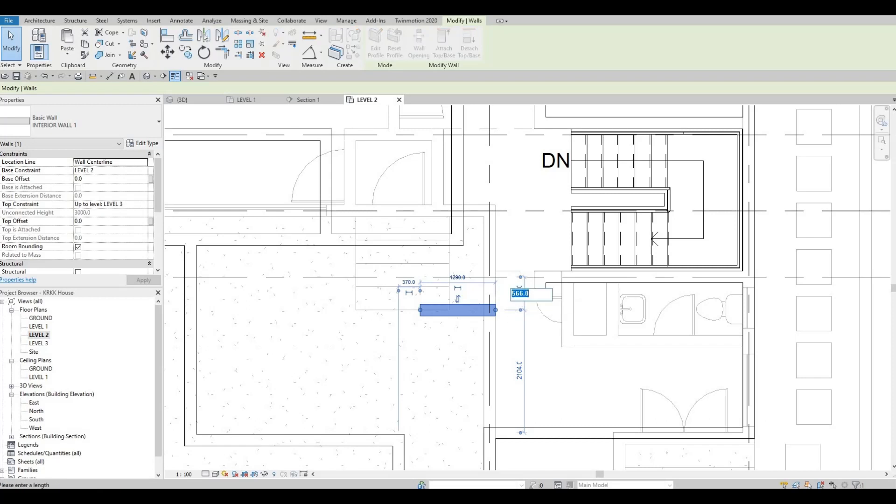
pyautogui.write('390')
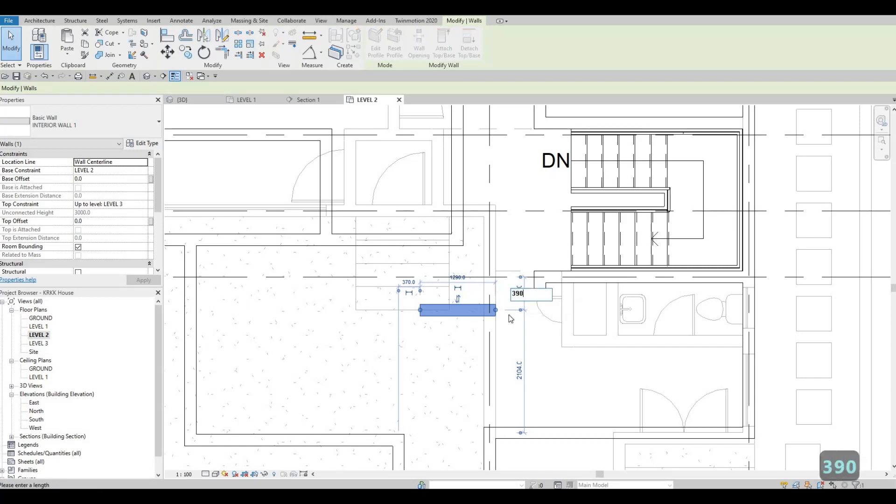
pyautogui.press('Return')
pyautogui.press('Escape')
pyautogui.press('Escape')
pyautogui.press('Escape')
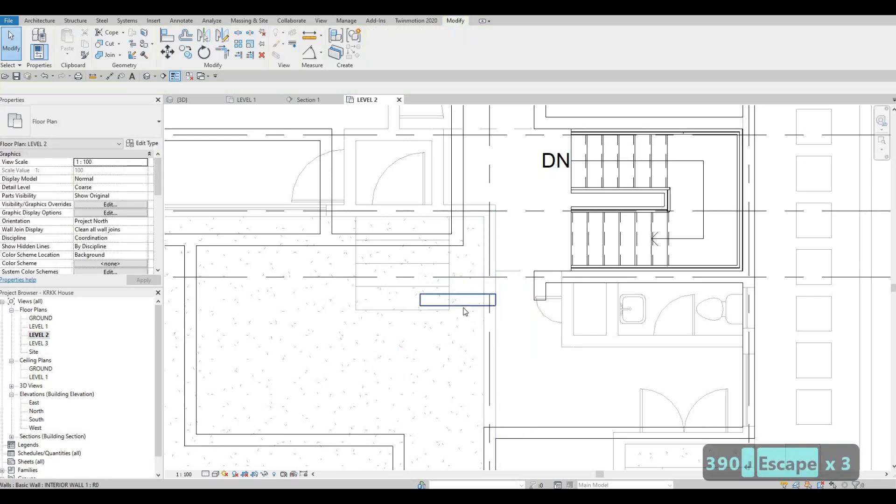
# Step: Trim the east-west wall and the short return wall below the stairs to a corner
pyautogui.click(494, 302)
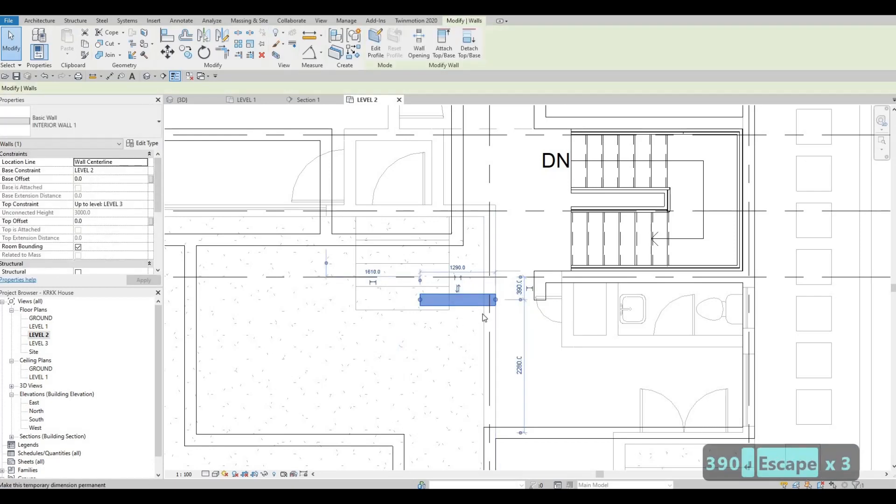
pyautogui.press('t')
pyautogui.press('r')
pyautogui.click(483, 303)
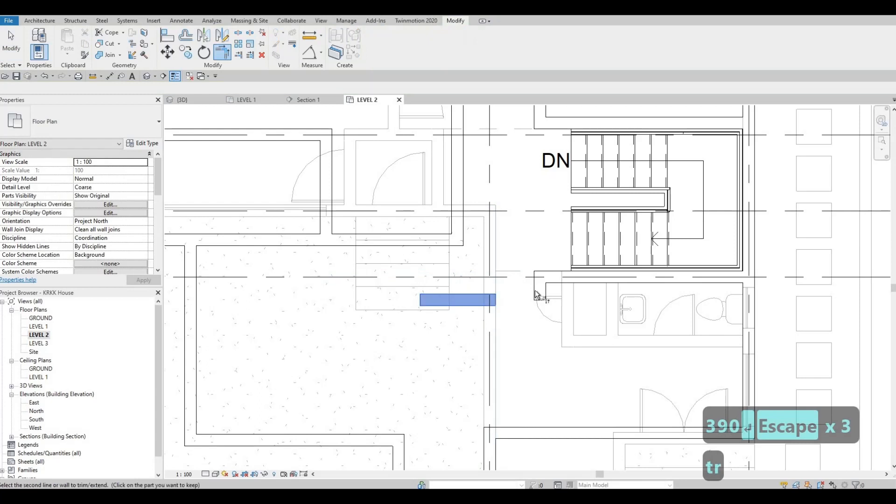
pyautogui.click(543, 294)
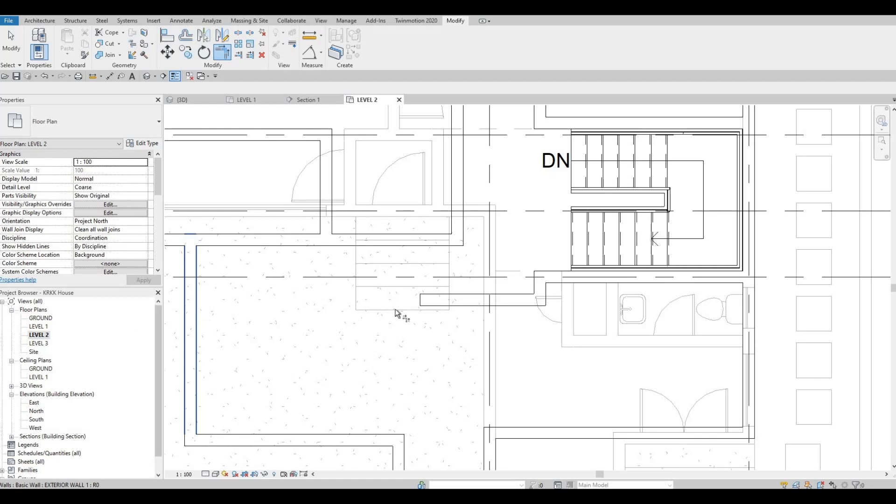
pyautogui.scroll(-2, 512, 274)
pyautogui.press('Escape')
pyautogui.press('Escape')
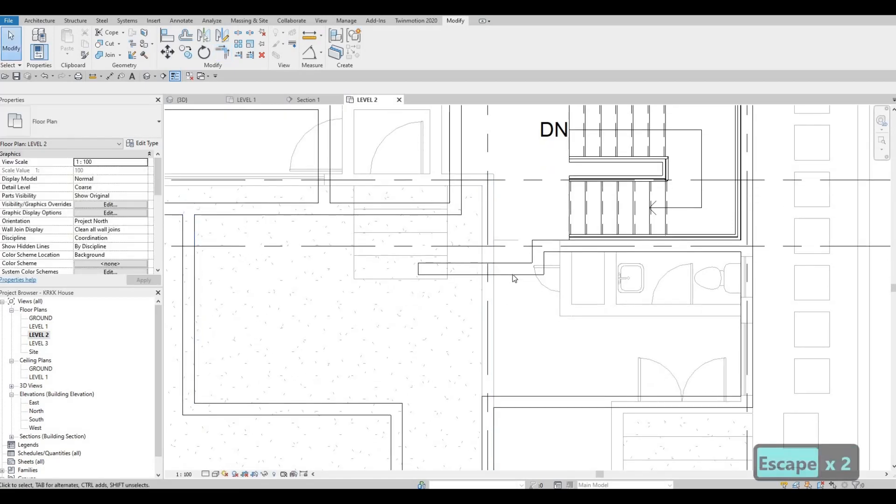
# Step: Draw an INTERIOR WALL 1 segment along grid 2 between the east-west wall and the exterior wall corner to its south
pyautogui.click(512, 274)
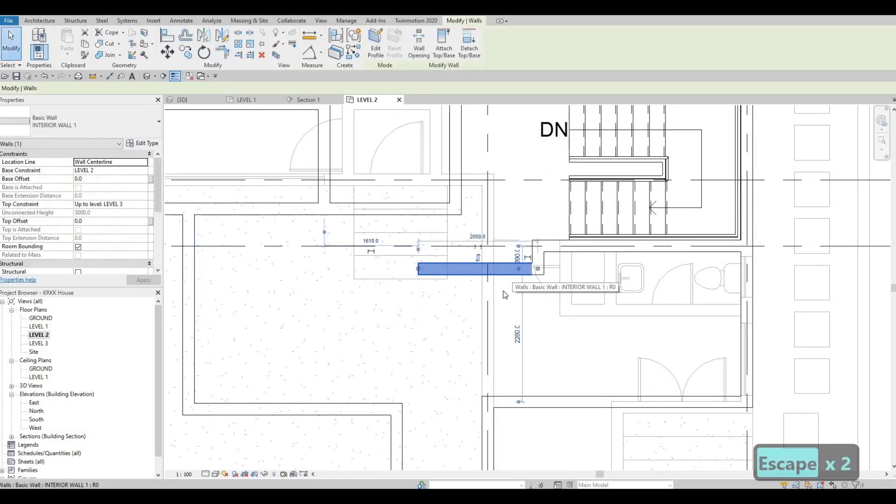
pyautogui.press('c')
pyautogui.press('s')
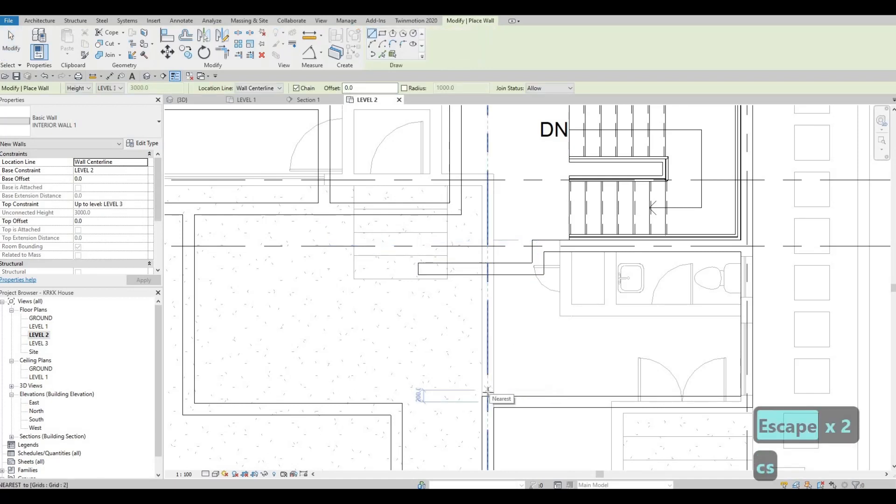
pyautogui.click(488, 275)
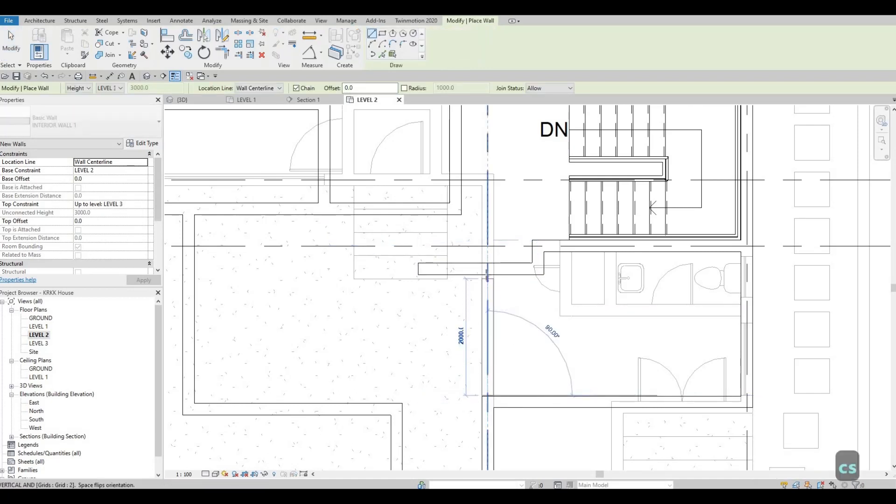
pyautogui.click(487, 395)
pyautogui.press('Escape')
pyautogui.press('Escape')
# Step: Extend the south end of the grid 2 wall to the exterior wall's centerline so they join
pyautogui.click(487, 387)
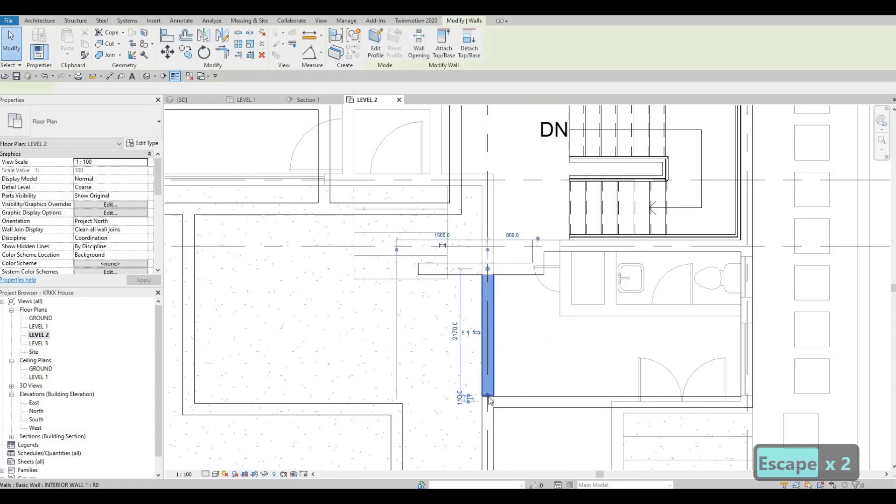
pyautogui.scroll(3, 488, 396)
pyautogui.moveTo(490, 400); pyautogui.dragTo(476, 413)
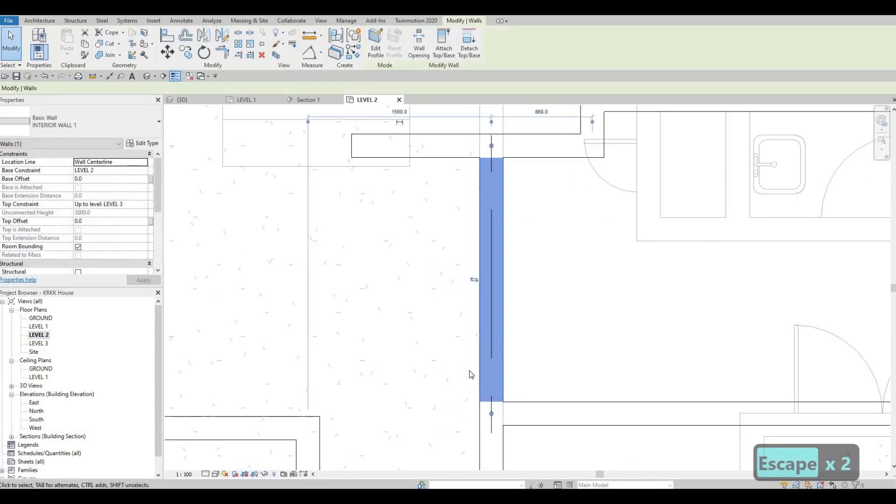
pyautogui.press('Escape')
pyautogui.scroll(-4, 476, 330)
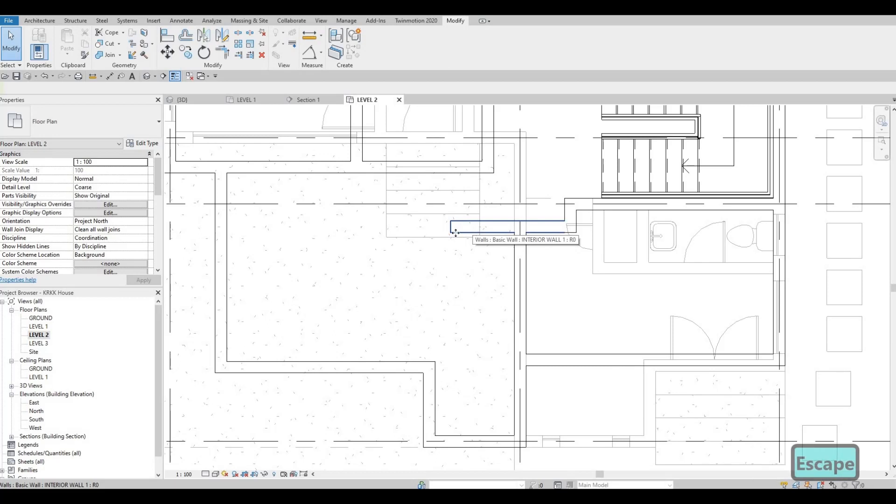
# Step: Draw an INTERIOR WALL 1 run about 2306 mm north from the exterior wall's inner corner, level with the east-west wall
pyautogui.click(456, 233)
pyautogui.press('c')
pyautogui.press('s')
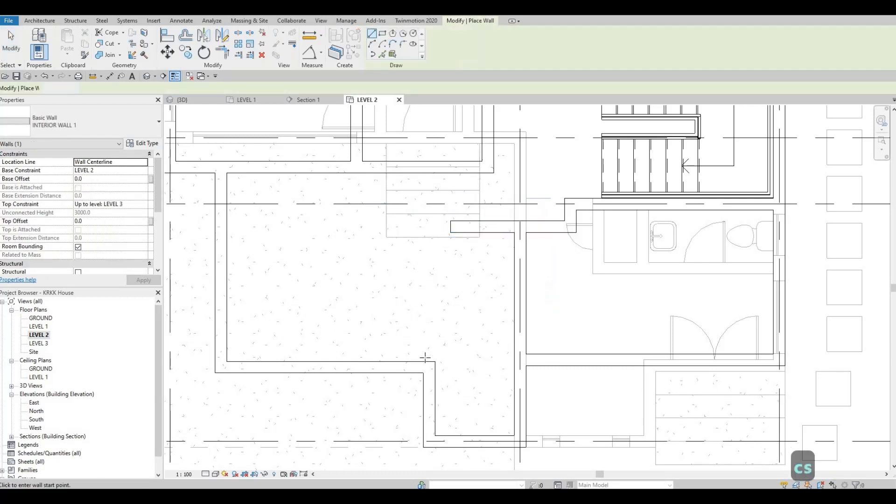
pyautogui.scroll(1, 424, 360)
pyautogui.click(424, 361)
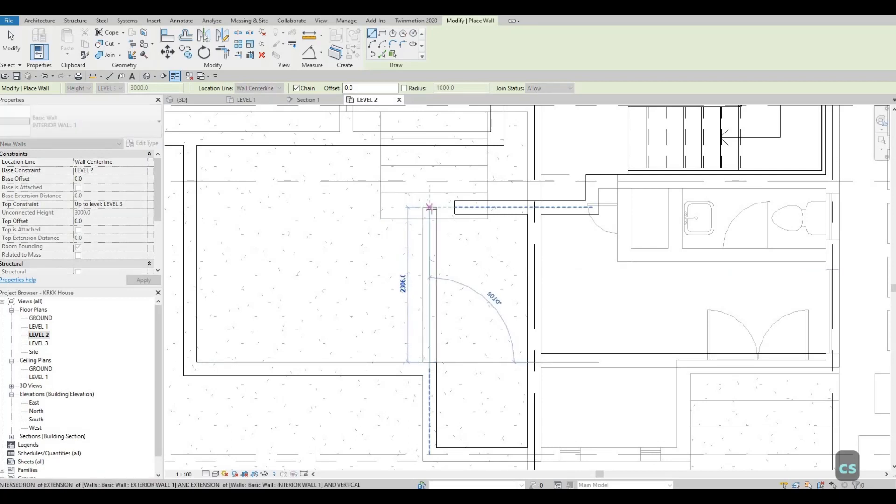
pyautogui.press('Escape')
pyautogui.press('Escape')
# Step: Trim the new north-south wall and the east-west wall's west end to a corner
pyautogui.press('t')
pyautogui.press('r')
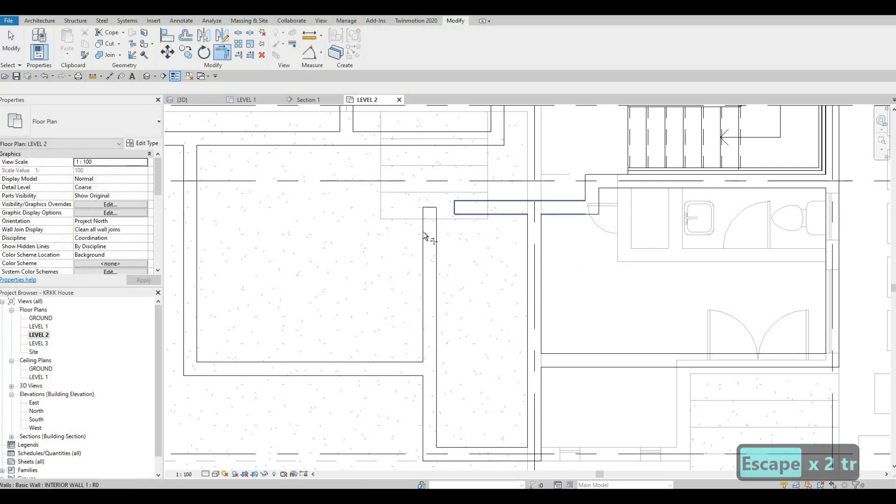
pyautogui.click(425, 232)
pyautogui.click(425, 232)
pyautogui.moveTo(485, 204); pyautogui.dragTo(476, 241, button='middle')
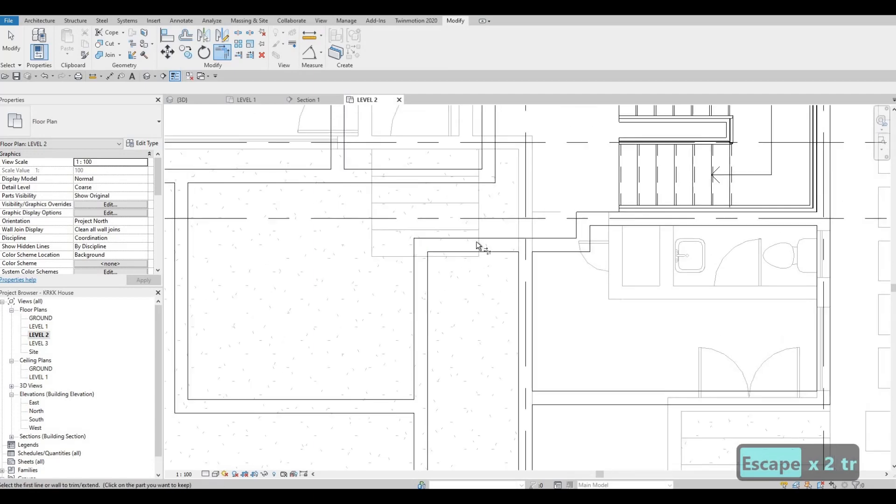
pyautogui.press('Escape')
pyautogui.press('Escape')
# Step: Draw a short INTERIOR WALL 1 connector north from the east-west wall to the parallel interior wall above it
pyautogui.click(477, 240)
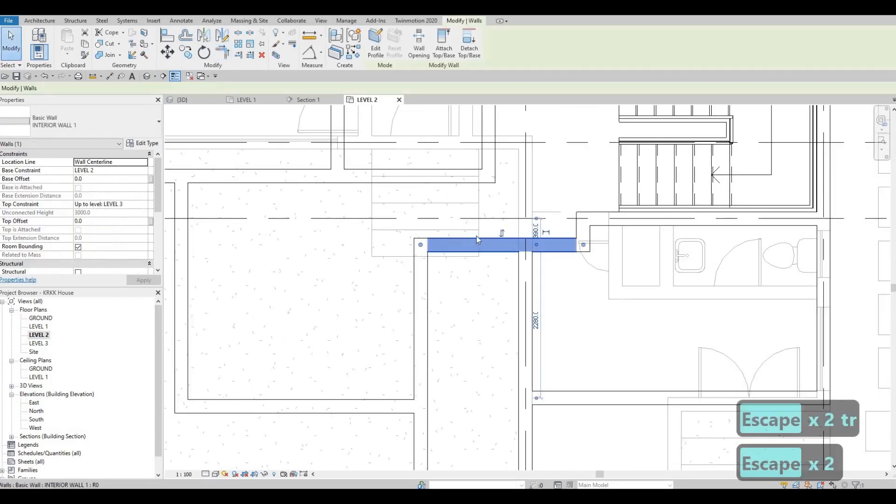
pyautogui.press('c')
pyautogui.press('s')
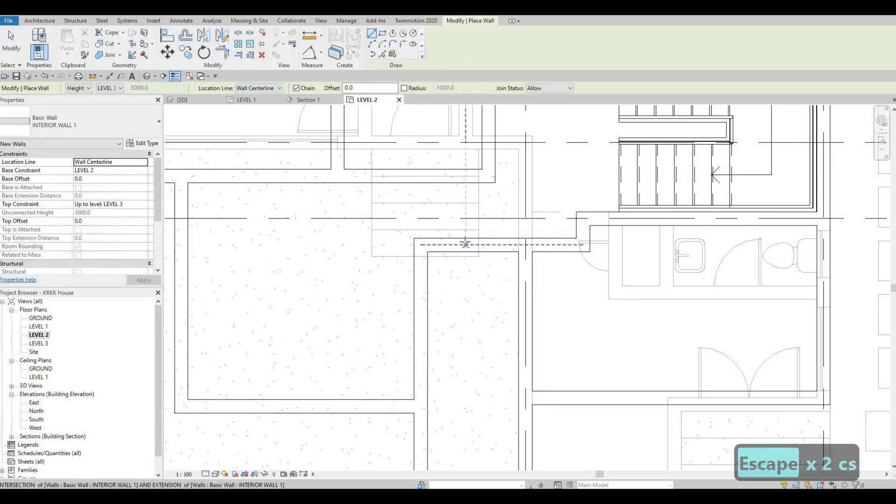
pyautogui.click(452, 244)
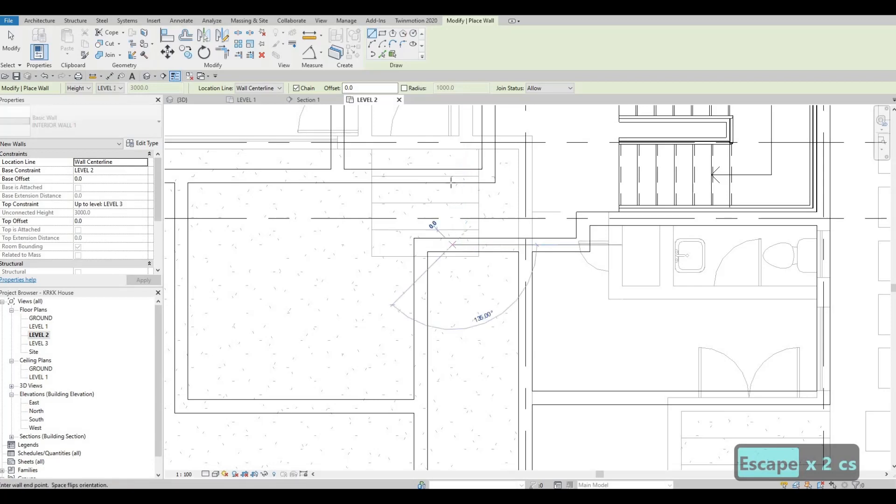
pyautogui.click(453, 183)
pyautogui.press('Escape')
pyautogui.press('Escape')
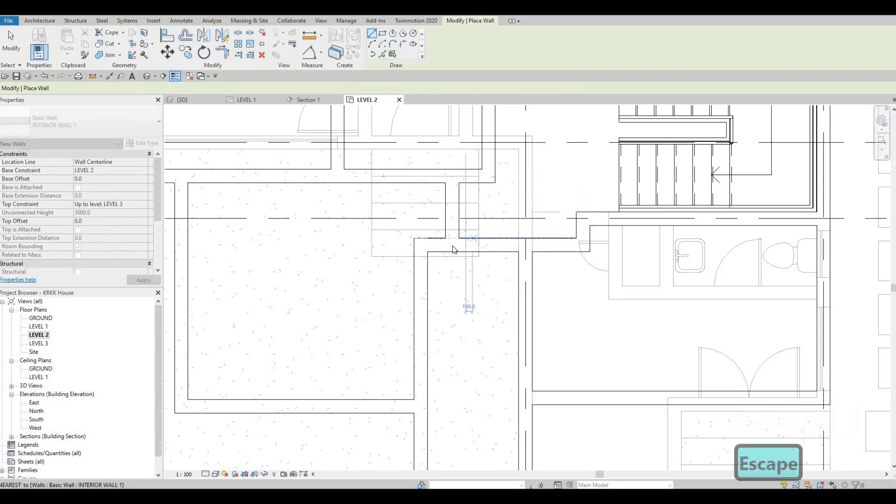
# Step: Review the Level 2 wall layout from the southern rooms up to the living and dining area
pyautogui.moveTo(536, 253); pyautogui.dragTo(516, 280, button='middle')
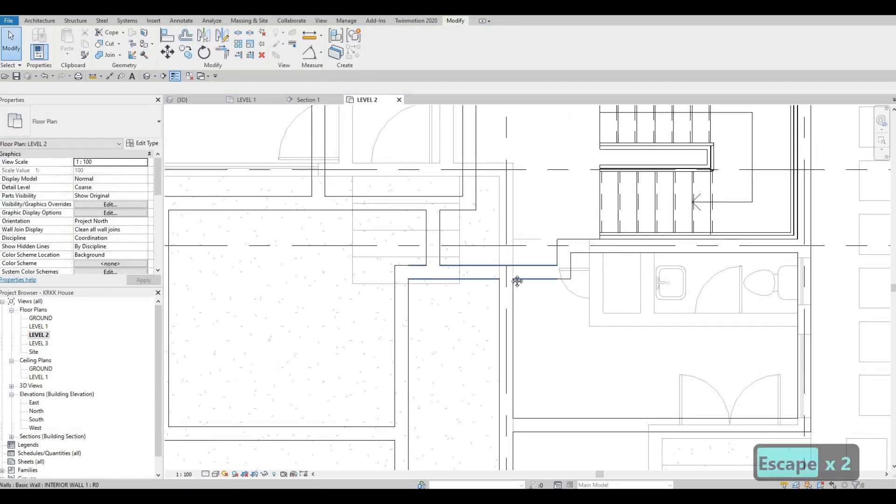
pyautogui.moveTo(471, 250); pyautogui.dragTo(454, 228, button='middle')
pyautogui.moveTo(498, 256); pyautogui.dragTo(464, 213, button='middle')
pyautogui.scroll(-1, 464, 214)
pyautogui.moveTo(516, 291); pyautogui.dragTo(502, 291, button='middle')
pyautogui.scroll(-4, 522, 250)
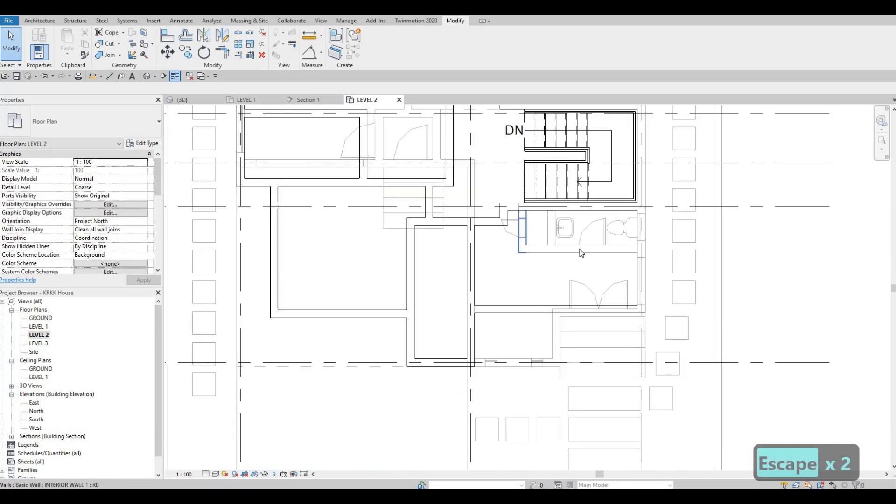
pyautogui.moveTo(539, 230); pyautogui.dragTo(526, 258, button='middle')
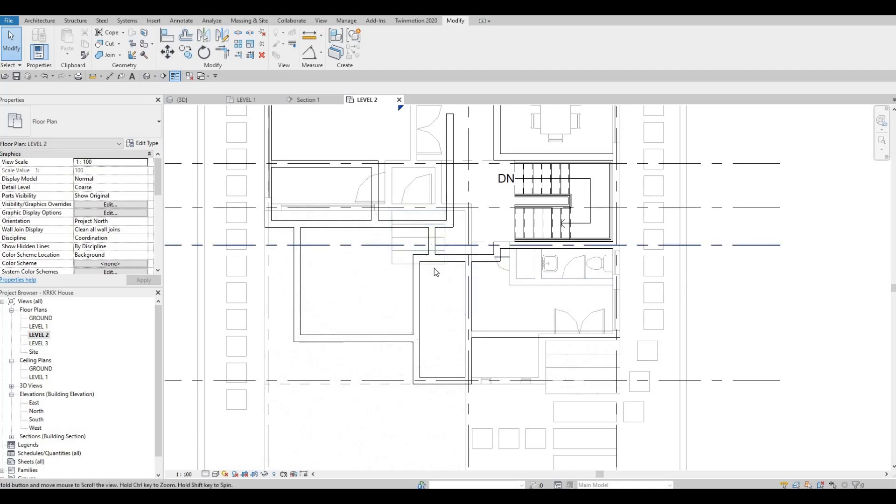
pyautogui.moveTo(434, 269); pyautogui.dragTo(424, 363, button='middle')
pyautogui.scroll(-1, 424, 363)
pyautogui.moveTo(482, 269); pyautogui.dragTo(503, 365, button='middle')
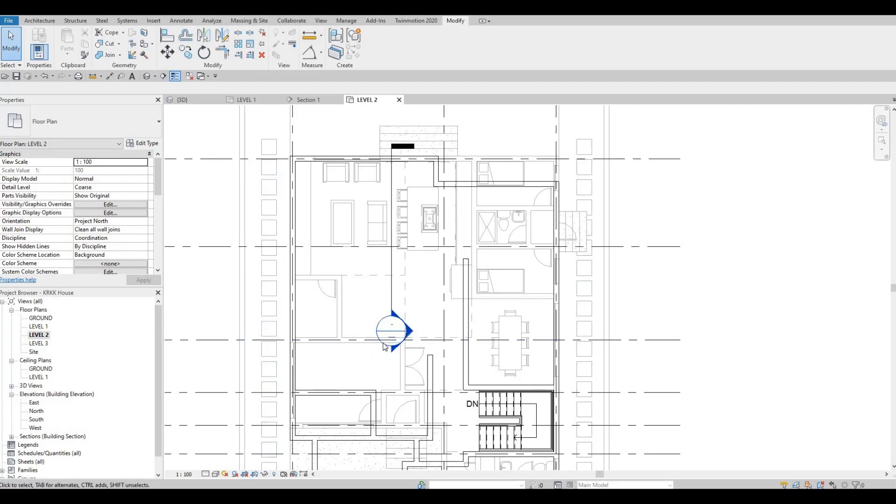
pyautogui.moveTo(389, 349); pyautogui.dragTo(389, 337, button='middle')
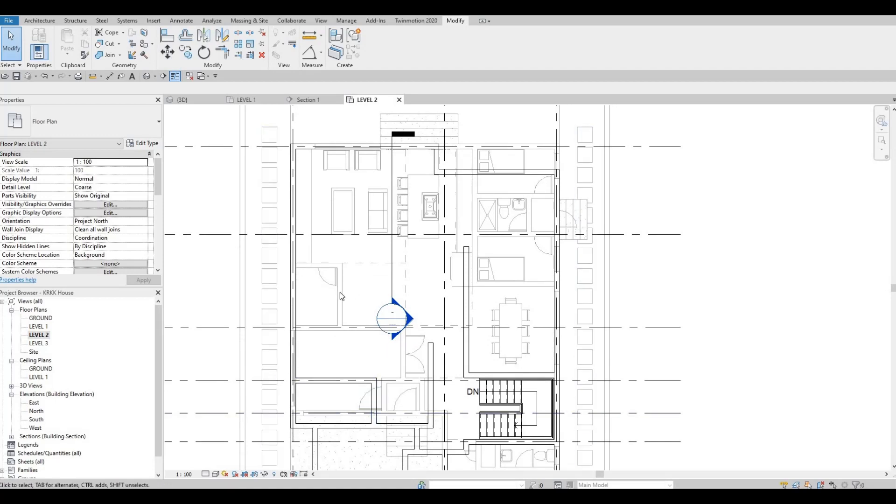
# Step: Stretch the north end of the hallway's west partition northward to a wall length of about 5630 mm
pyautogui.click(432, 346)
pyautogui.moveTo(430, 345); pyautogui.dragTo(430, 284)
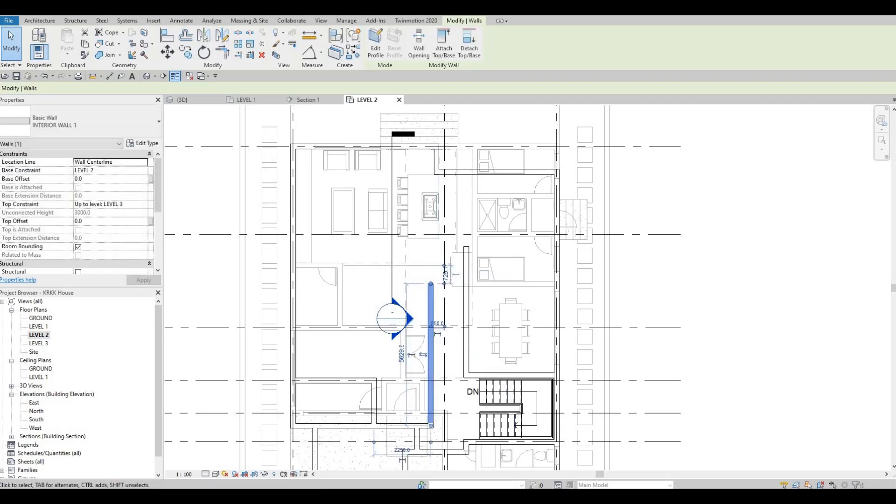
pyautogui.press('F1')
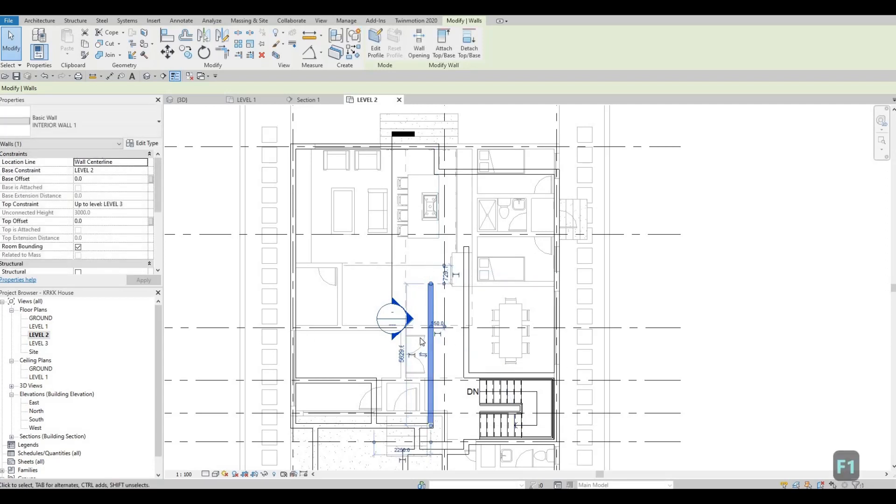
# Step: Draw an INTERIOR WALL 1 partition about 3610 mm long eastward from the west exterior wall, along the living room's south edge
pyautogui.press('Escape')
pyautogui.press('Escape')
pyautogui.press('Escape')
pyautogui.click(426, 299)
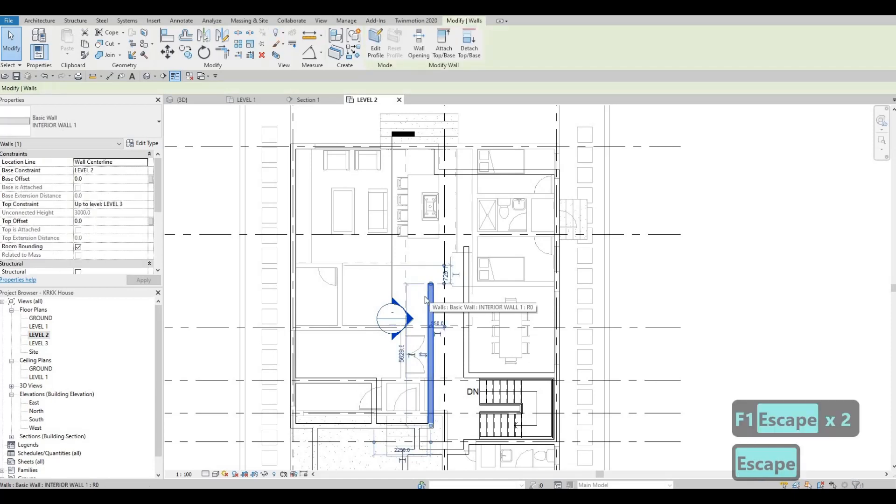
pyautogui.press('c')
pyautogui.press('s')
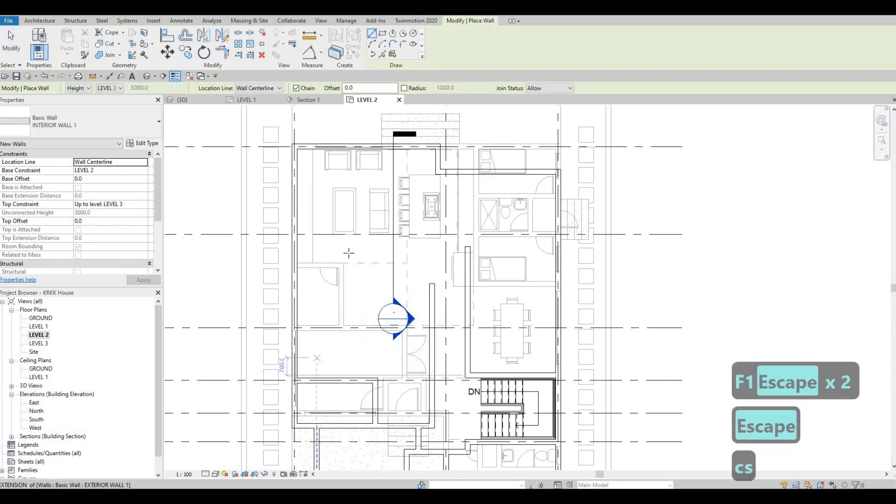
pyautogui.moveTo(313, 277); pyautogui.dragTo(331, 230, button='middle')
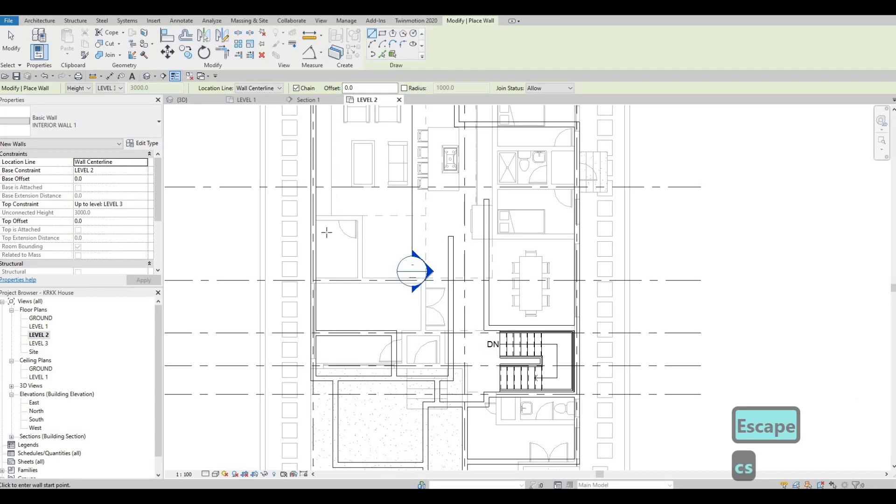
pyautogui.scroll(1, 327, 231)
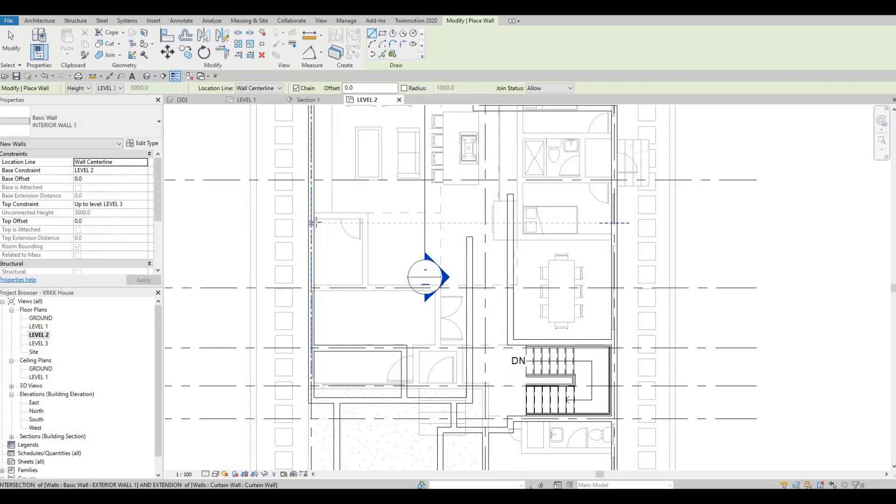
pyautogui.scroll(1, 369, 217)
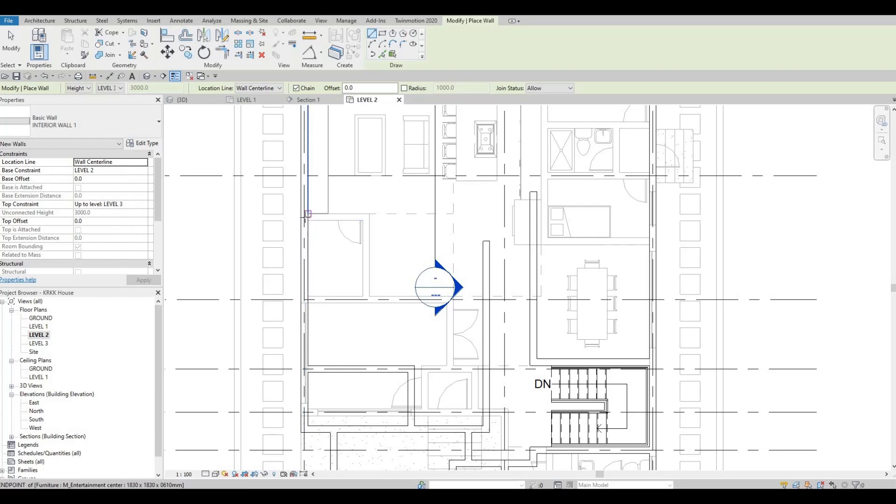
pyautogui.scroll(2, 308, 213)
pyautogui.click(303, 216)
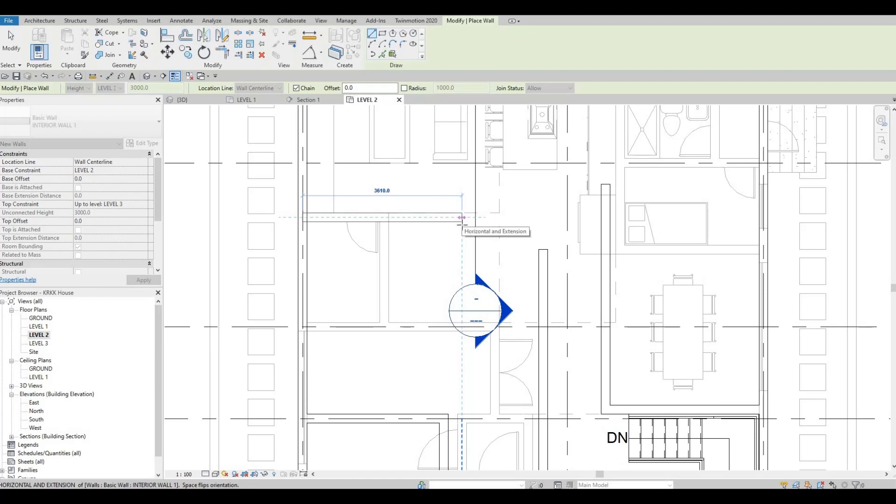
pyautogui.click(462, 217)
pyautogui.press('Escape')
# Step: Draw a 2500 mm INTERIOR WALL 1 partition southward from the north exterior wall, along the kitchen island's west edge
pyautogui.moveTo(513, 192); pyautogui.dragTo(503, 305, button='middle')
pyautogui.moveTo(486, 187); pyautogui.dragTo(474, 234, button='middle')
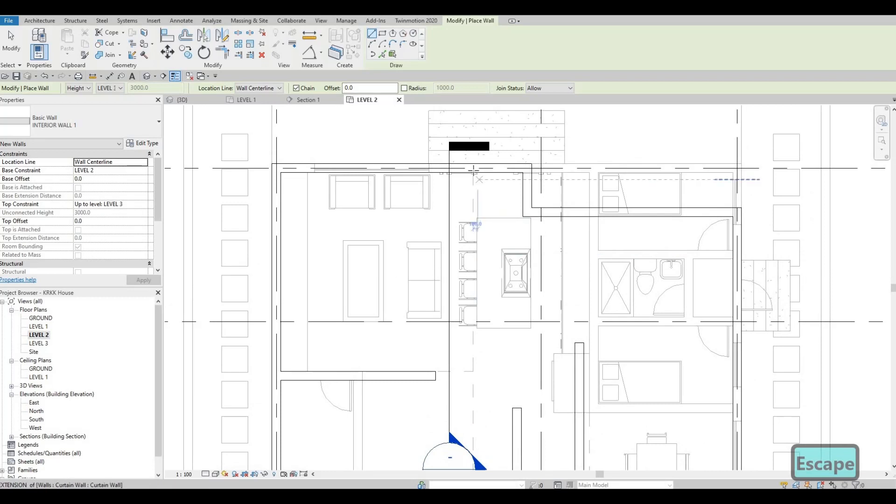
pyautogui.click(473, 168)
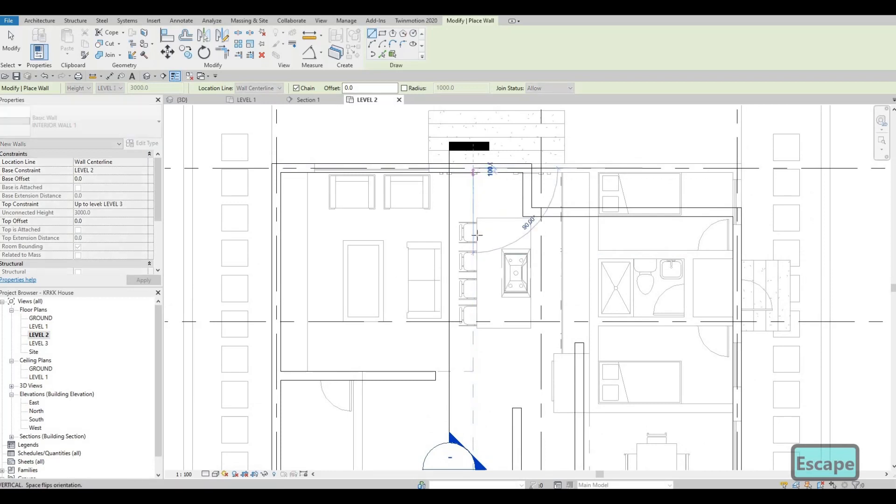
pyautogui.click(473, 278)
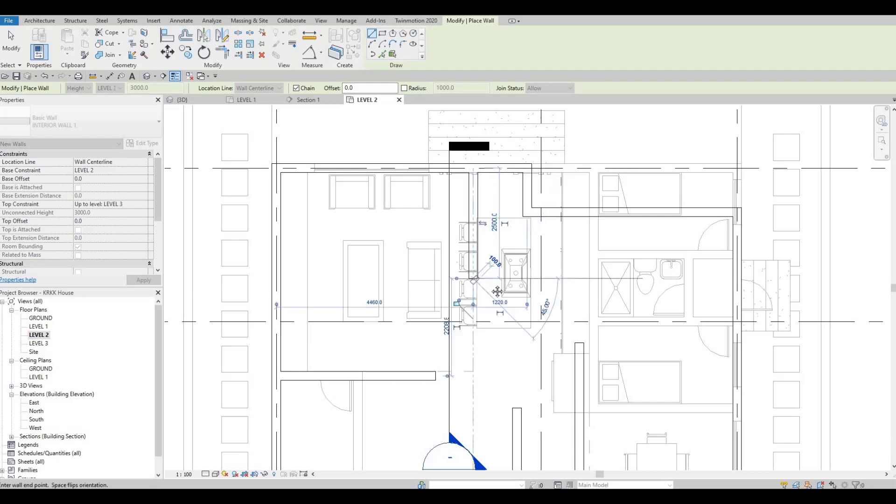
pyautogui.press('Escape')
pyautogui.press('Escape')
# Step: Draw an INTERIOR WALL 1 stub about 1700 mm long westward from near the north end of the hallway's west partition
pyautogui.moveTo(474, 386); pyautogui.dragTo(463, 314, button='middle')
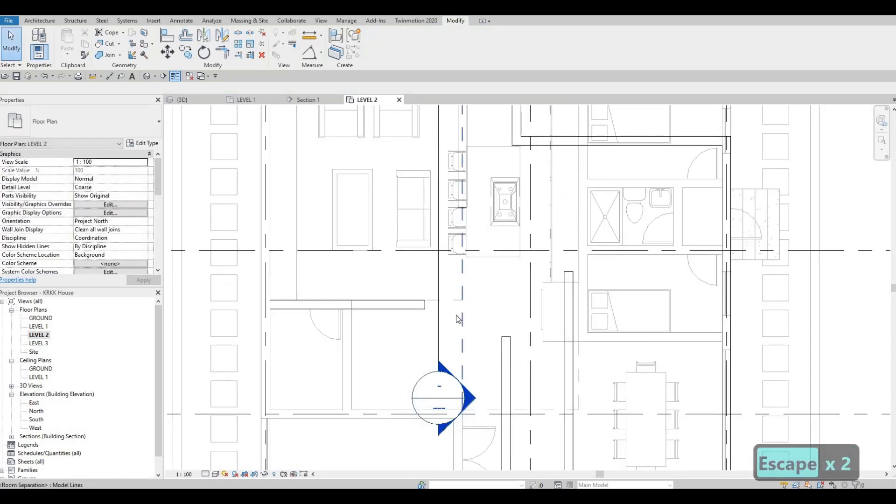
pyautogui.moveTo(488, 231)
pyautogui.mouseDown(button='middle')
pyautogui.moveTo(482, 259)
pyautogui.moveTo(507, 173)
pyautogui.mouseUp(button='middle')
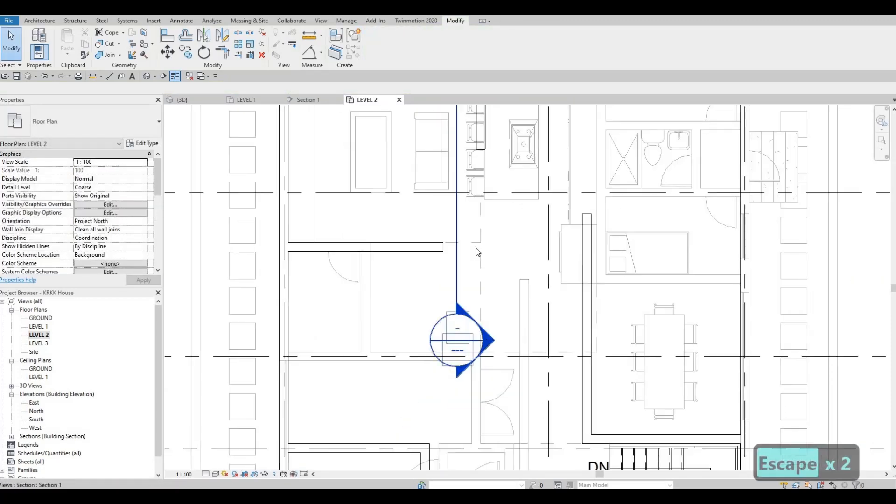
pyautogui.moveTo(461, 253); pyautogui.dragTo(477, 193, button='middle')
pyautogui.moveTo(425, 260); pyautogui.dragTo(439, 206, button='middle')
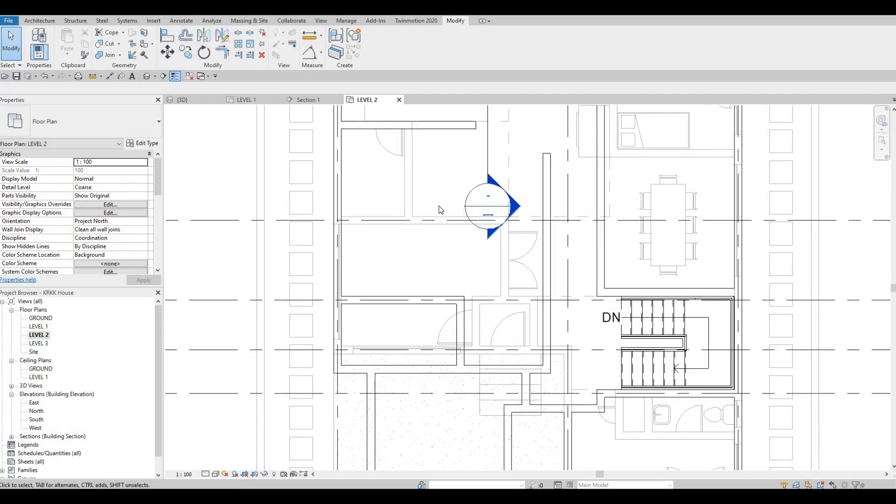
pyautogui.click(545, 163)
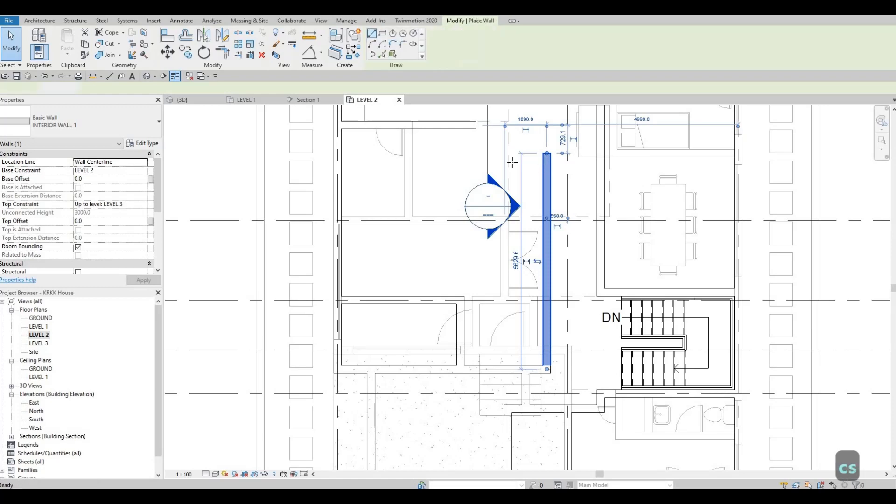
pyautogui.press('w')
pyautogui.press('a')
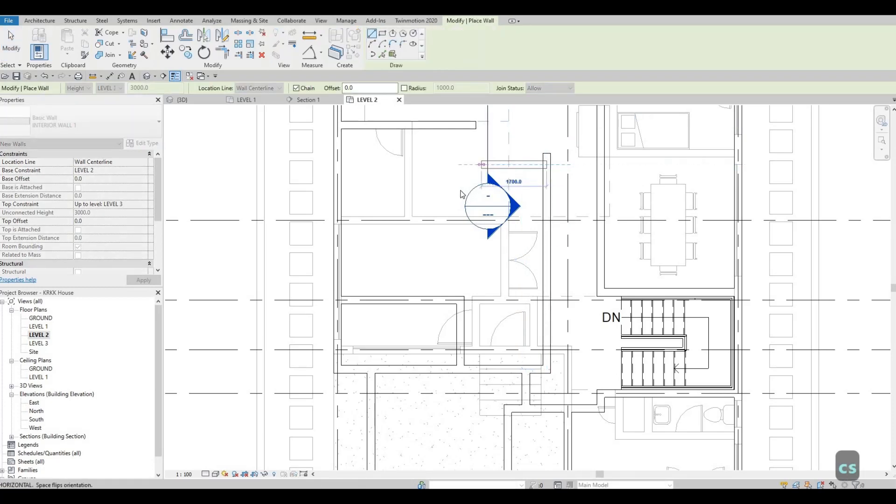
pyautogui.press('Escape')
pyautogui.press('Escape')
# Step: Review how the new partitions relate to the room separation line, the kitchen wall and the short hallway stub
pyautogui.moveTo(472, 134); pyautogui.dragTo(476, 163, button='middle')
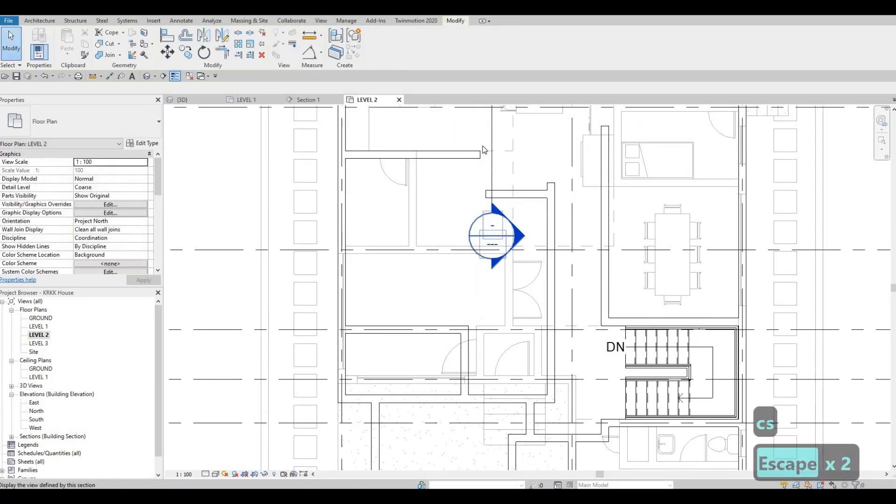
pyautogui.scroll(1, 480, 156)
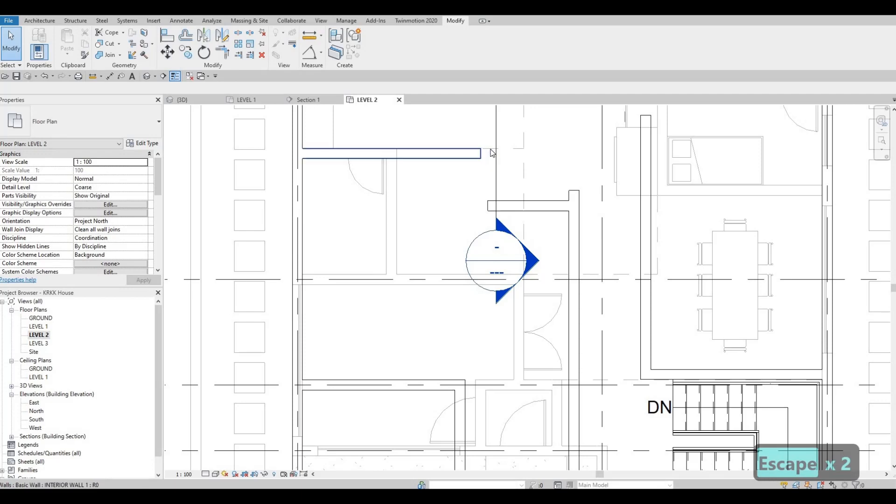
pyautogui.moveTo(497, 152); pyautogui.dragTo(487, 225, button='middle')
pyautogui.moveTo(511, 189); pyautogui.dragTo(500, 261, button='middle')
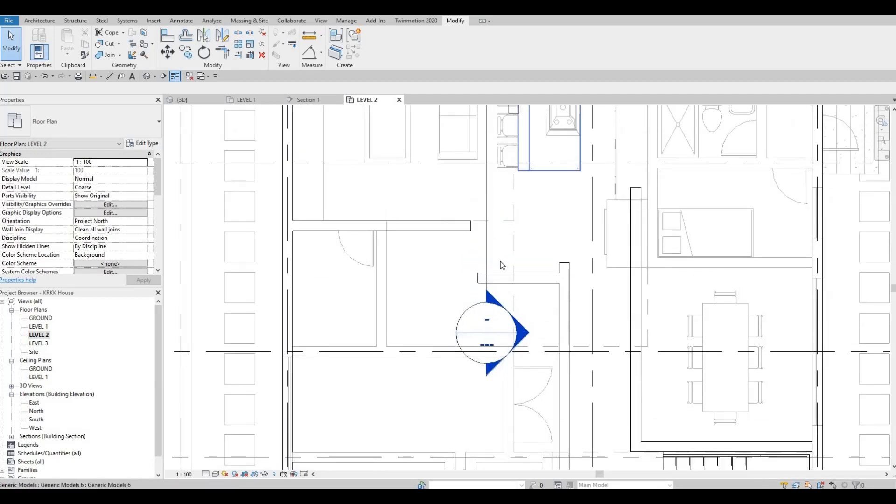
pyautogui.press('Escape')
pyautogui.click(489, 292)
pyautogui.moveTo(481, 106); pyautogui.dragTo(467, 163, button='middle')
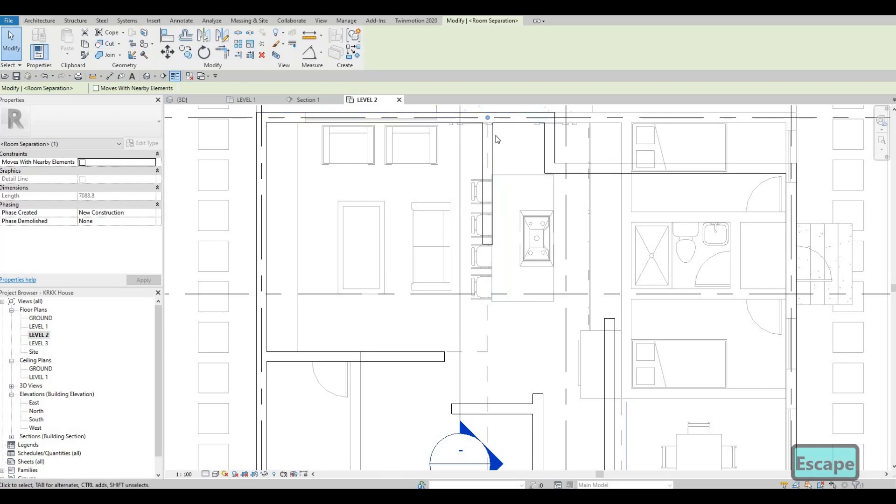
pyautogui.press('Escape')
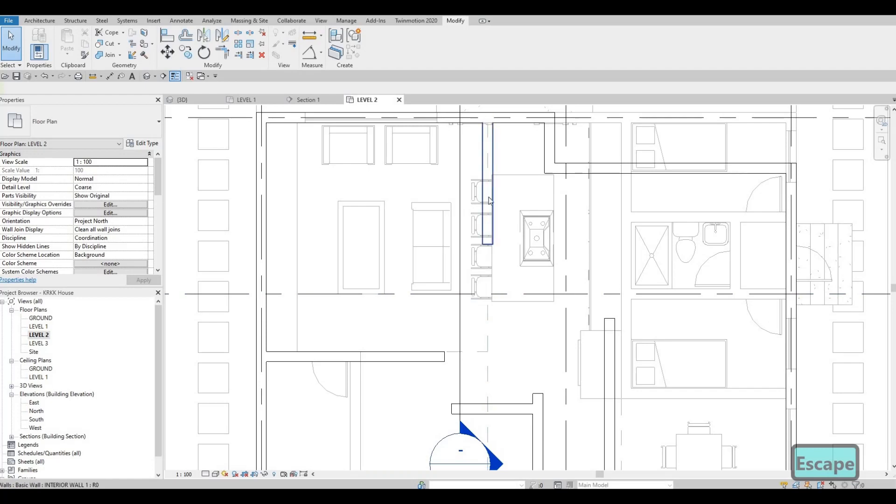
pyautogui.scroll(1, 505, 275)
pyautogui.moveTo(505, 276); pyautogui.dragTo(520, 154, button='middle')
pyautogui.scroll(-3, 520, 155)
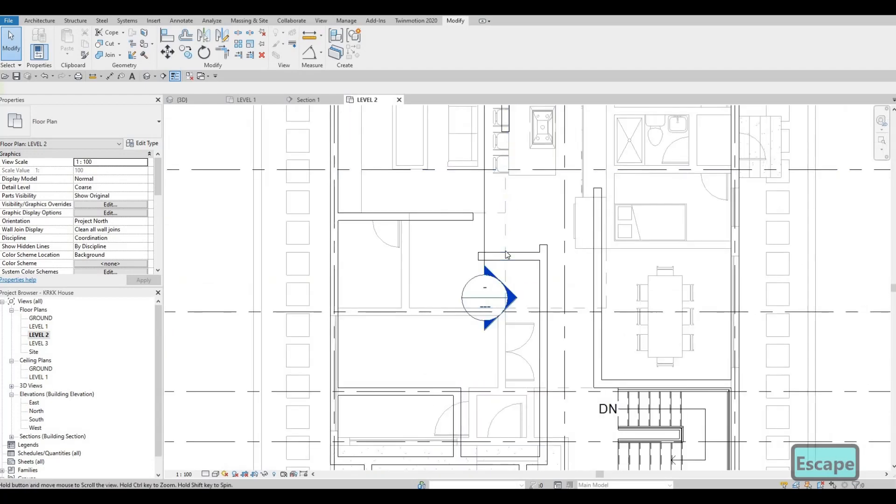
pyautogui.moveTo(505, 252)
pyautogui.mouseDown(button='middle')
pyautogui.moveTo(509, 213)
pyautogui.moveTo(568, 140)
pyautogui.mouseUp(button='middle')
pyautogui.click(513, 207)
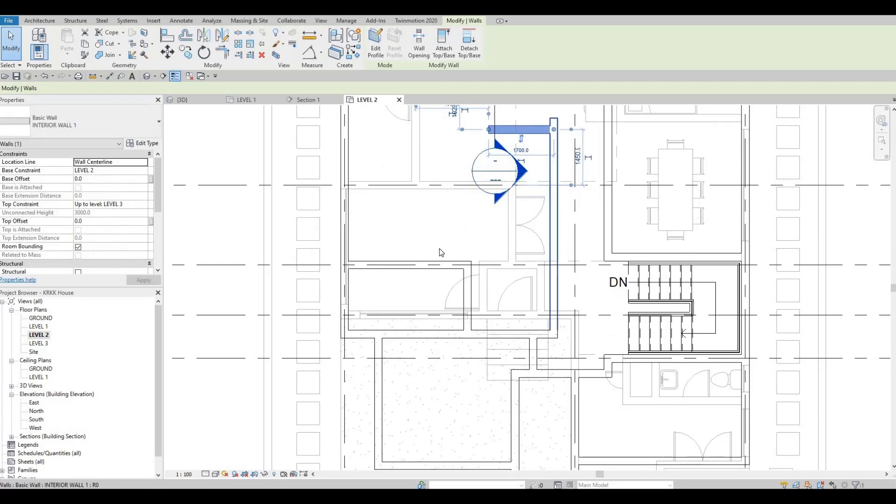
pyautogui.press('Escape')
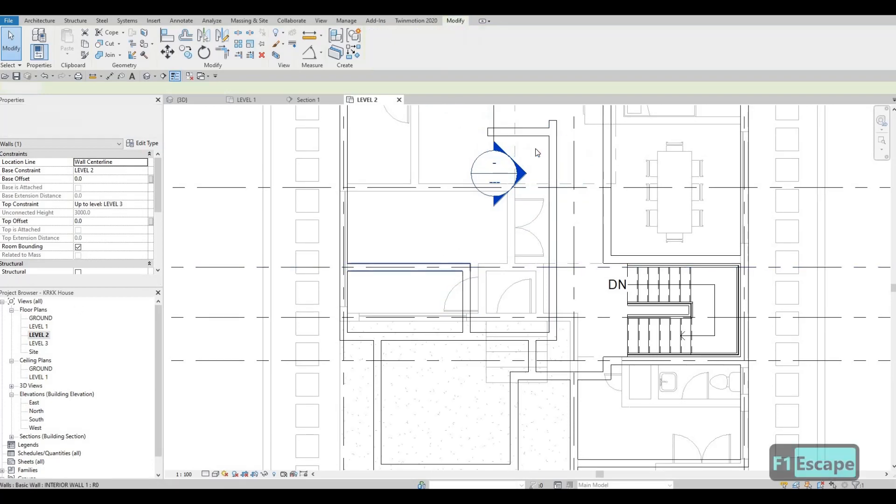
# Step: Draw an east-west INTERIOR WALL 1 from the hallway's west partition to the west exterior wall, just south of grid C
pyautogui.moveTo(537, 125); pyautogui.dragTo(532, 147, button='middle')
pyautogui.press('Escape')
pyautogui.click(532, 147)
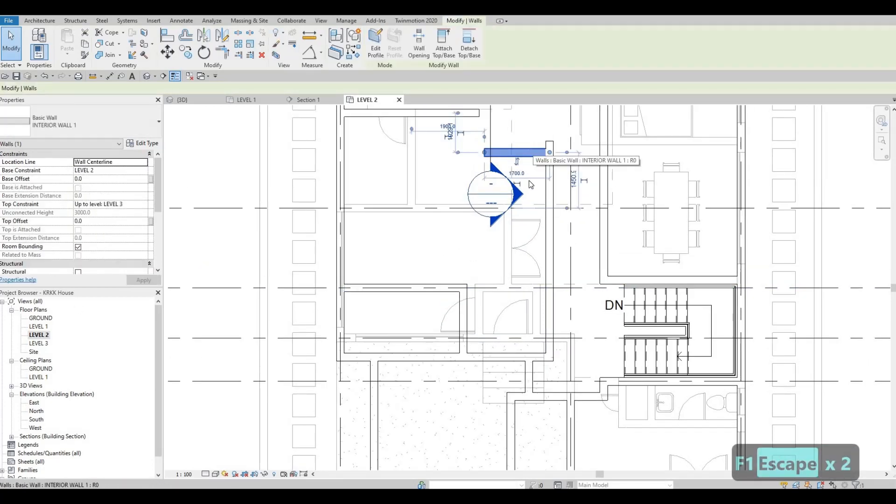
pyautogui.press('c')
pyautogui.press('s')
pyautogui.click(549, 224)
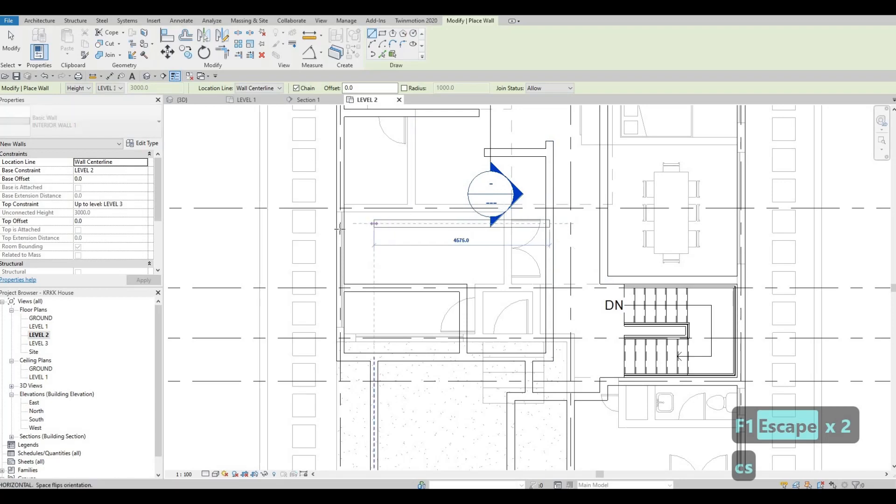
pyautogui.click(340, 224)
pyautogui.press('Escape')
pyautogui.moveTo(327, 228); pyautogui.dragTo(512, 237, button='middle')
pyautogui.scroll(-2, 511, 237)
pyautogui.press('Escape')
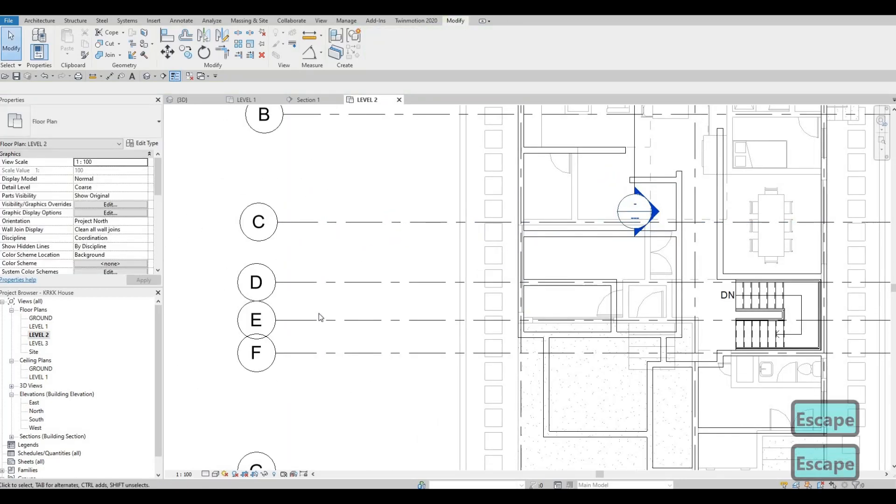
# Step: Reference the new east-west wall's temporary dimension to grid C and set the distance to 610 mm
pyautogui.click(555, 232)
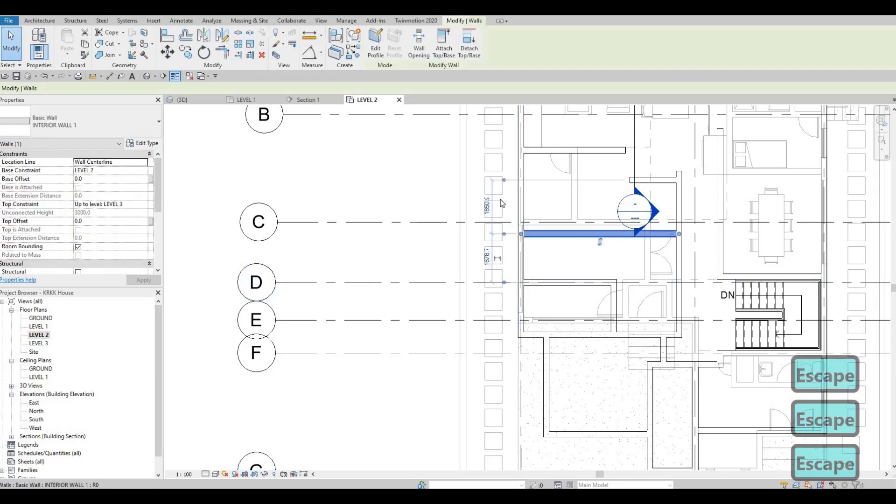
pyautogui.scroll(2, 500, 201)
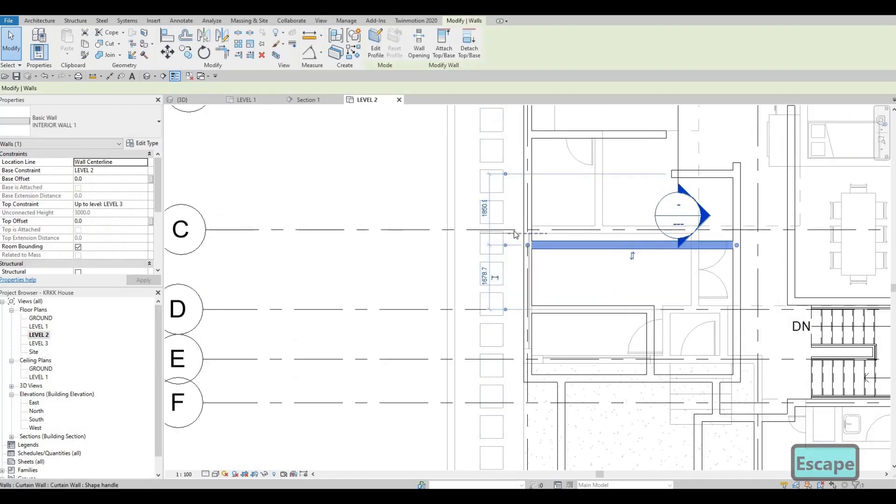
pyautogui.click(497, 234)
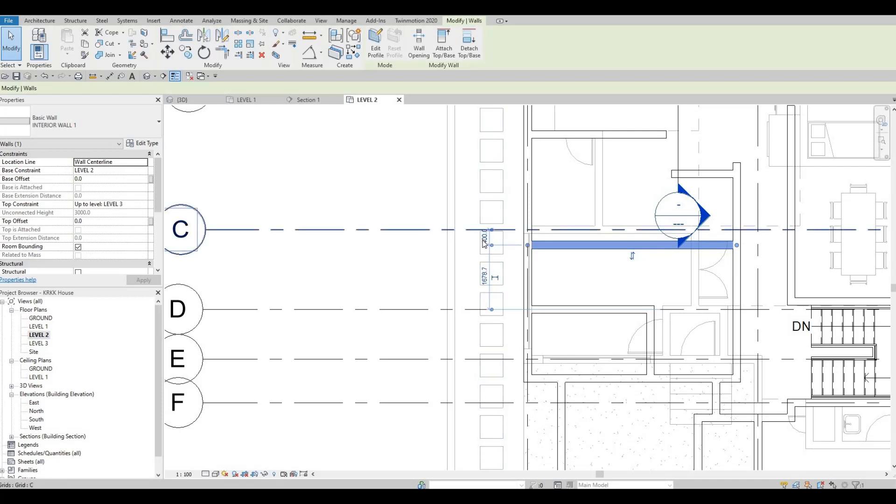
pyautogui.click(477, 243)
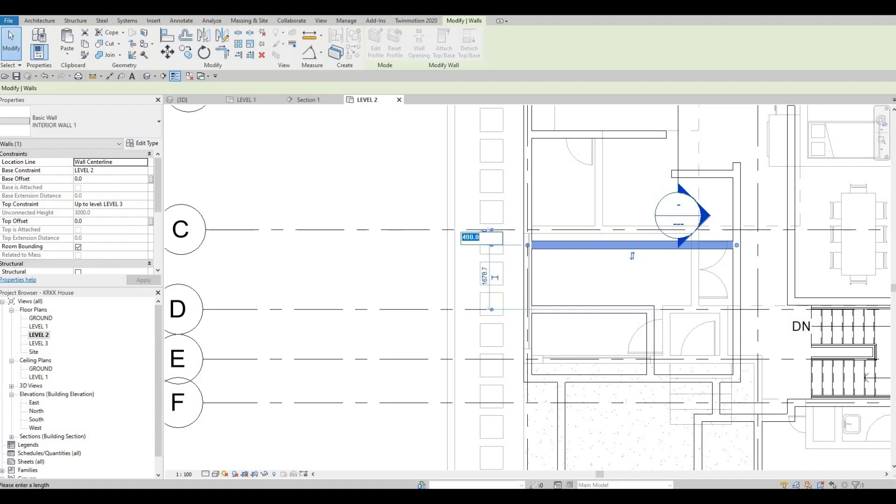
pyautogui.write('310')
pyautogui.press('BackSpace')
pyautogui.press('BackSpace')
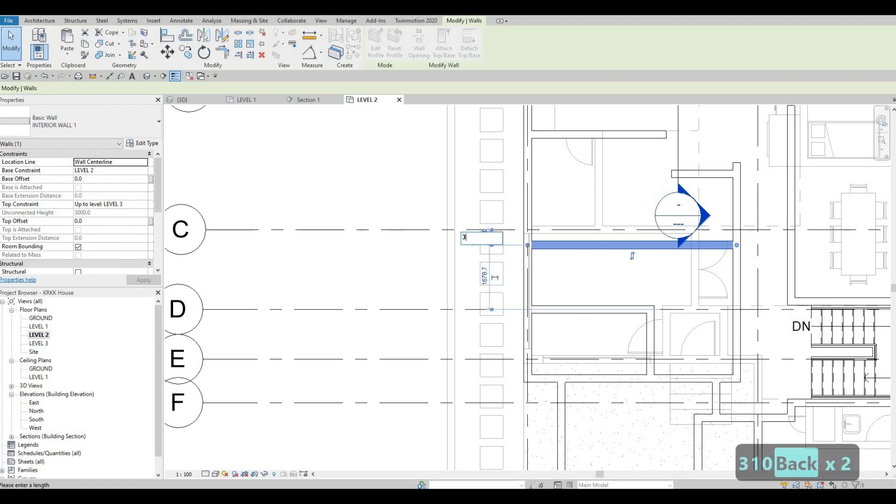
pyautogui.write('610')
pyautogui.press('Return')
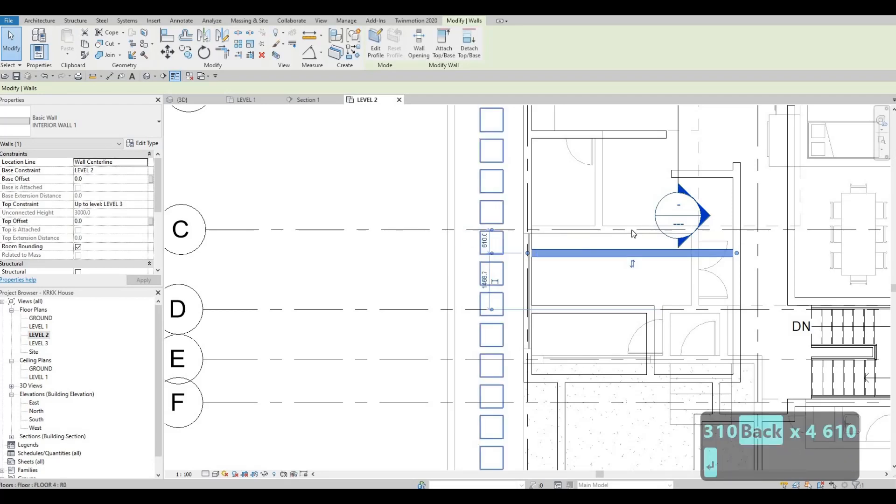
pyautogui.press('Escape')
pyautogui.press('Escape')
# Step: Reference the hallway stub's temporary dimension to the east-west wall south of grid C and set the distance to 3020 mm
pyautogui.moveTo(606, 256); pyautogui.dragTo(522, 279, button='middle')
pyautogui.click(523, 278)
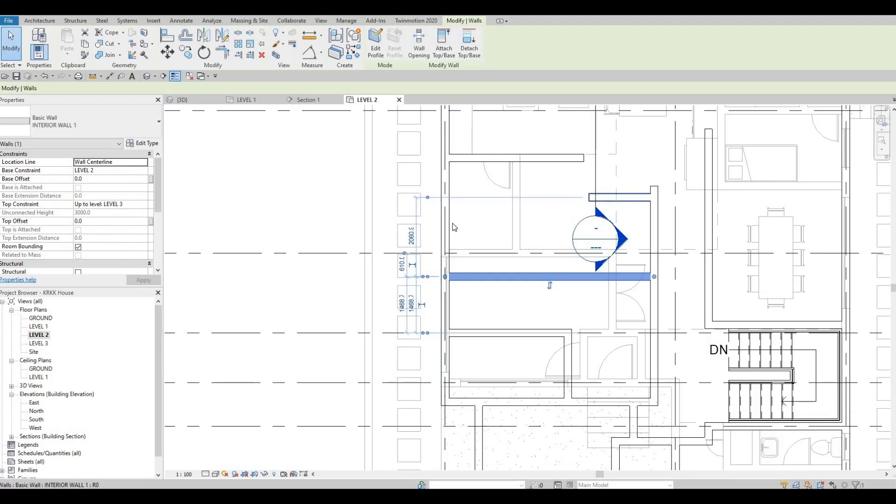
pyautogui.press('Escape')
pyautogui.click(611, 198)
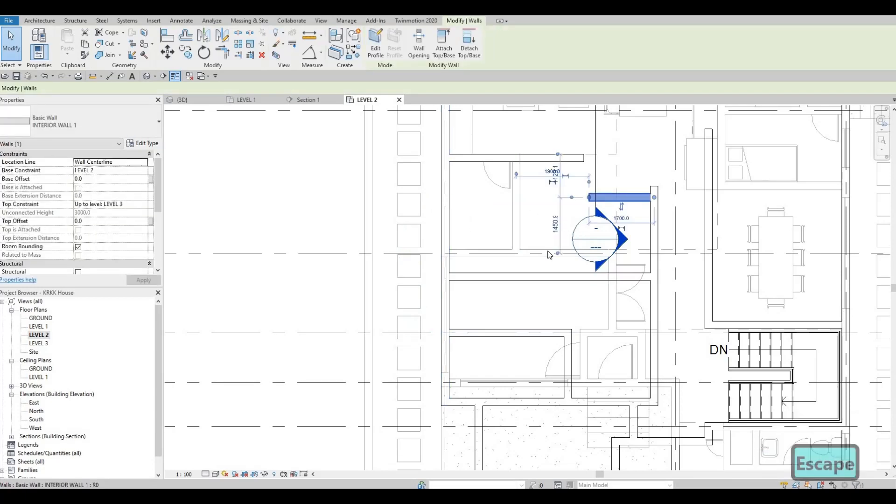
pyautogui.moveTo(558, 254); pyautogui.dragTo(552, 276)
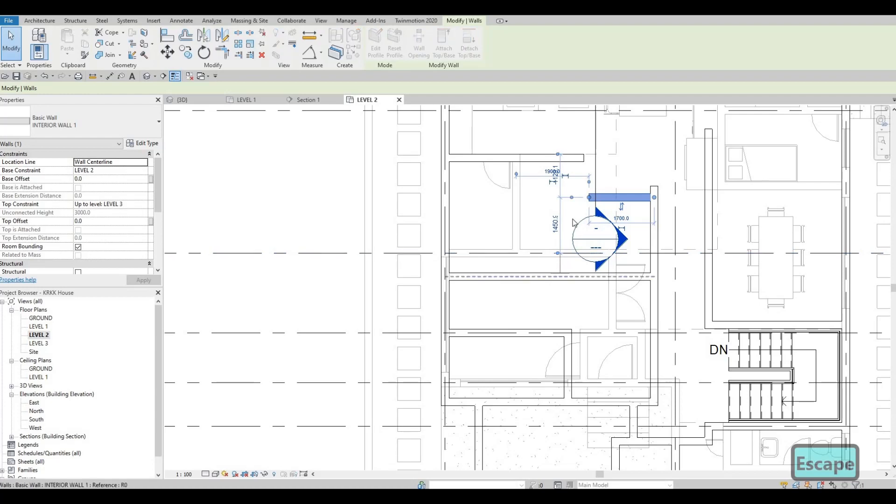
pyautogui.click(555, 234)
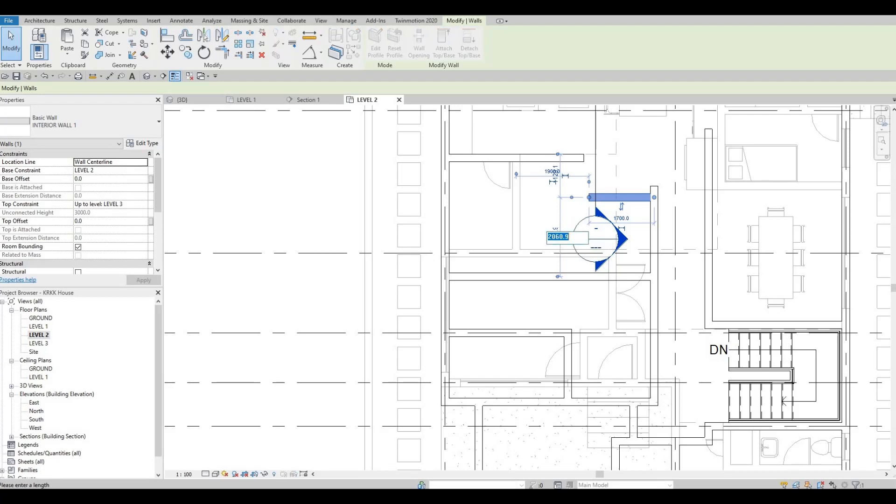
pyautogui.write('3020')
pyautogui.press('Return')
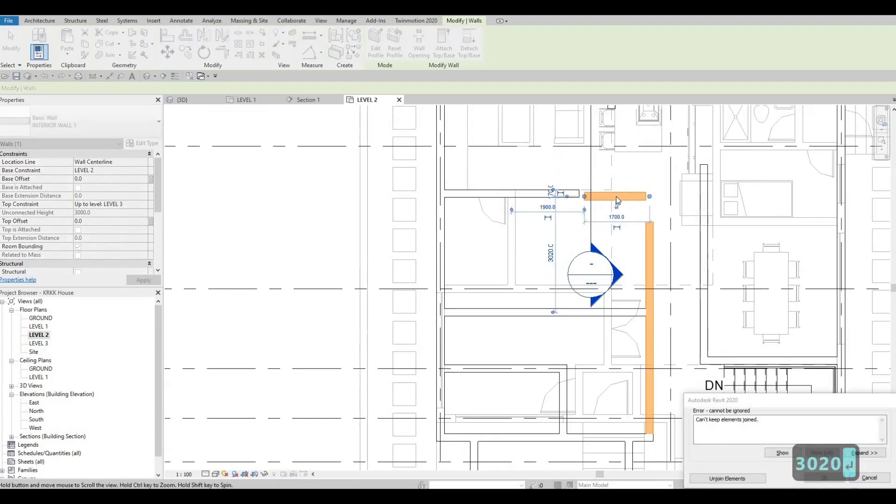
# Step: Unjoin the relocated hallway stub from the hallway's west partition to resolve the joined-elements error
pyautogui.press('Escape')
pyautogui.press('Escape')
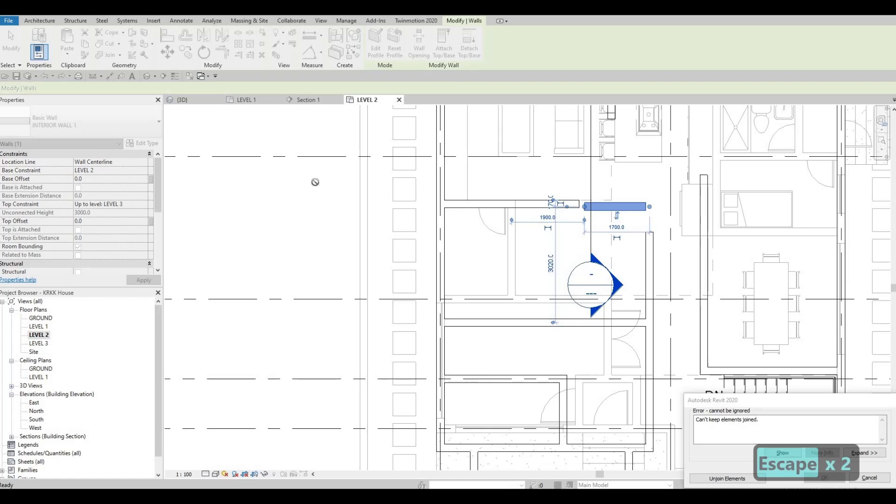
pyautogui.moveTo(315, 181); pyautogui.dragTo(284, 157, button='middle')
pyautogui.moveTo(384, 242); pyautogui.dragTo(387, 218, button='middle')
pyautogui.scroll(-2, 388, 218)
pyautogui.scroll(1, 302, 182)
pyautogui.scroll(-1, 326, 161)
pyautogui.press('F1')
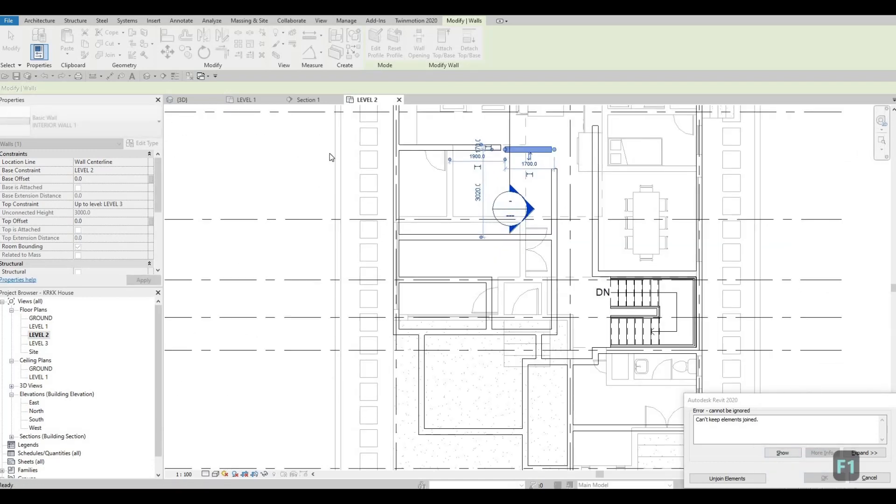
pyautogui.moveTo(417, 150); pyautogui.dragTo(522, 264, button='middle')
pyautogui.scroll(-1, 522, 268)
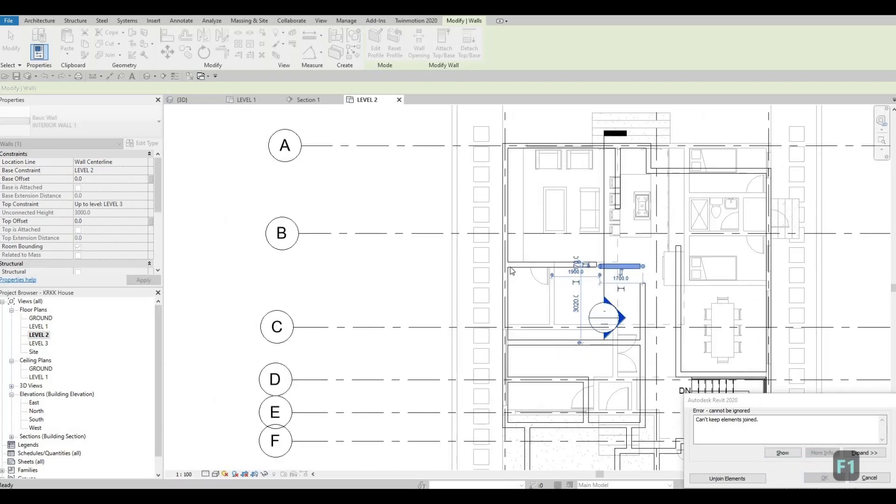
pyautogui.scroll(1, 519, 264)
pyautogui.press('Escape')
pyautogui.press('Escape')
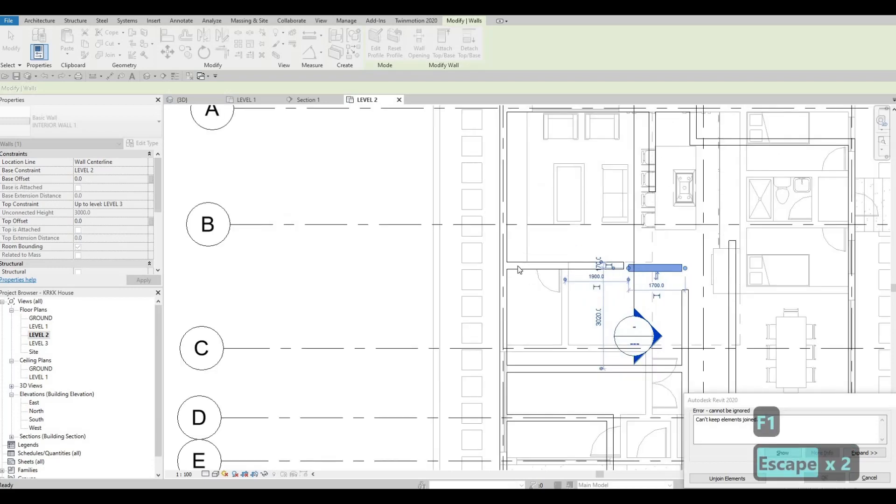
pyautogui.press('Escape')
pyautogui.press('Escape')
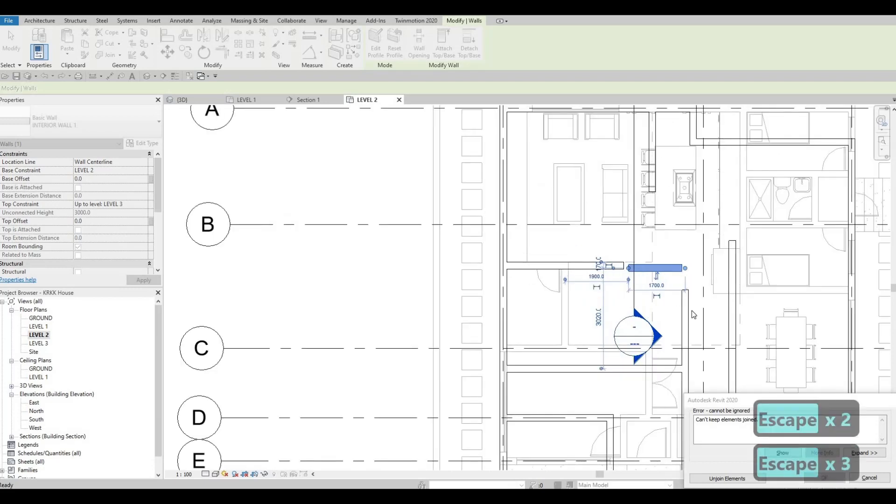
pyautogui.press('Escape')
pyautogui.moveTo(653, 411); pyautogui.dragTo(602, 386, button='middle')
pyautogui.click(731, 480)
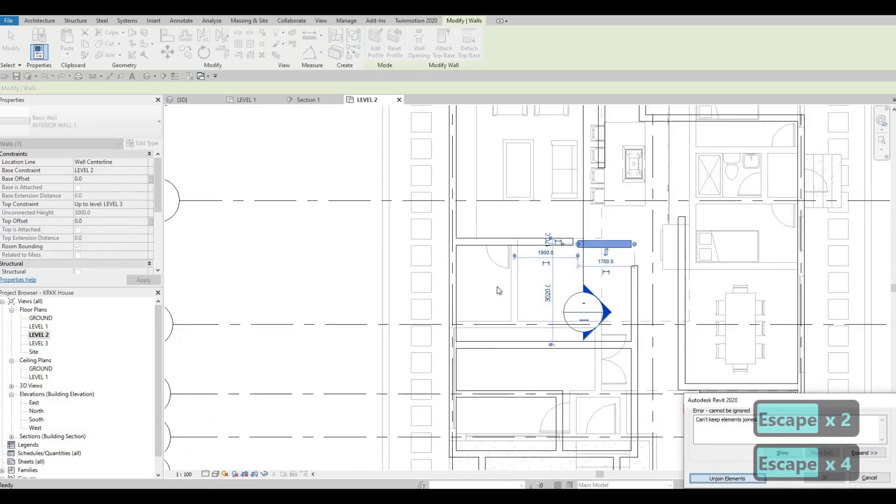
# Step: Move the east-west partition adjoining the west exterior wall north to just south of grid B
pyautogui.press('Escape')
pyautogui.moveTo(499, 240); pyautogui.dragTo(506, 277, button='middle')
pyautogui.click(505, 277)
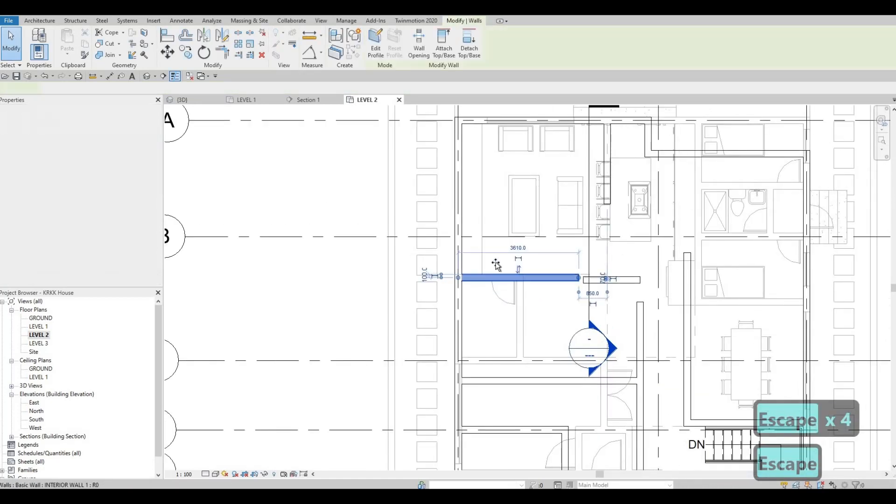
pyautogui.moveTo(495, 247); pyautogui.dragTo(496, 213)
pyautogui.press('F1')
pyautogui.scroll(2, 487, 246)
pyautogui.press('Escape')
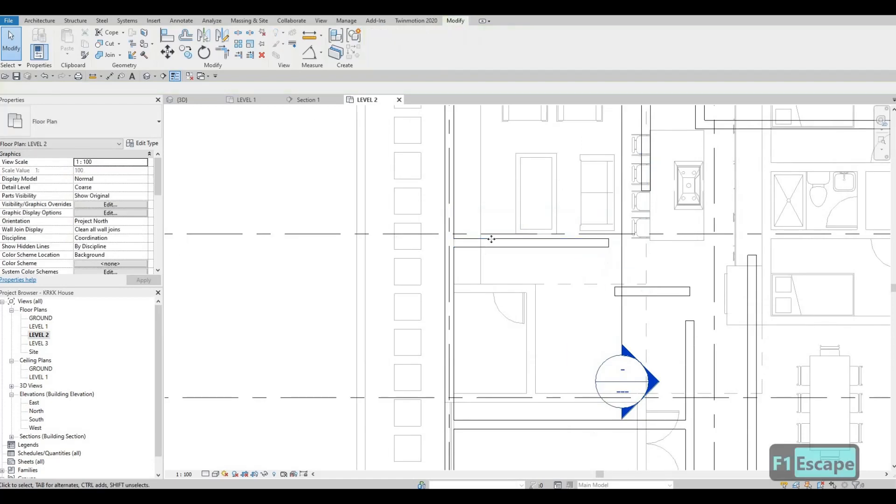
pyautogui.press('Escape')
# Step: Reference the relocated east-west partition's temporary dimension to grid B and set the distance to 160 mm
pyautogui.click(589, 238)
pyautogui.scroll(2, 627, 230)
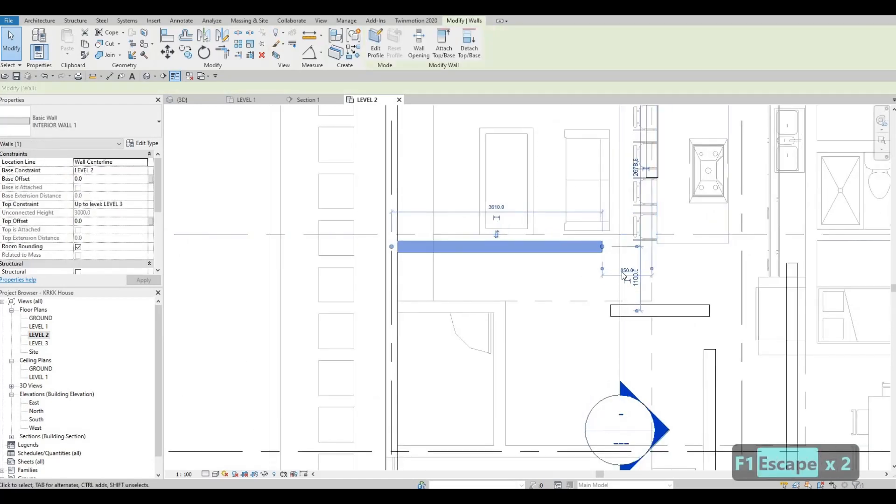
pyautogui.moveTo(672, 157); pyautogui.dragTo(660, 282, button='middle')
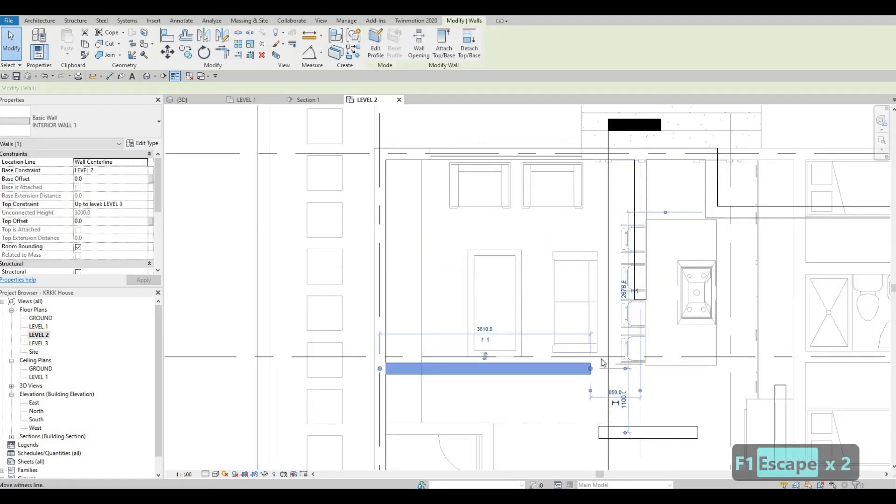
pyautogui.scroll(3, 627, 376)
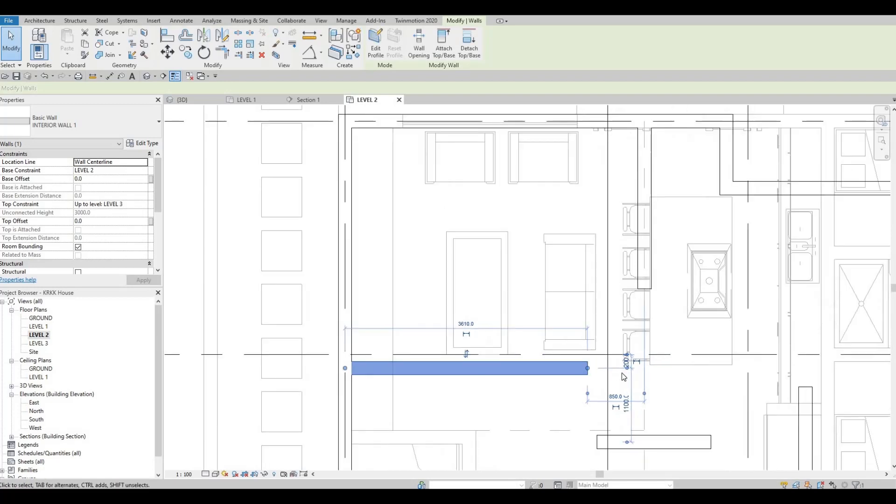
pyautogui.click(631, 355)
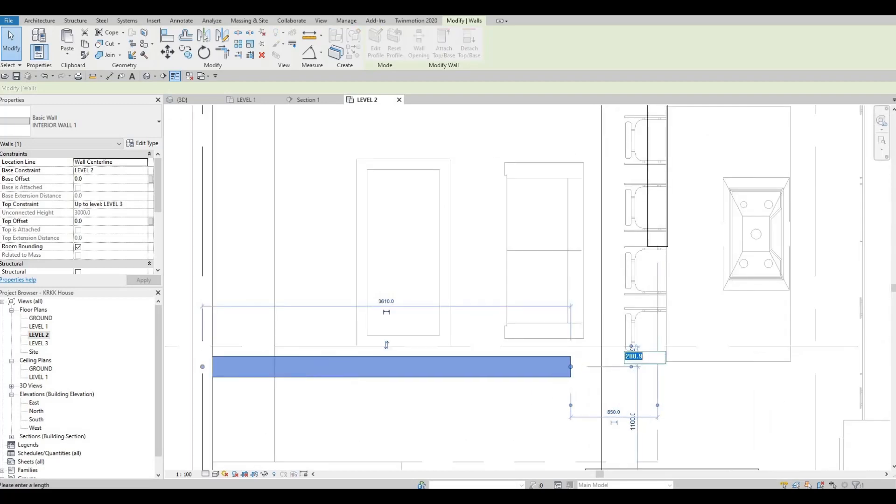
pyautogui.write('160')
pyautogui.press('Return')
pyautogui.press('Escape')
pyautogui.press('Escape')
pyautogui.scroll(-3, 614, 332)
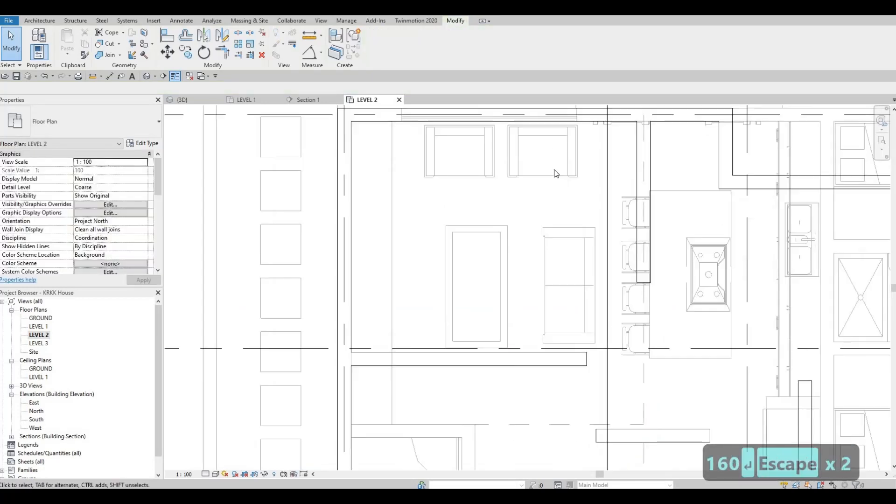
# Step: Extend the north end of the hallway's west partition to meet the east end of the stub
pyautogui.scroll(3, 587, 247)
pyautogui.moveTo(605, 182); pyautogui.dragTo(607, 250, button='middle')
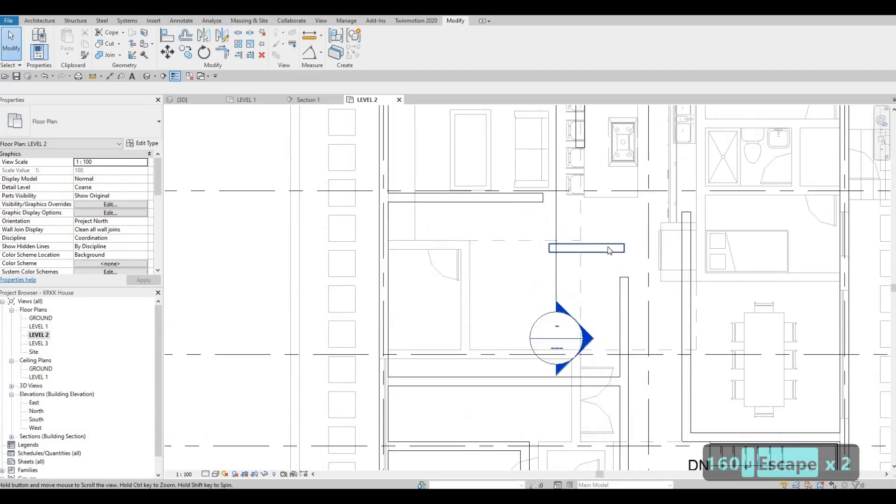
pyautogui.click(629, 280)
pyautogui.moveTo(624, 277); pyautogui.dragTo(624, 206)
pyautogui.moveTo(625, 247); pyautogui.dragTo(626, 247)
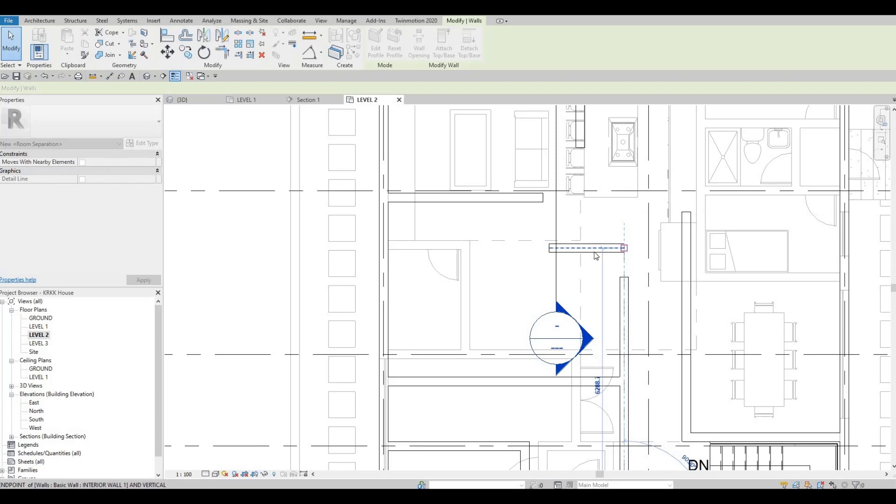
pyautogui.press('Escape')
pyautogui.press('Escape')
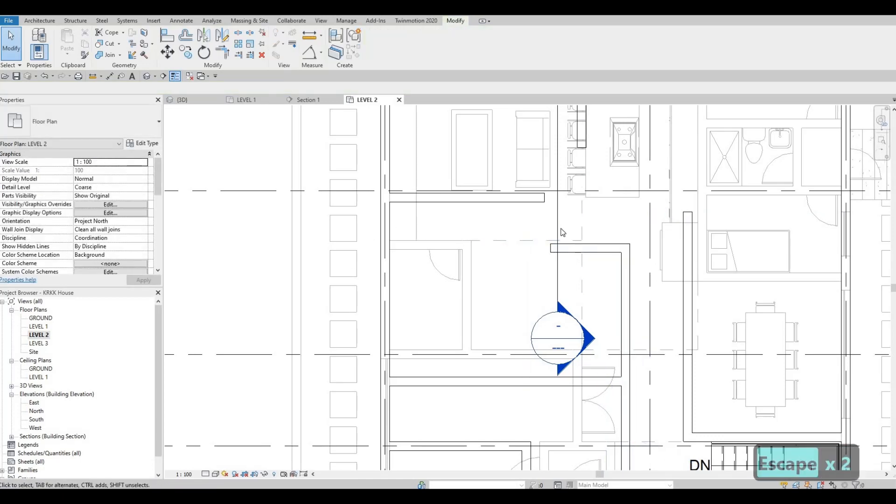
# Step: Join the partition south of grid B with the kitchen partition at a corner and shorten the hallway stub to 1560 mm
pyautogui.scroll(-3, 530, 214)
pyautogui.scroll(2, 498, 237)
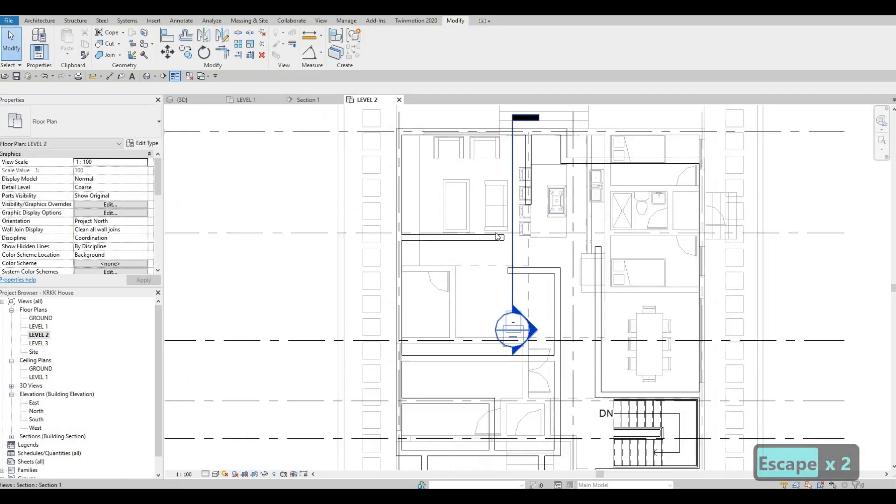
pyautogui.click(491, 238)
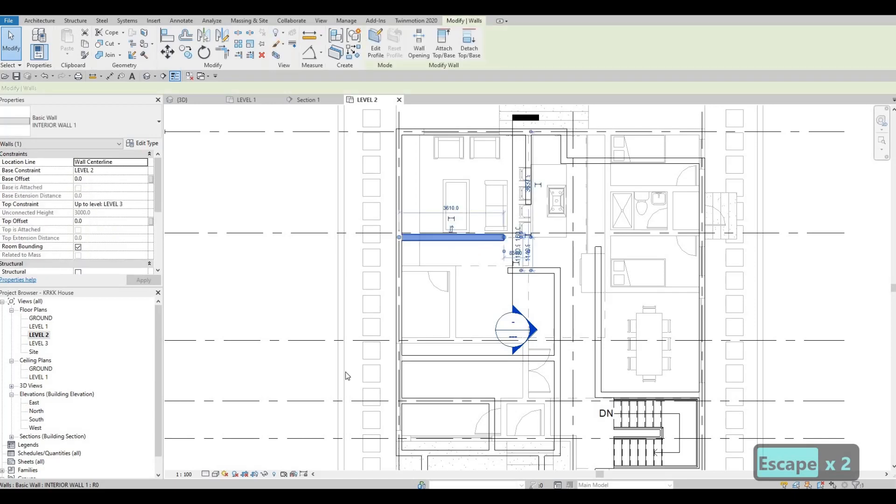
pyautogui.press('Escape')
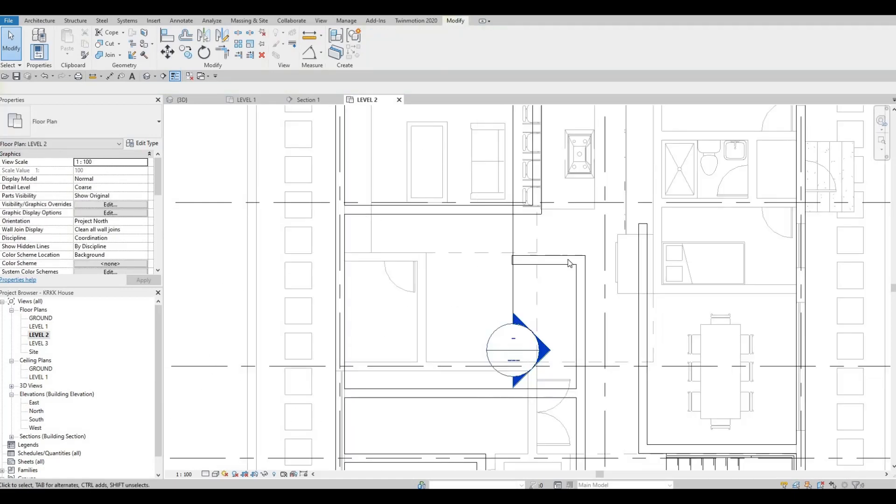
# Step: Create a similar INTERIOR WALL 1 from the stub's west end south to the east-west wall below grid C
pyautogui.click(539, 279)
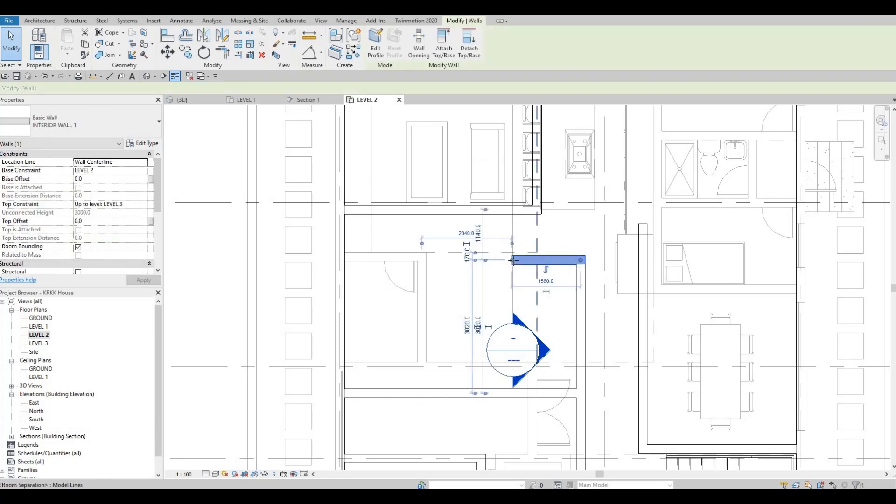
pyautogui.press('c')
pyautogui.press('s')
pyautogui.click(511, 261)
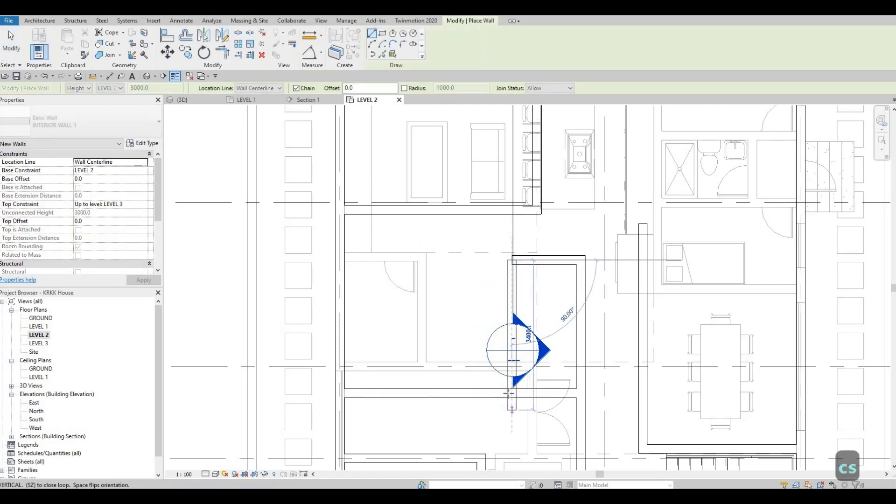
pyautogui.click(511, 393)
pyautogui.press('Escape')
pyautogui.press('Escape')
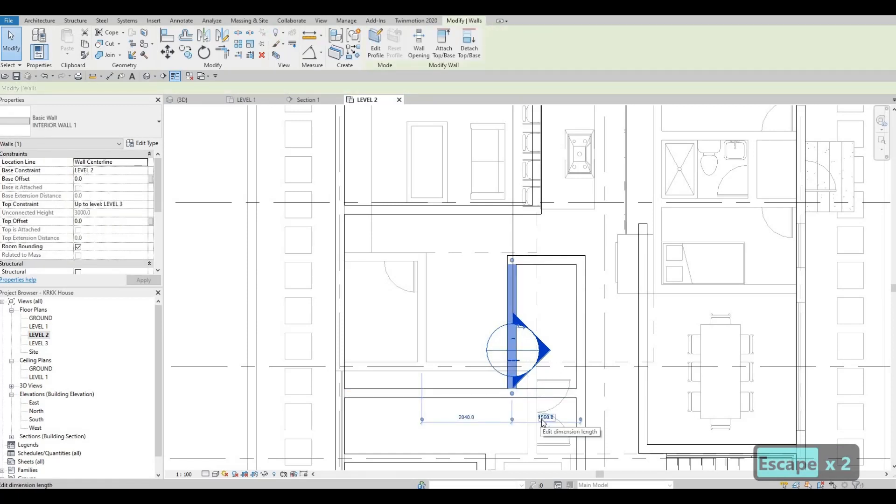
pyautogui.click(544, 418)
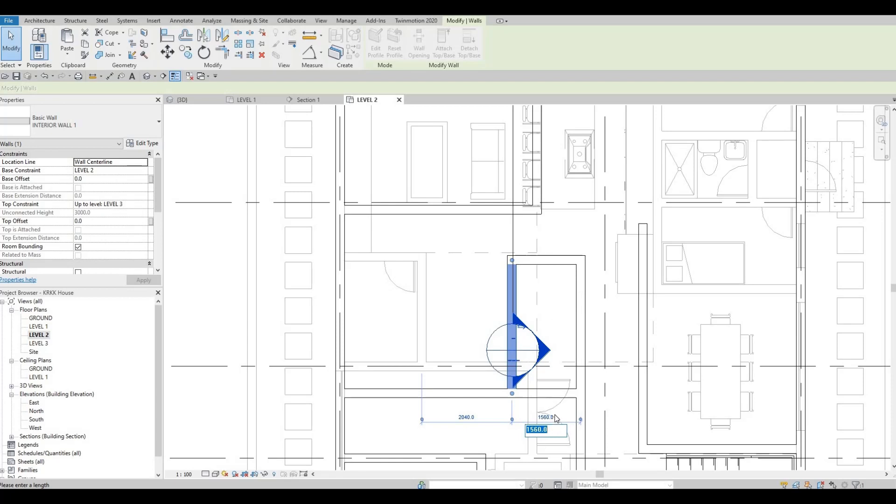
pyautogui.press('Escape')
pyautogui.press('Escape')
# Step: Extend the new north-south partition's north end to the east-west wall just south of grid B
pyautogui.scroll(2, 503, 307)
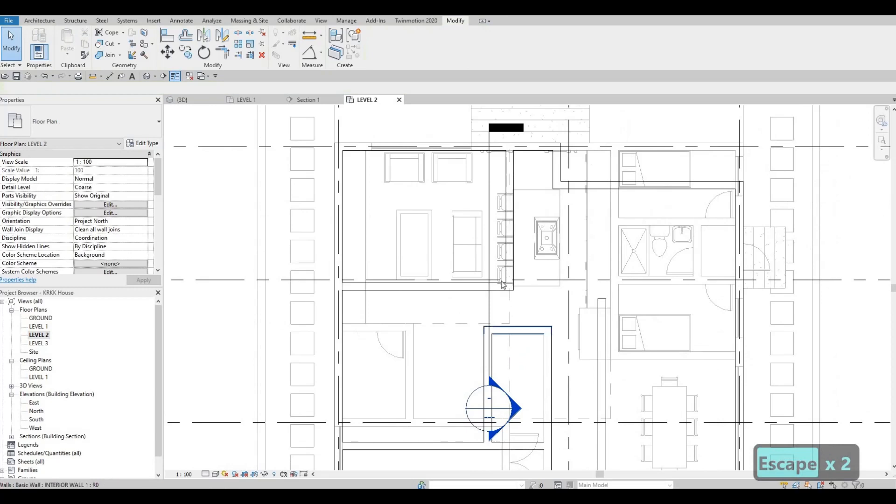
pyautogui.scroll(-1, 490, 353)
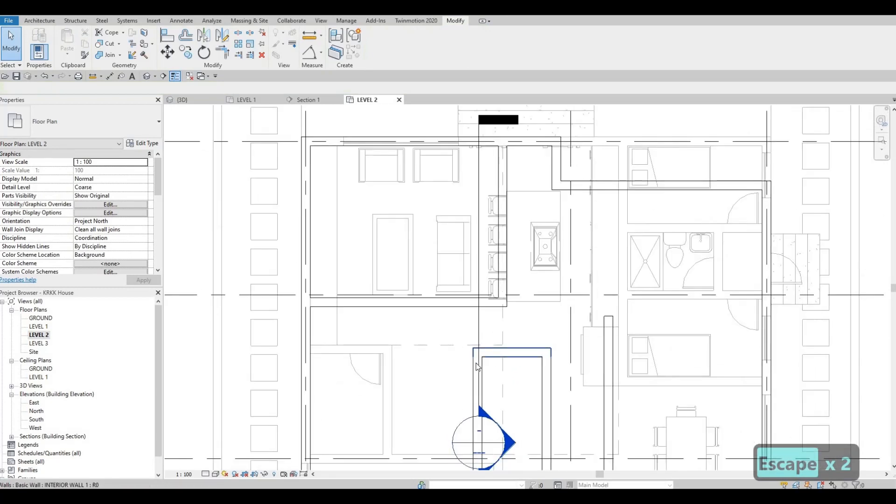
pyautogui.click(478, 351)
pyautogui.moveTo(478, 352); pyautogui.dragTo(478, 303)
pyautogui.press('Escape')
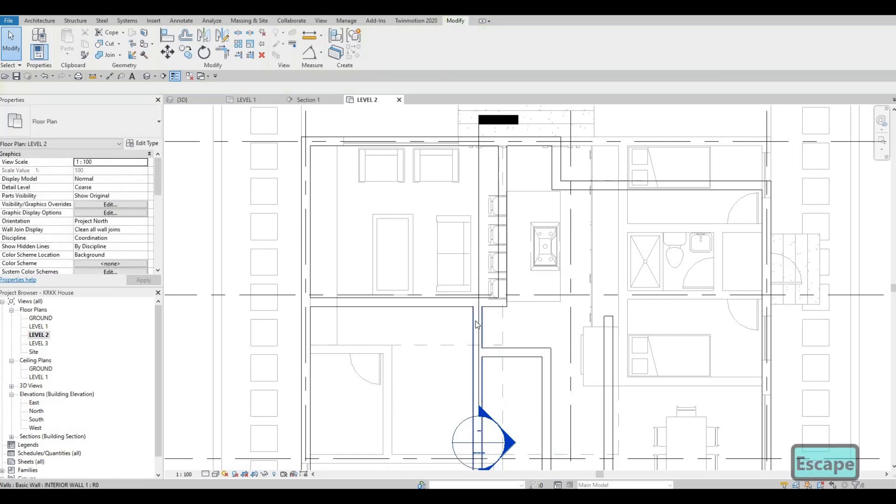
# Step: Reposition the south end of the short north-south EXTERIOR WALL 1 segment just below grid A
pyautogui.moveTo(517, 228); pyautogui.dragTo(511, 231, button='middle')
pyautogui.moveTo(556, 348); pyautogui.dragTo(518, 241, button='middle')
pyautogui.scroll(-1, 517, 242)
pyautogui.moveTo(544, 294); pyautogui.dragTo(532, 351, button='middle')
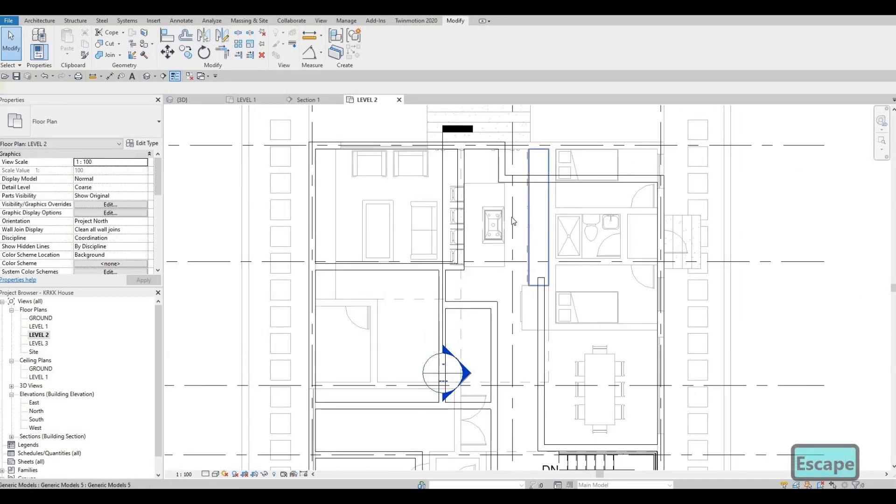
pyautogui.click(500, 165)
pyautogui.scroll(3, 498, 165)
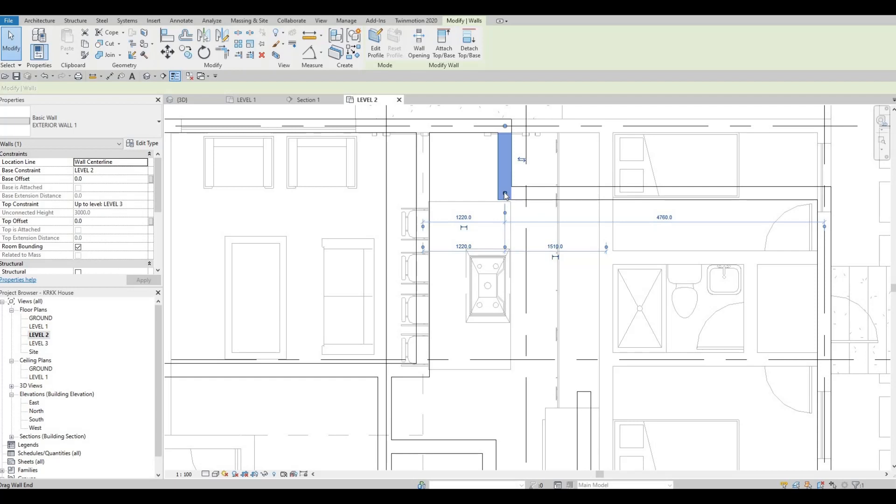
pyautogui.press('r')
pyautogui.press('s')
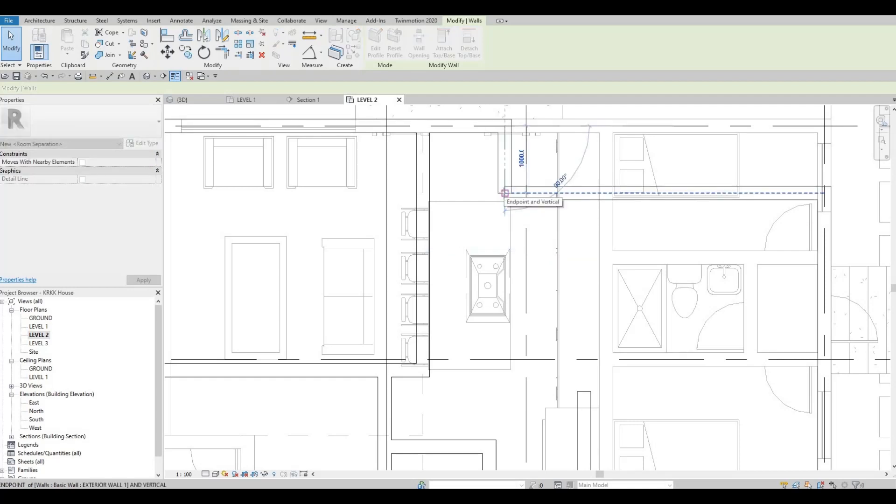
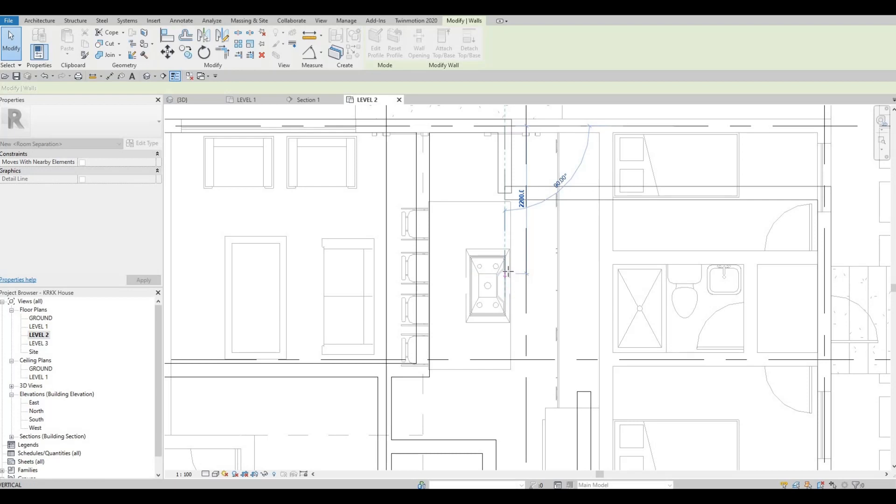
# Step: Stretch the short north-south EXTERIOR WALL 1 segment below grid A southward to a length of 2200 mm
pyautogui.scroll(3, 506, 273)
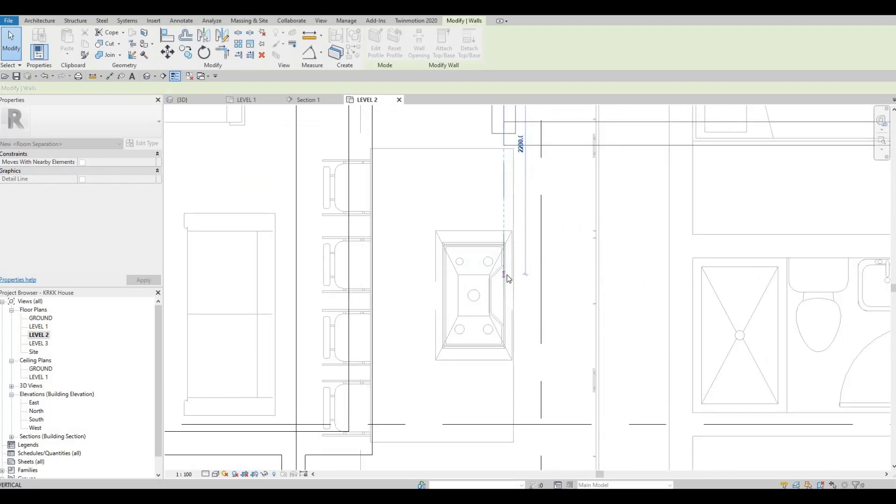
pyautogui.press('Escape')
pyautogui.press('Escape')
pyautogui.click(510, 271)
pyautogui.scroll(-4, 522, 238)
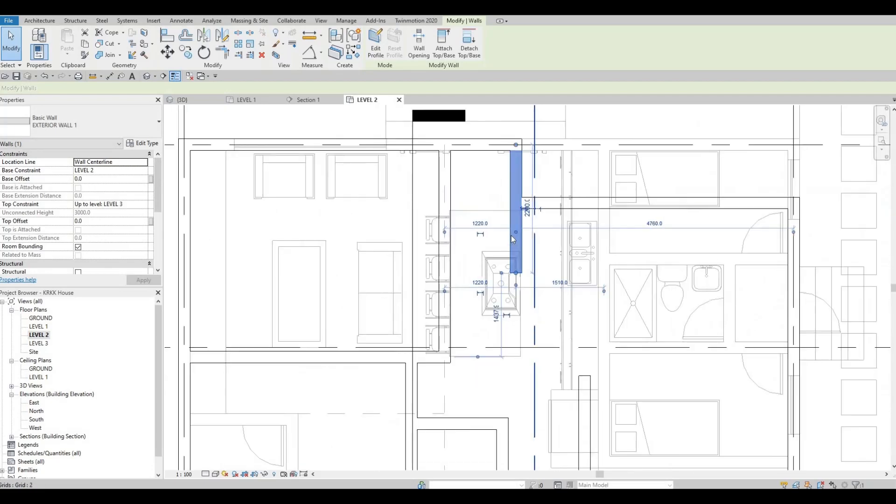
pyautogui.press('Escape')
pyautogui.press('Escape')
# Step: Create a similar EXTERIOR WALL 1 stub running east from that segment's south end, past grid 2
pyautogui.click(473, 220)
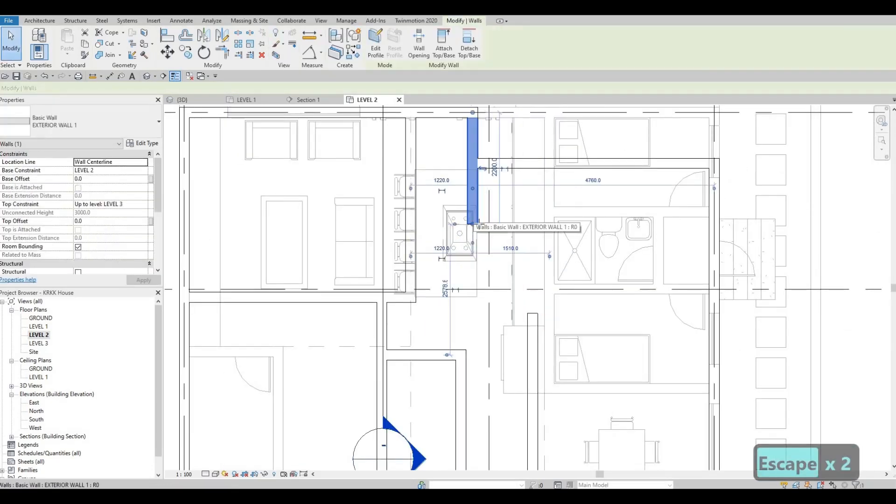
pyautogui.press('c')
pyautogui.press('s')
pyautogui.click(472, 223)
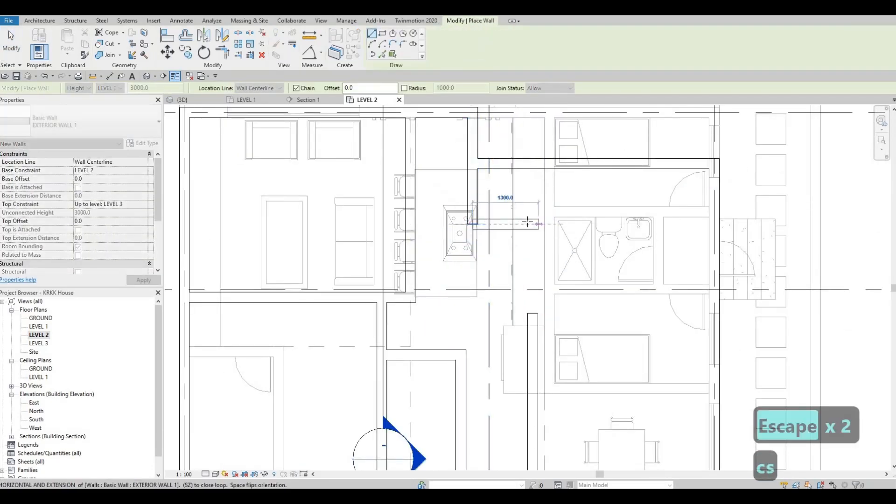
pyautogui.press('Escape')
pyautogui.press('Escape')
# Step: Trim the new east-west stub and the long north-south wall just east of grid 2 into a corner
pyautogui.press('t')
pyautogui.press('r')
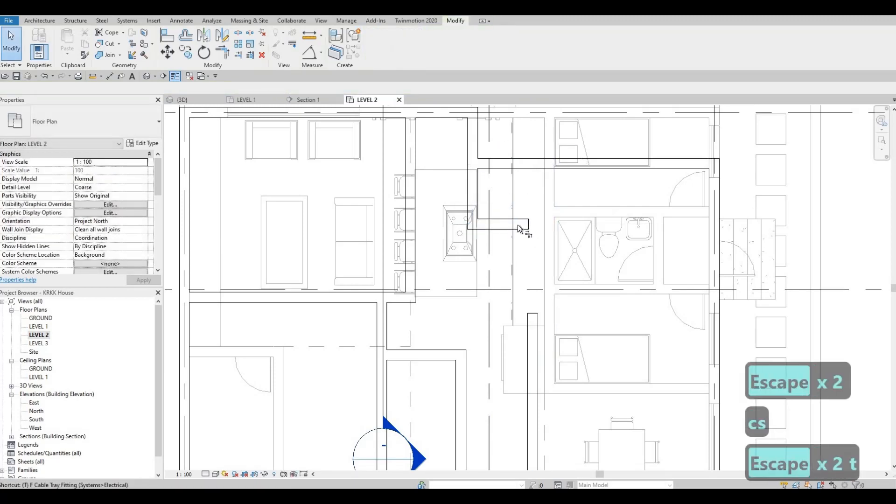
pyautogui.click(512, 224)
pyautogui.click(539, 327)
pyautogui.moveTo(521, 355); pyautogui.dragTo(540, 250, button='middle')
pyautogui.scroll(-2, 550, 222)
pyautogui.press('Escape')
pyautogui.press('Escape')
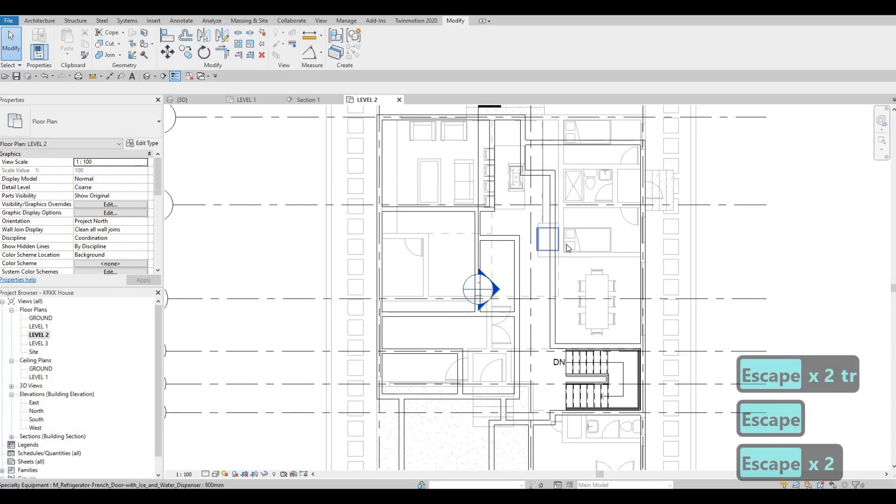
# Step: Place a similar 0965 x 1880mm Twin bed in the south-west room of Level 2, rotated so its pillows face east
pyautogui.click(574, 233)
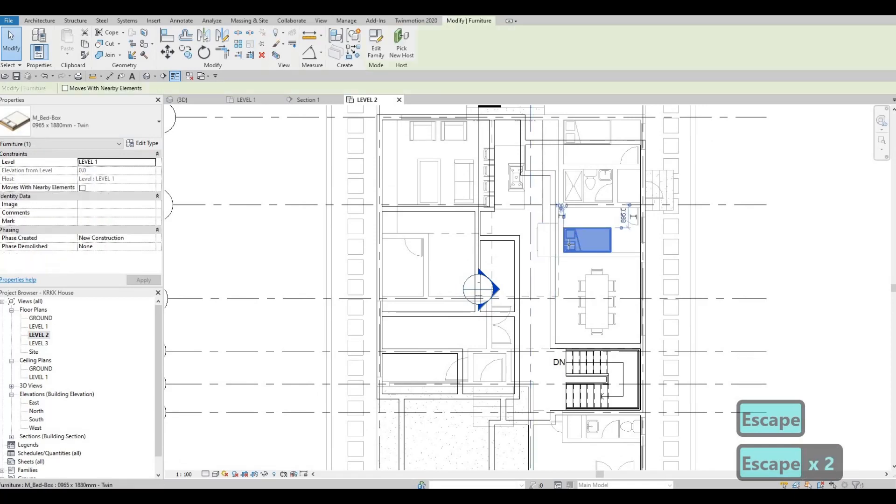
pyautogui.press('c')
pyautogui.press('s')
pyautogui.moveTo(500, 362); pyautogui.dragTo(484, 275, button='middle')
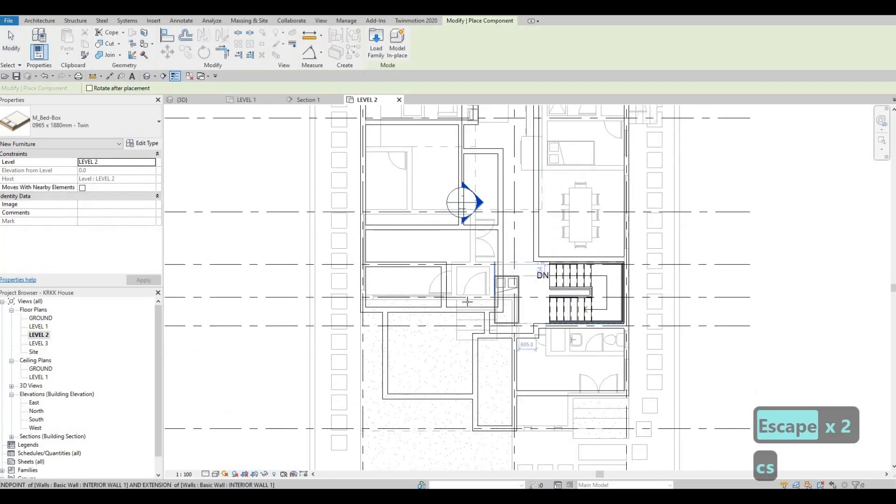
pyautogui.moveTo(464, 362); pyautogui.dragTo(464, 301, button='middle')
pyautogui.scroll(2, 463, 299)
pyautogui.press('space')
pyautogui.press('space')
pyautogui.press('space')
pyautogui.press('space')
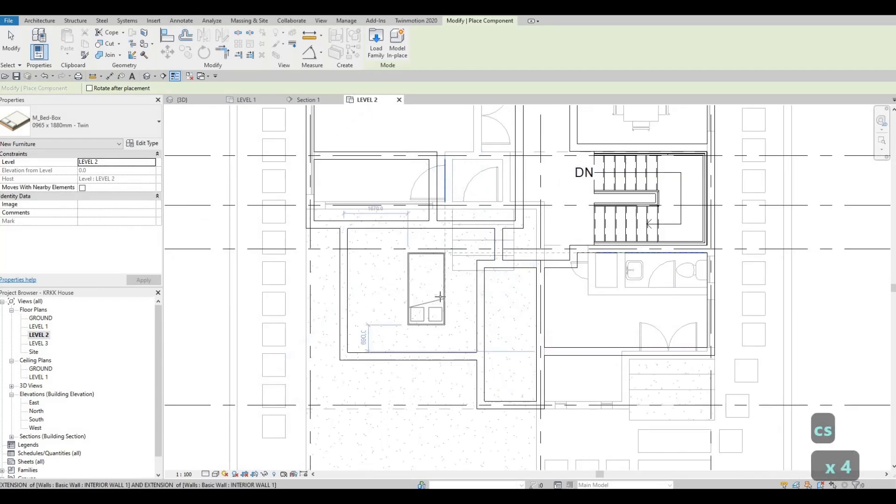
pyautogui.press('space')
pyautogui.press('space')
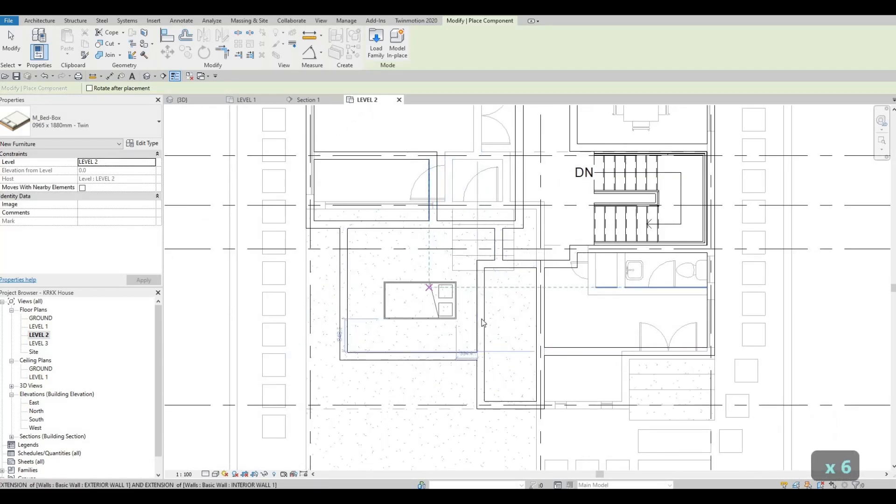
pyautogui.click(429, 287)
pyautogui.press('Escape')
pyautogui.press('Escape')
pyautogui.press('Escape')
# Step: Place a similar 500 x 440mm M_Sink Vanity-Square against the west wall of the narrow room east of the bedroom
pyautogui.moveTo(634, 273); pyautogui.dragTo(621, 288, button='middle')
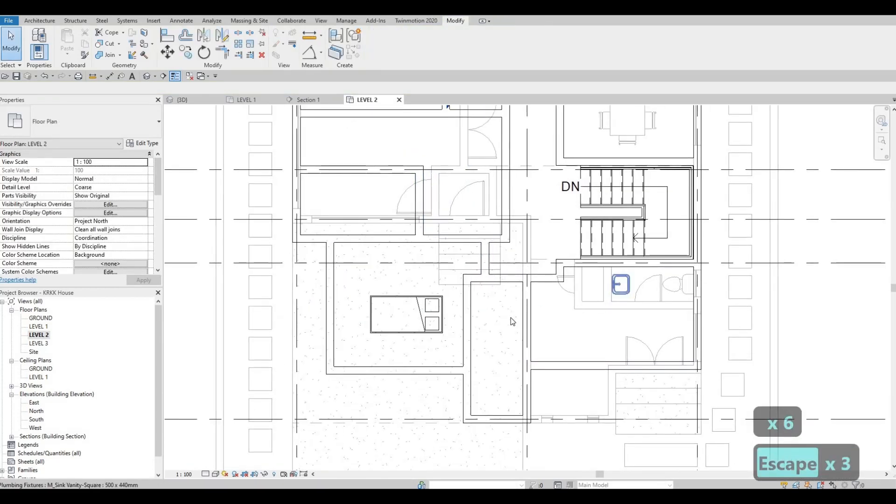
pyautogui.press('c')
pyautogui.press('s')
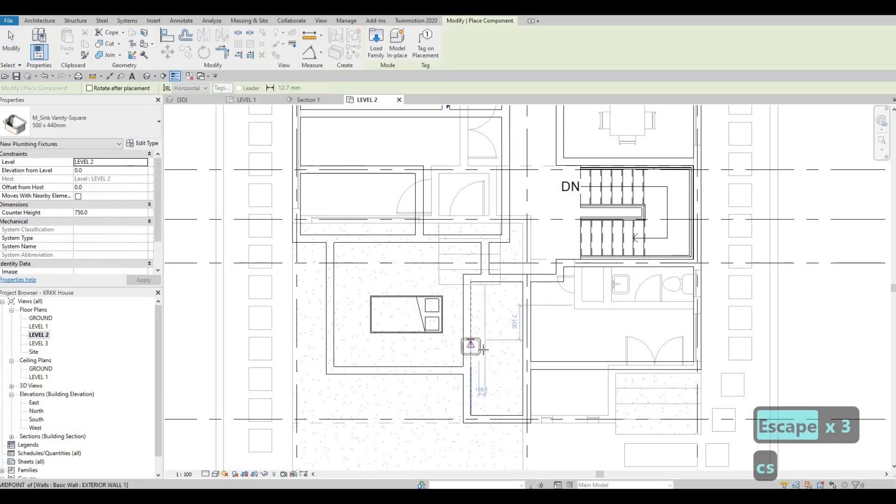
pyautogui.scroll(4, 476, 336)
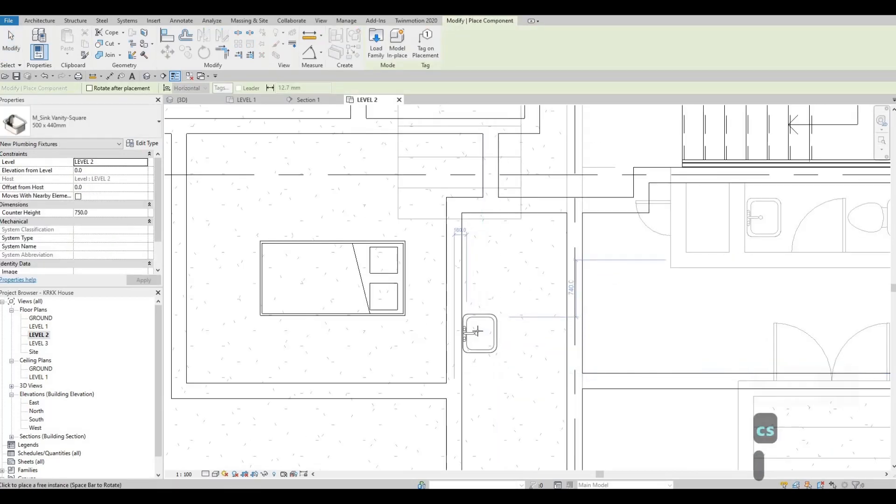
pyautogui.click(473, 321)
pyautogui.press('Escape')
pyautogui.press('Escape')
pyautogui.press('Escape')
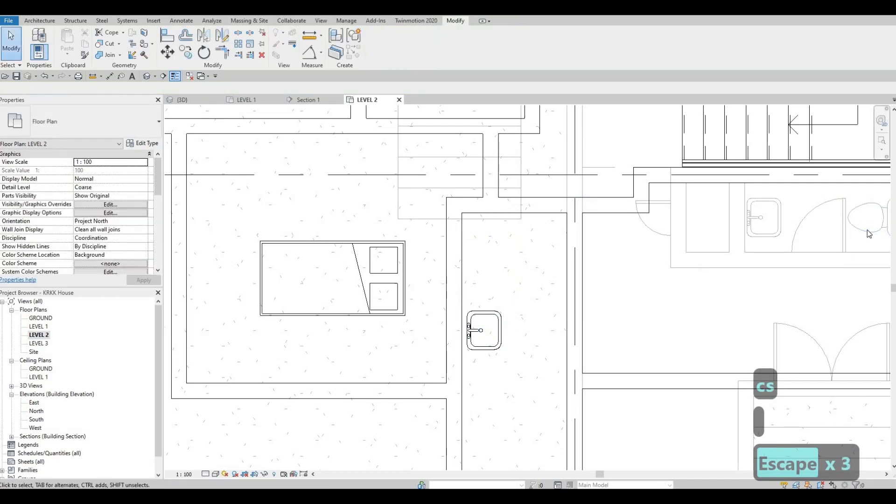
# Step: Place a similar M_Toilet-Domestic-2D on the bathroom's west wall, just south of the new sink
pyautogui.click(867, 230)
pyautogui.press('c')
pyautogui.press('s')
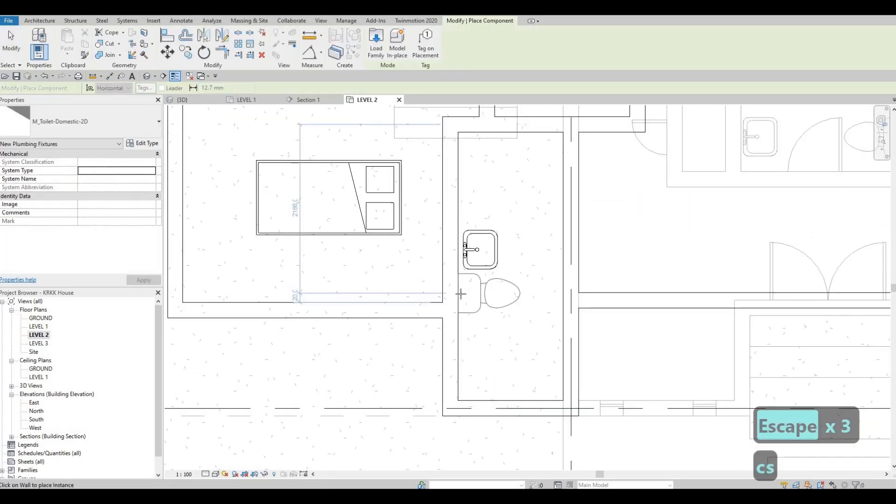
pyautogui.press('Escape')
pyautogui.press('Escape')
pyautogui.press('Escape')
# Step: Place a similar SHOWER 1 stall, rotated to run east-west, in the south end of the new bathroom near grid G
pyautogui.scroll(-4, 504, 376)
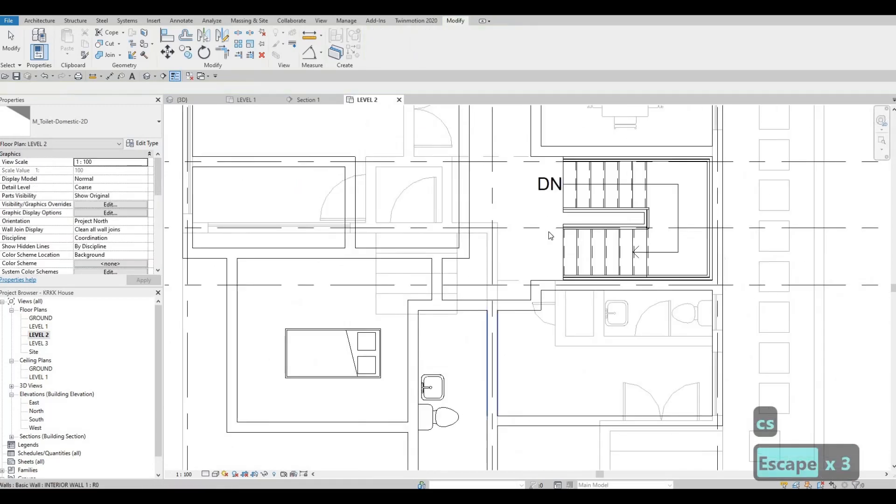
pyautogui.scroll(1, 547, 234)
pyautogui.moveTo(557, 115); pyautogui.dragTo(535, 241, button='middle')
pyautogui.scroll(-1, 535, 238)
pyautogui.press('Escape')
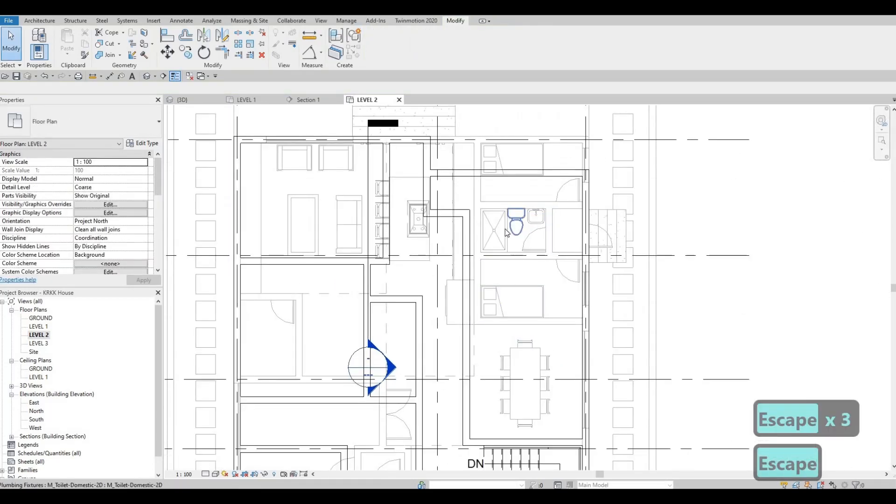
pyautogui.click(505, 229)
pyautogui.press('c')
pyautogui.press('s')
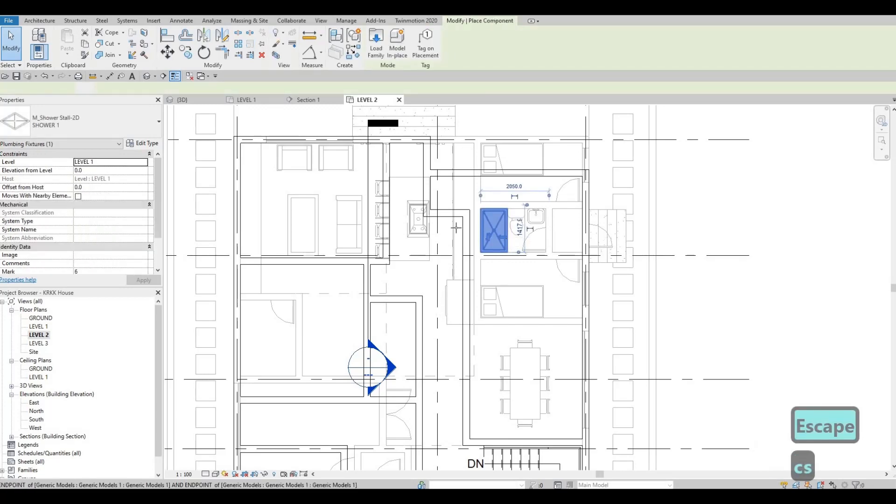
pyautogui.moveTo(467, 271); pyautogui.dragTo(472, 148, button='middle')
pyautogui.moveTo(452, 373); pyautogui.dragTo(482, 202, button='middle')
pyautogui.moveTo(457, 314); pyautogui.dragTo(476, 219, button='middle')
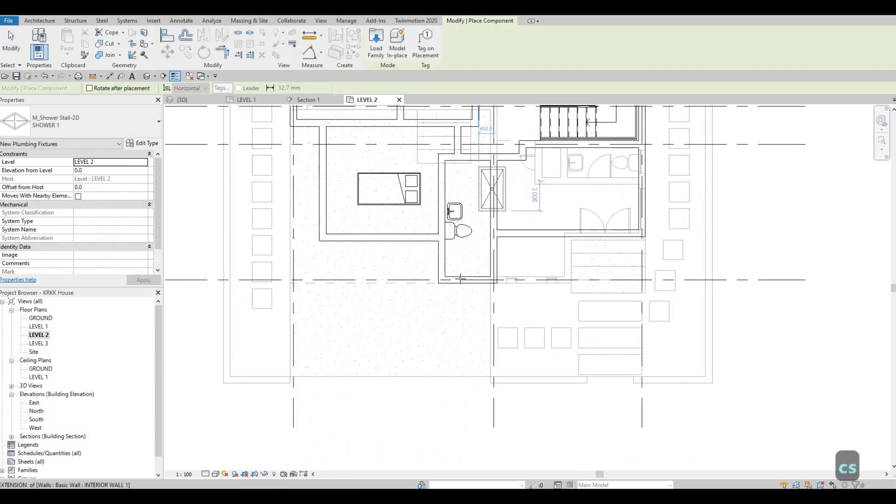
pyautogui.scroll(1, 476, 218)
pyautogui.press('space')
pyautogui.scroll(1, 498, 295)
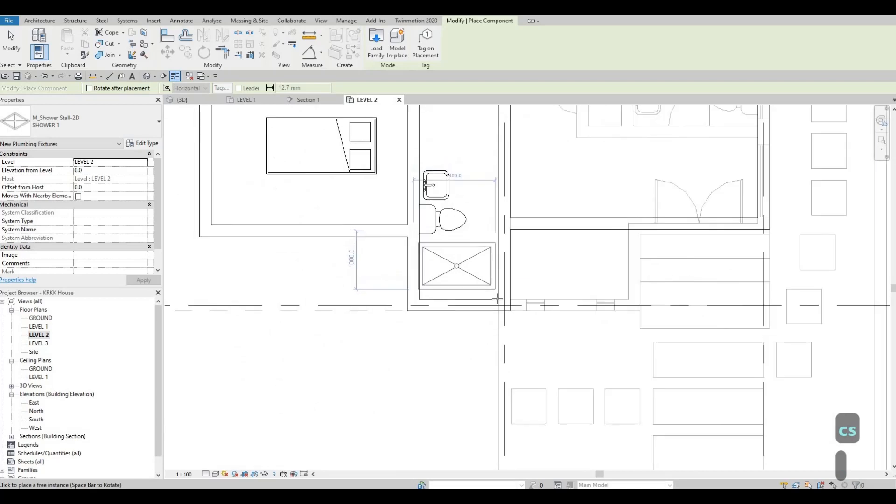
pyautogui.click(426, 276)
pyautogui.press('Escape')
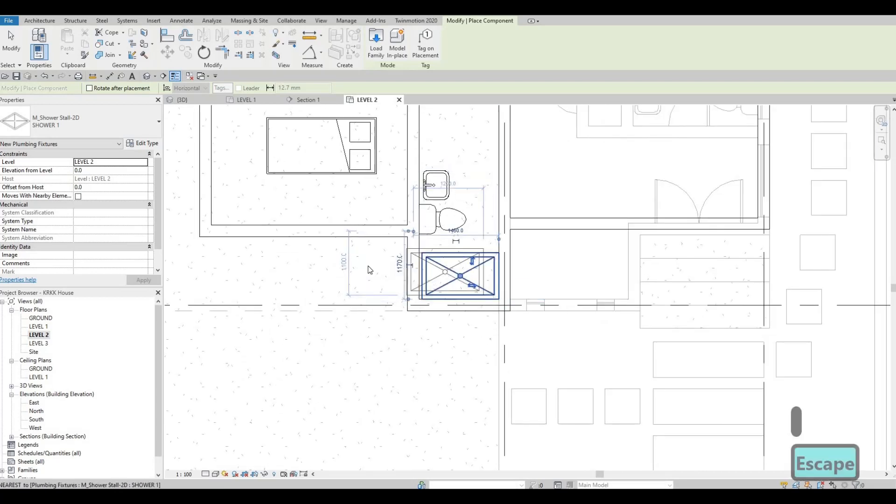
pyautogui.press('Escape')
# Step: Set the underlay base level of the LEVEL 2 floor plan to None
pyautogui.scroll(-2, 478, 264)
pyautogui.scroll(-4, 82, 239)
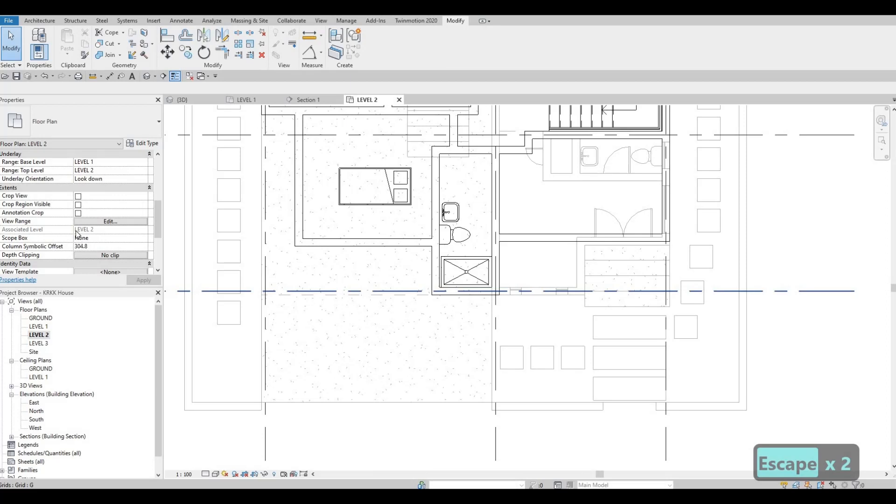
pyautogui.scroll(4, 80, 232)
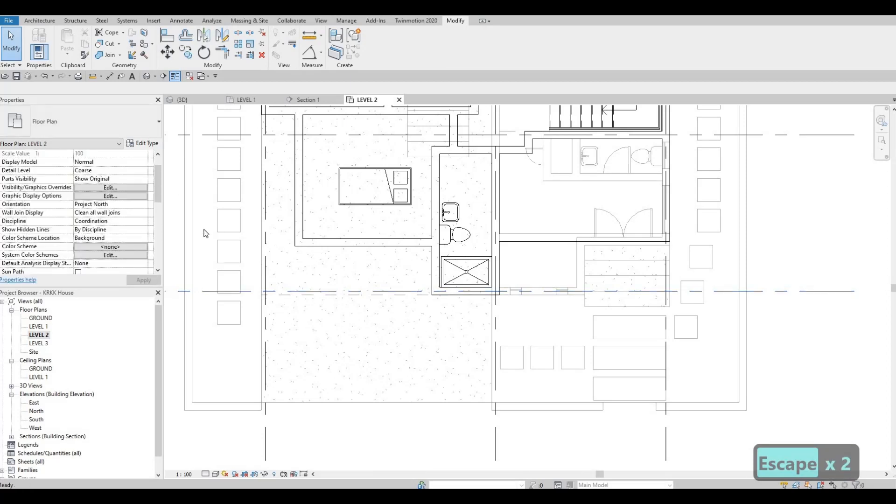
pyautogui.scroll(1, 96, 211)
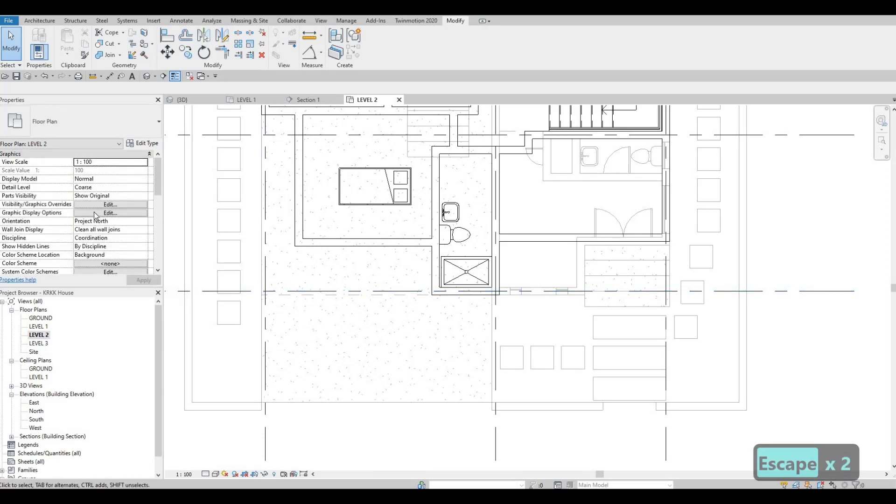
pyautogui.scroll(-5, 98, 191)
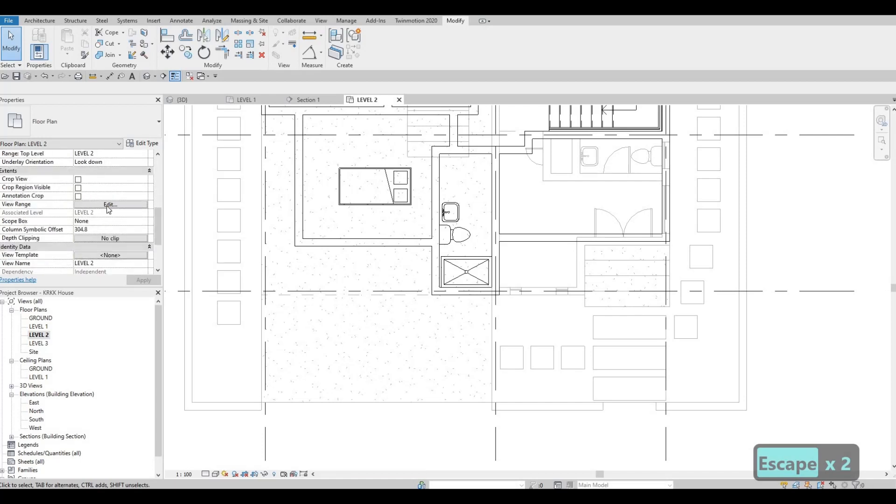
pyautogui.scroll(-5, 110, 227)
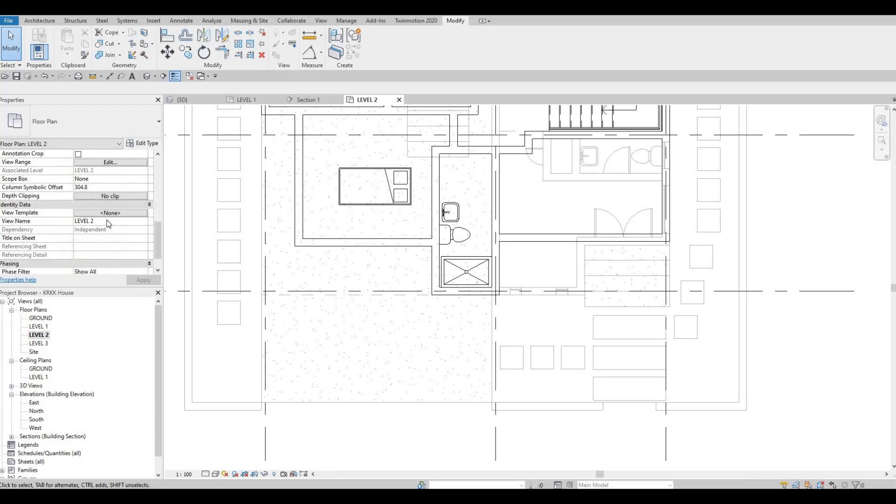
pyautogui.scroll(2, 100, 200)
pyautogui.click(143, 172)
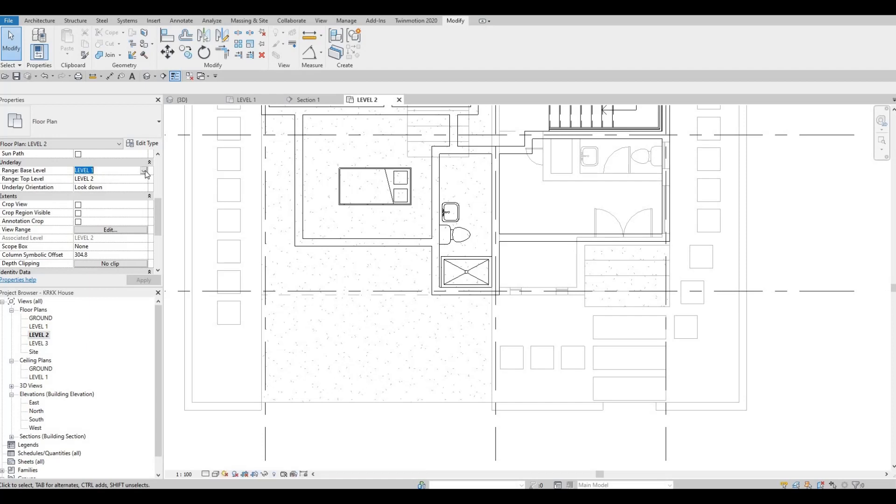
pyautogui.click(108, 178)
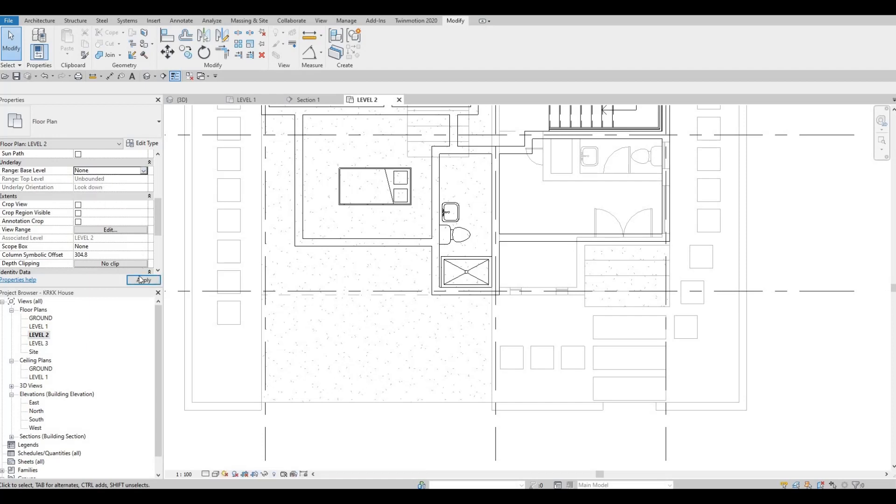
# Step: Look over the Level 2 wall layout from the bathroom up to the north end and back
pyautogui.moveTo(500, 240); pyautogui.dragTo(447, 297, button='middle')
pyautogui.scroll(-2, 446, 293)
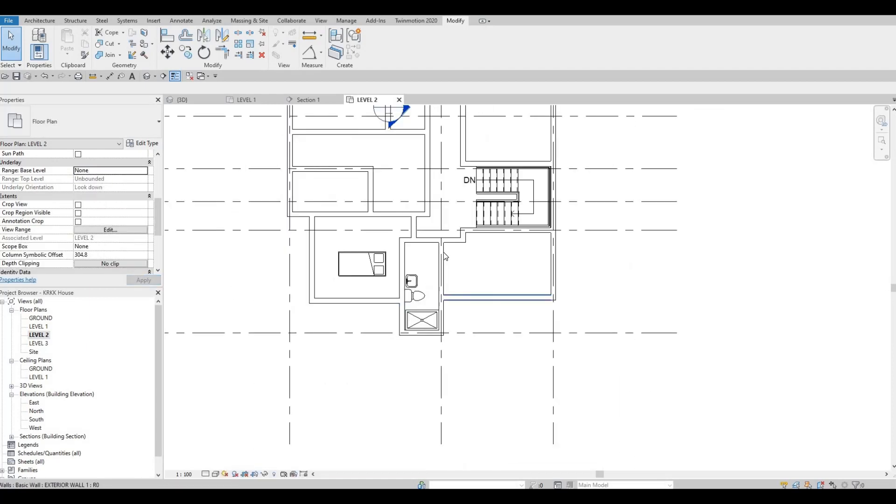
pyautogui.moveTo(444, 254); pyautogui.dragTo(395, 362, button='middle')
pyautogui.moveTo(393, 149); pyautogui.dragTo(390, 236, button='middle')
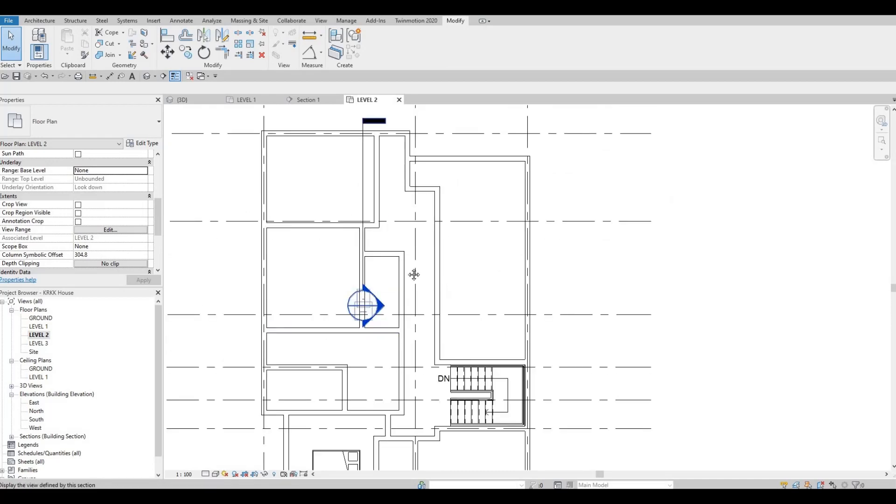
pyautogui.moveTo(414, 274); pyautogui.dragTo(420, 213, button='middle')
pyautogui.scroll(-1, 419, 213)
pyautogui.moveTo(396, 302); pyautogui.dragTo(399, 250, button='middle')
pyautogui.scroll(4, 399, 322)
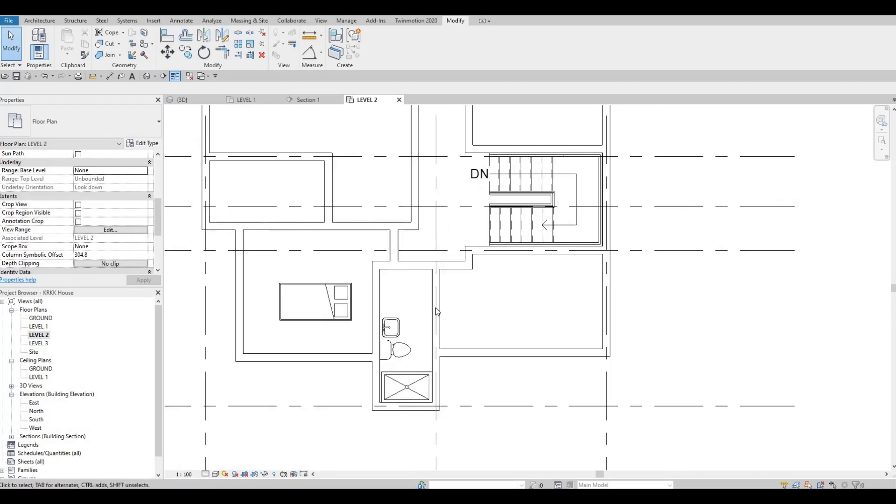
# Step: Create a similar east-west INTERIOR WALL 1 across the bathroom, north of the sink, between its west and east walls
pyautogui.press('Escape')
pyautogui.press('Escape')
pyautogui.click(462, 288)
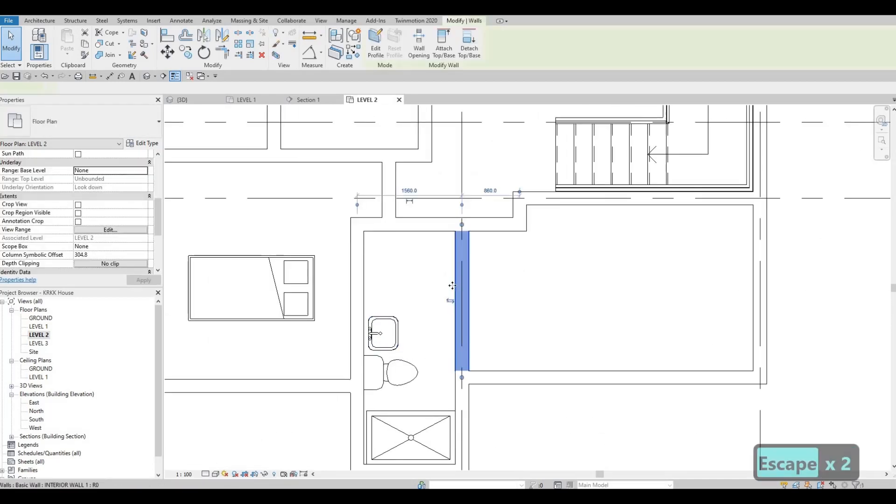
pyautogui.press('c')
pyautogui.press('s')
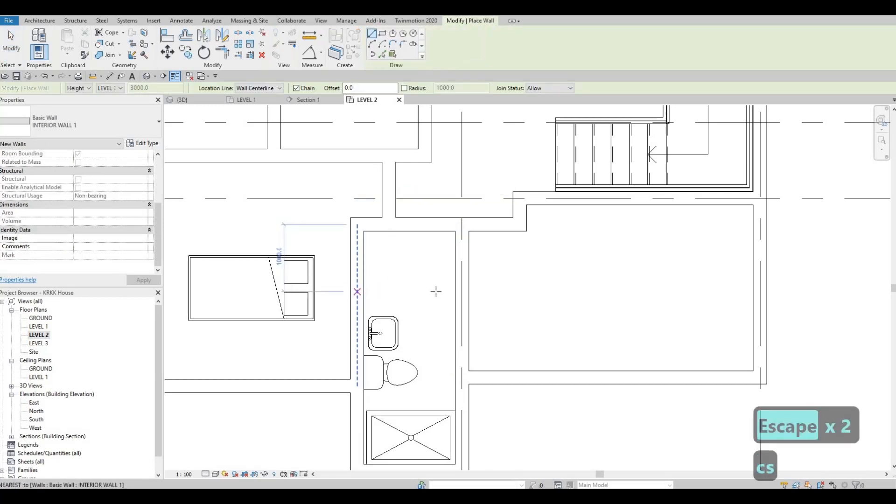
pyautogui.click(356, 291)
pyautogui.click(455, 291)
pyautogui.press('Escape')
pyautogui.press('Escape')
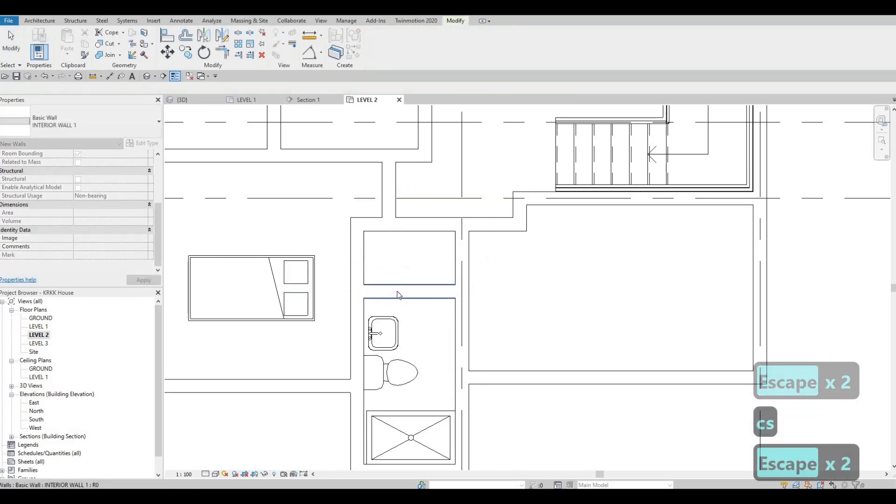
# Step: Nudge the new bathroom partition south until it is 1060 mm from the wall to its north
pyautogui.click(397, 291)
pyautogui.press('Down')
pyautogui.press('Down')
pyautogui.press('Down')
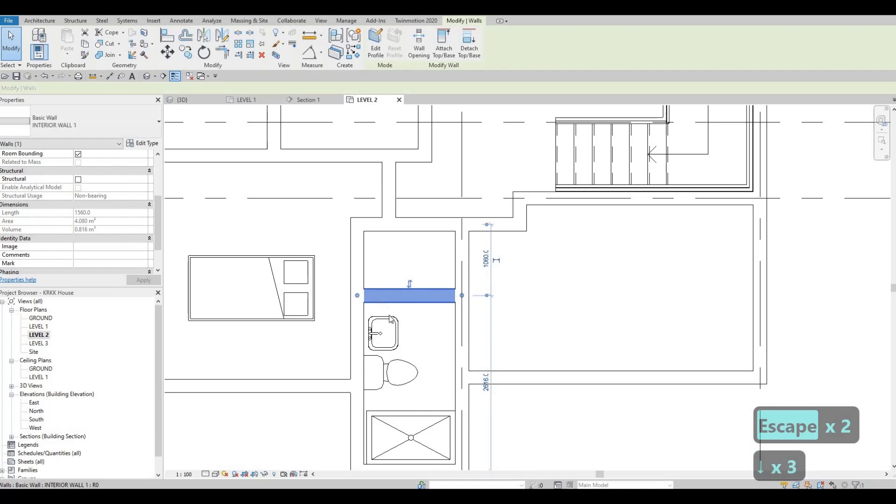
# Step: Nudge the bathroom partition north of the sink farther south until it is 1200 mm from the wall to its north
pyautogui.moveTo(404, 346); pyautogui.dragTo(406, 277, button='middle')
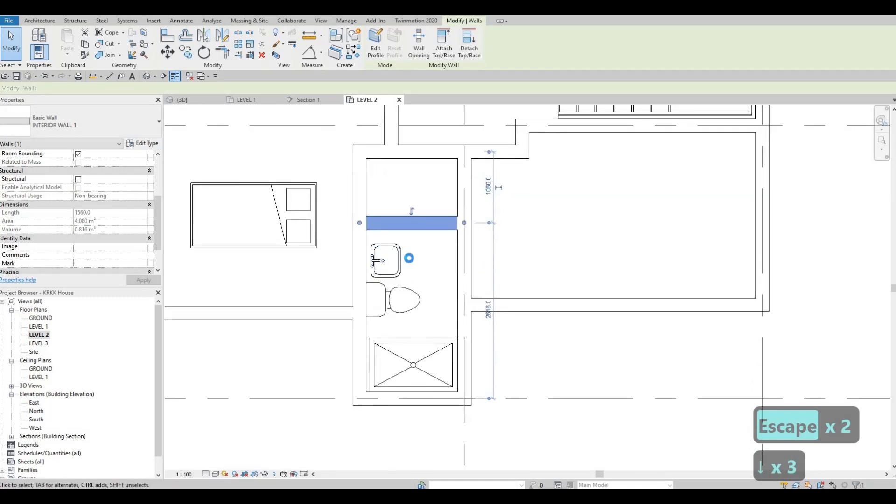
pyautogui.press('Down')
pyautogui.press('Down')
pyautogui.press('Down')
pyautogui.press('Down')
# Step: Nudge the toilet south toward the shower and the sink west toward the bathroom's west wall
pyautogui.press('Down')
pyautogui.press('Down')
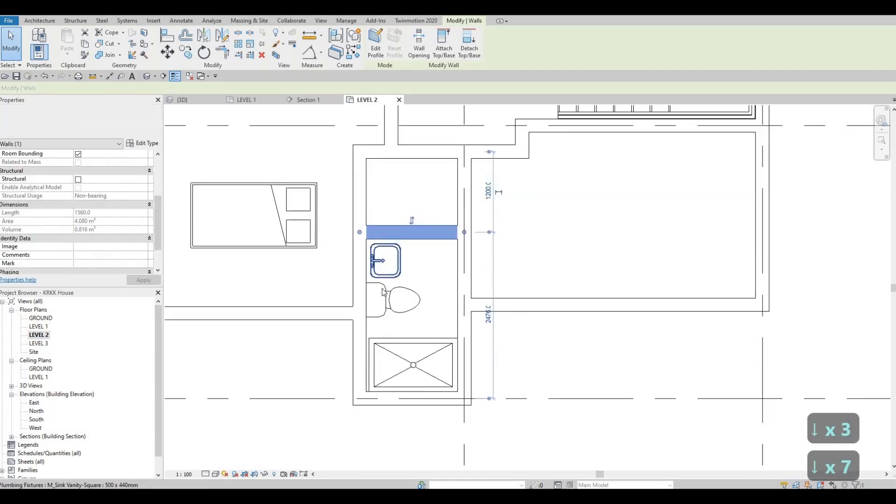
pyautogui.click(378, 298)
pyautogui.press('Down')
pyautogui.press('Down')
pyautogui.press('Down')
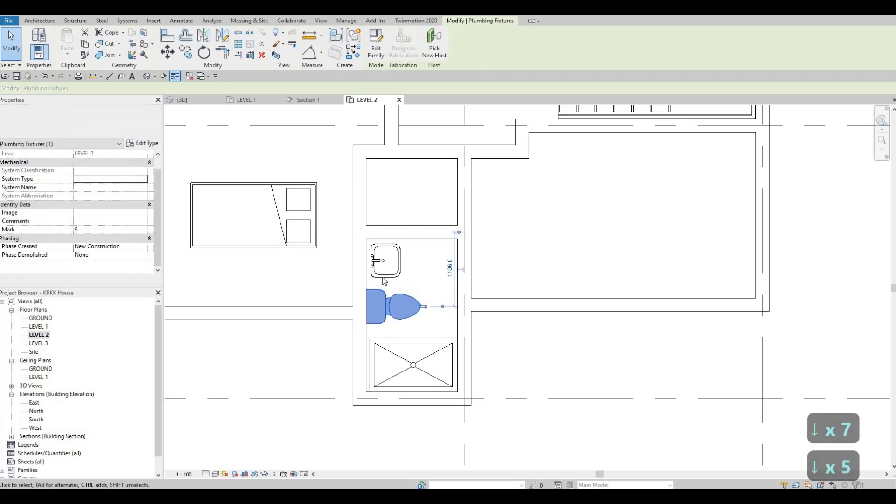
pyautogui.click(382, 274)
pyautogui.press('Left')
pyautogui.press('Left')
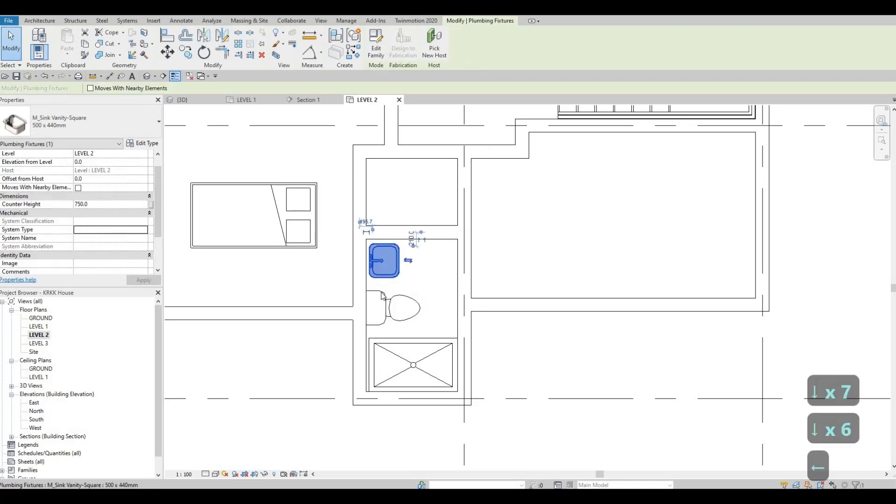
# Step: Nudge the toilet closer to the shower and the sink south, away from the partition
pyautogui.click(385, 299)
pyautogui.press('Down')
pyautogui.press('Down')
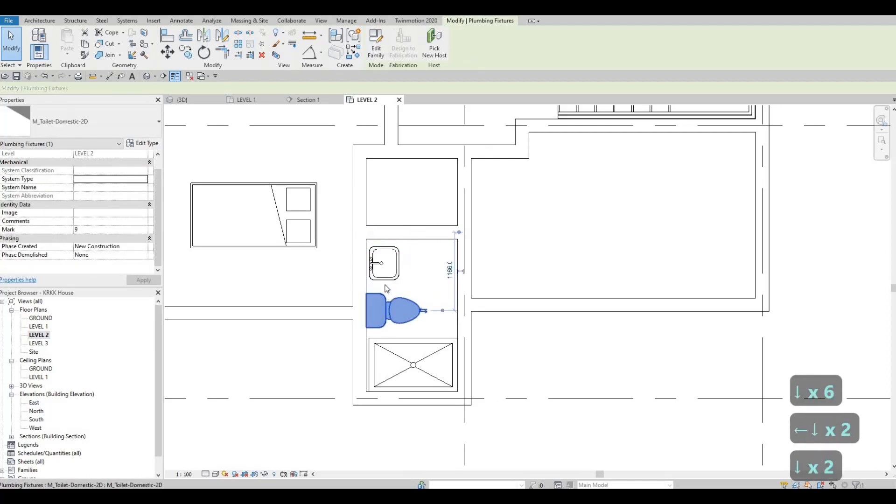
pyautogui.click(384, 275)
pyautogui.press('Down')
pyautogui.press('Down')
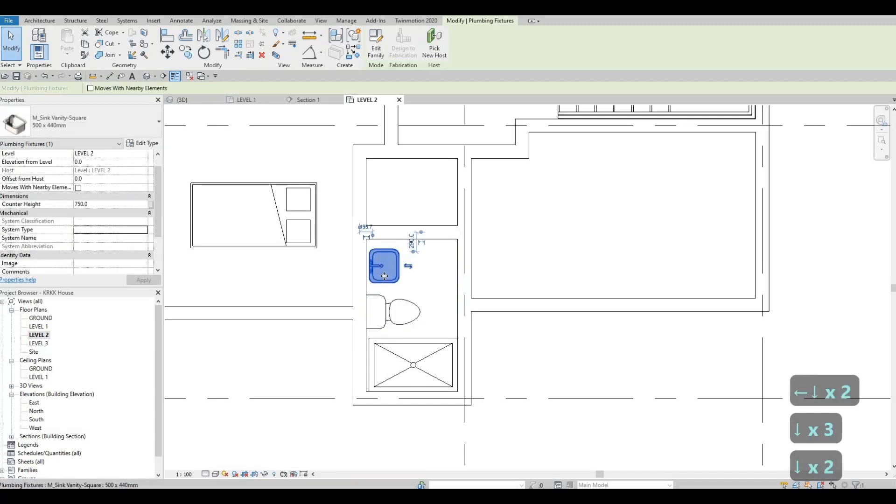
pyautogui.scroll(-1, 399, 284)
pyautogui.press('Escape')
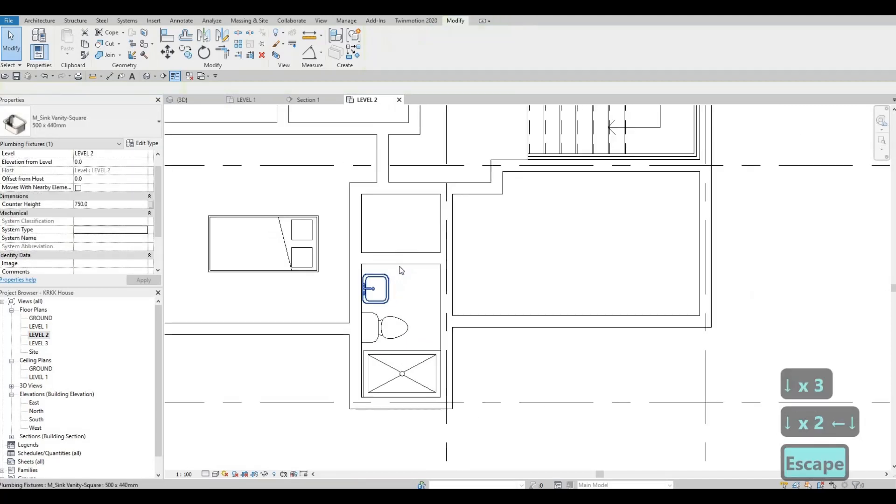
# Step: Nudge the bathroom partition farther south toward the sink, enlarging the small room to its north
pyautogui.press('Escape')
pyautogui.click(399, 263)
pyautogui.press('Down')
pyautogui.press('Down')
pyautogui.press('Down')
pyautogui.press('Down')
pyautogui.press('Down')
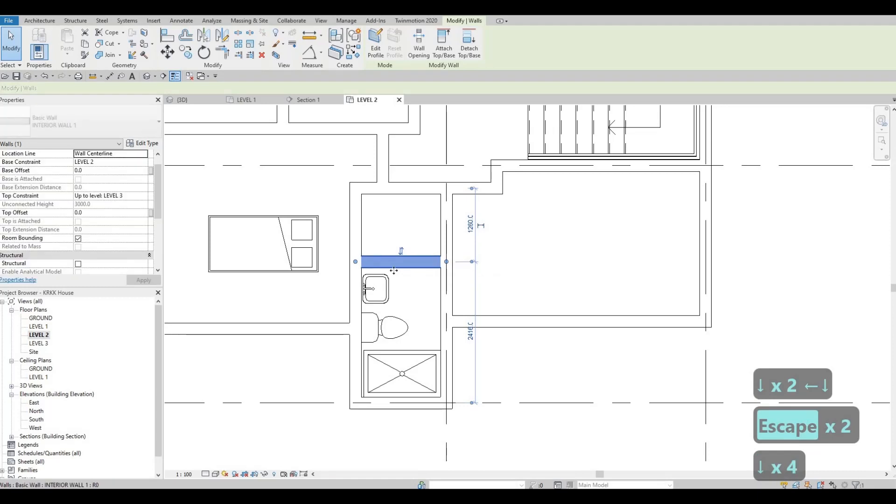
pyautogui.moveTo(407, 308); pyautogui.dragTo(404, 343, button='middle')
pyautogui.scroll(-2, 404, 343)
pyautogui.press('Escape')
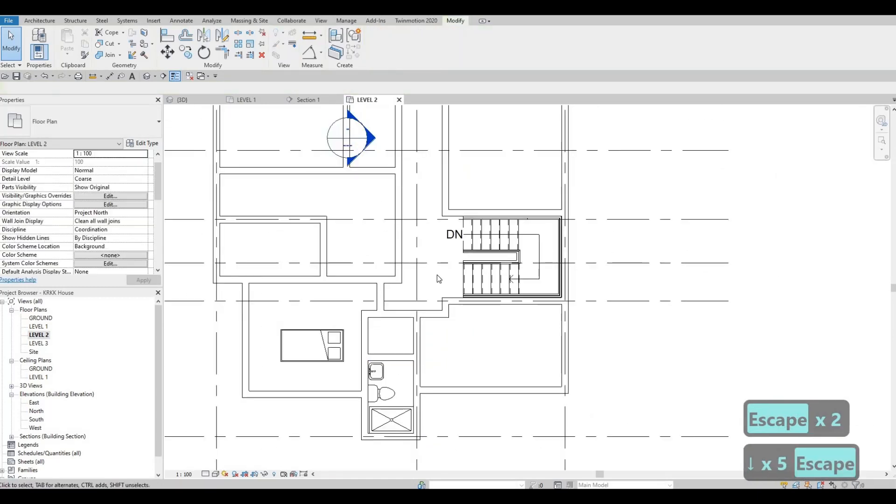
# Step: Hide the Section 1 line as an element in the LEVEL 2 floor plan
pyautogui.scroll(-3, 414, 298)
pyautogui.press('Escape')
pyautogui.moveTo(383, 203); pyautogui.dragTo(382, 231, button='middle')
pyautogui.scroll(2, 382, 230)
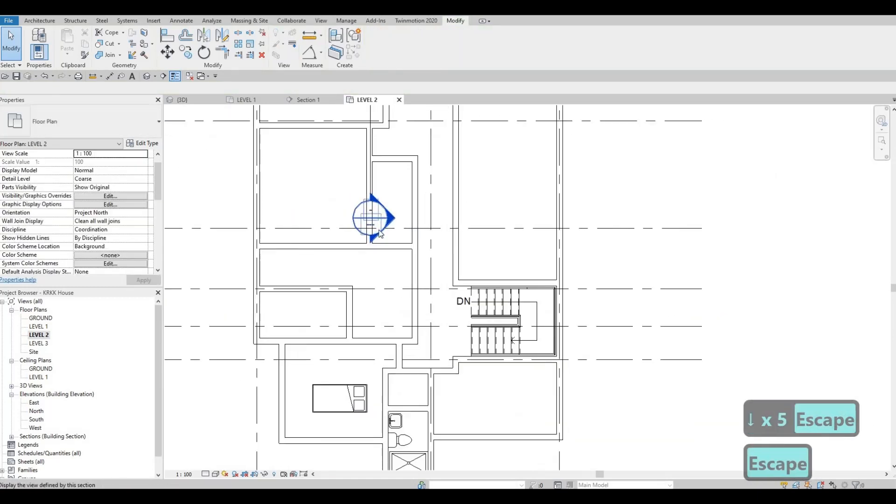
pyautogui.moveTo(374, 143); pyautogui.dragTo(374, 208, button='middle')
pyautogui.click(371, 152)
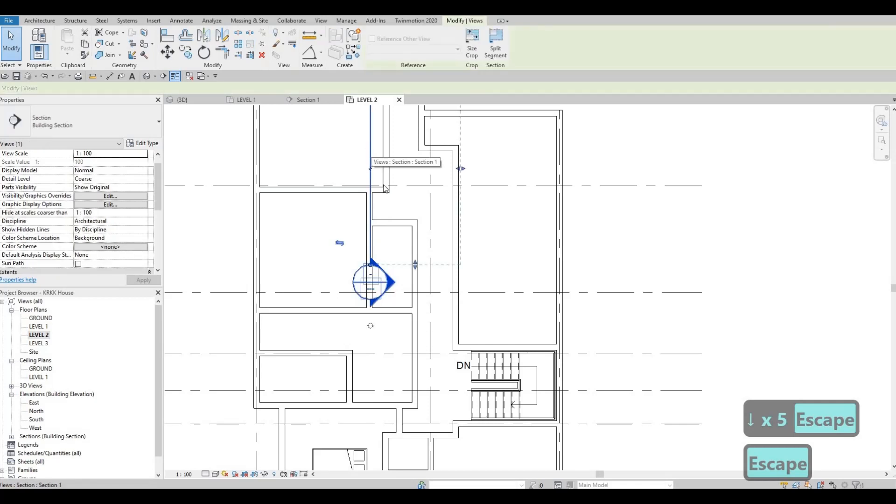
pyautogui.rightClick(371, 149)
pyautogui.moveTo(423, 232)
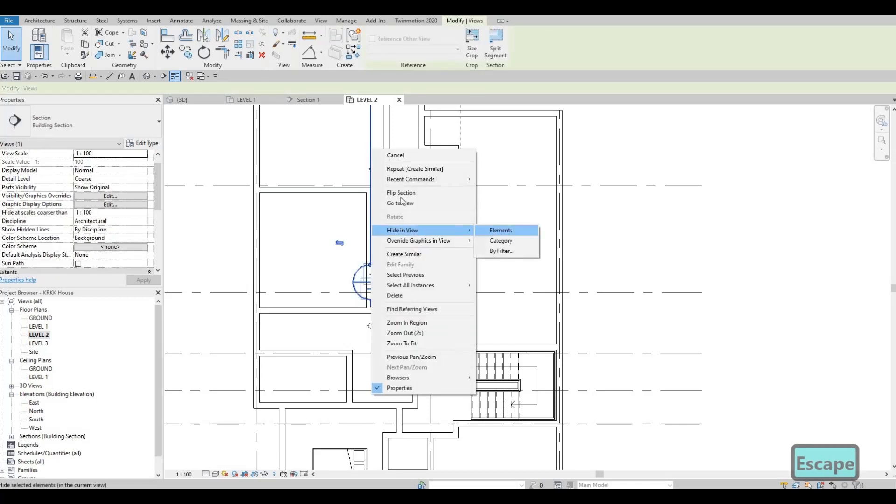
pyautogui.click(500, 230)
pyautogui.press('Escape')
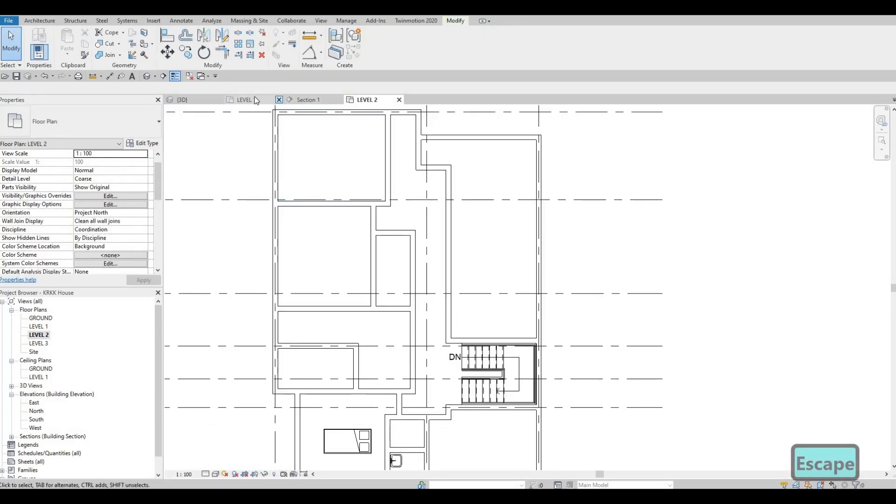
# Step: Check the LEVEL 1 plan around the kitchen and living area, and examine the LEVEL 2 corridor and stair area
pyautogui.click(245, 100)
pyautogui.scroll(5, 437, 241)
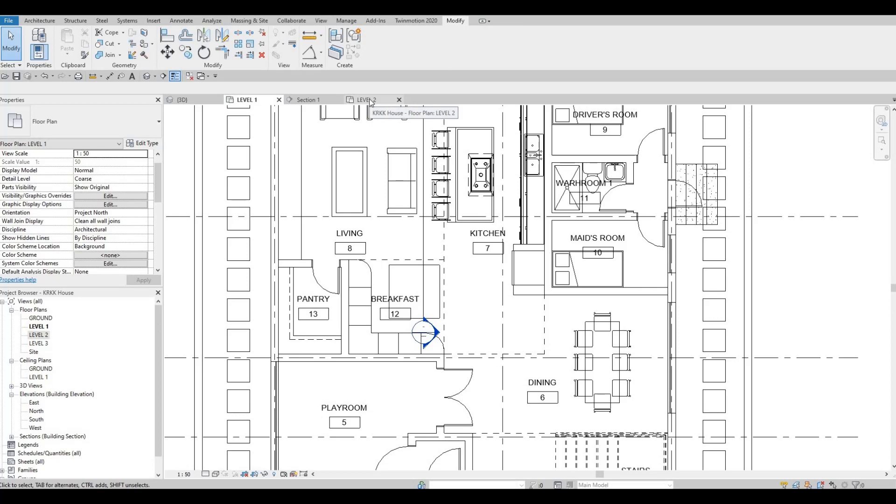
pyautogui.press('Escape')
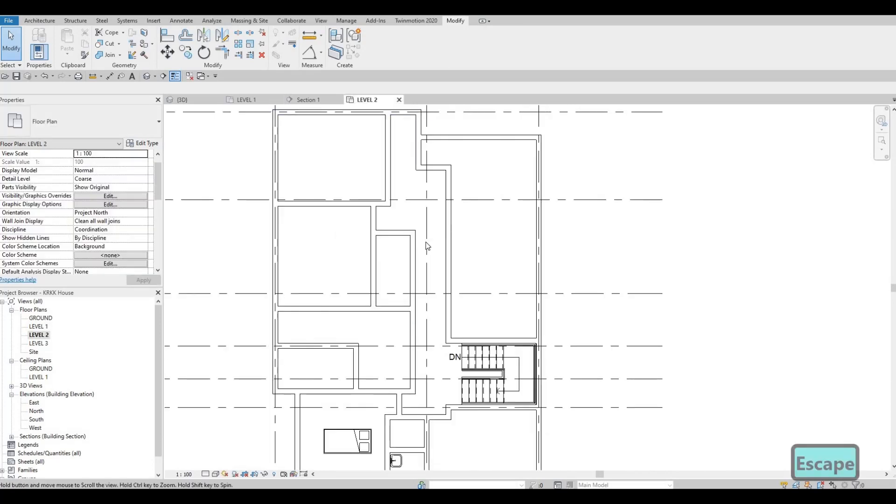
pyautogui.scroll(-2, 426, 241)
pyautogui.moveTo(455, 250); pyautogui.dragTo(464, 230, button='middle')
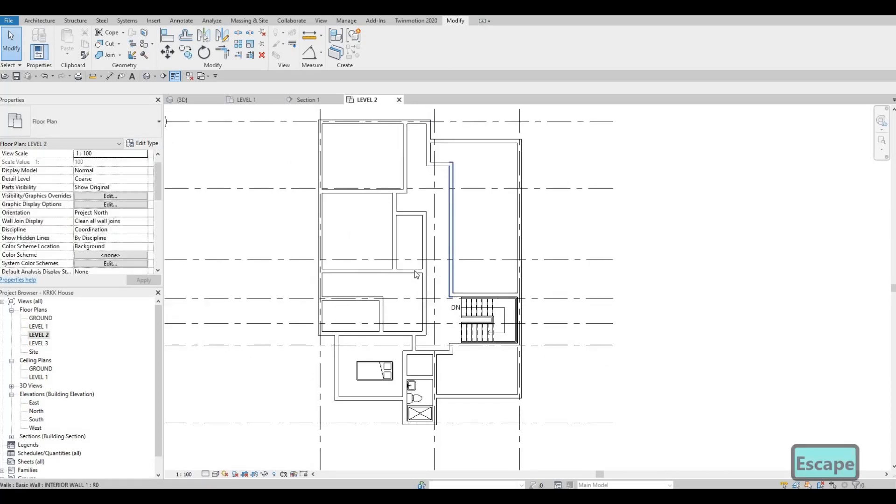
pyautogui.scroll(-3, 430, 325)
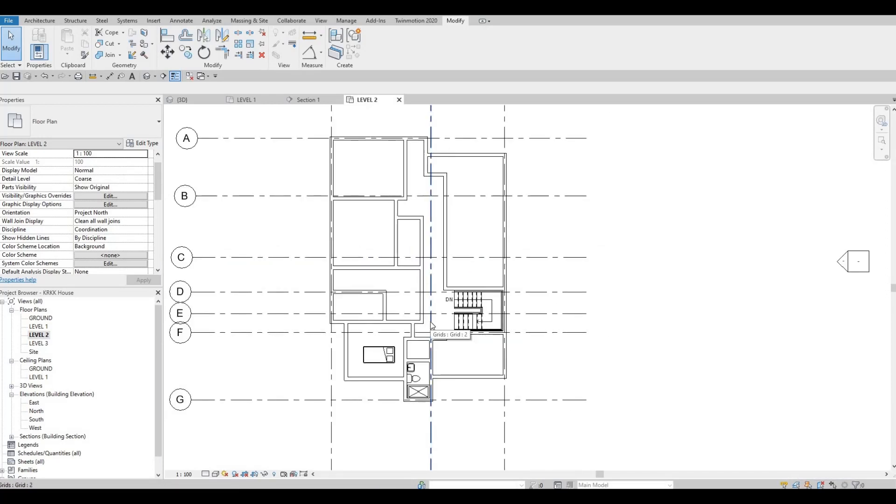
pyautogui.press('Escape')
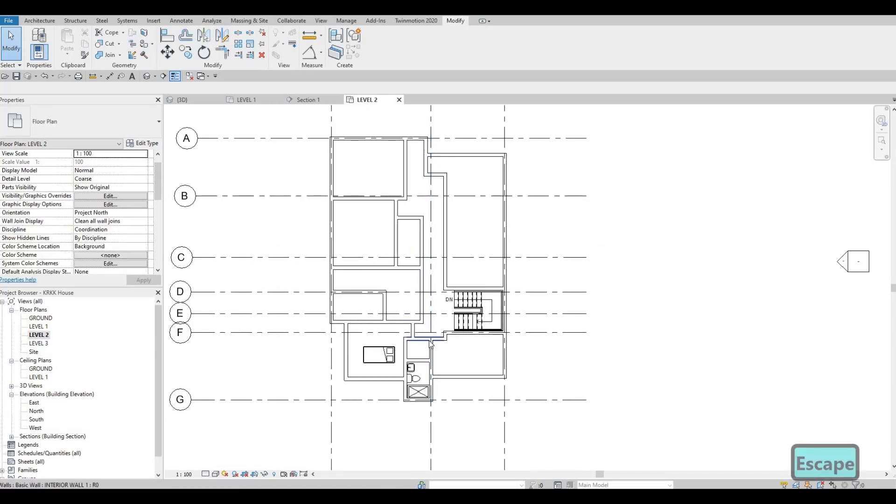
pyautogui.scroll(3, 434, 340)
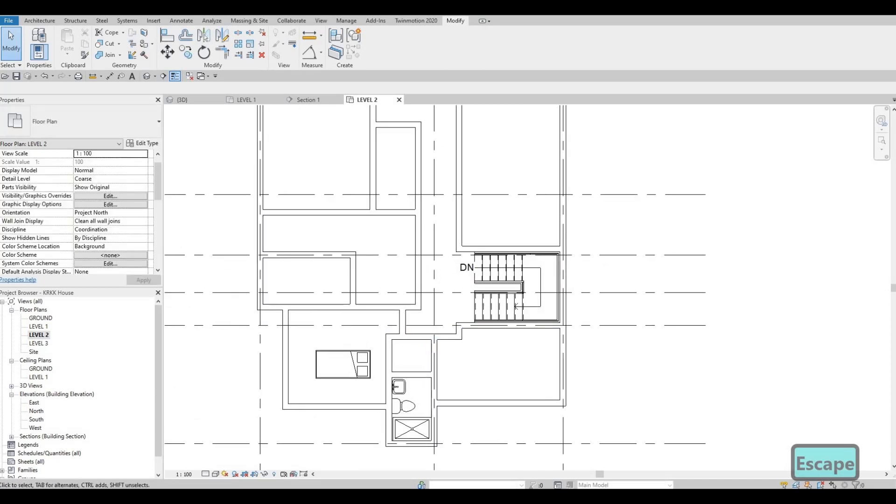
pyautogui.press('Escape')
pyautogui.scroll(3, 476, 372)
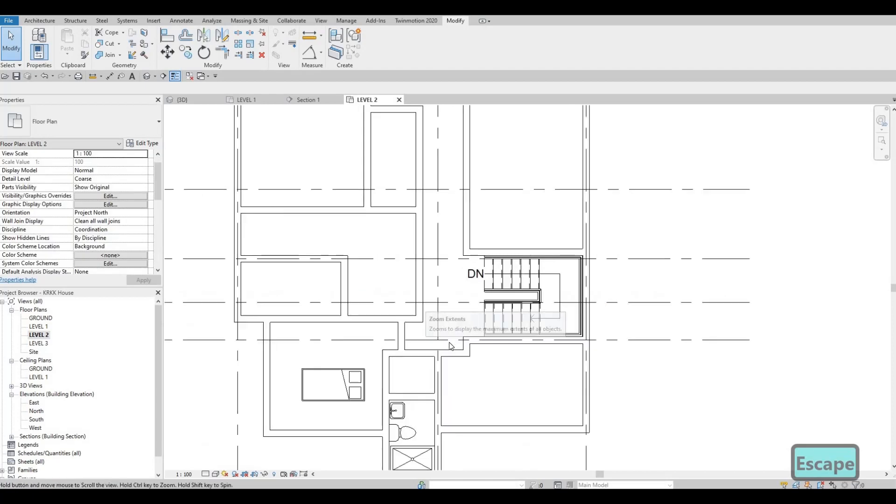
# Step: Nudge the short north-south wall at the stair's southwest corner east until it is 1235 mm from the grid line
pyautogui.scroll(2, 475, 372)
pyautogui.click(476, 365)
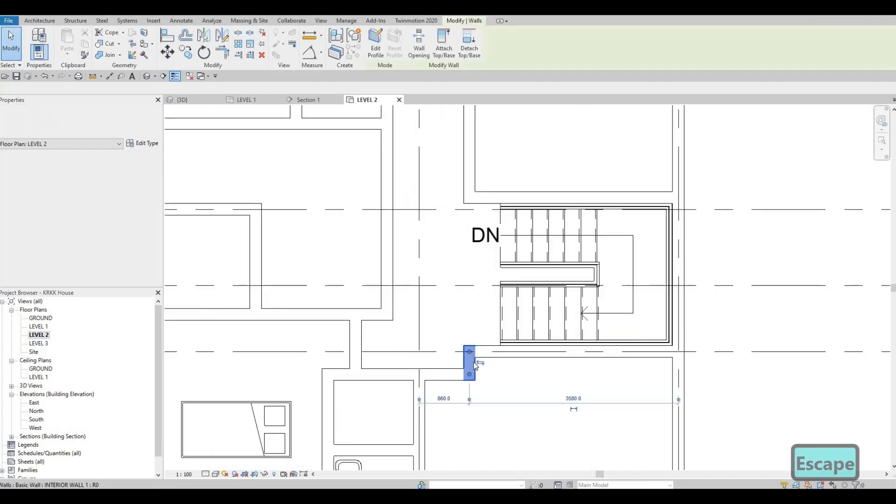
pyautogui.scroll(3, 475, 364)
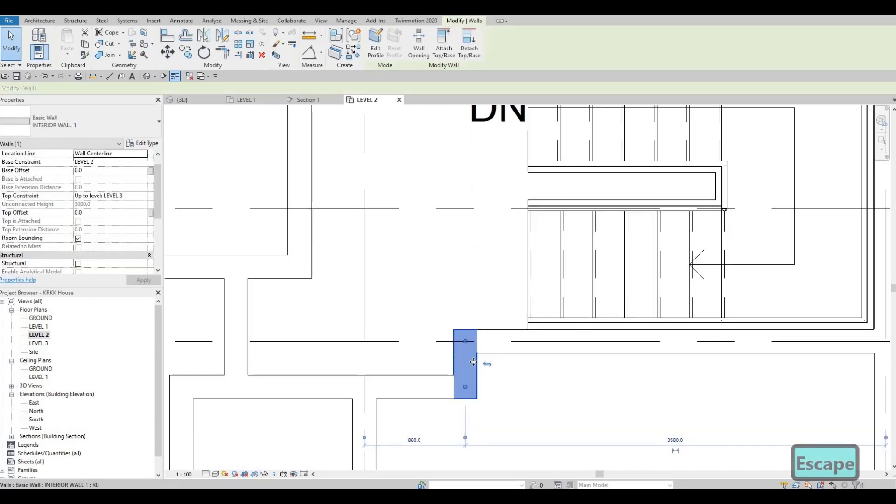
pyautogui.press('Right')
pyautogui.press('Right')
pyautogui.press('Right')
pyautogui.press('Right')
pyautogui.press('Right')
pyautogui.press('Right')
pyautogui.press('Right')
pyautogui.press('Right')
pyautogui.press('Right')
pyautogui.press('Right')
pyautogui.press('Right')
pyautogui.press('Right')
pyautogui.press('Right')
pyautogui.press('Right')
pyautogui.press('Right')
pyautogui.press('Right')
pyautogui.press('Right')
pyautogui.press('Right')
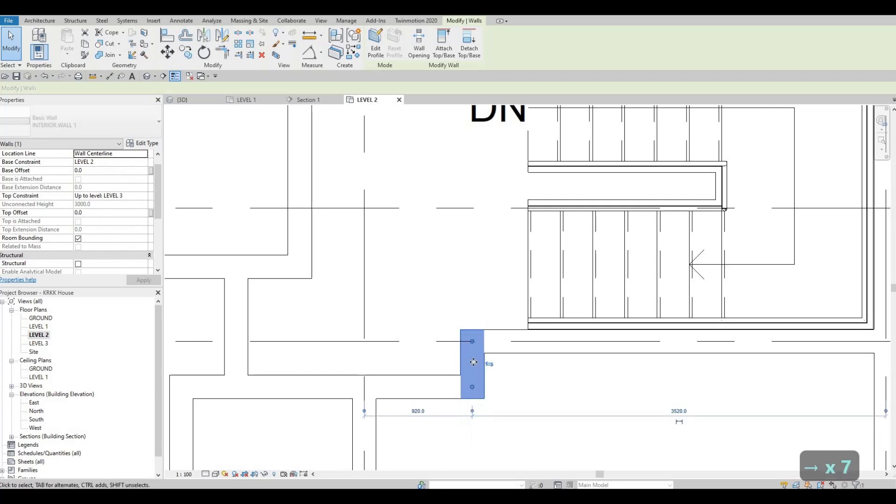
pyautogui.press('Right')
pyautogui.press('Right')
pyautogui.press('Right')
pyautogui.press('Right')
pyautogui.press('Right')
pyautogui.press('Right')
pyautogui.press('Right')
pyautogui.press('Right')
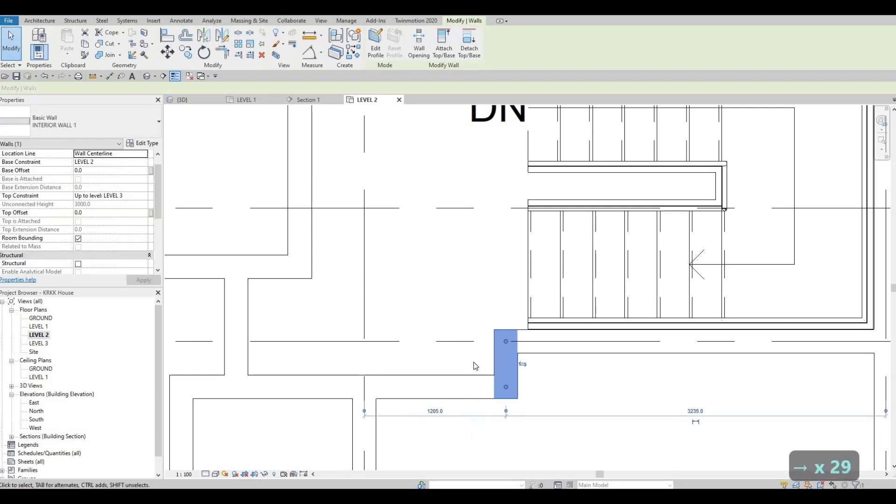
pyautogui.press('Right')
pyautogui.press('Right')
pyautogui.press('Escape')
pyautogui.press('Escape')
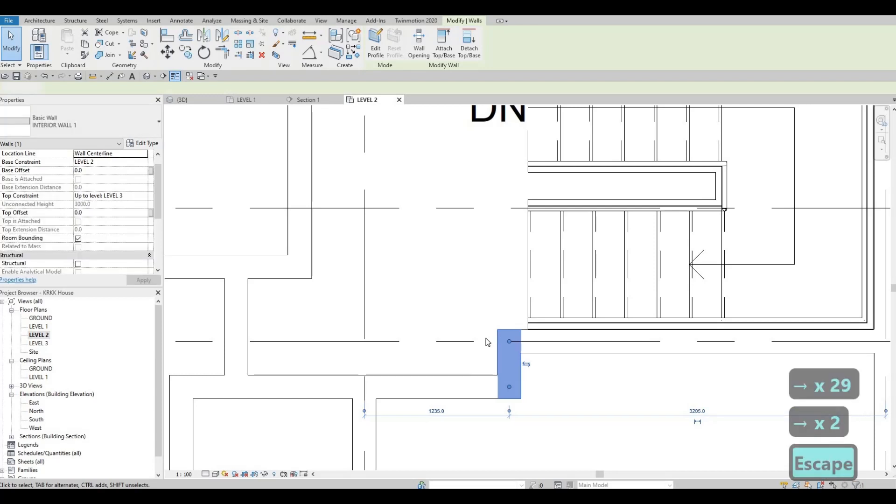
# Step: Nudge the short wall beside the stair farther east, to 1295 mm from the grid line, in line with the stair's first riser
pyautogui.moveTo(515, 347); pyautogui.dragTo(516, 350, button='middle')
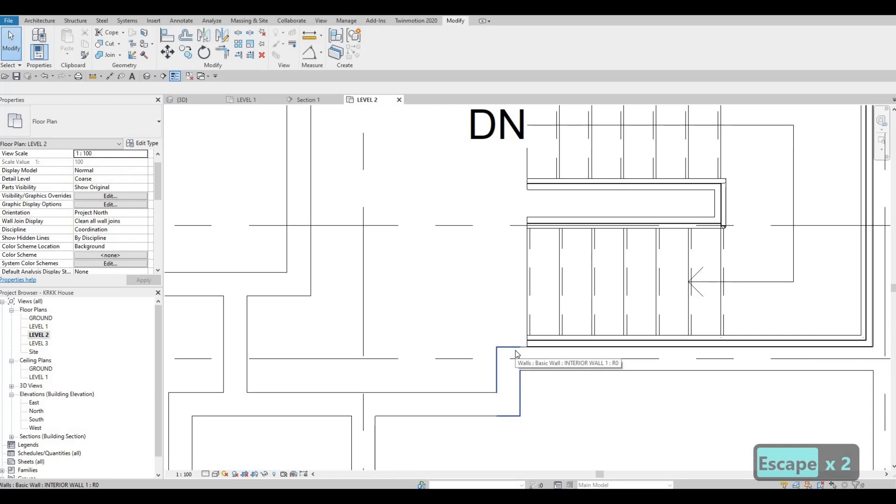
pyautogui.press('Right')
pyautogui.press('Right')
pyautogui.press('Right')
pyautogui.press('Escape')
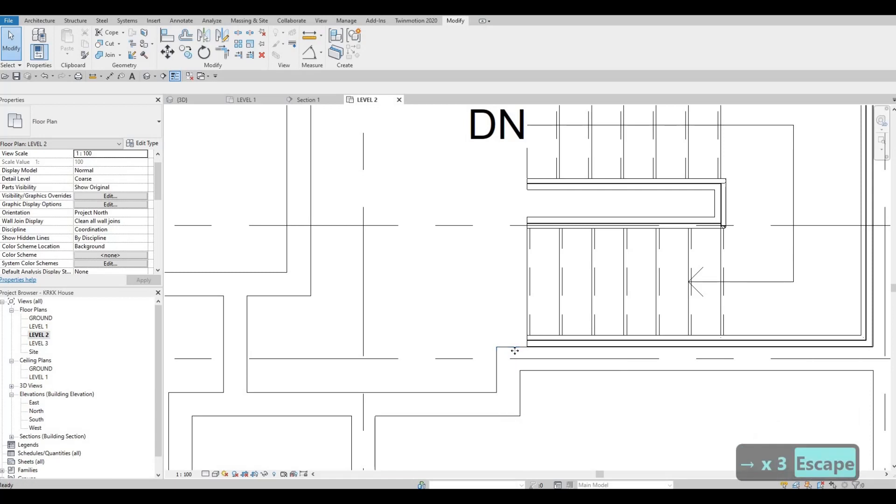
pyautogui.click(515, 350)
pyautogui.press('Right')
pyautogui.press('Right')
pyautogui.press('Right')
pyautogui.press('Right')
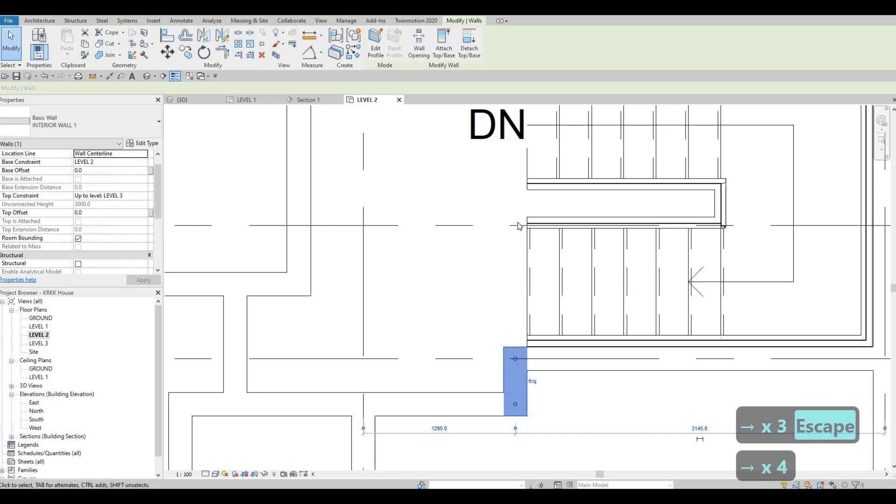
# Step: Shorten the northwest room's east wall from its south end, leaving a short stub off the north exterior wall
pyautogui.moveTo(514, 273); pyautogui.dragTo(536, 461, button='middle')
pyautogui.scroll(-2, 536, 461)
pyautogui.moveTo(422, 152); pyautogui.dragTo(451, 374, button='middle')
pyautogui.scroll(-3, 443, 242)
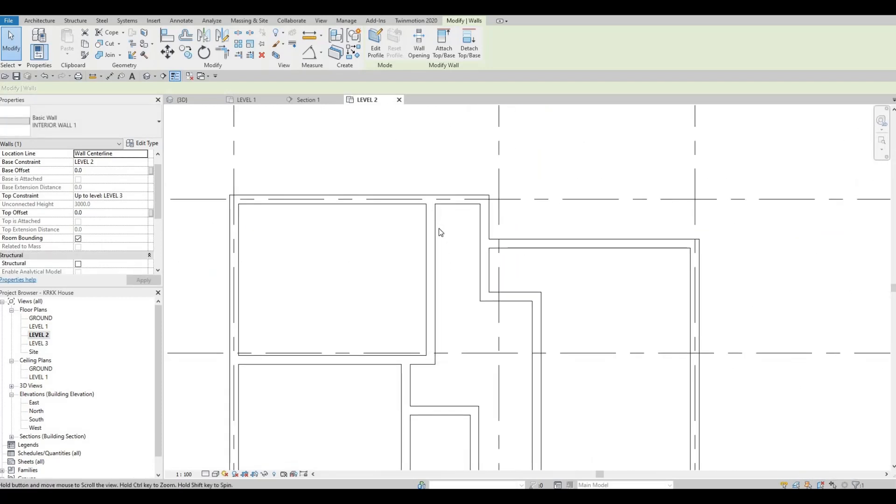
pyautogui.moveTo(435, 302); pyautogui.dragTo(439, 230, button='middle')
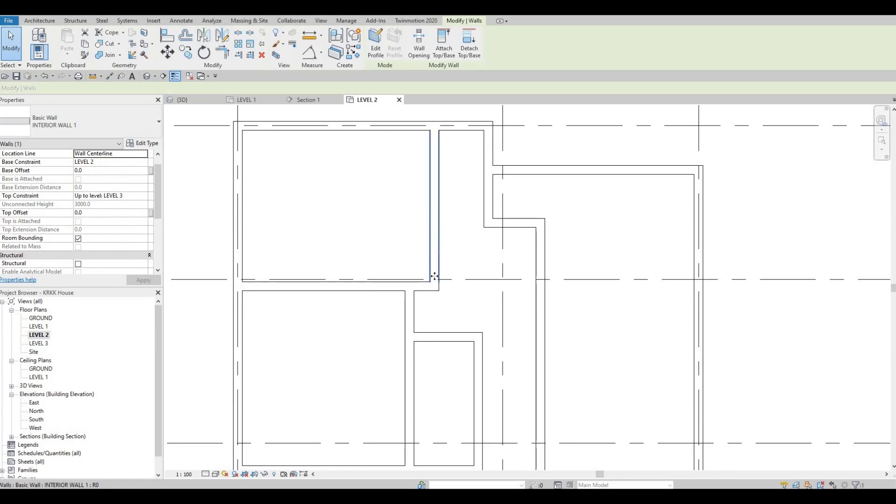
pyautogui.moveTo(434, 286); pyautogui.dragTo(434, 214)
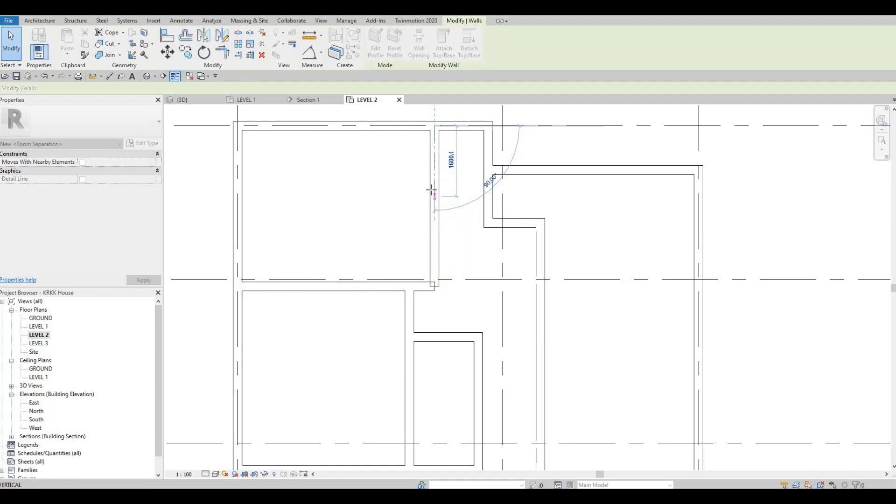
# Step: Pull the east end of the northwest room's south wall back to the adjoining north-south wall, 3890 mm from the west wall
pyautogui.moveTo(432, 280); pyautogui.dragTo(418, 277)
pyautogui.click(417, 286)
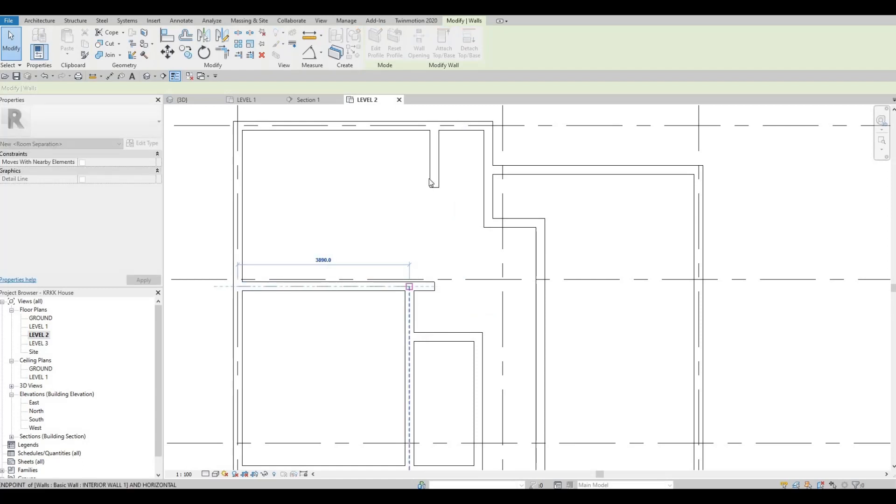
pyautogui.press('Escape')
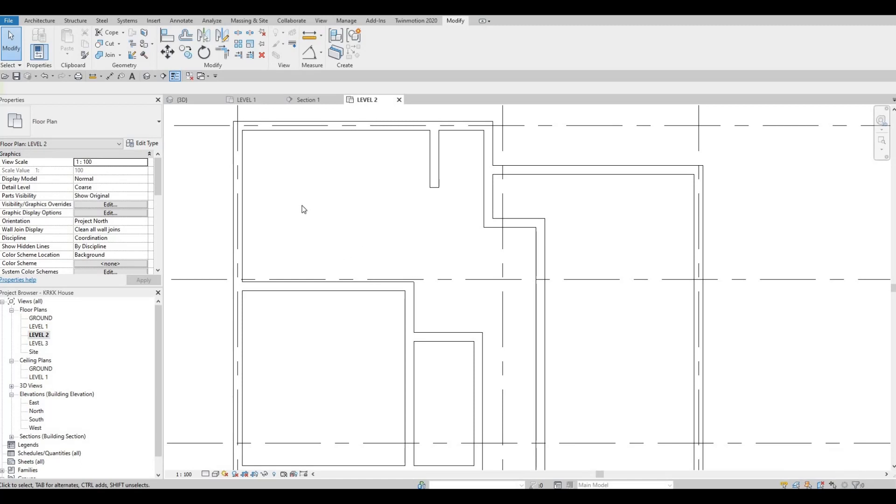
pyautogui.moveTo(402, 190); pyautogui.dragTo(404, 190, button='middle')
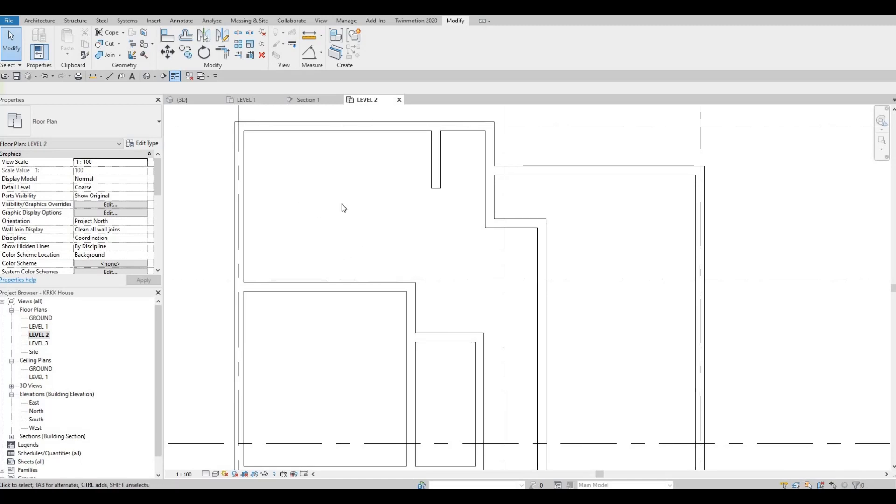
pyautogui.scroll(-5, 440, 200)
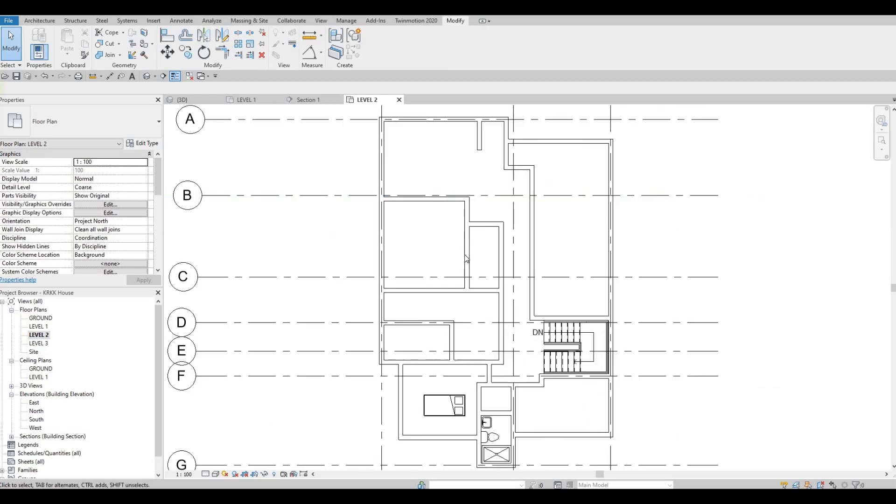
# Step: Place two M_Sink Vanity-Square 500 x 440mm sinks side by side against the west bathroom's north wall, near its east end
pyautogui.press('Escape')
pyautogui.scroll(3, 483, 359)
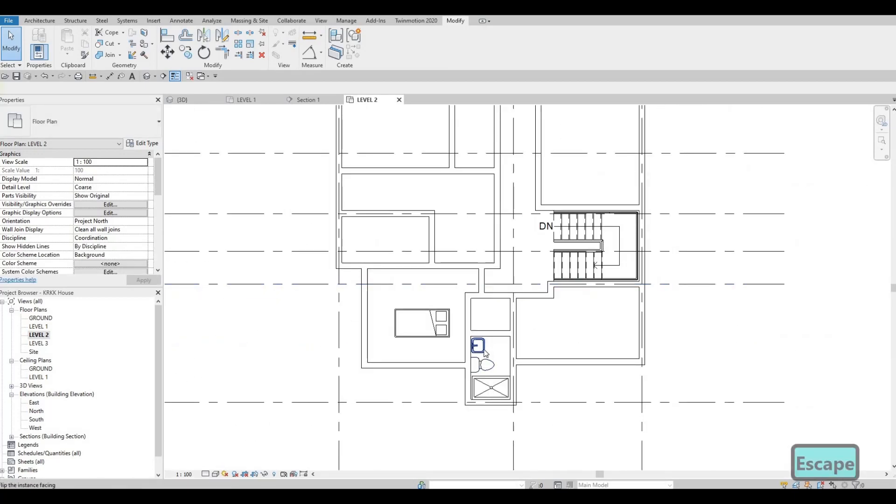
pyautogui.click(481, 348)
pyautogui.press('c')
pyautogui.press('s')
pyautogui.scroll(2, 400, 219)
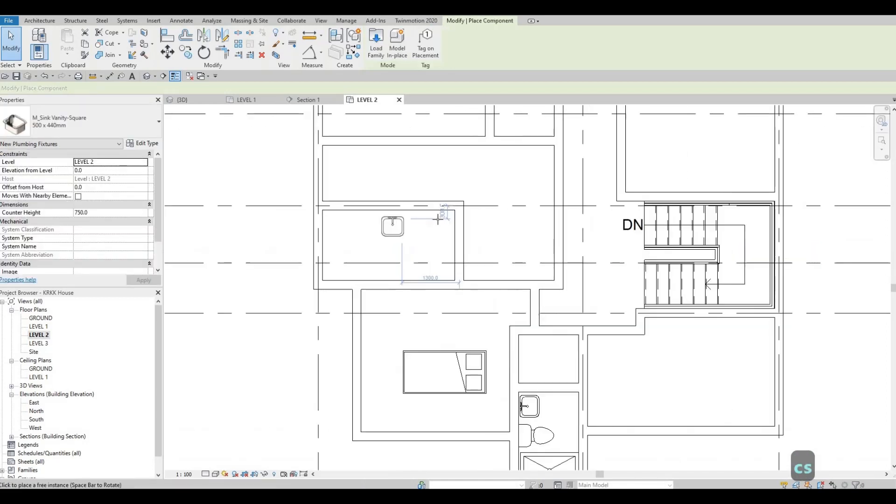
pyautogui.scroll(4, 438, 220)
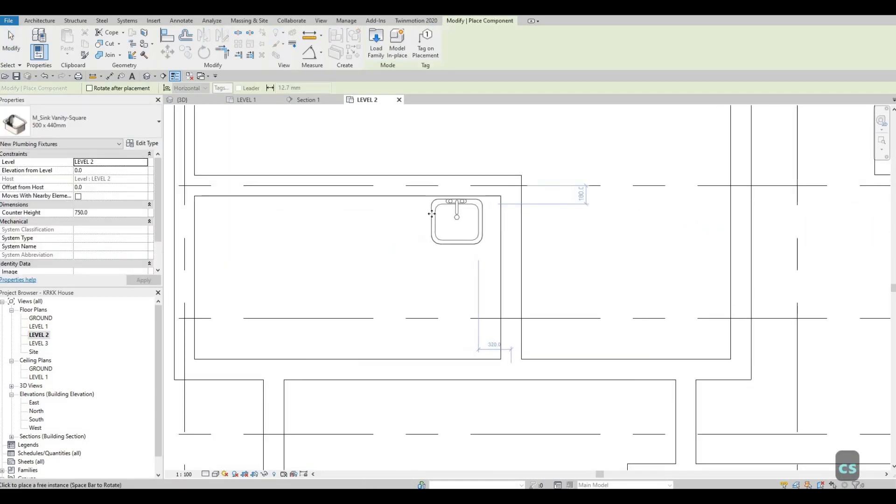
pyautogui.click(436, 213)
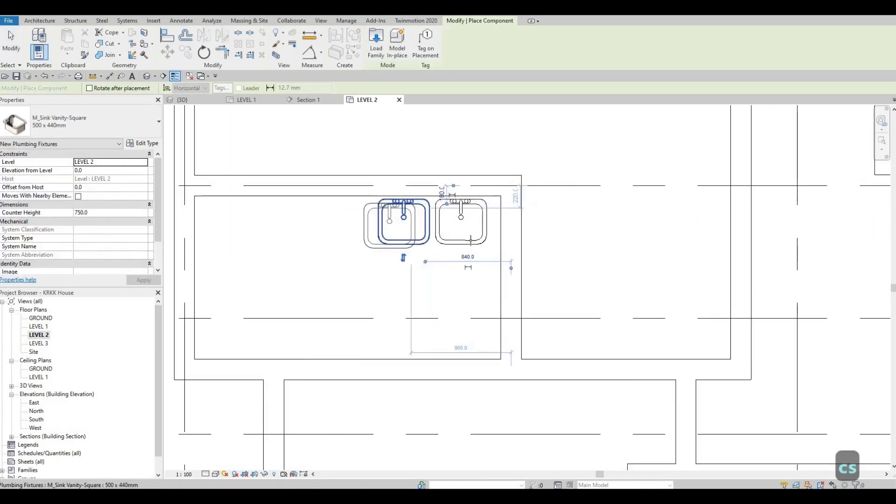
pyautogui.scroll(-2, 536, 299)
pyautogui.moveTo(616, 397); pyautogui.dragTo(522, 313, button='middle')
pyautogui.scroll(-1, 522, 313)
pyautogui.press('Escape')
pyautogui.moveTo(517, 388); pyautogui.dragTo(493, 288, button='middle')
pyautogui.press('Escape')
pyautogui.press('Escape')
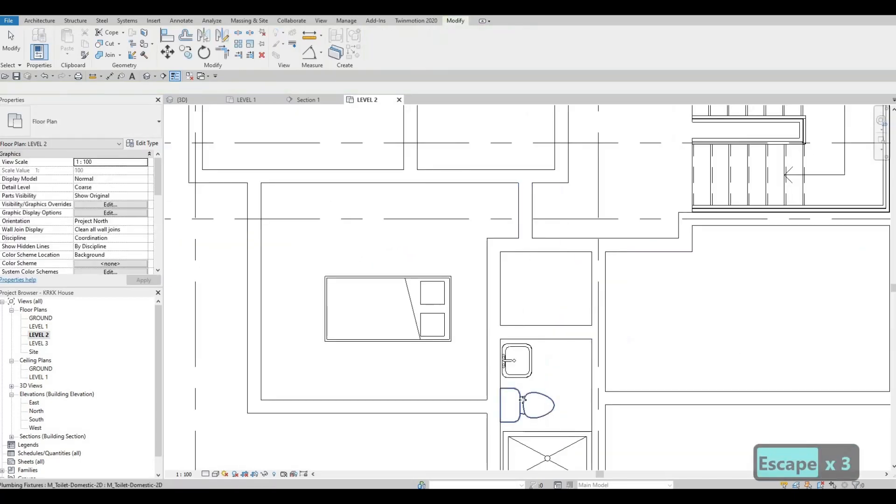
# Step: Add another M_Toilet-Domestic-2D on the west bathroom's north wall, just west of the two sinks
pyautogui.click(522, 399)
pyautogui.press('c')
pyautogui.press('s')
pyautogui.moveTo(386, 266); pyautogui.dragTo(451, 406, button='middle')
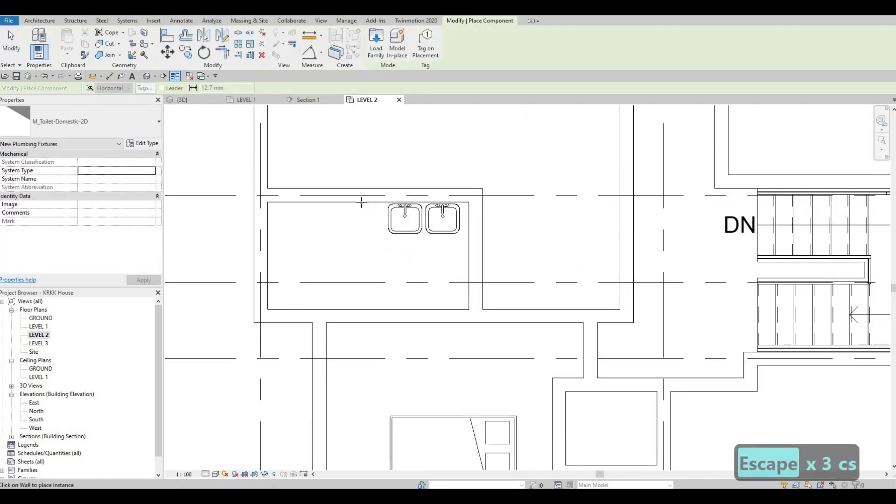
pyautogui.moveTo(508, 393); pyautogui.dragTo(508, 354, button='middle')
pyautogui.press('Escape')
pyautogui.scroll(-2, 511, 362)
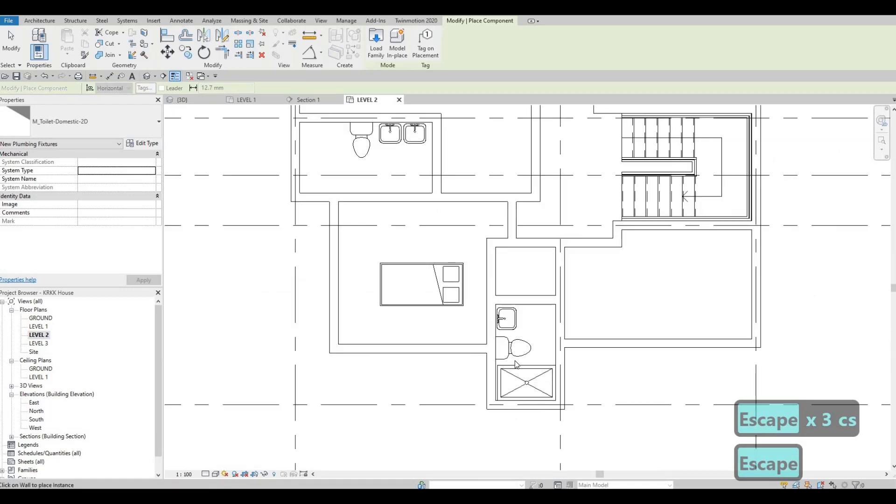
pyautogui.press('Escape')
# Step: Place another SHOWER 1 stall in the west bathroom's southwest corner, turned with its long side along the west wall
pyautogui.click(506, 361)
pyautogui.press('c')
pyautogui.press('s')
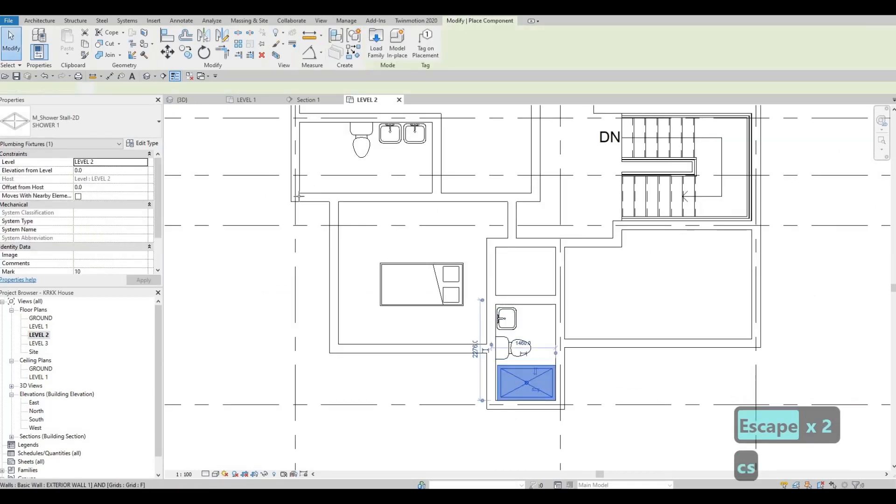
pyautogui.scroll(2, 315, 187)
pyautogui.click(291, 195)
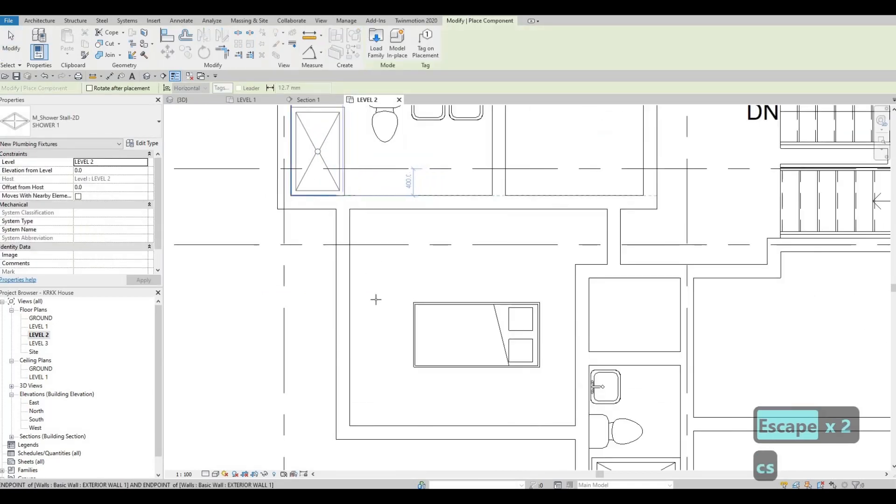
pyautogui.moveTo(360, 140); pyautogui.dragTo(376, 299, button='middle')
pyautogui.press('Escape')
pyautogui.press('Escape')
pyautogui.press('Escape')
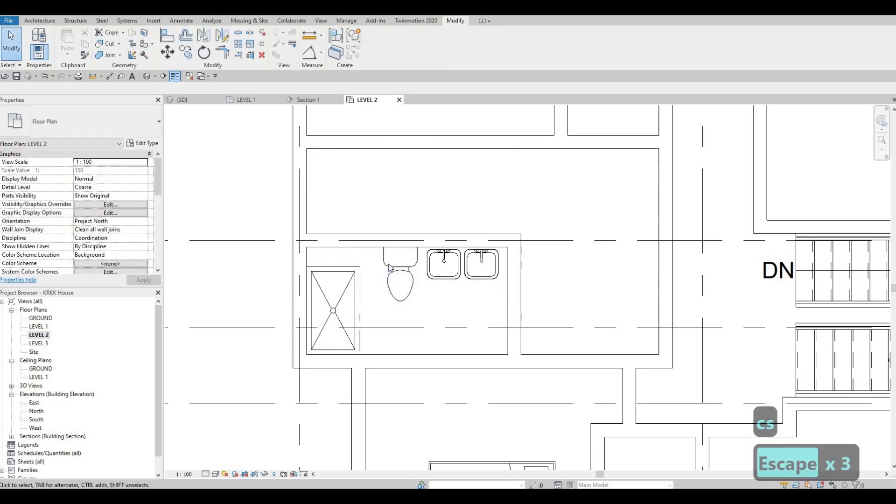
# Step: Nudge the west bathroom's toilet west along the wall, closer to the shower stall
pyautogui.click(387, 264)
pyautogui.press('Left')
pyautogui.press('Left')
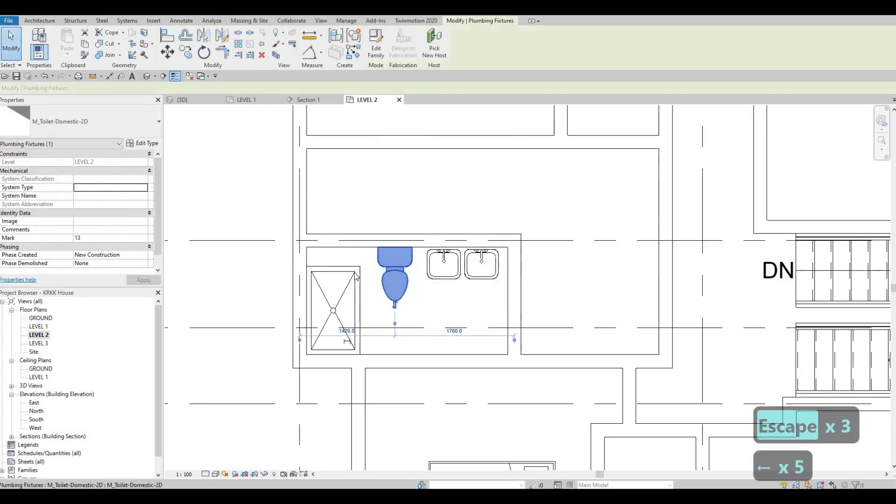
pyautogui.press('Left')
pyautogui.press('Left')
pyautogui.press('Escape')
# Step: Duplicate the west bathroom shower stall's type as SHOWER 2
pyautogui.click(355, 275)
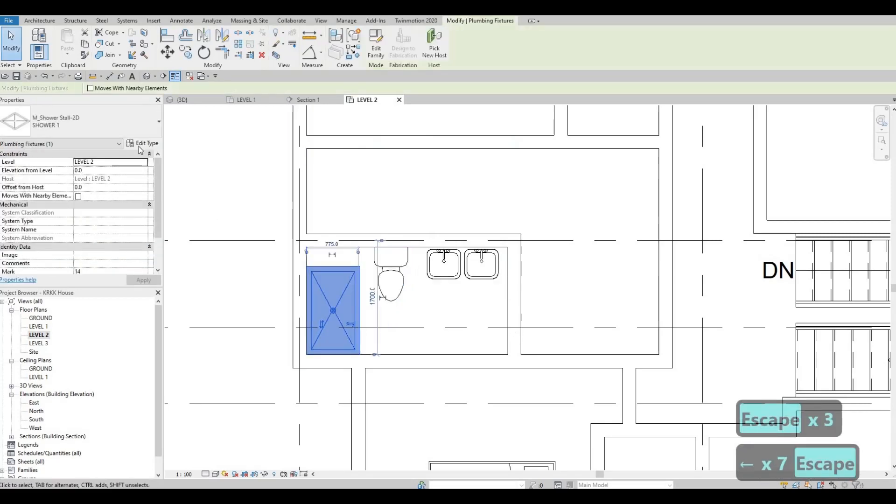
pyautogui.click(142, 143)
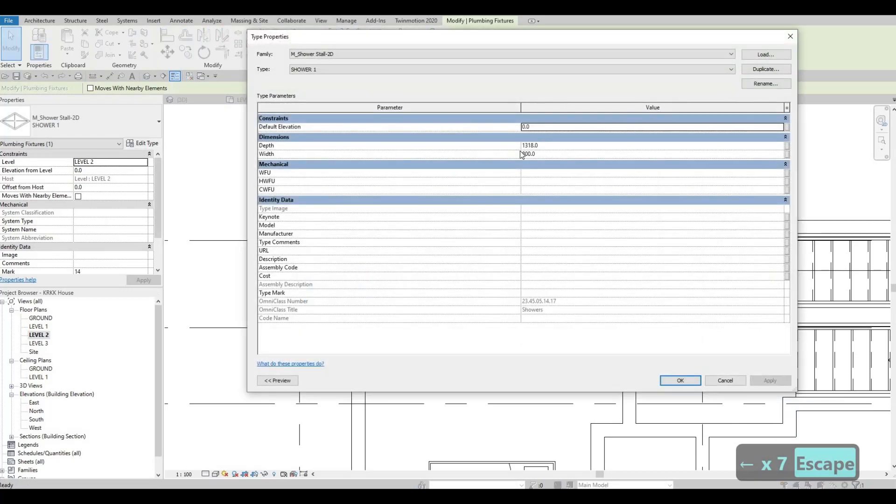
pyautogui.click(766, 69)
pyautogui.click(522, 232)
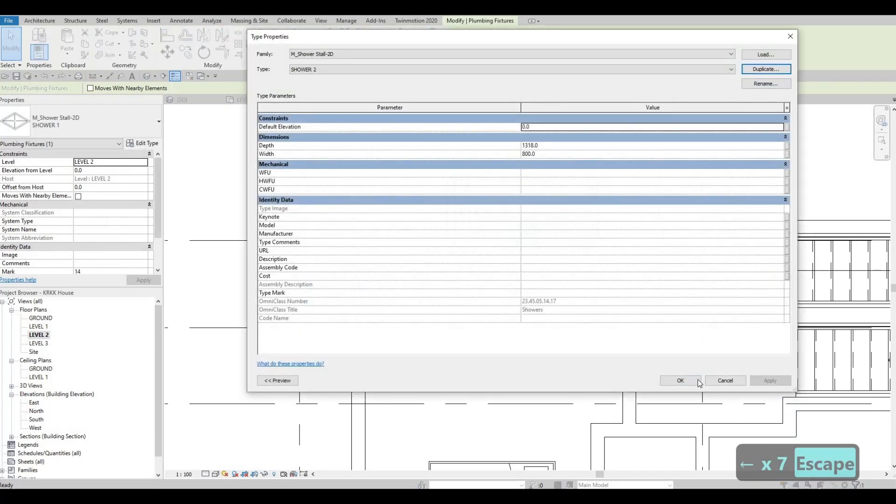
pyautogui.press('Escape')
pyautogui.press('Escape')
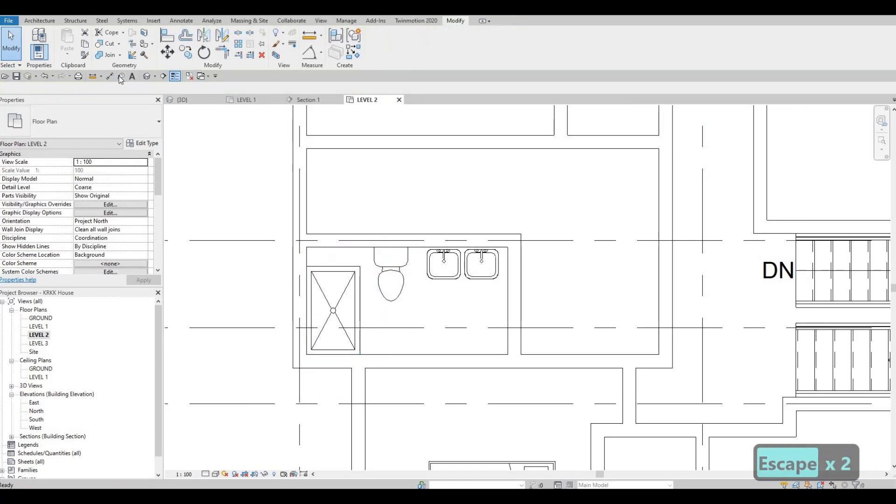
# Step: Dimension the west bathroom's clear span between the inner faces of its north and south walls, placing the dimension outside the west wall
pyautogui.press('d')
pyautogui.press('i')
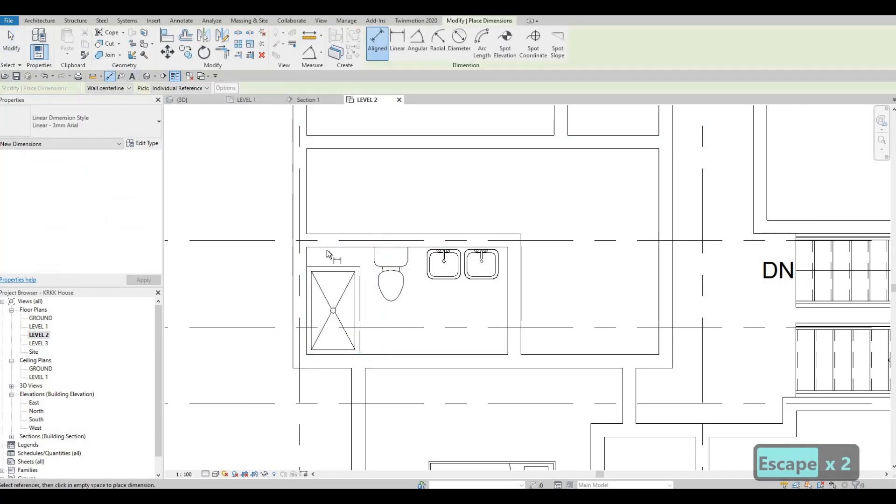
pyautogui.press('Tab')
pyautogui.click(326, 269)
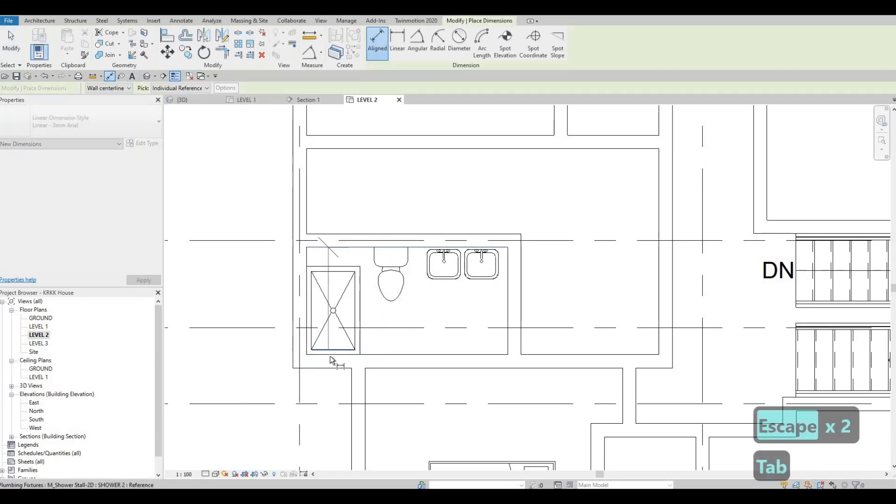
pyautogui.click(330, 360)
pyautogui.click(251, 291)
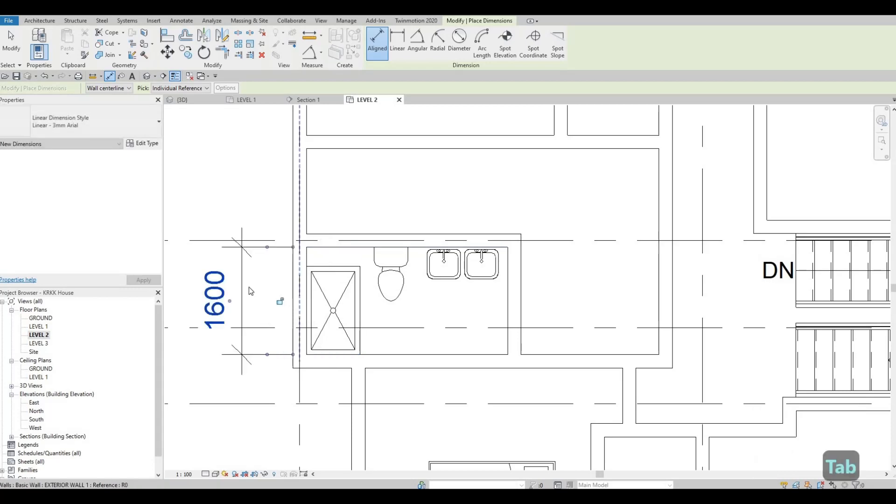
pyautogui.press('Escape')
pyautogui.press('Escape')
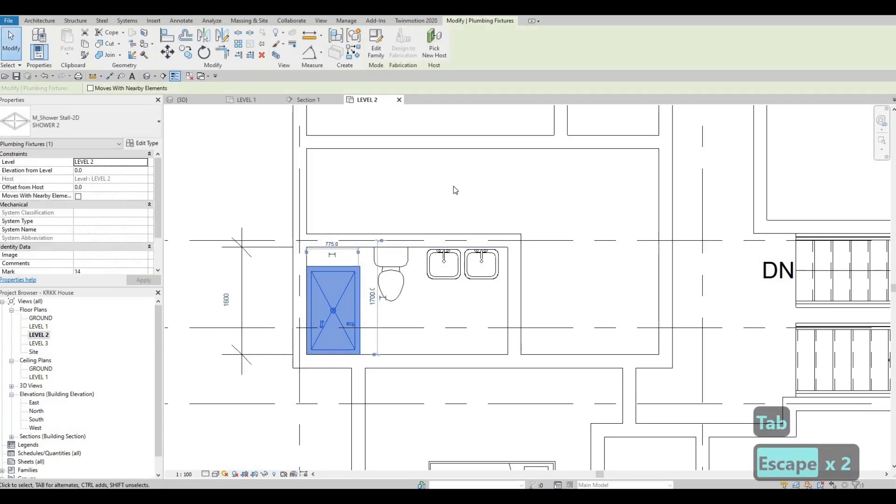
# Step: Set the SHOWER 2 type's depth to 1600 and width to 900
pyautogui.click(558, 139)
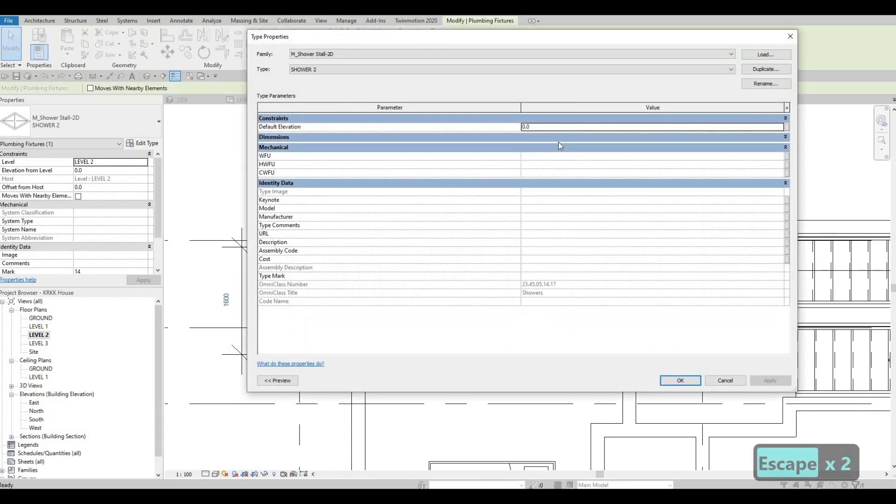
pyautogui.click(552, 137)
pyautogui.click(551, 145)
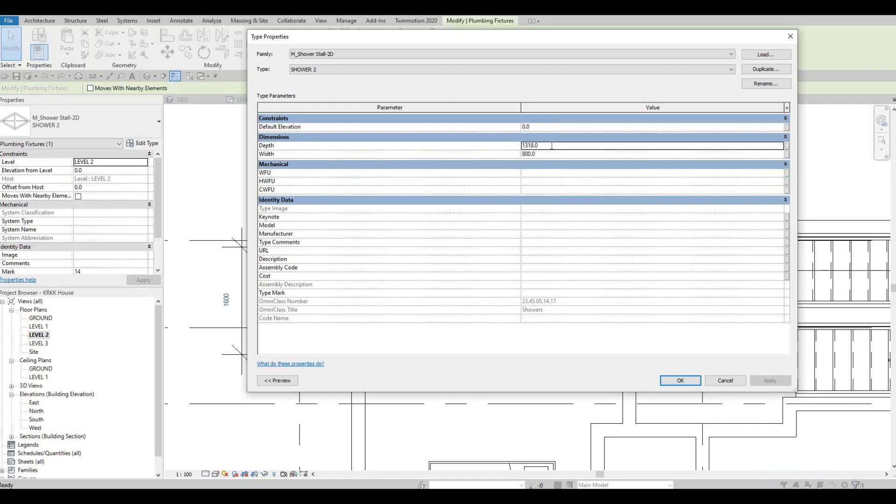
pyautogui.write('1600')
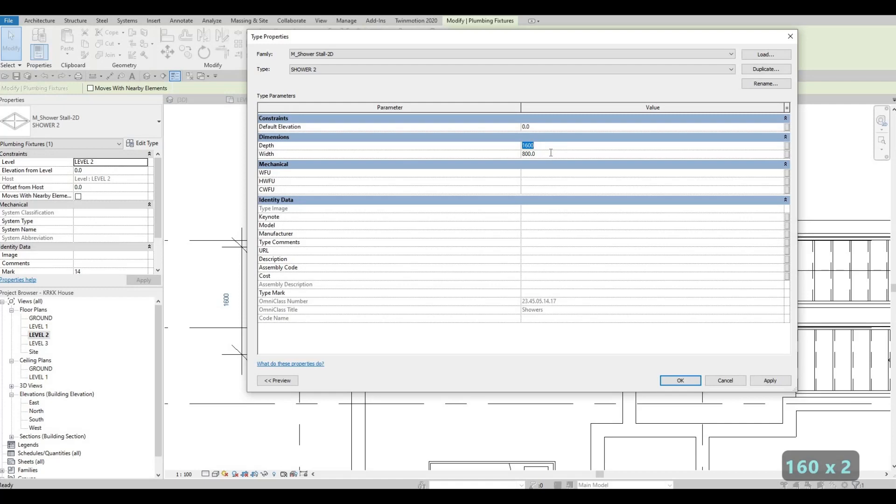
pyautogui.write('90')
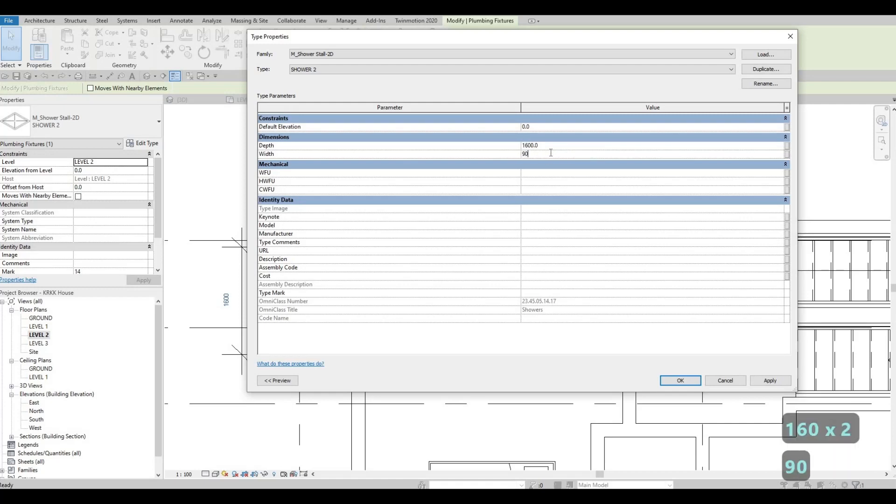
pyautogui.write('0')
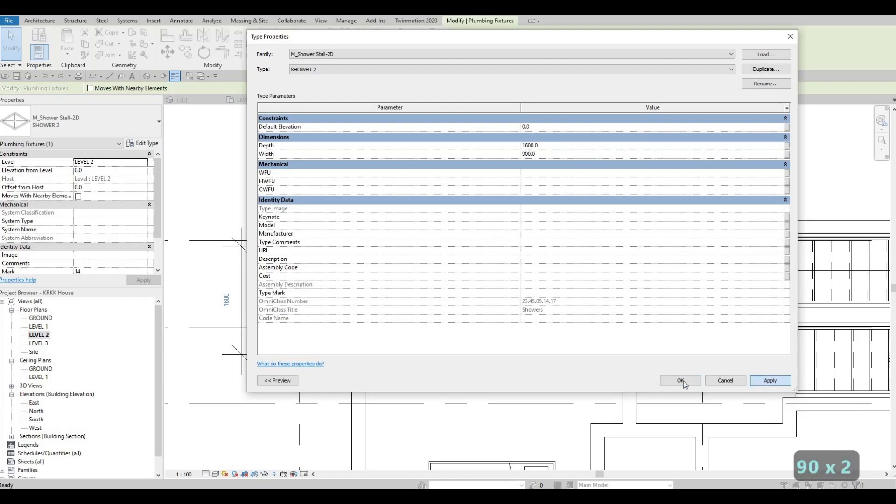
pyautogui.click(681, 380)
pyautogui.press('Escape')
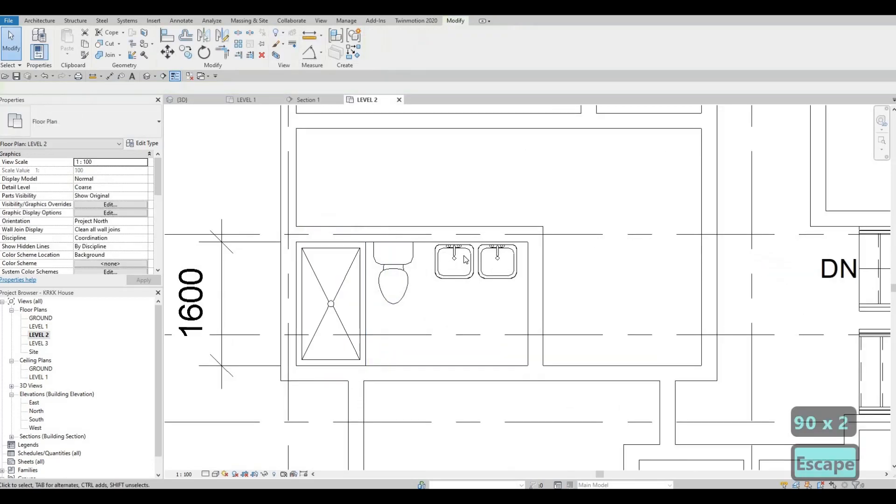
pyautogui.press('Escape')
# Step: Delete the dimension beside the west bathroom
pyautogui.moveTo(222, 288); pyautogui.dragTo(338, 270, button='middle')
pyautogui.scroll(-1, 338, 270)
pyautogui.press('Escape')
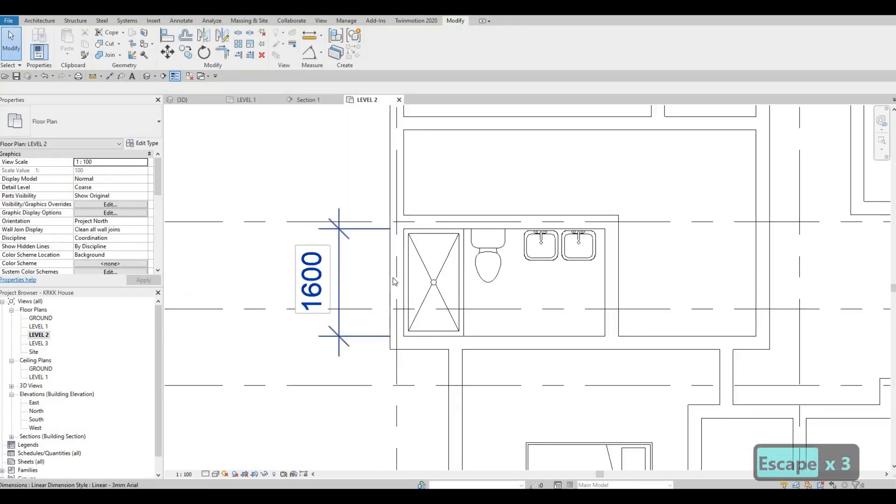
pyautogui.click(337, 269)
pyautogui.press('Delete')
# Step: Dimension the south bathroom's clear width between the inner faces of its east and west walls, placing the dimension below the shower
pyautogui.moveTo(646, 359); pyautogui.dragTo(533, 69, button='middle')
pyautogui.scroll(-1, 597, 306)
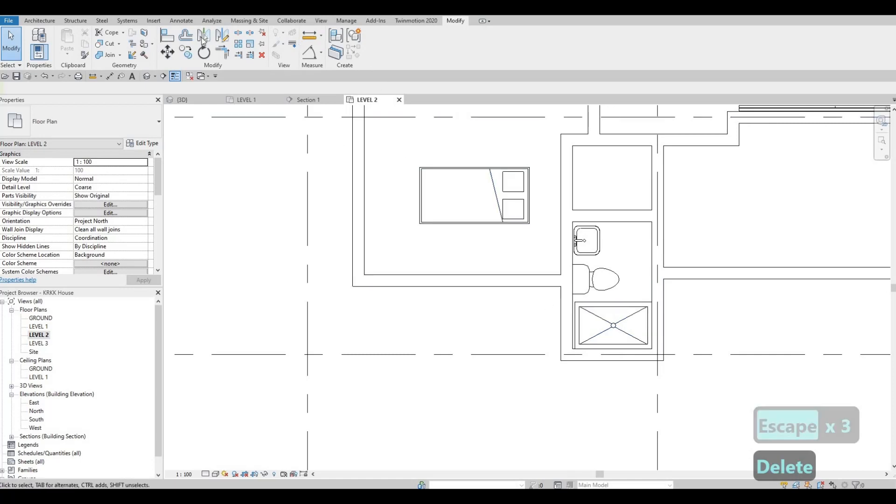
pyautogui.click(120, 76)
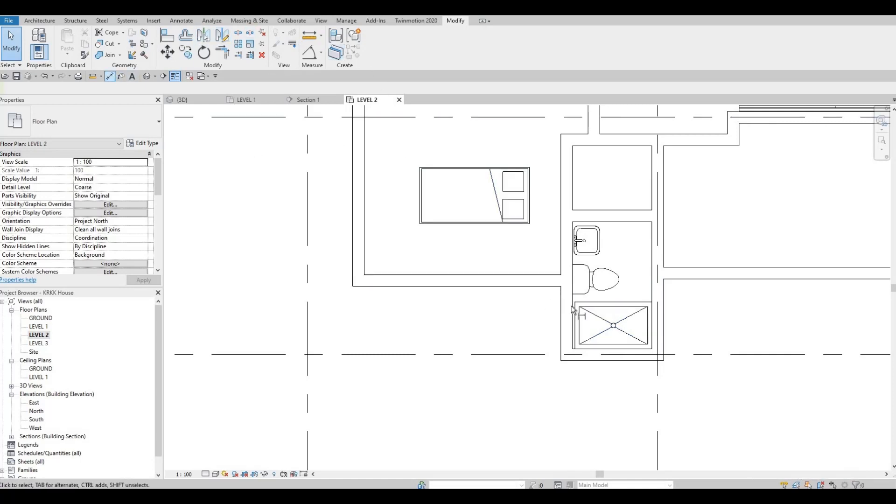
pyautogui.scroll(3, 560, 305)
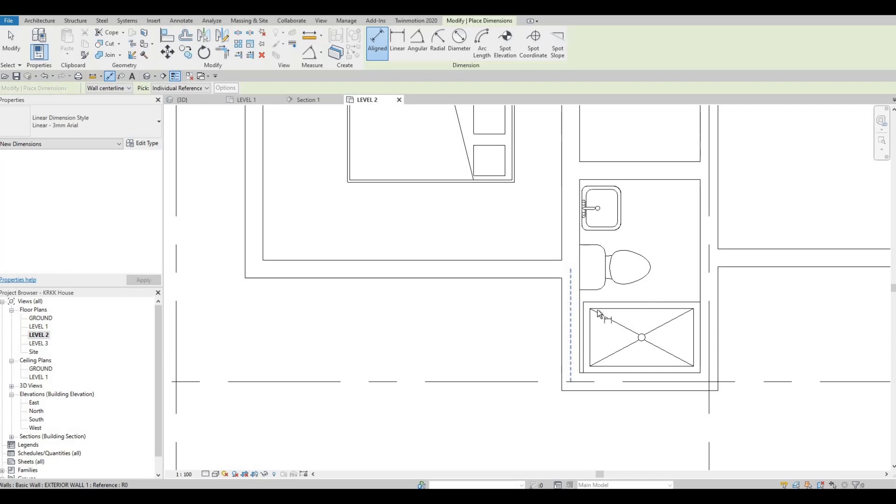
pyautogui.press('Tab')
pyautogui.click(599, 313)
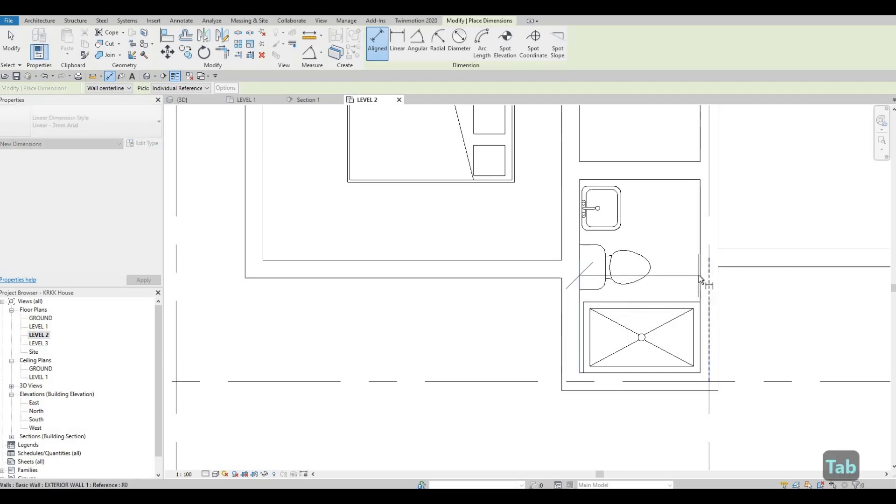
pyautogui.press('Tab')
pyautogui.click(699, 279)
pyautogui.click(676, 441)
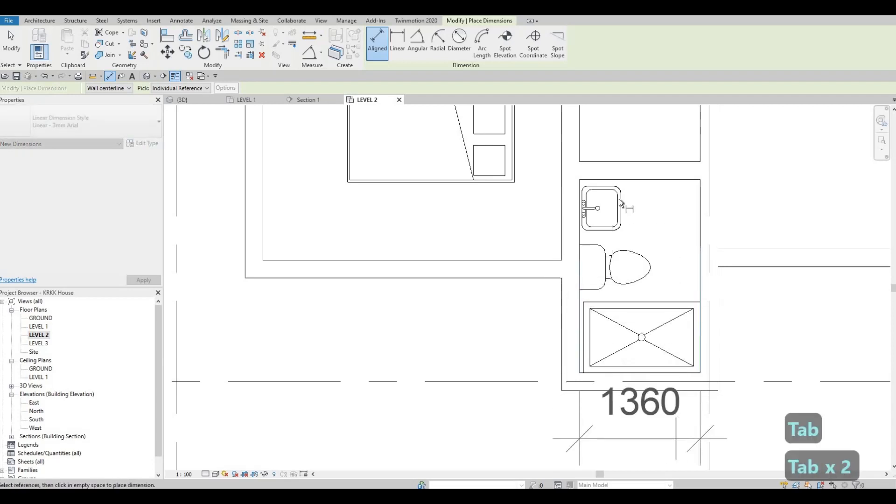
pyautogui.moveTo(601, 252); pyautogui.dragTo(618, 199, button='middle')
pyautogui.click(599, 249)
pyautogui.moveTo(581, 110); pyautogui.dragTo(577, 163, button='middle')
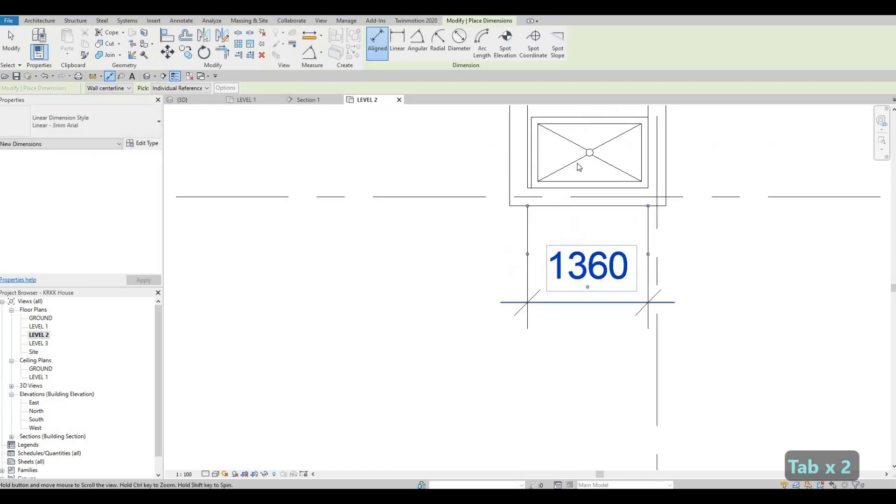
pyautogui.press('Escape')
pyautogui.press('Escape')
# Step: Duplicate the south bathroom shower stall's type as SHOWER 3
pyautogui.click(576, 161)
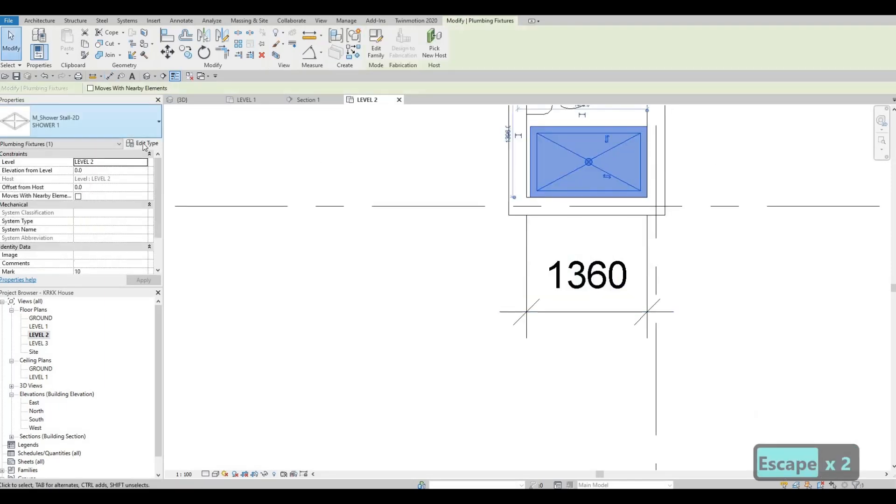
pyautogui.click(144, 143)
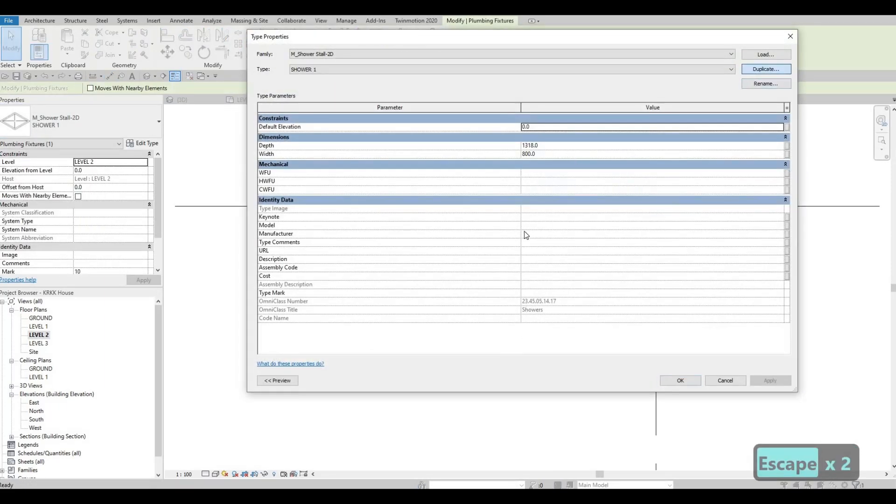
pyautogui.click(531, 232)
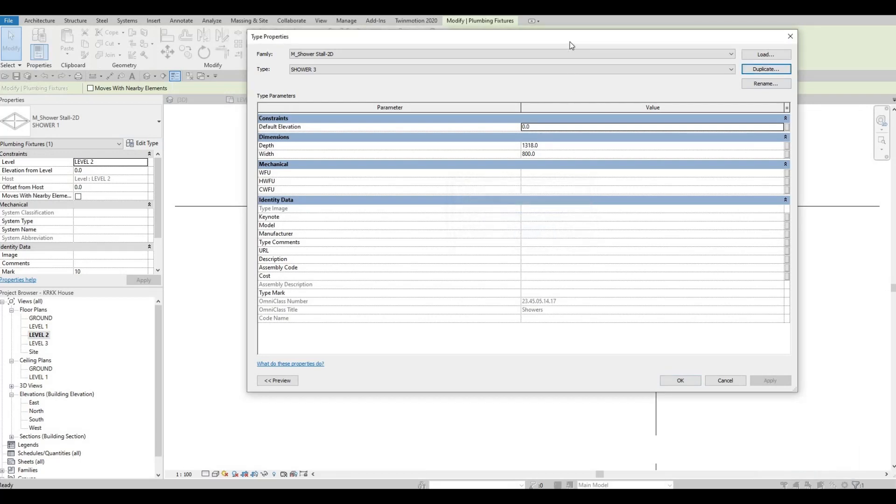
# Step: Set the SHOWER 3 type's depth to 1360 and accept the type properties
pyautogui.moveTo(568, 37); pyautogui.dragTo(515, 41)
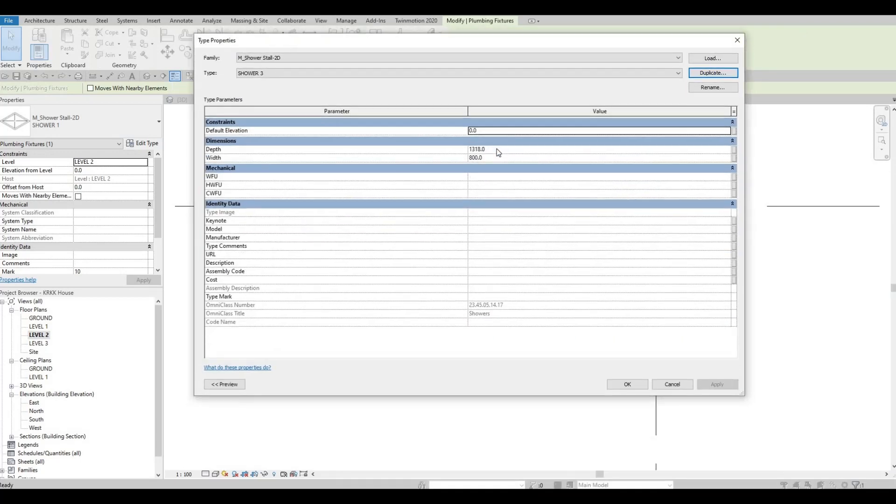
pyautogui.click(497, 148)
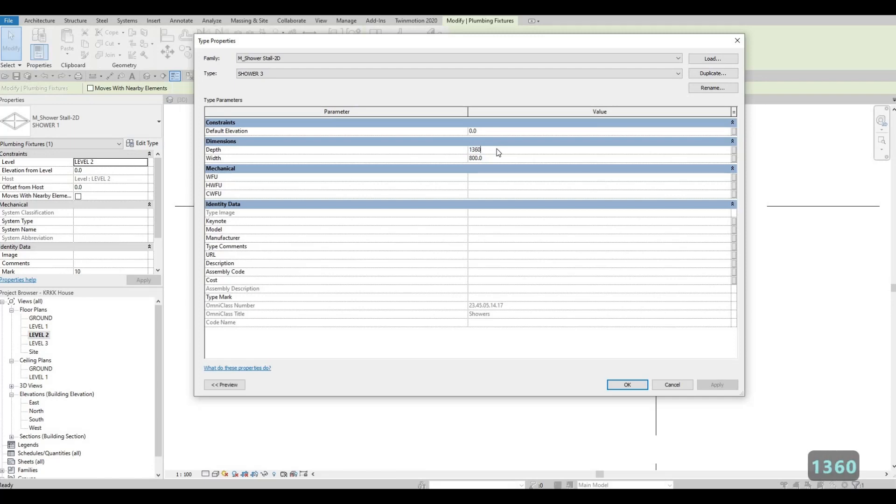
pyautogui.write('1360')
pyautogui.press('Return')
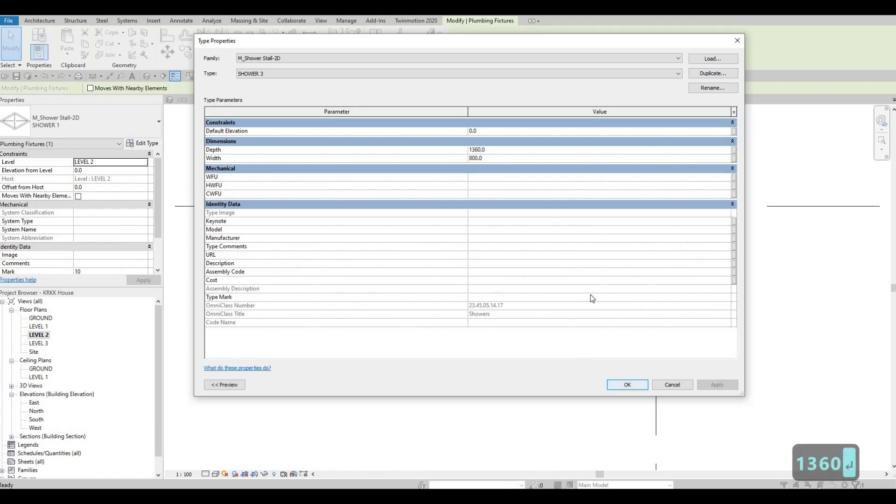
pyautogui.press('Escape')
pyautogui.press('Escape')
pyautogui.press('Escape')
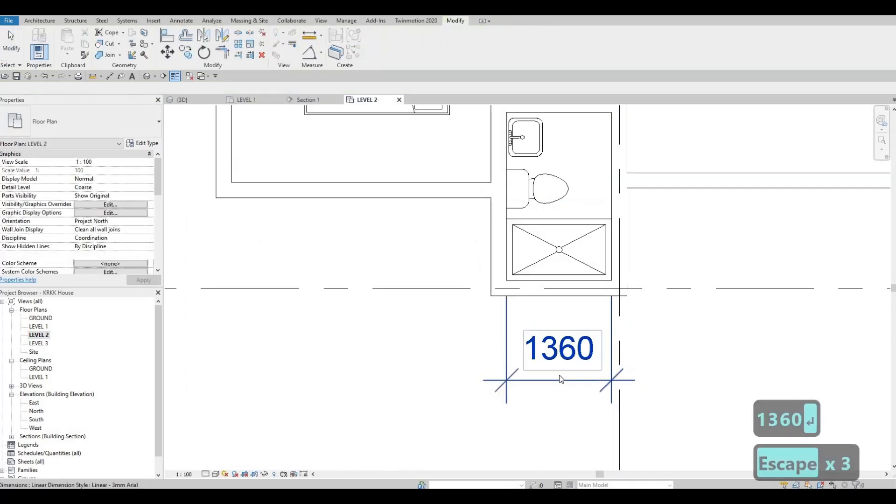
# Step: Delete the dimension below the south bathroom's shower
pyautogui.click(560, 378)
pyautogui.press('Delete')
pyautogui.moveTo(544, 280); pyautogui.dragTo(525, 312, button='middle')
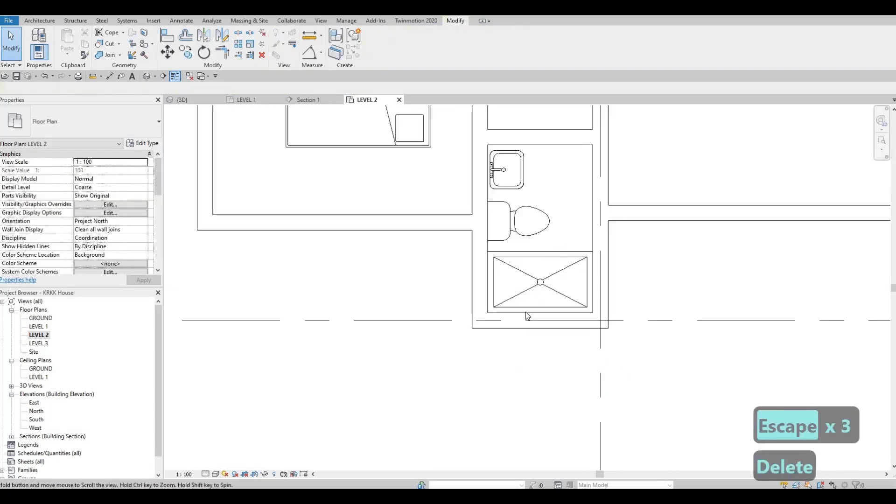
pyautogui.scroll(-4, 526, 311)
pyautogui.press('Escape')
pyautogui.press('Escape')
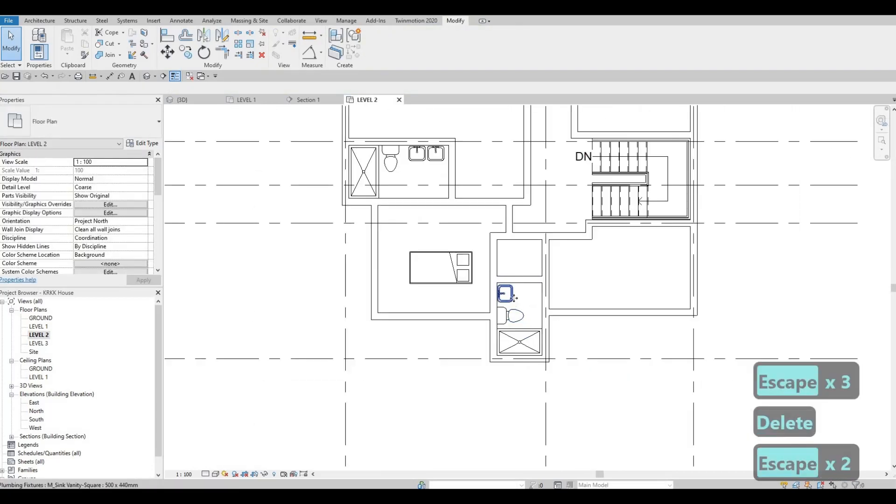
# Step: Place another 500 x 440mm square vanity sink in the north bathroom, rotated against the east wall near the south end
pyautogui.click(514, 297)
pyautogui.press('c')
pyautogui.press('s')
pyautogui.moveTo(478, 140); pyautogui.dragTo(480, 263, button='middle')
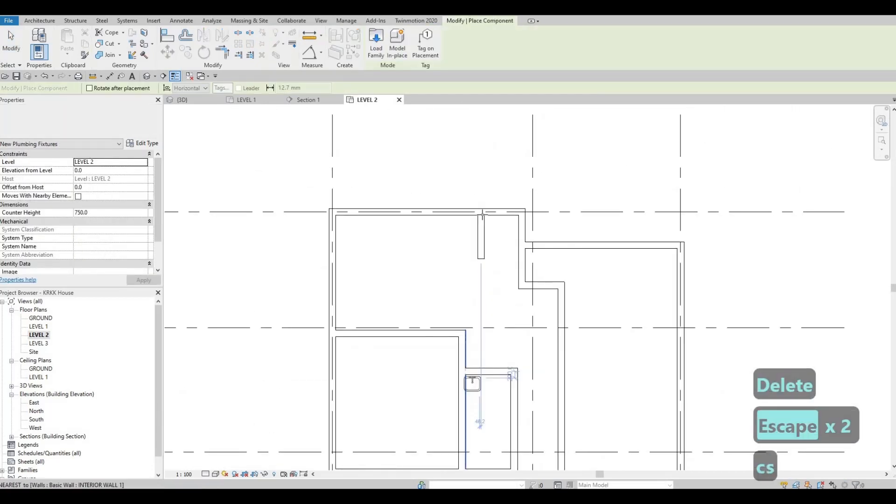
pyautogui.moveTo(482, 387); pyautogui.dragTo(473, 199, button='middle')
pyautogui.scroll(1, 485, 198)
pyautogui.scroll(1, 483, 210)
pyautogui.press('space')
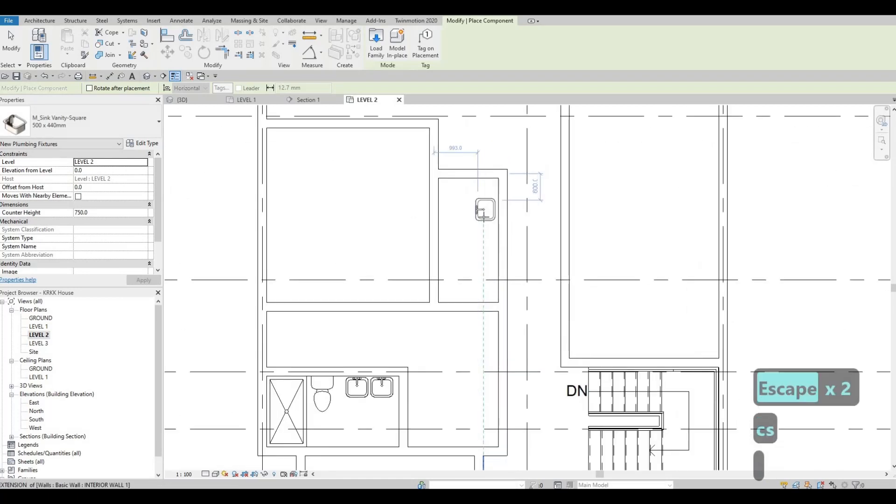
pyautogui.press('space')
pyautogui.press('space')
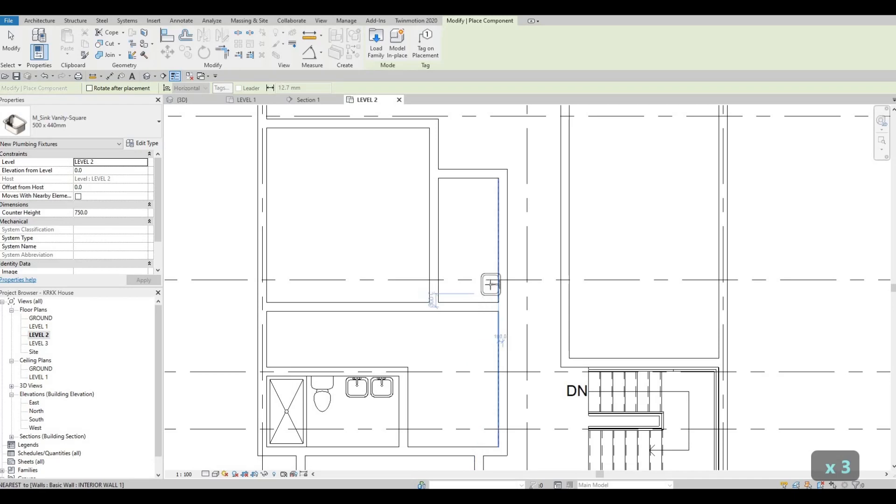
pyautogui.scroll(1, 488, 284)
pyautogui.click(476, 260)
pyautogui.press('Escape')
pyautogui.press('Escape')
pyautogui.press('Escape')
pyautogui.scroll(-3, 475, 260)
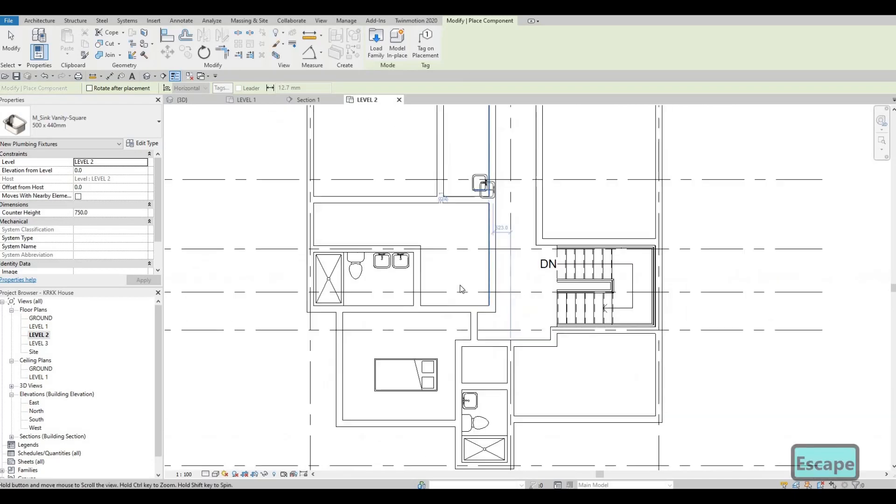
# Step: Place another M_Toilet-Domestic-2D toilet on the north bathroom's east wall, just north of the sink
pyautogui.click(465, 269)
pyautogui.press('c')
pyautogui.press('s')
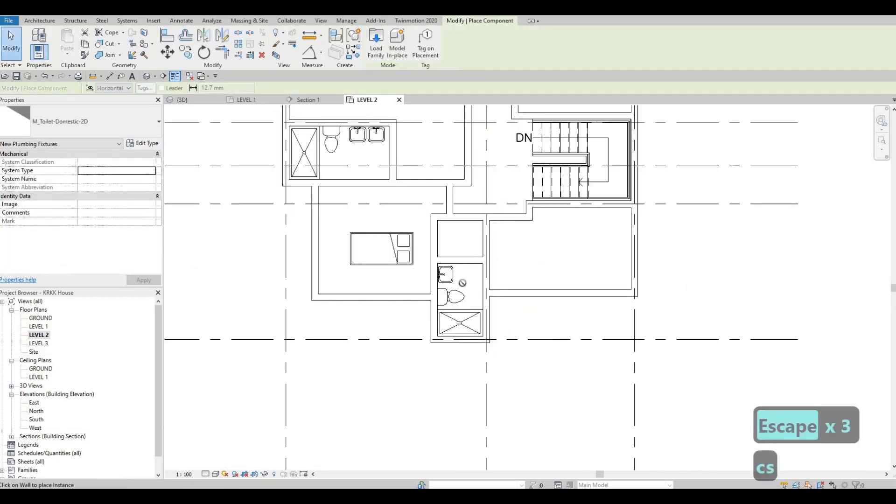
pyautogui.scroll(3, 460, 300)
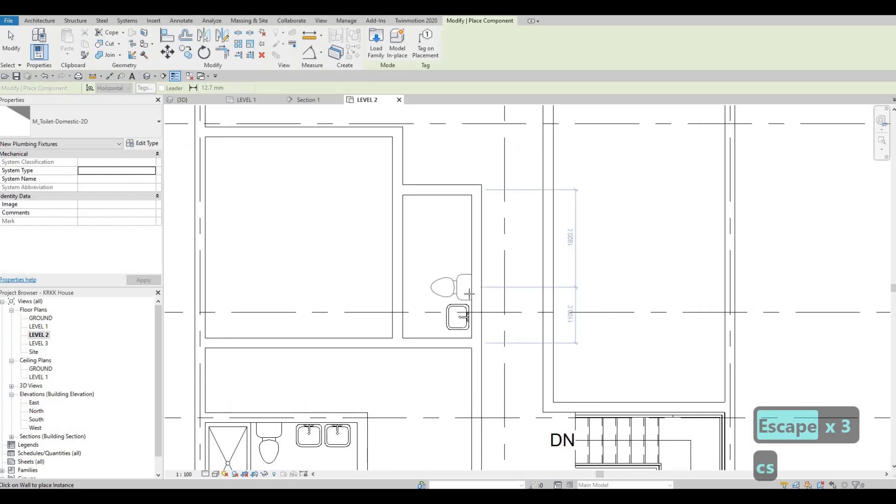
pyautogui.click(471, 287)
pyautogui.press('Escape')
pyautogui.scroll(1, 471, 322)
pyautogui.moveTo(470, 378); pyautogui.dragTo(455, 146, button='middle')
pyautogui.scroll(-3, 455, 146)
pyautogui.press('Escape')
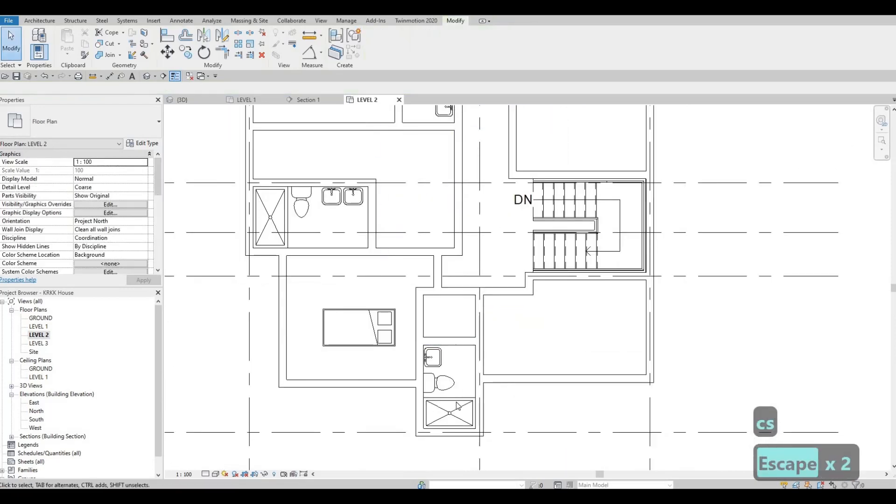
# Step: Place a rotated SHOWER 3 stall across the north end of the north bathroom, fitted between its side walls
pyautogui.click(457, 406)
pyautogui.press('c')
pyautogui.press('s')
pyautogui.scroll(4, 429, 220)
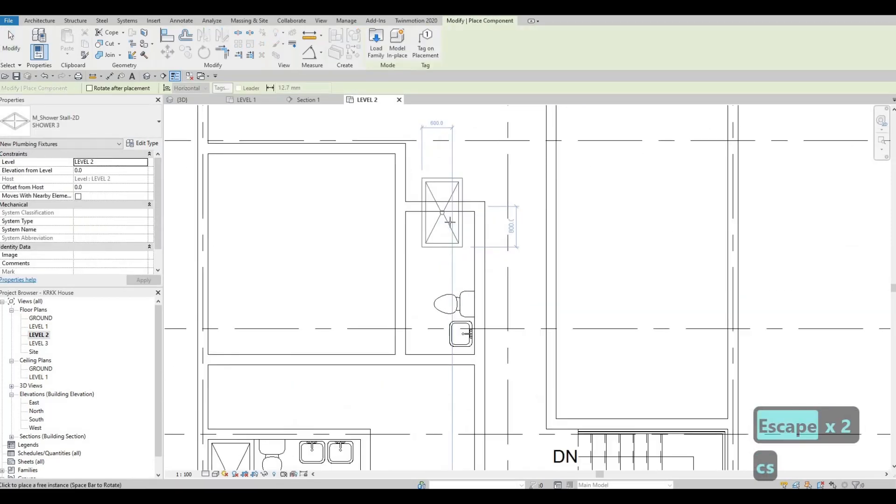
pyautogui.press('space')
pyautogui.press('space')
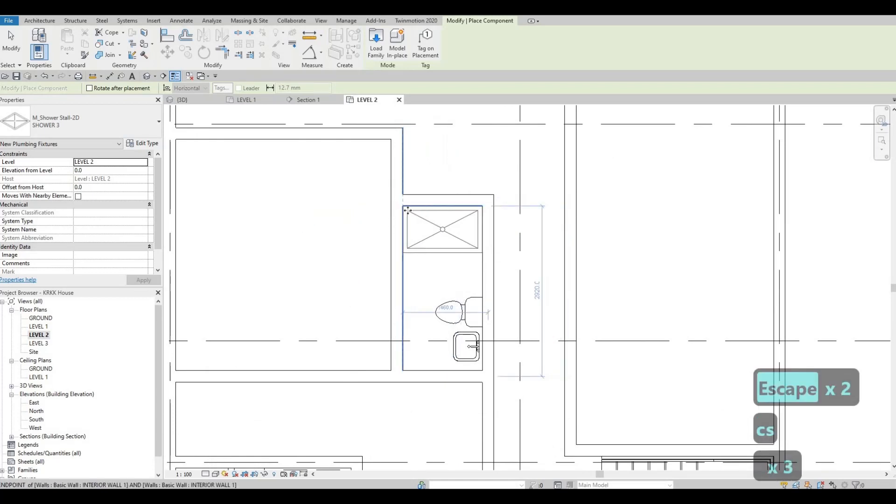
pyautogui.press('Escape')
pyautogui.press('Escape')
pyautogui.press('Escape')
# Step: Nudge the north bathroom's toilet northward along the east wall, away from the sink
pyautogui.moveTo(470, 296); pyautogui.dragTo(473, 262, button='middle')
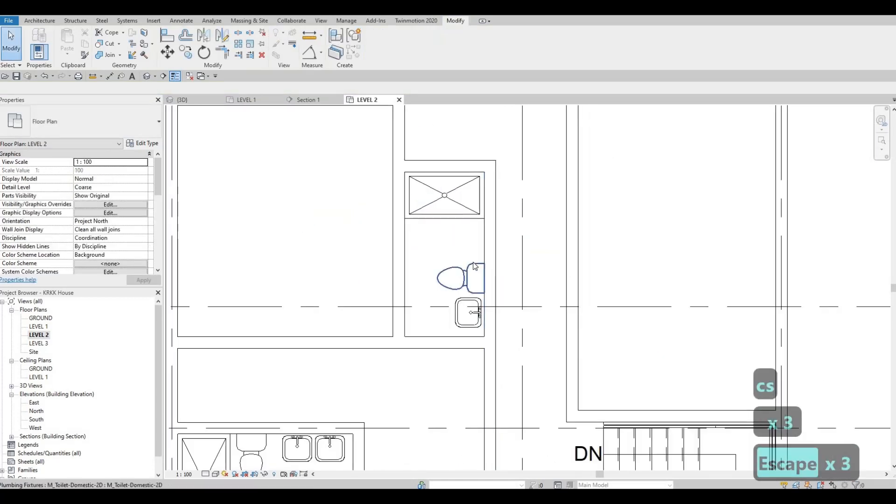
pyautogui.click(473, 263)
pyautogui.press('Up')
pyautogui.press('Up')
pyautogui.press('Up')
pyautogui.press('Up')
pyautogui.press('Up')
pyautogui.press('Up')
pyautogui.press('Up')
pyautogui.press('Up')
pyautogui.press('Up')
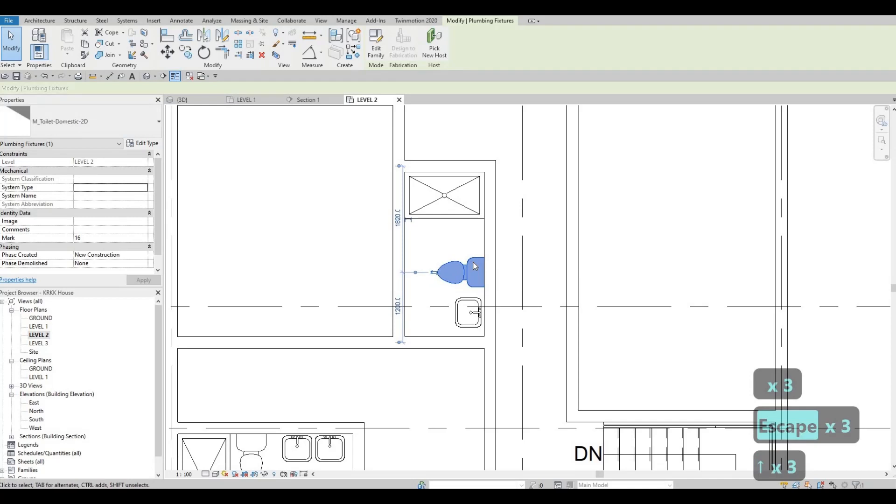
pyautogui.press('Up')
pyautogui.press('Up')
pyautogui.press('Up')
# Step: Nudge the north bathroom's sink and toilet slightly farther north to adjust their spacing
pyautogui.click(470, 309)
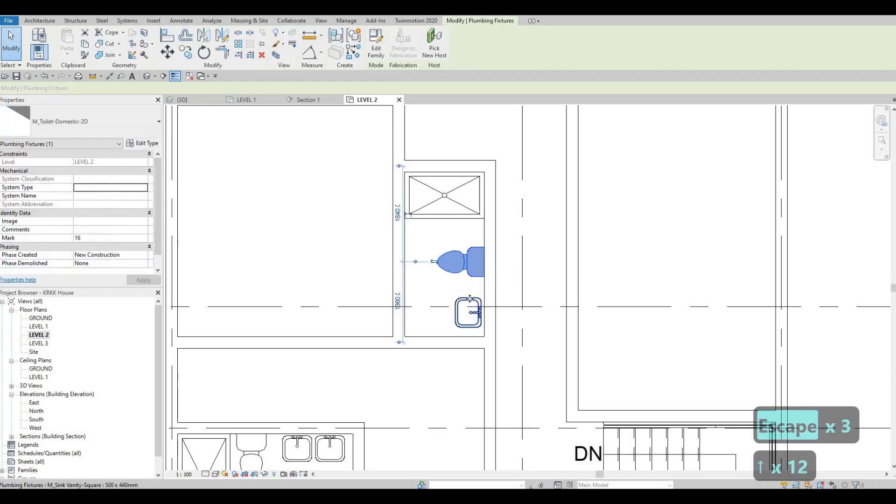
pyautogui.press('Up')
pyautogui.press('Up')
pyautogui.press('Up')
pyautogui.click(476, 255)
pyautogui.press('Up')
pyautogui.press('Up')
pyautogui.press('Up')
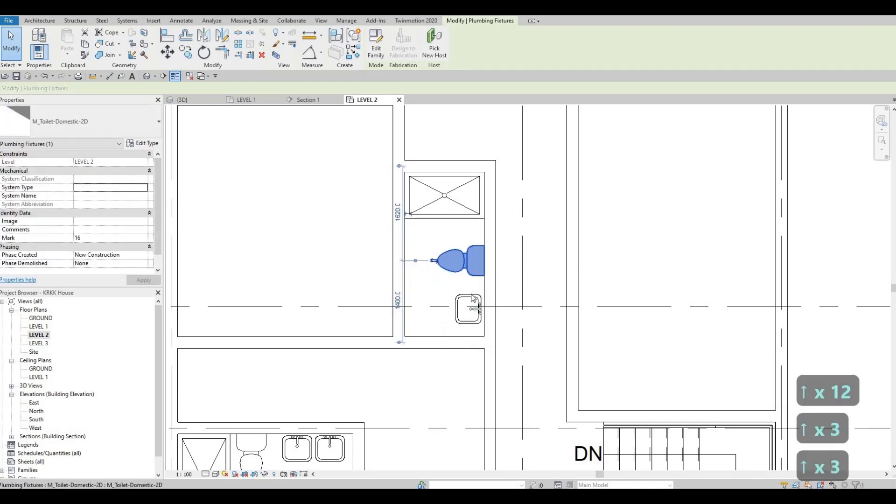
# Step: Shift the north bathroom's sink a little farther north and slightly east, up against the wall
pyautogui.click(471, 294)
pyautogui.press('Up')
pyautogui.press('Up')
pyautogui.press('Up')
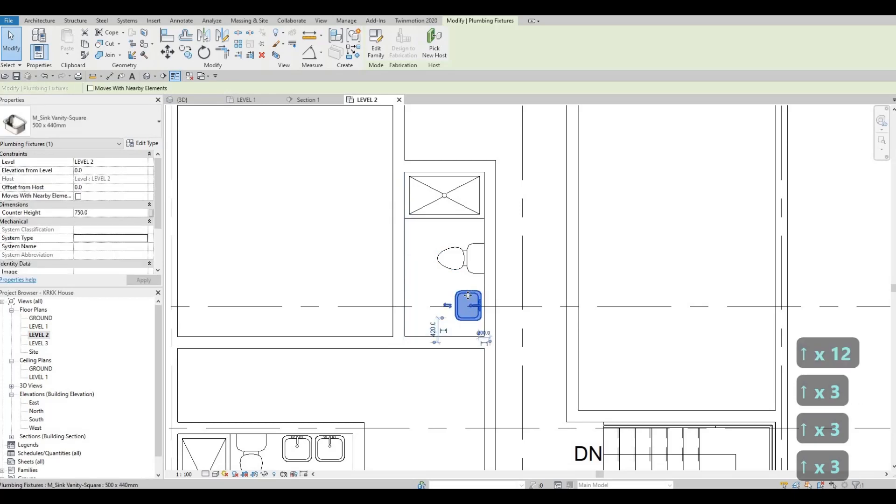
pyautogui.press('Up')
pyautogui.press('Up')
pyautogui.press('Right')
pyautogui.scroll(-5, 504, 198)
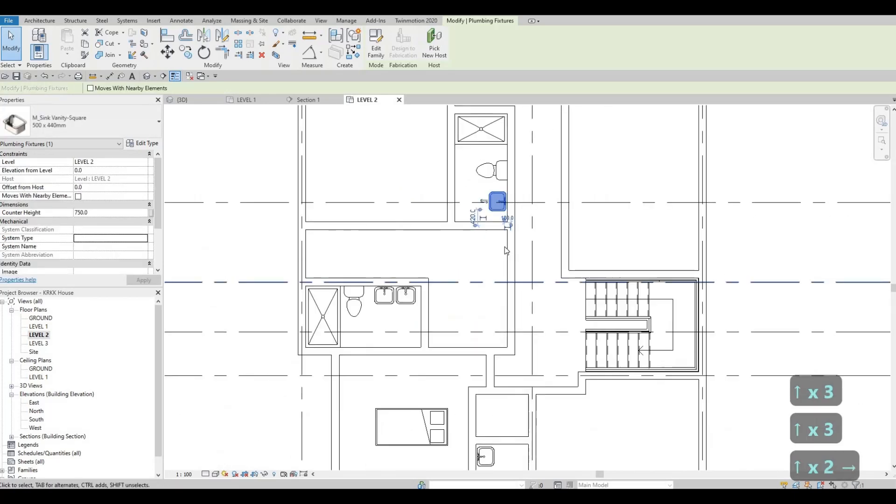
pyautogui.press('Escape')
pyautogui.press('Escape')
# Step: Draw a horizontal INTERIOR WALL 1 partition across the large east room, from its west interior wall to the east exterior wall
pyautogui.moveTo(503, 239); pyautogui.dragTo(503, 303, button='middle')
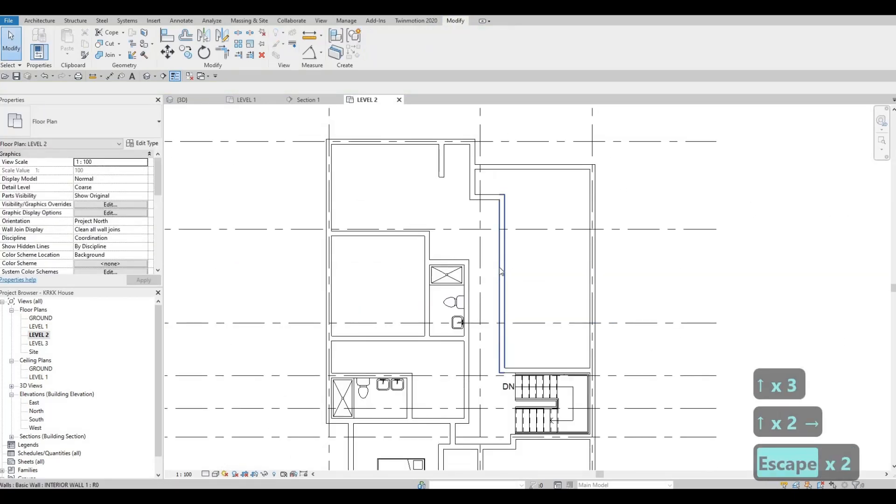
pyautogui.click(503, 242)
pyautogui.press('c')
pyautogui.press('s')
pyautogui.scroll(2, 513, 242)
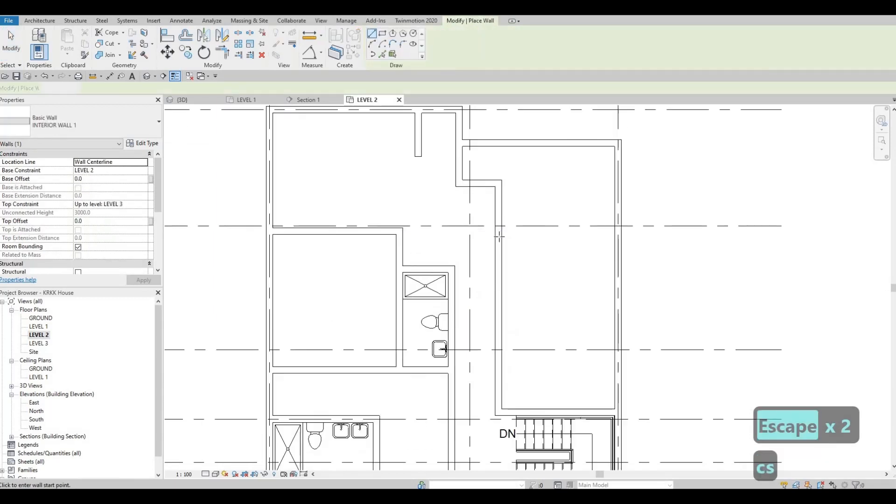
pyautogui.click(617, 236)
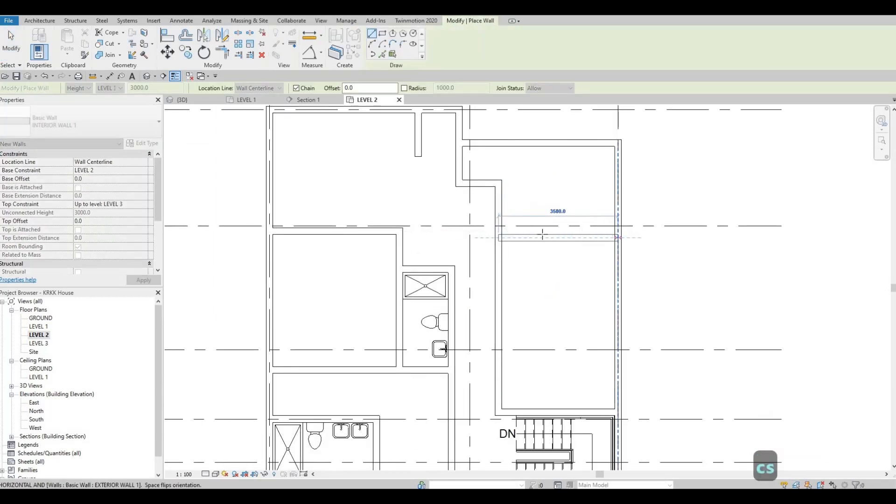
pyautogui.press('Escape')
pyautogui.press('Escape')
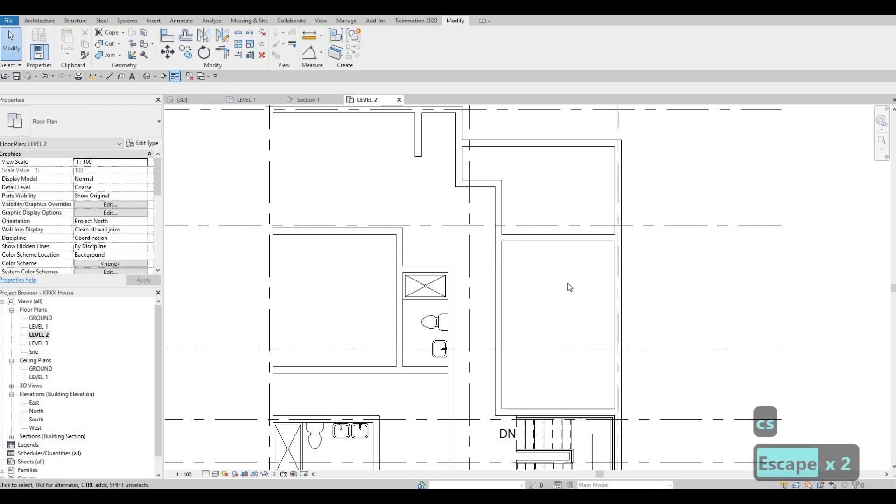
# Step: Set the new partition's distance from the wall just north of the stairs to 5000
pyautogui.click(549, 240)
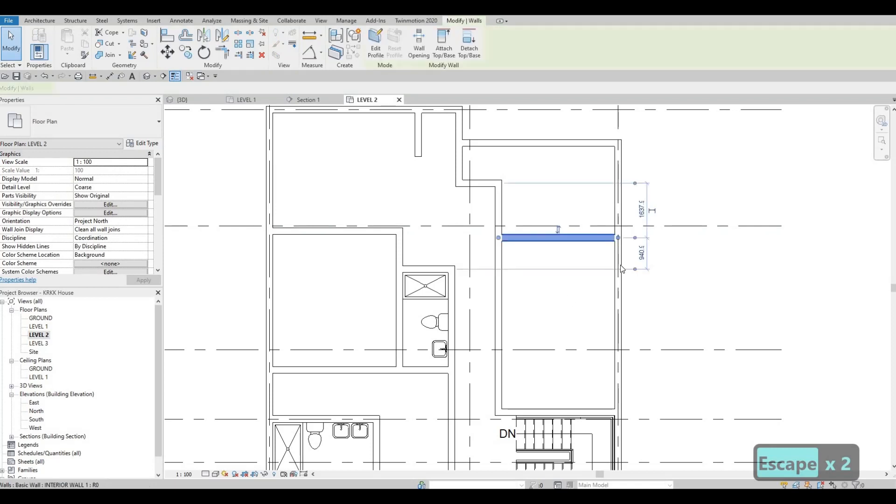
pyautogui.moveTo(619, 416)
pyautogui.mouseDown()
pyautogui.moveTo(618, 341)
pyautogui.moveTo(619, 410)
pyautogui.mouseUp()
pyautogui.click(641, 323)
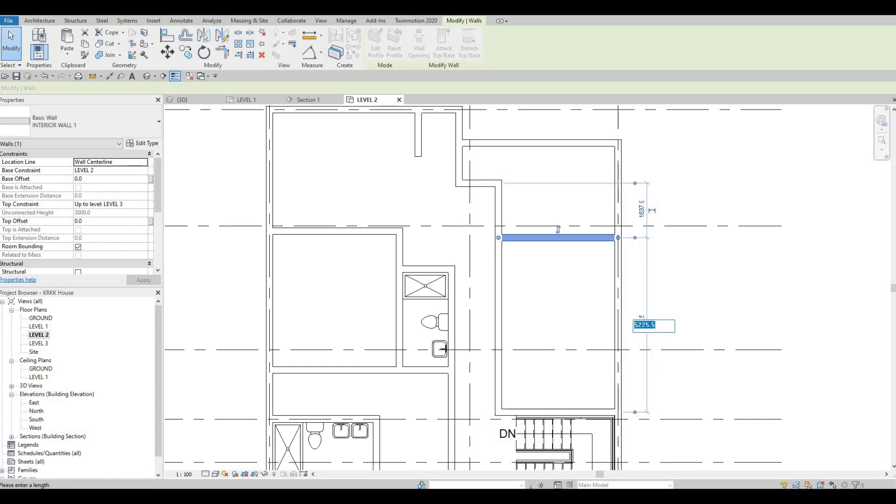
pyautogui.write('200')
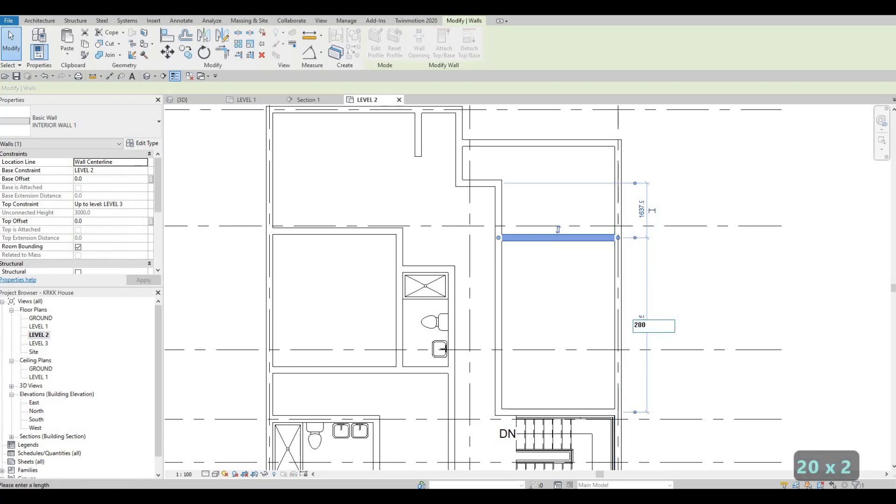
pyautogui.press('BackSpace')
pyautogui.press('BackSpace')
pyautogui.write('5000')
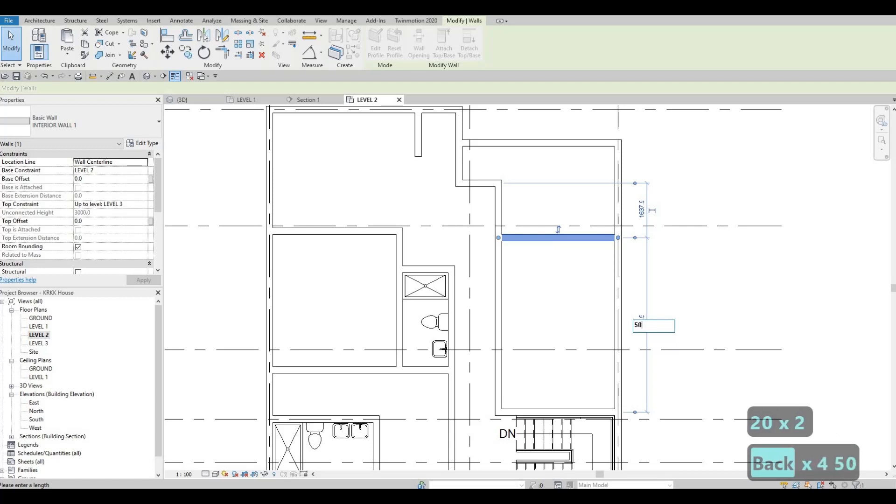
pyautogui.press('Return')
pyautogui.press('Escape')
pyautogui.press('Escape')
pyautogui.press('Escape')
pyautogui.scroll(-3, 642, 295)
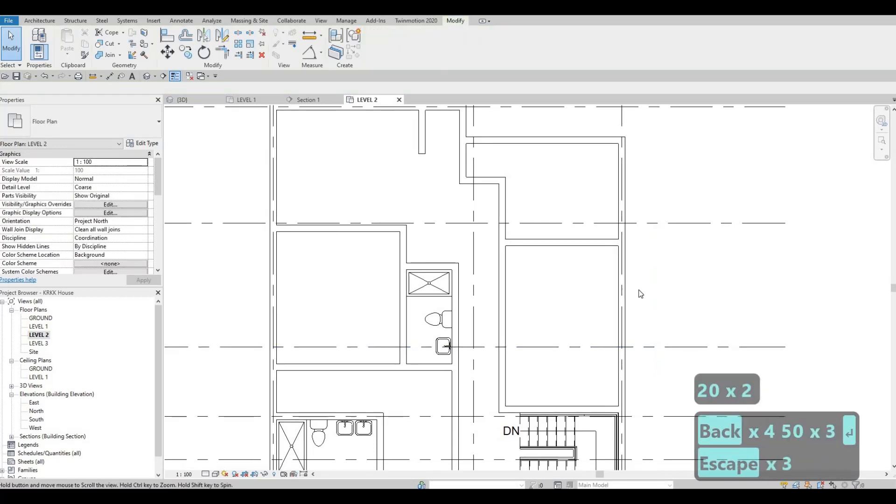
pyautogui.scroll(-3, 531, 302)
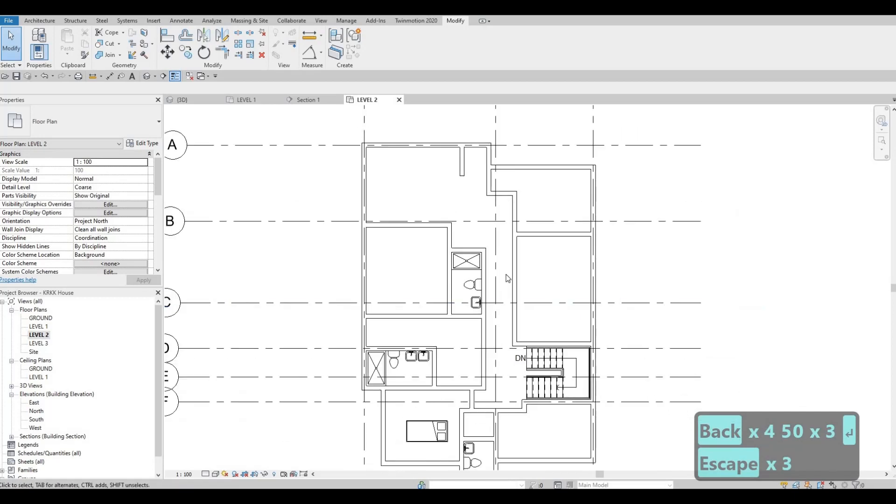
pyautogui.scroll(2, 509, 273)
pyautogui.scroll(-1, 499, 285)
pyautogui.moveTo(490, 291); pyautogui.dragTo(494, 291, button='middle')
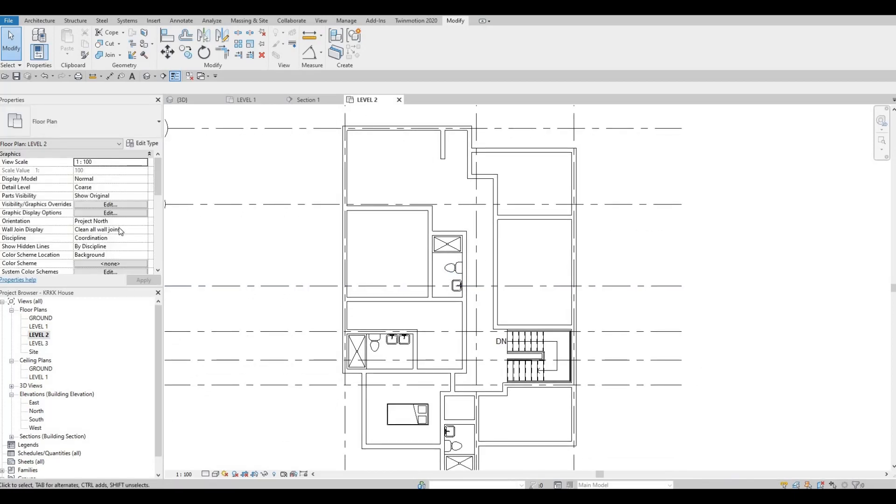
pyautogui.scroll(-5, 120, 232)
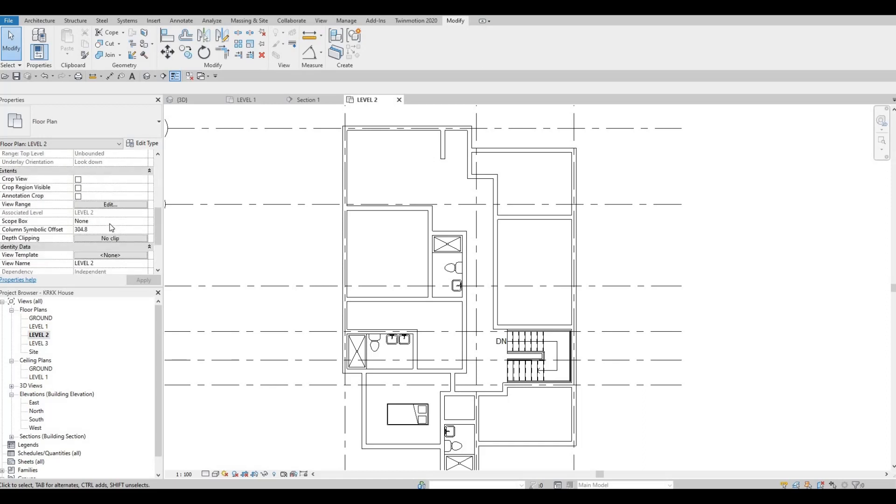
pyautogui.scroll(1, 97, 202)
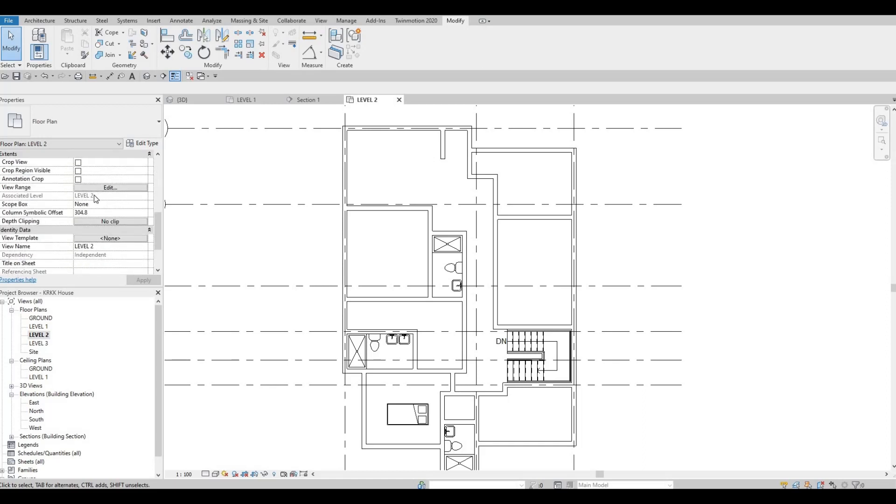
pyautogui.scroll(1, 92, 200)
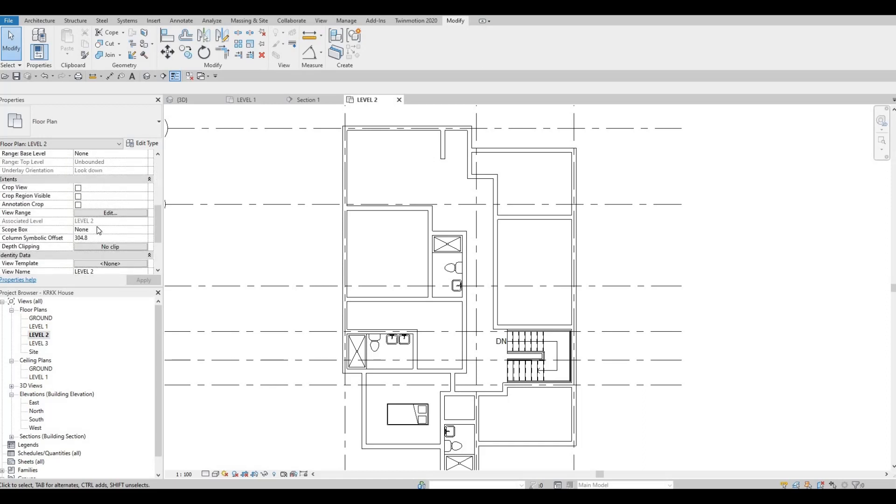
# Step: Set the LEVEL 2 plan's underlay base level to LEVEL 1
pyautogui.scroll(-1, 97, 225)
pyautogui.scroll(3, 97, 224)
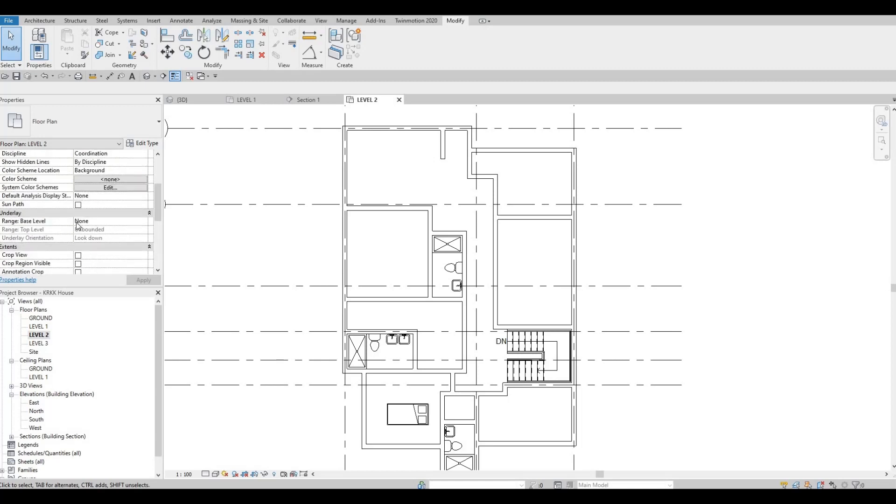
pyautogui.click(145, 224)
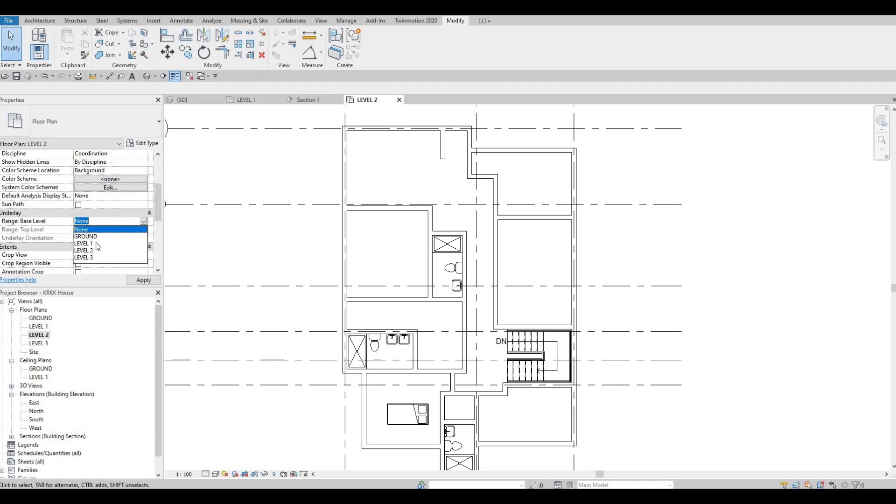
pyautogui.click(135, 284)
pyautogui.click(142, 283)
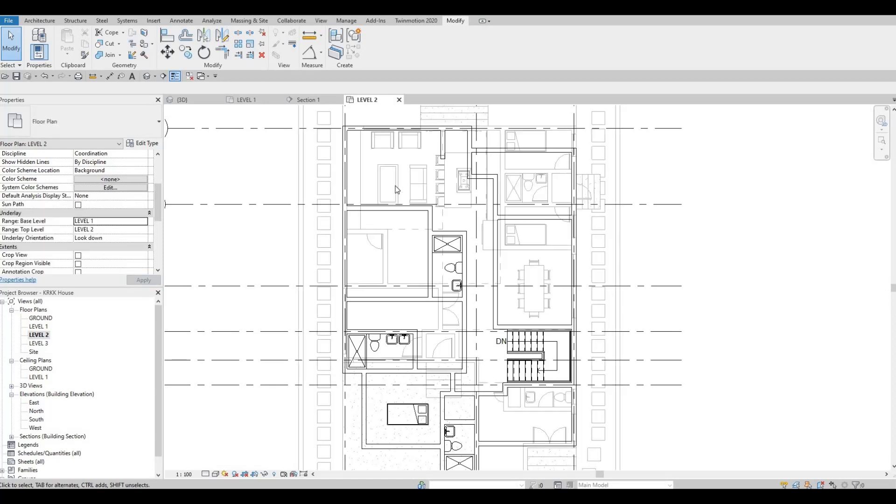
pyautogui.press('Escape')
pyautogui.press('Escape')
pyautogui.press('Escape')
# Step: Create a similar door from the underlaid 900 x 2000mm interior wood door and place it in the east room's west wall, below the new partition, swinging inward
pyautogui.moveTo(377, 249); pyautogui.dragTo(374, 238, button='middle')
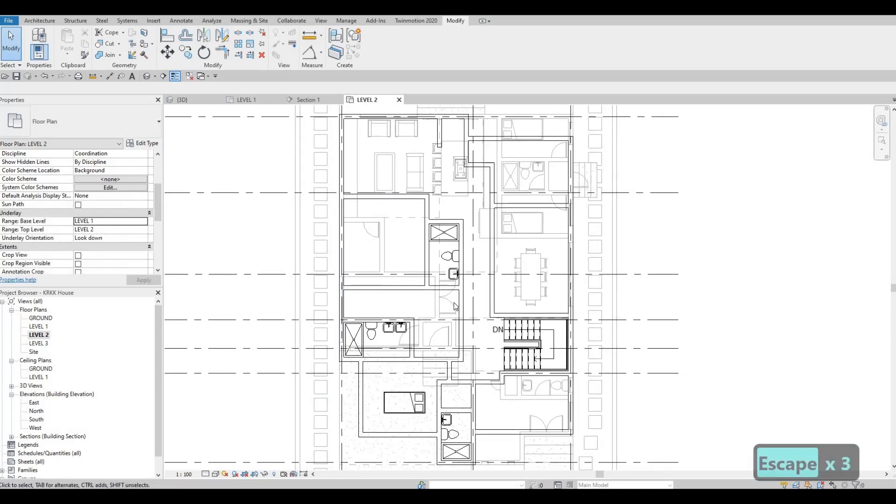
pyautogui.moveTo(446, 314); pyautogui.dragTo(435, 270, button='middle')
pyautogui.scroll(2, 435, 274)
pyautogui.press('Escape')
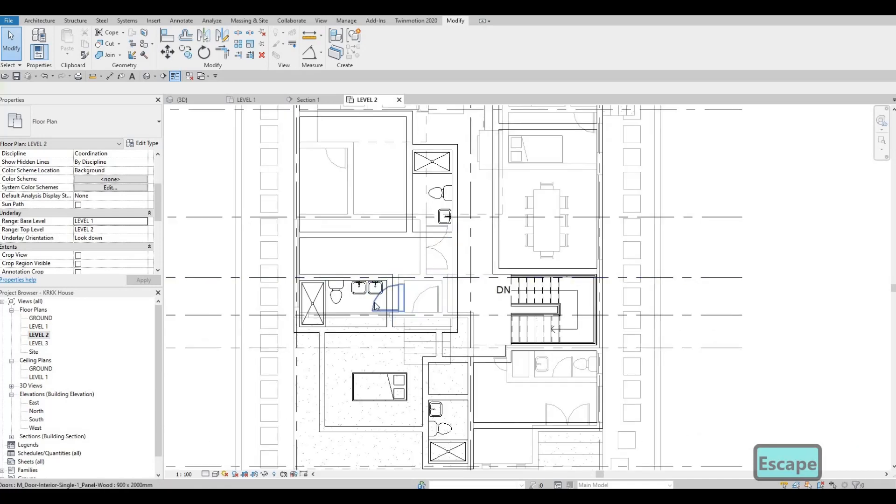
pyautogui.click(376, 306)
pyautogui.press('c')
pyautogui.press('s')
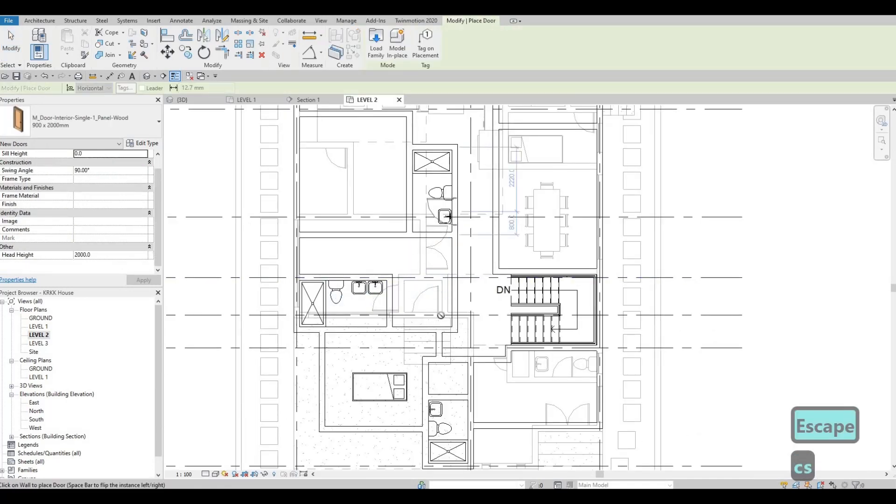
pyautogui.moveTo(487, 157); pyautogui.dragTo(455, 283, button='middle')
pyautogui.scroll(2, 459, 276)
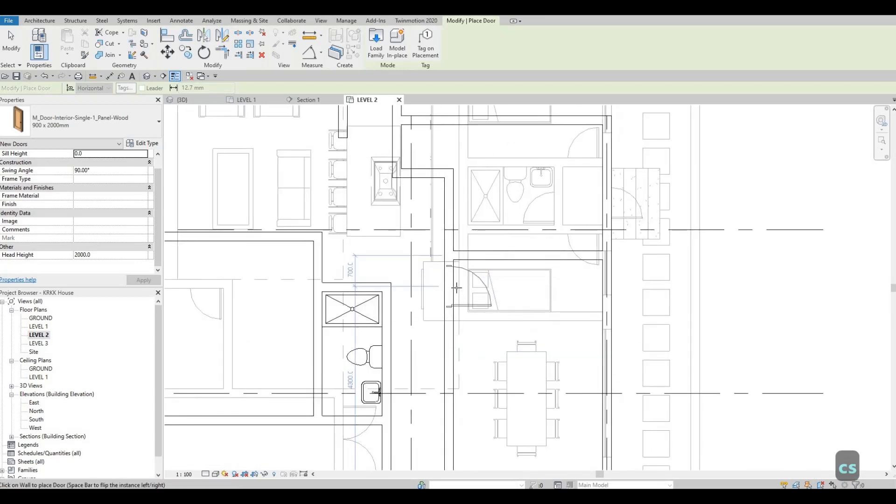
pyautogui.press('space')
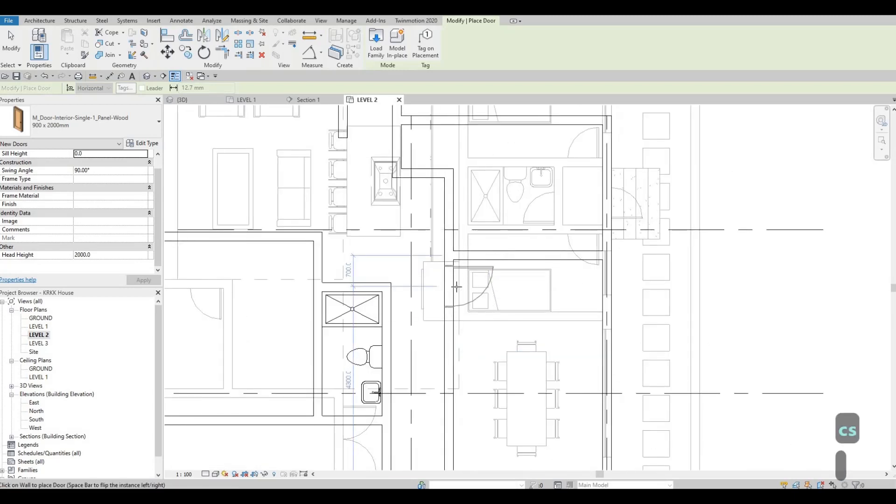
pyautogui.click(418, 287)
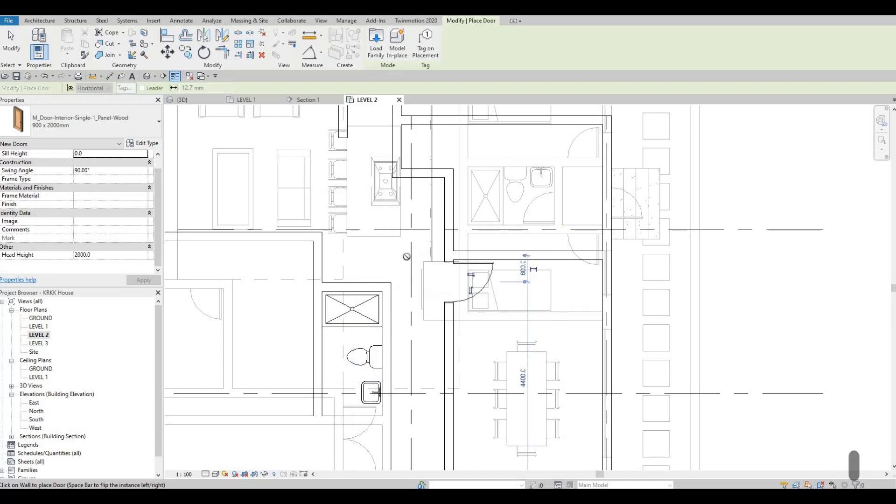
# Step: Place another 900 x 2000mm door in the short wall just north of the north bathroom, swinging west into the bedroom
pyautogui.moveTo(406, 257); pyautogui.dragTo(424, 195, button='middle')
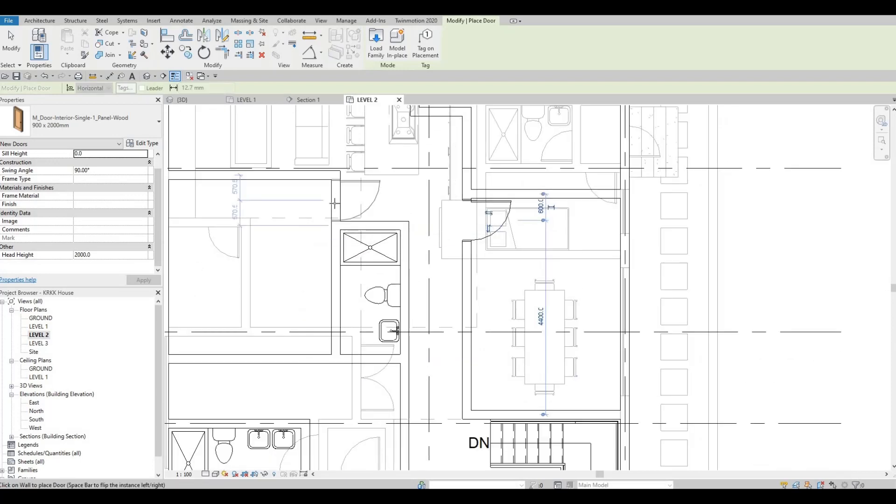
pyautogui.scroll(2, 334, 202)
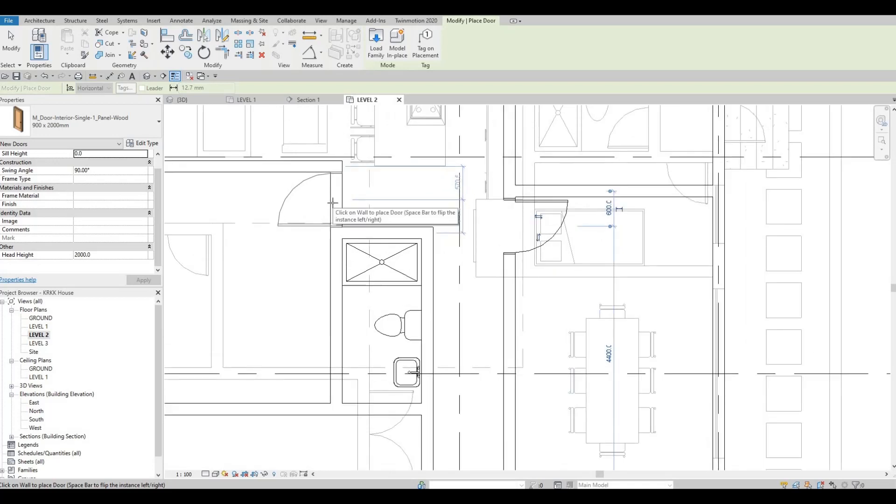
pyautogui.press('space')
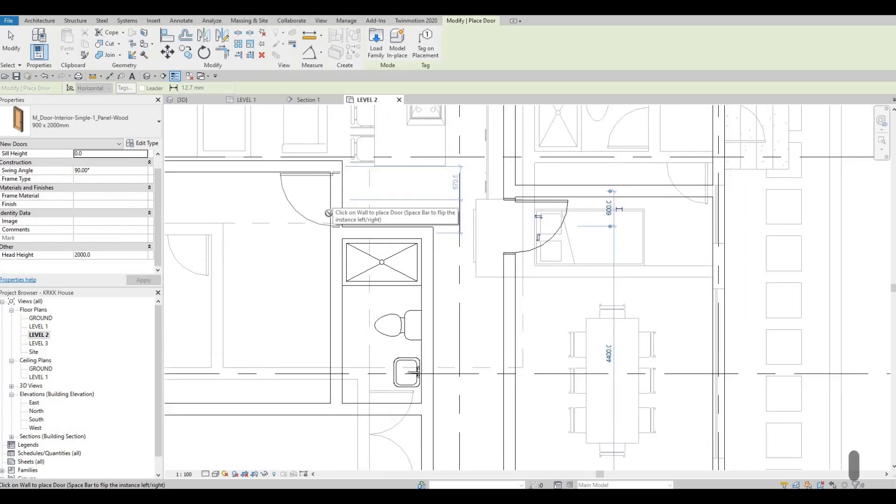
pyautogui.click(345, 194)
pyautogui.press('Escape')
pyautogui.press('Escape')
pyautogui.press('Escape')
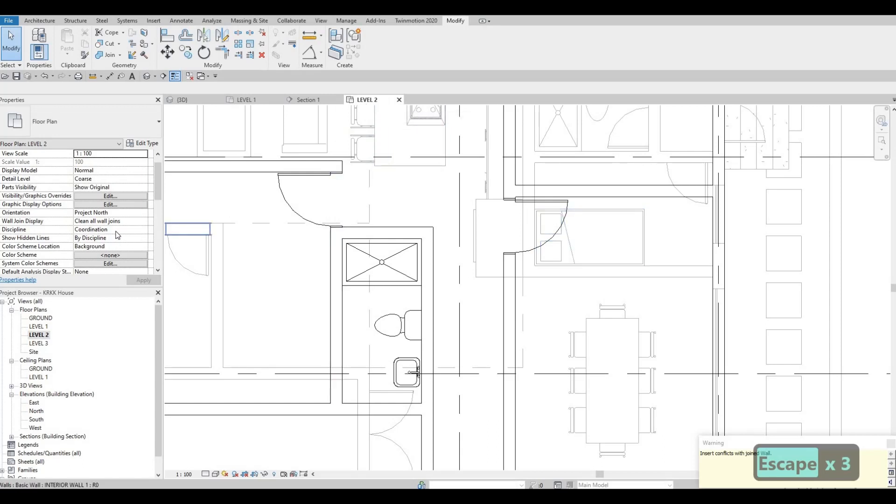
# Step: Turn off the plan's underlay by setting its base level to None
pyautogui.scroll(-4, 117, 234)
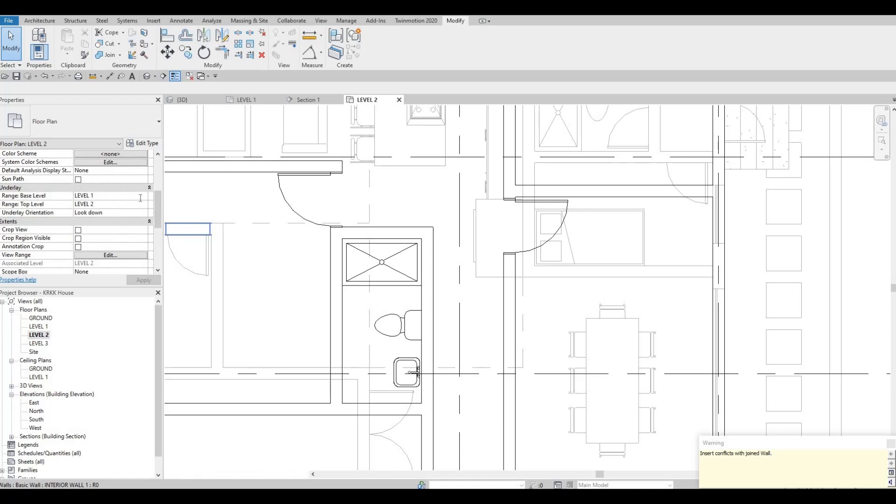
pyautogui.click(141, 197)
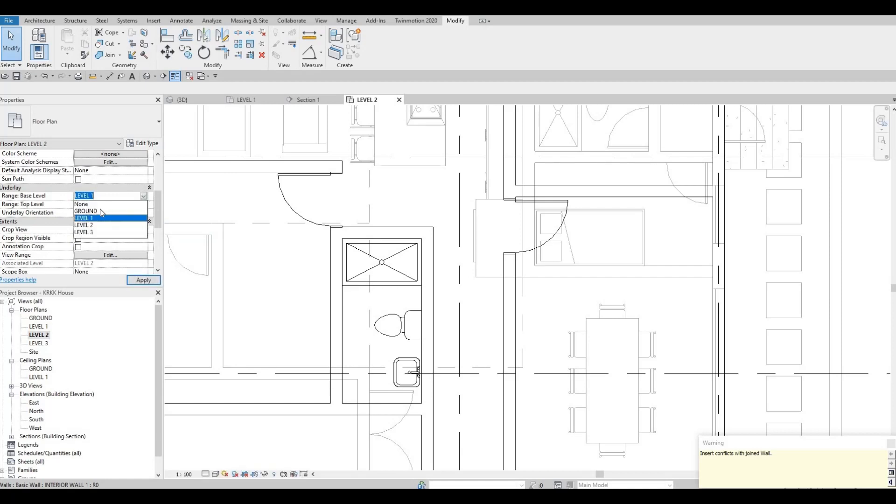
pyautogui.click(97, 207)
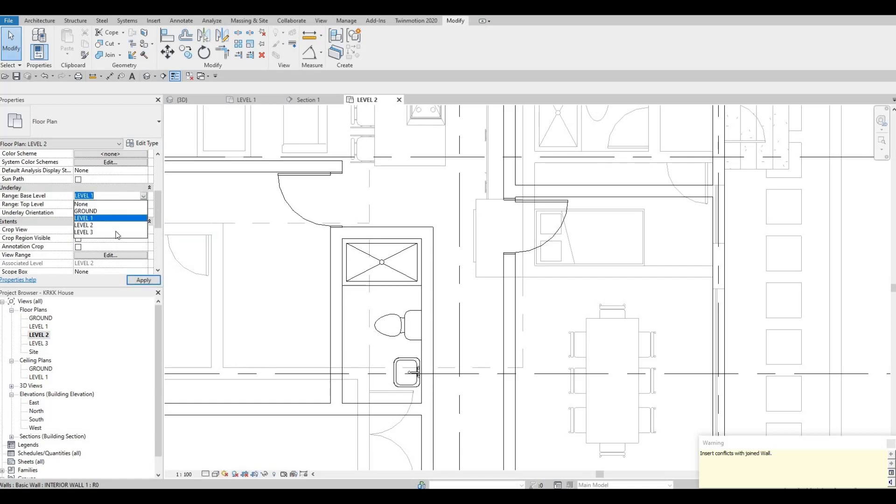
pyautogui.press('Escape')
# Step: Change the door north of the north bathroom to the 850 x 2000mm type
pyautogui.click(312, 225)
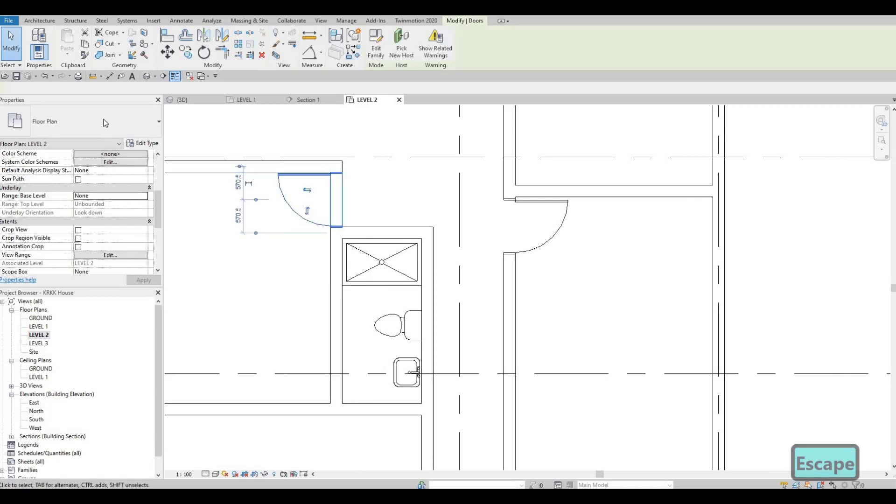
pyautogui.click(105, 123)
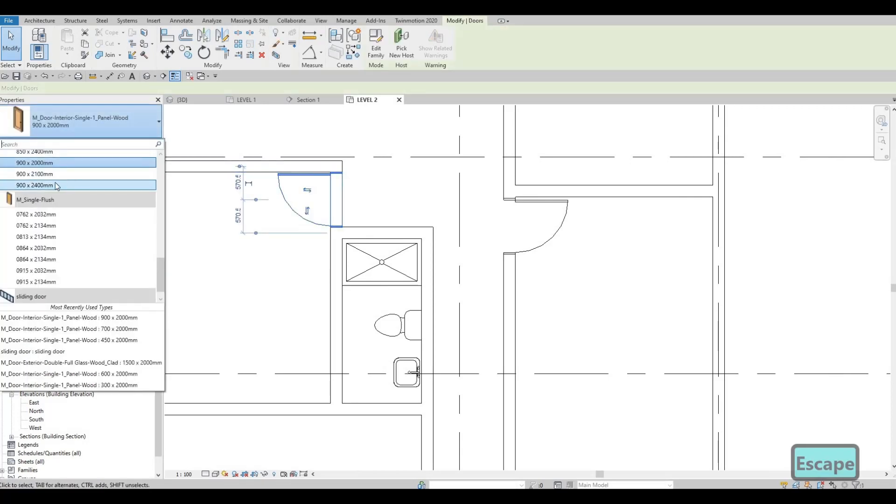
pyautogui.scroll(2, 57, 186)
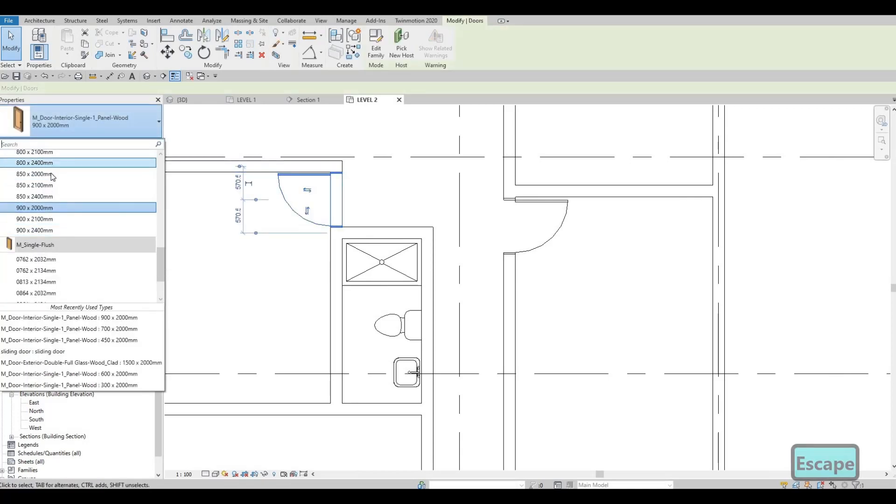
pyautogui.click(63, 174)
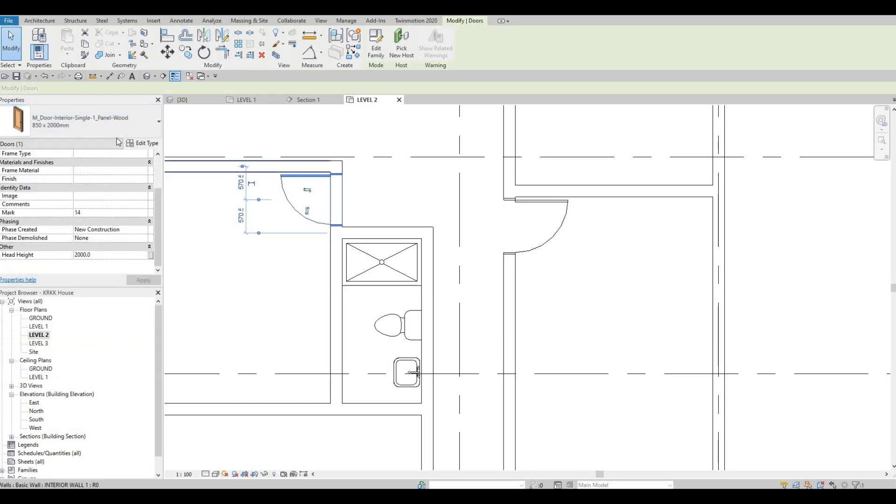
# Step: Change the west bedroom's door to the 800 x 2000mm type
pyautogui.click(115, 129)
pyautogui.scroll(1, 83, 176)
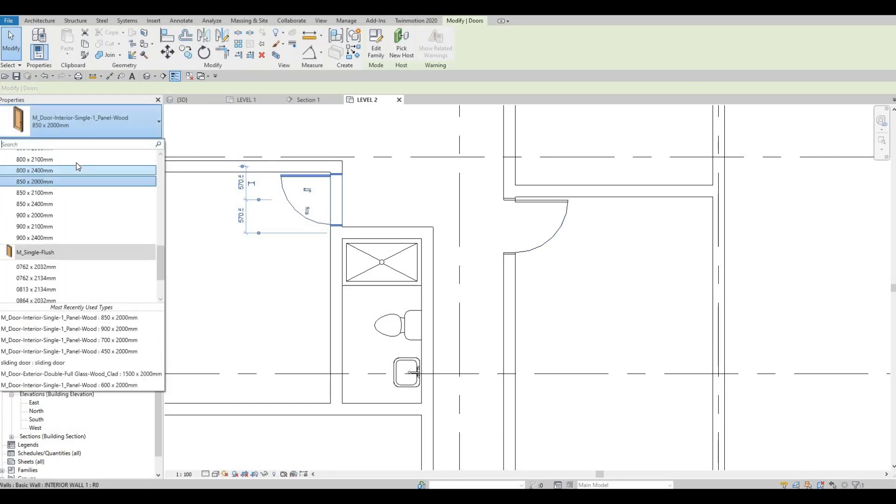
pyautogui.scroll(1, 77, 162)
pyautogui.press('Escape')
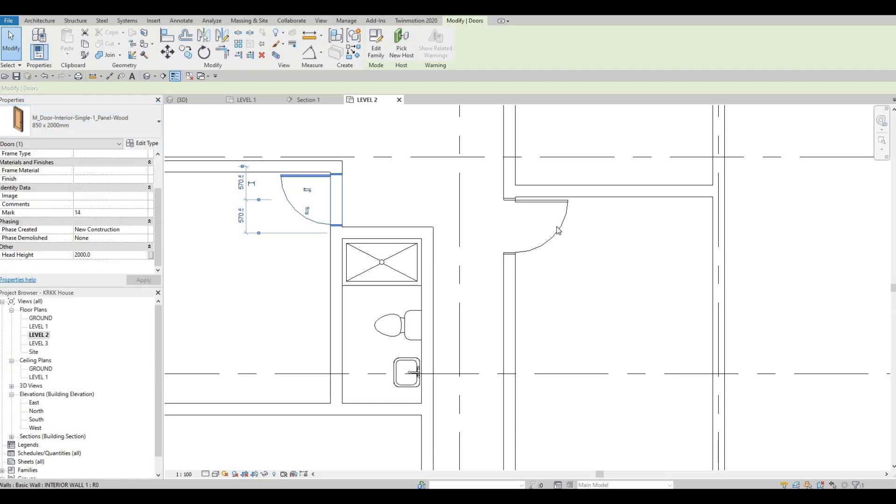
pyautogui.press('Escape')
# Step: Change the east room's door to the 800 x 2000mm interior wood door type
pyautogui.click(101, 125)
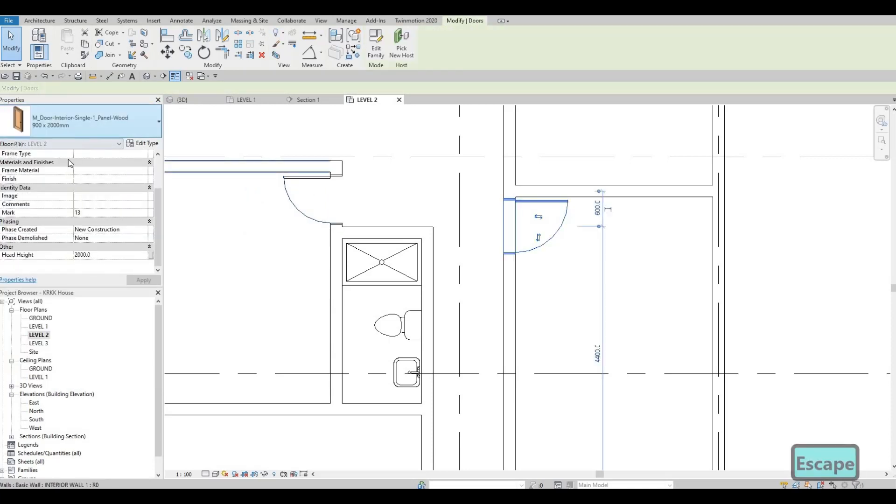
pyautogui.scroll(1, 57, 178)
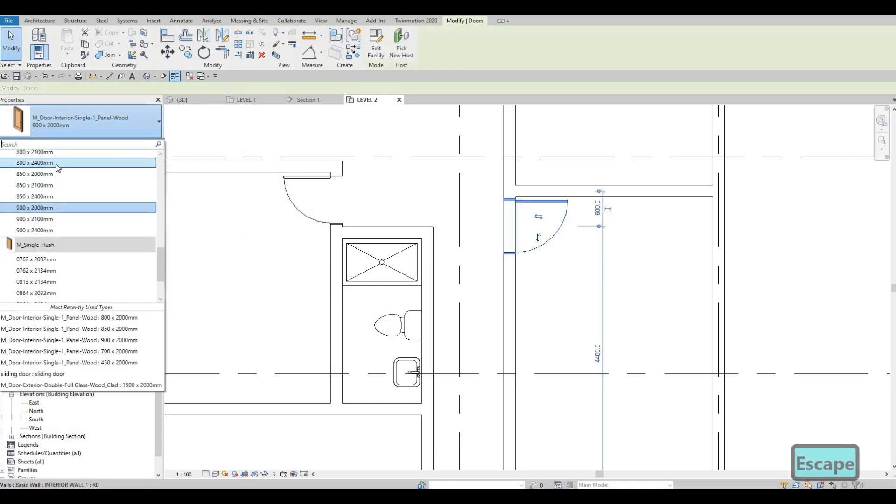
pyautogui.scroll(2, 54, 187)
pyautogui.click(34, 185)
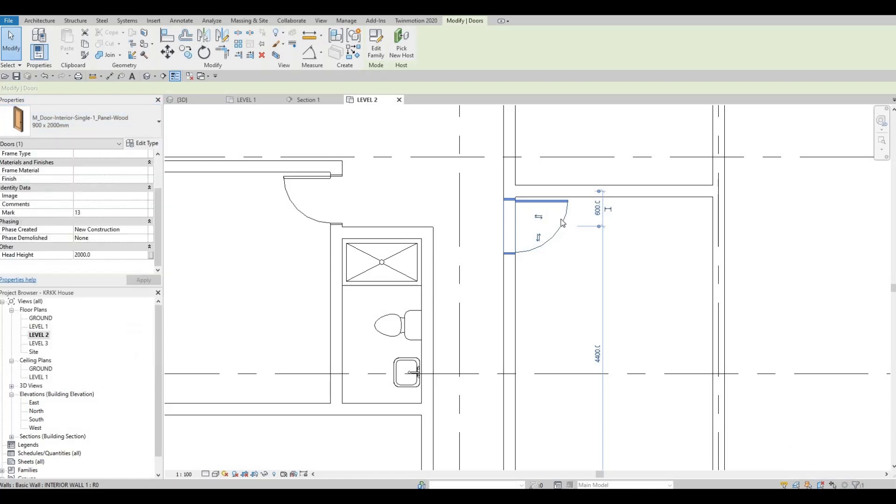
pyautogui.press('Escape')
pyautogui.press('Escape')
# Step: Nudge the east room's door and the west bedroom's door slightly north
pyautogui.click(560, 217)
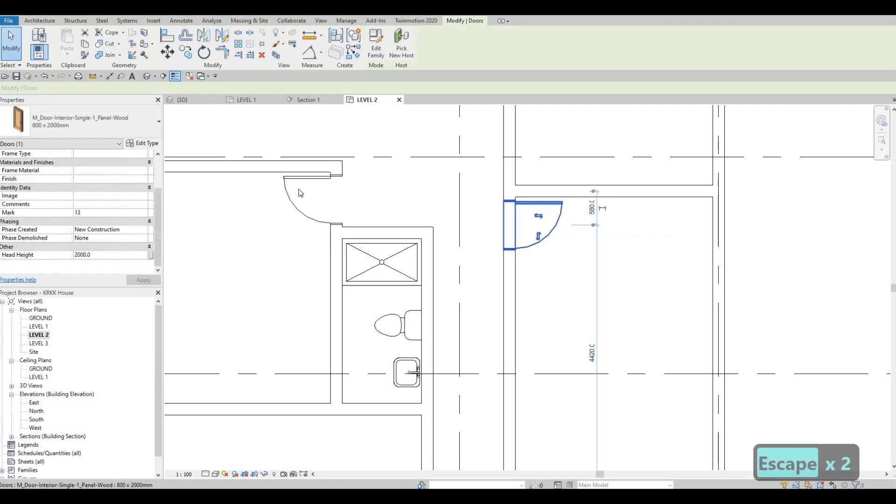
pyautogui.click(310, 176)
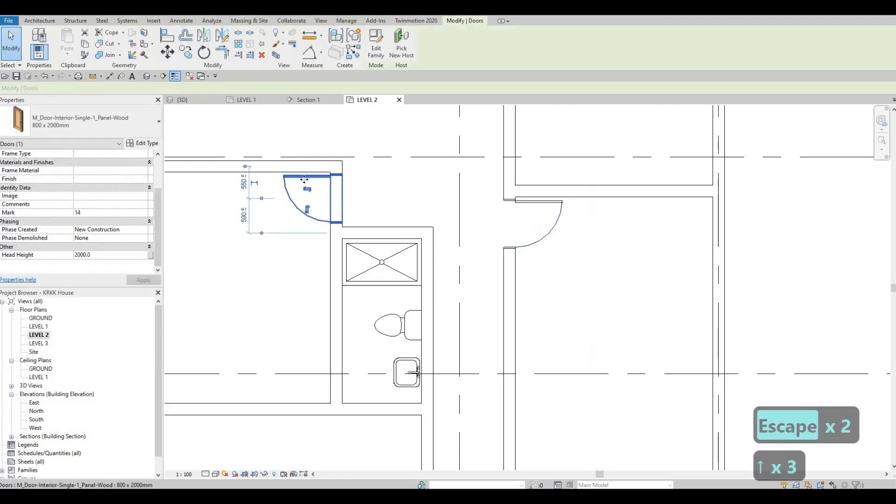
pyautogui.press('Escape')
pyautogui.press('Escape')
# Step: Create a similar 800 x 2000mm door and place it in the short north wall of the room south of the stairs, swinging into that room
pyautogui.click(306, 178)
pyautogui.press('c')
pyautogui.press('s')
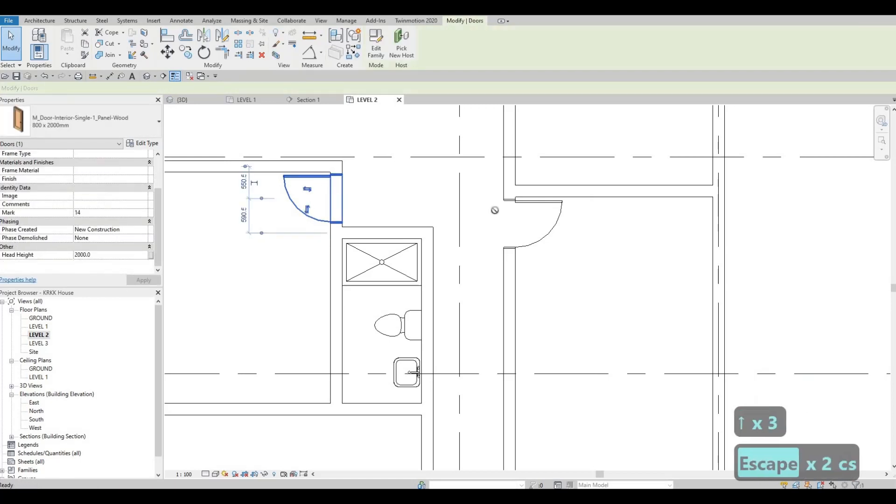
pyautogui.scroll(-1, 495, 210)
pyautogui.moveTo(495, 210); pyautogui.dragTo(424, 184, button='middle')
pyautogui.moveTo(481, 274); pyautogui.dragTo(484, 226, button='middle')
pyautogui.scroll(-1, 484, 225)
pyautogui.moveTo(438, 433); pyautogui.dragTo(468, 203, button='middle')
pyautogui.scroll(1, 466, 215)
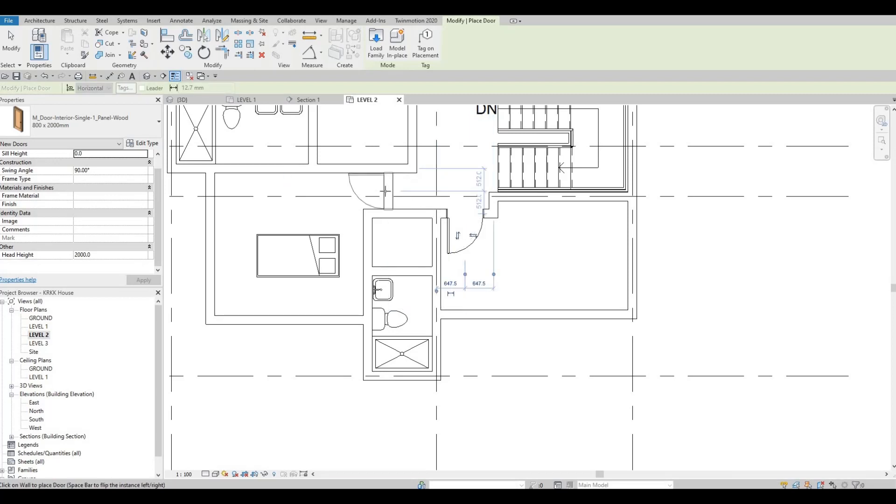
# Step: Try to place an 800 x 2000mm door in the short wall at the southwest bedroom's entrance
pyautogui.scroll(2, 385, 191)
pyautogui.click(394, 220)
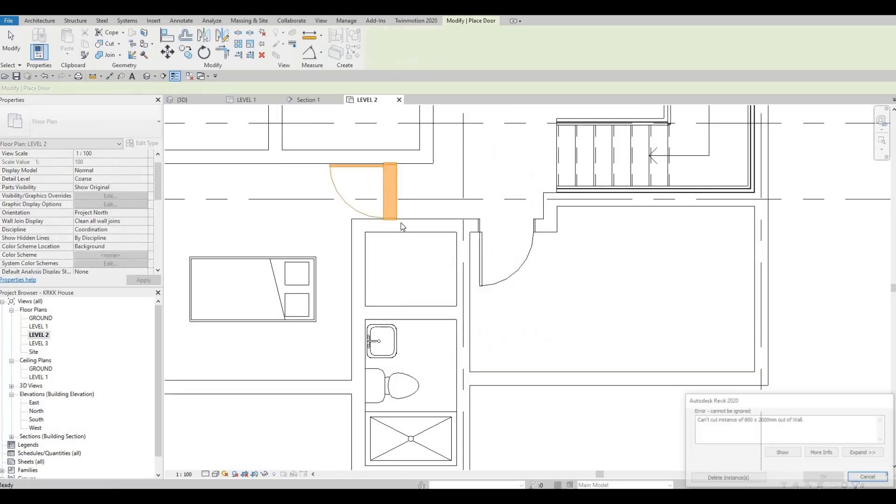
pyautogui.press('Escape')
pyautogui.press('Escape')
# Step: Nudge the wall along the north side of the small room above the south bathroom slightly south, lengthening the bedroom's entrance wall
pyautogui.click(401, 223)
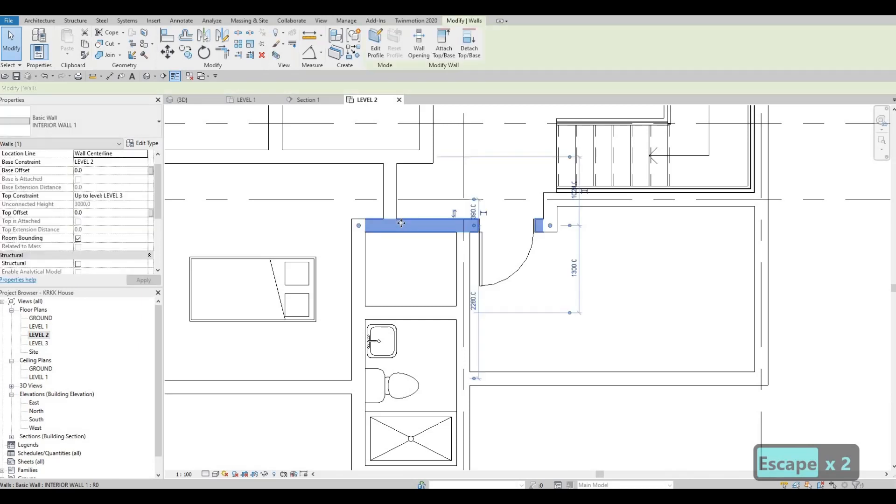
pyautogui.press('Down')
pyautogui.press('Down')
pyautogui.press('Down')
pyautogui.press('Down')
pyautogui.press('Down')
pyautogui.press('Down')
pyautogui.press('Down')
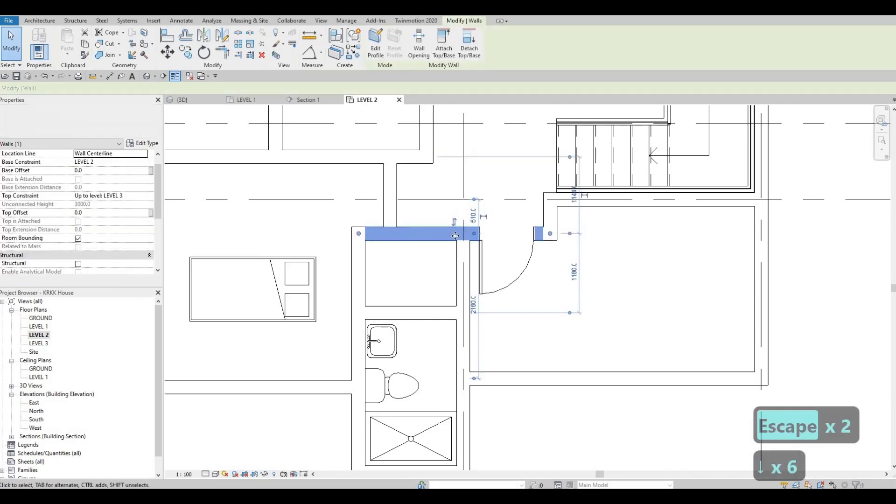
pyautogui.press('Escape')
pyautogui.press('Escape')
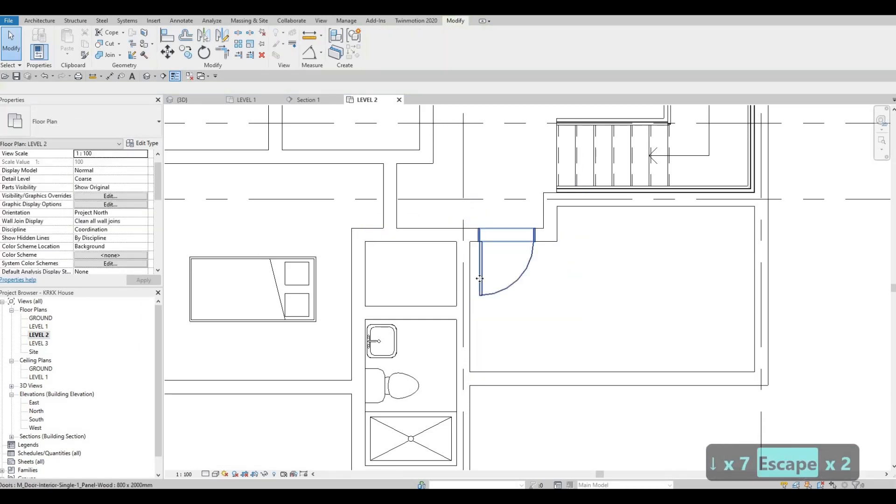
# Step: Nudge the southeast room's door slightly west and place a matching 800 x 2000mm door in the southwest bedroom's entrance wall, swinging inward
pyautogui.click(479, 279)
pyautogui.press('Left')
pyautogui.press('Left')
pyautogui.press('c')
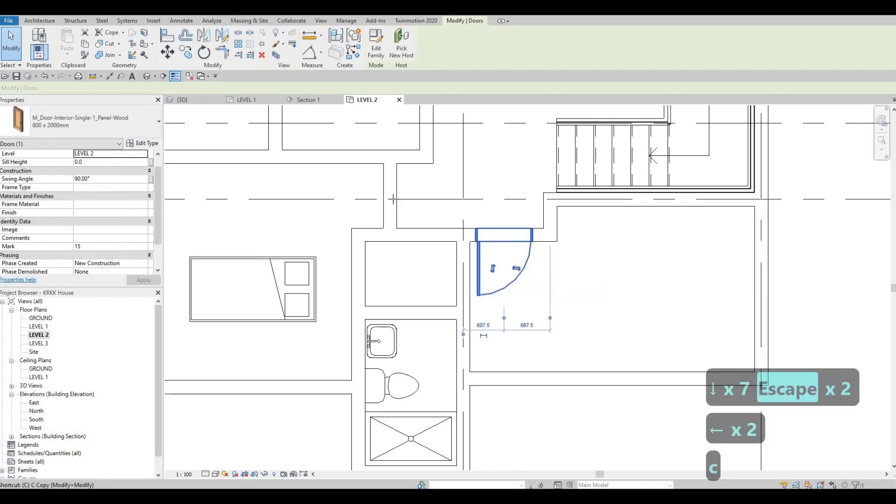
pyautogui.press('s')
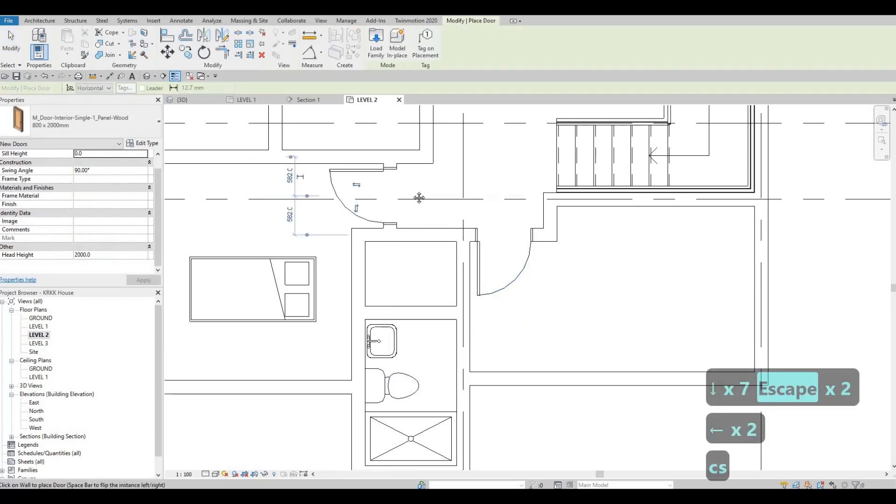
# Step: Place an 800 x 2000mm door in the short wall at the northeast room's southwest corner, swinging into that room
pyautogui.scroll(-3, 418, 195)
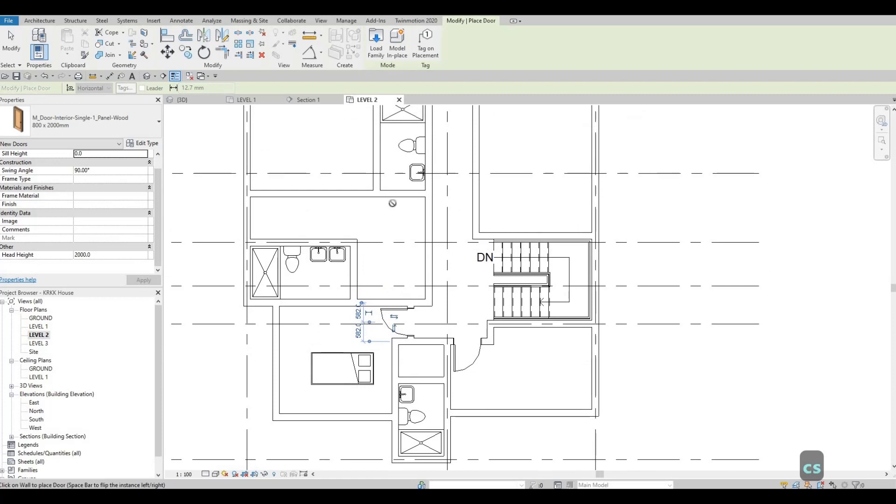
pyautogui.moveTo(392, 202); pyautogui.dragTo(386, 270, button='middle')
pyautogui.moveTo(445, 216); pyautogui.dragTo(415, 312, button='middle')
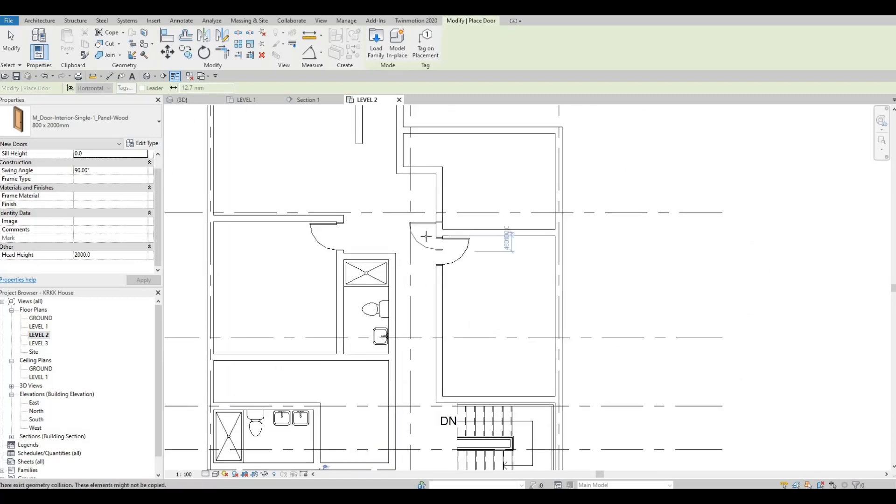
pyautogui.moveTo(426, 236); pyautogui.dragTo(414, 302, button='middle')
pyautogui.scroll(2, 427, 255)
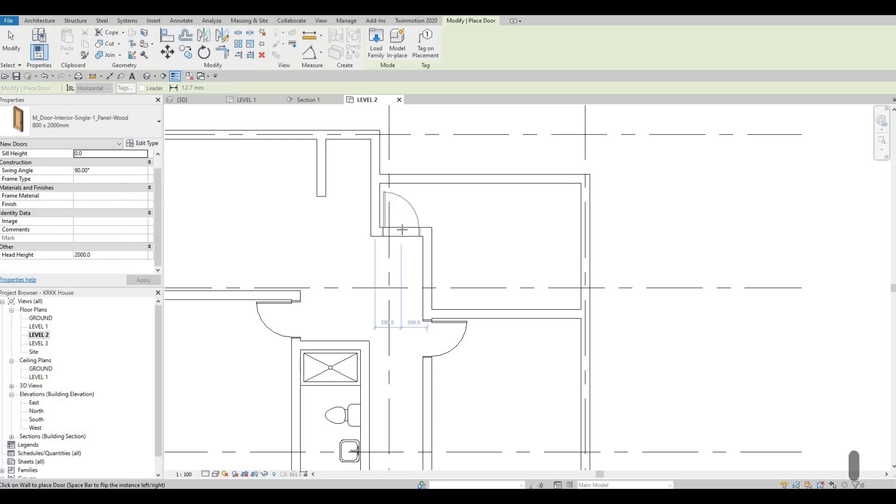
pyautogui.moveTo(440, 298); pyautogui.dragTo(435, 261, button='middle')
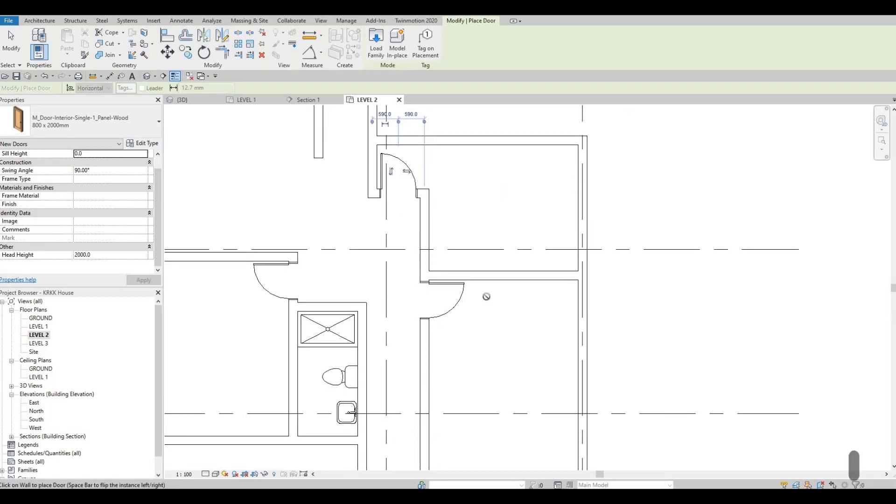
# Step: Place 700 x 2000mm doors in the east walls of the south bathroom and the small room north of it, both swinging inward
pyautogui.moveTo(485, 295); pyautogui.dragTo(479, 283, button='middle')
pyautogui.scroll(-1, 477, 259)
pyautogui.moveTo(421, 260); pyautogui.dragTo(435, 220, button='middle')
pyautogui.moveTo(471, 279); pyautogui.dragTo(485, 236, button='middle')
pyautogui.moveTo(502, 308); pyautogui.dragTo(513, 168, button='middle')
pyautogui.moveTo(461, 289); pyautogui.dragTo(507, 225, button='middle')
pyautogui.scroll(-1, 507, 225)
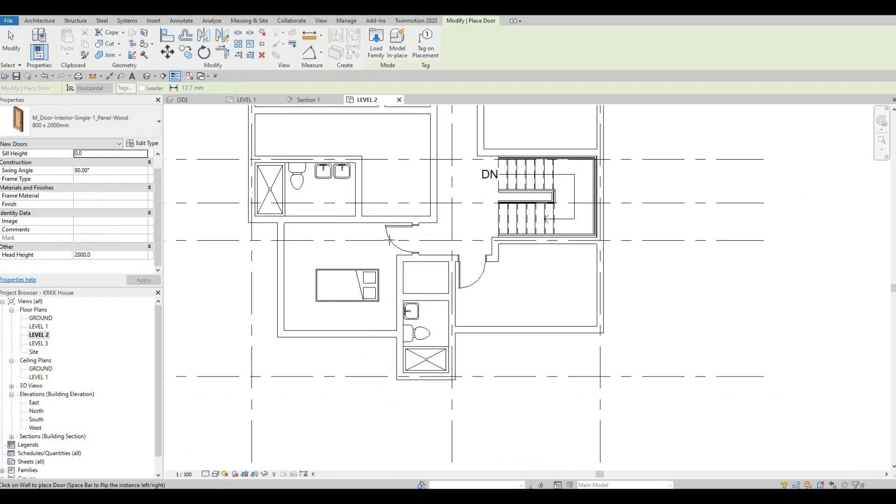
pyautogui.scroll(2, 466, 285)
pyautogui.click(105, 125)
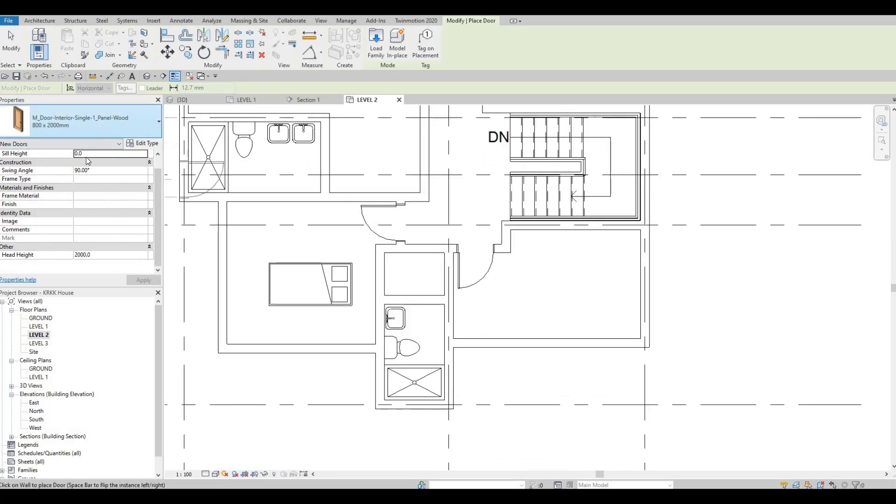
pyautogui.scroll(1, 62, 196)
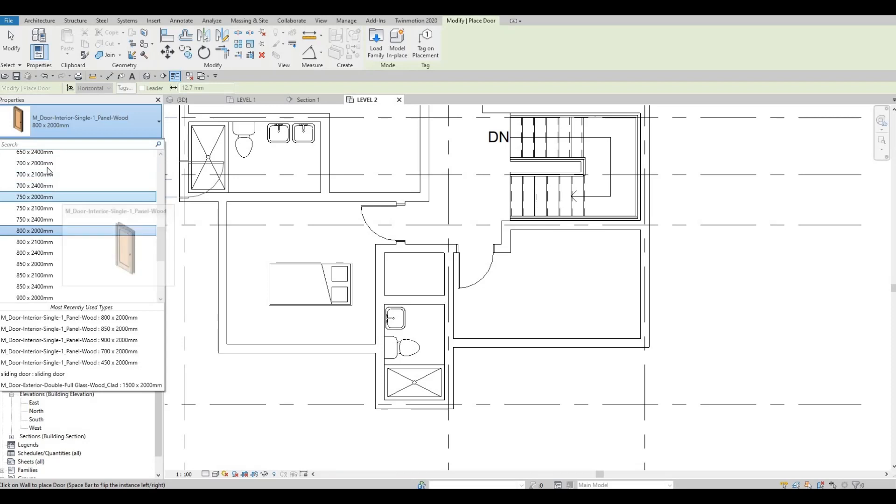
pyautogui.click(63, 162)
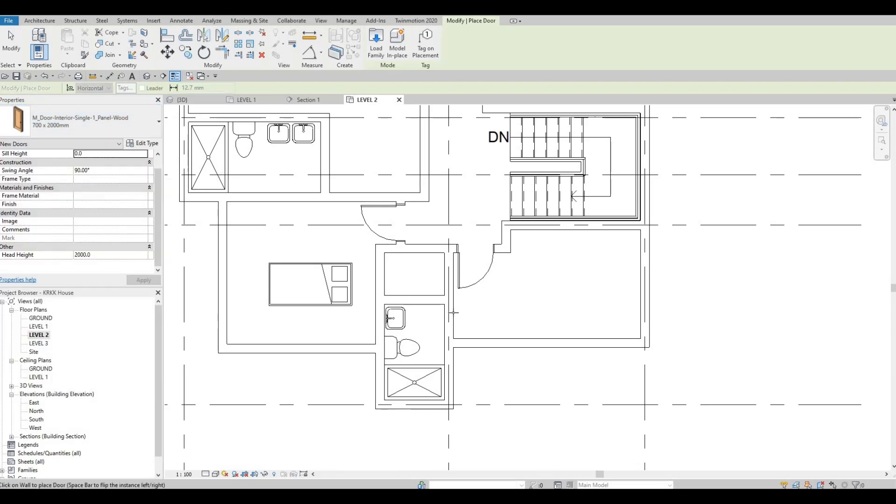
pyautogui.scroll(1, 405, 349)
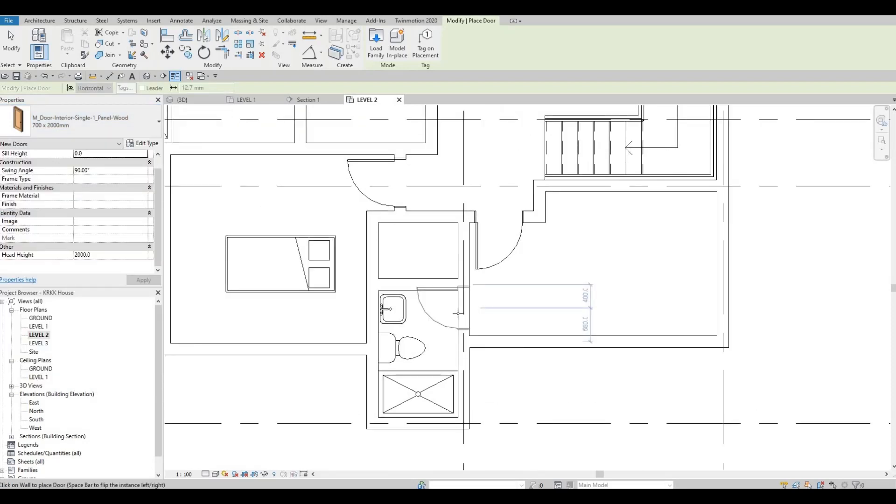
pyautogui.moveTo(421, 238); pyautogui.dragTo(436, 359, button='middle')
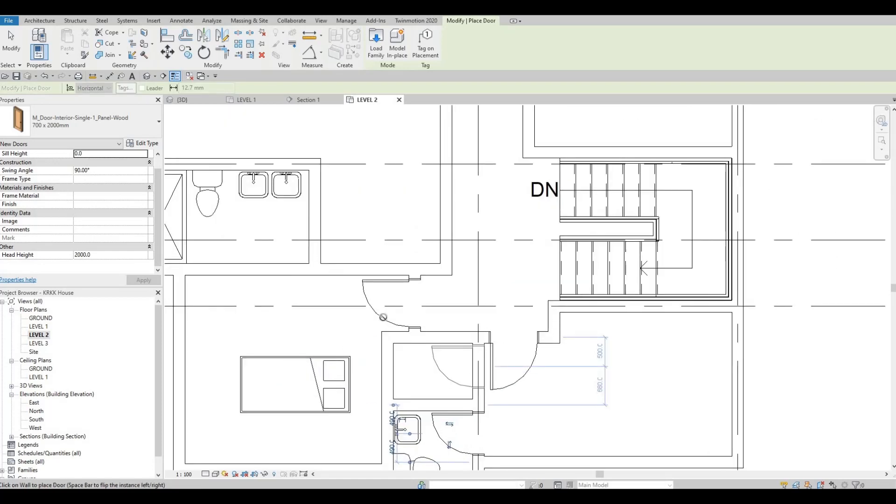
pyautogui.moveTo(352, 316); pyautogui.dragTo(440, 393, button='middle')
# Step: Place a 700 x 2000mm door in the northern bathroom's west wall near its south end, swinging into the bathroom
pyautogui.scroll(-2, 440, 394)
pyautogui.moveTo(440, 226); pyautogui.dragTo(457, 317, button='middle')
pyautogui.scroll(-1, 456, 317)
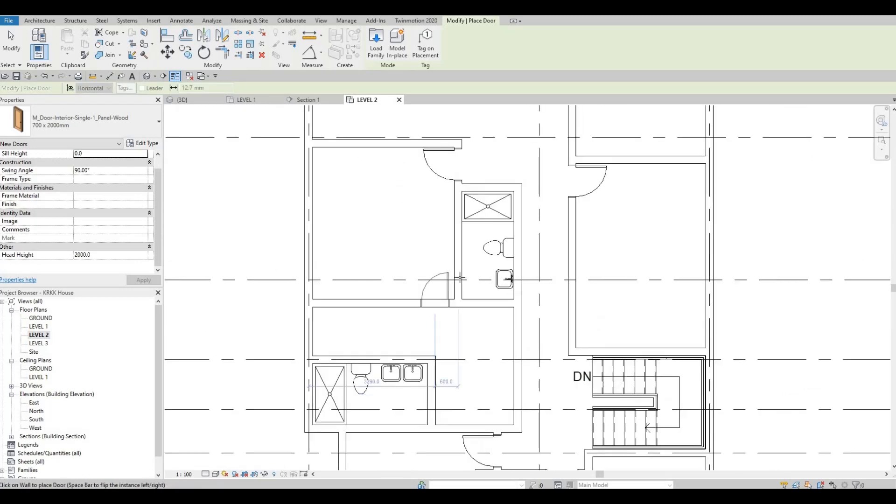
pyautogui.click(459, 280)
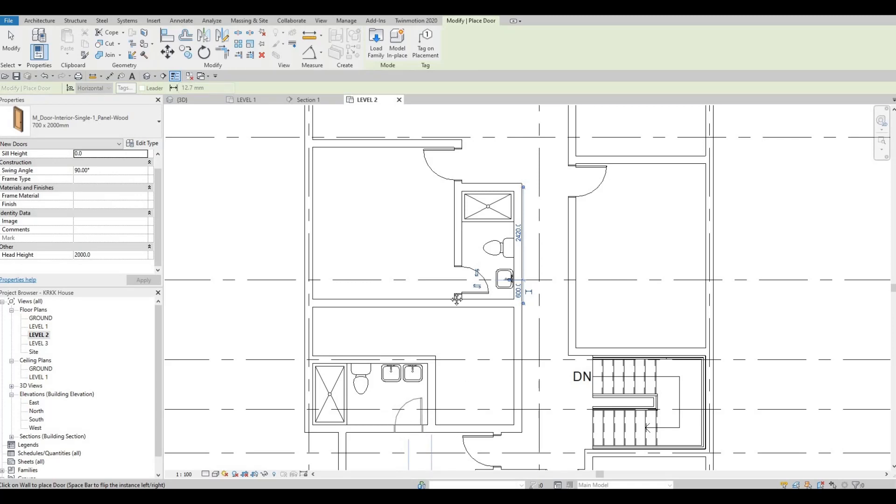
# Step: Place 700 x 2000mm doors in the south walls of the double-sink bathroom and the L-shaped room beside it, both swinging north
pyautogui.moveTo(468, 314); pyautogui.dragTo(435, 282, button='middle')
pyautogui.scroll(-2, 435, 282)
pyautogui.scroll(2, 435, 288)
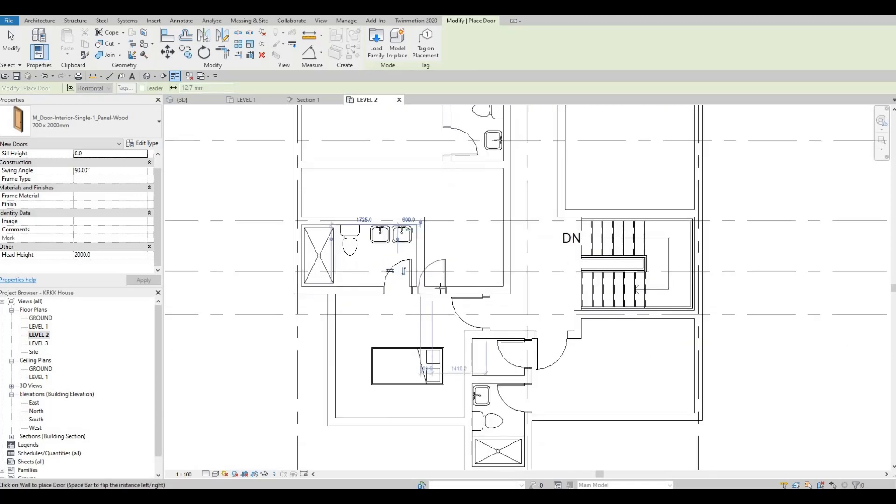
pyautogui.scroll(2, 440, 287)
pyautogui.press('space')
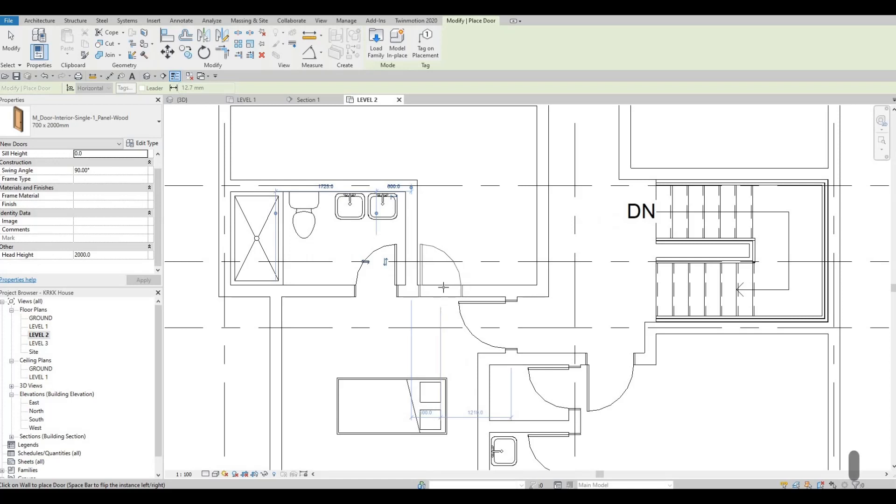
pyautogui.click(441, 273)
pyautogui.scroll(-3, 539, 298)
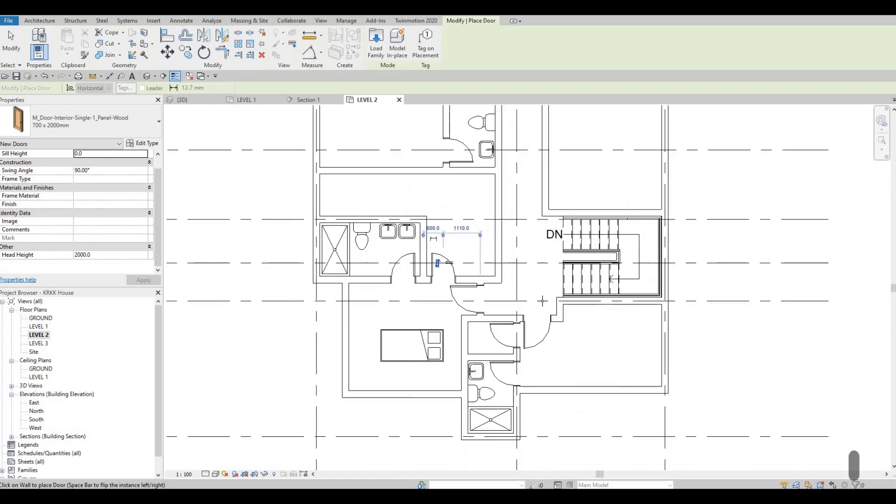
# Step: Examine the Level 2 plan for rooms that still lack a door or closet, and end door placement
pyautogui.moveTo(492, 339); pyautogui.dragTo(502, 352, button='middle')
pyautogui.scroll(-1, 501, 352)
pyautogui.moveTo(493, 201); pyautogui.dragTo(494, 286, button='middle')
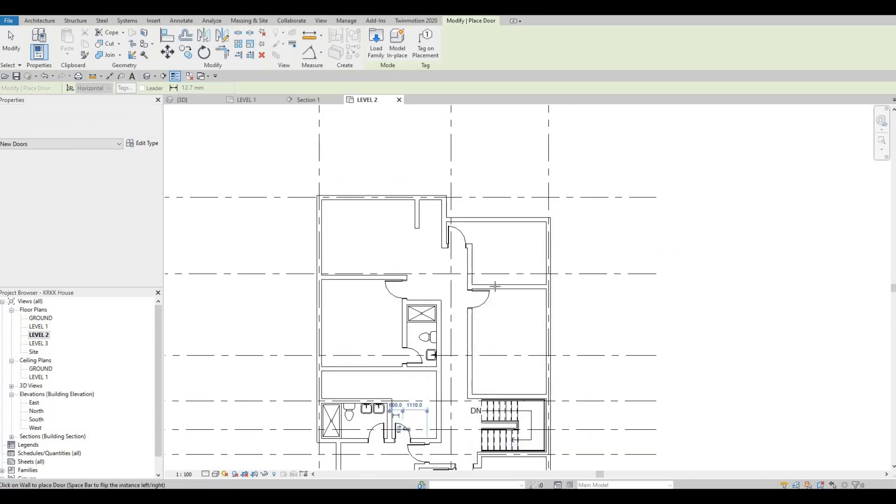
pyautogui.scroll(2, 495, 287)
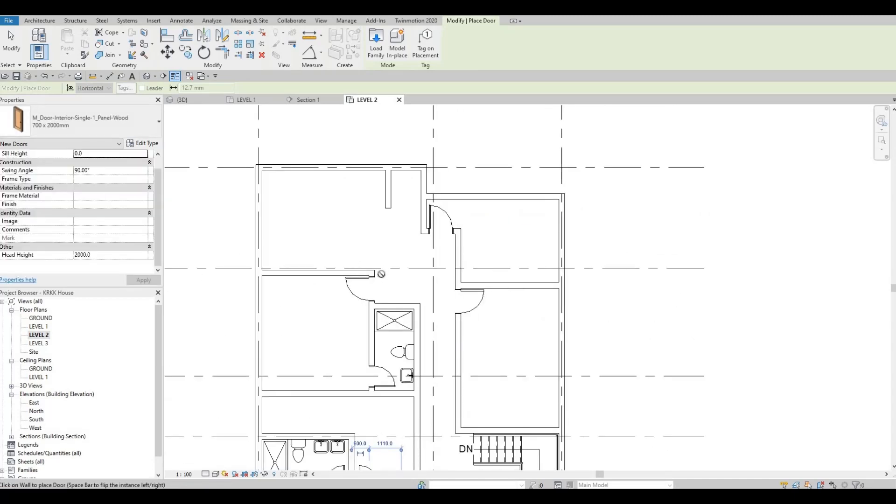
pyautogui.moveTo(323, 292); pyautogui.dragTo(424, 209, button='middle')
pyautogui.scroll(-1, 424, 210)
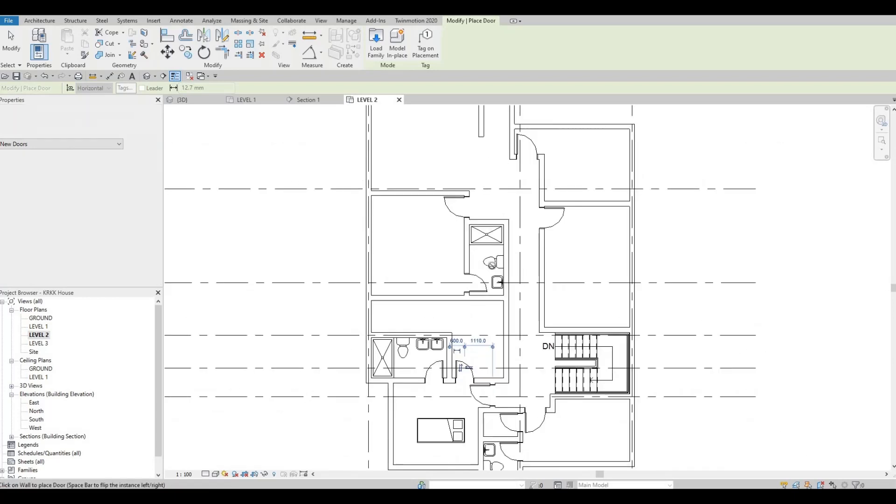
pyautogui.moveTo(461, 301); pyautogui.dragTo(440, 265, button='middle')
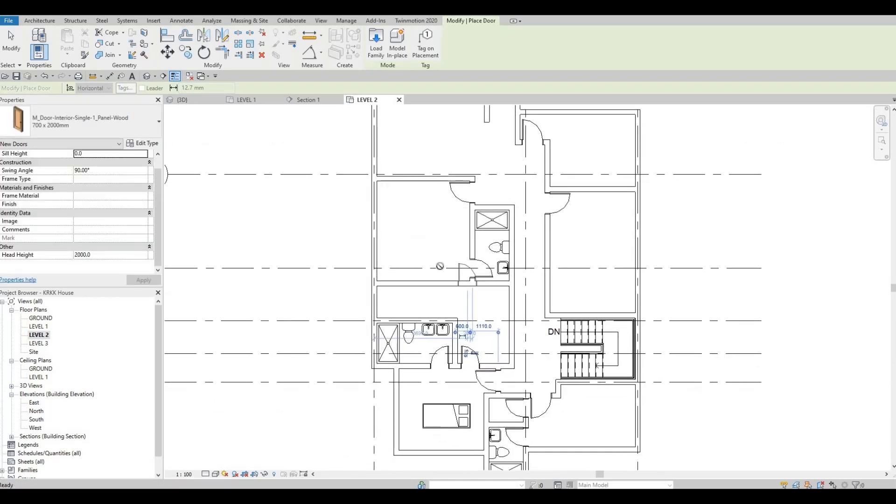
pyautogui.moveTo(468, 219); pyautogui.dragTo(468, 244, button='middle')
pyautogui.press('Escape')
pyautogui.press('Escape')
# Step: Draw INTERIOR WALL 1 walls enclosing a closet along the north wall of the bedroom west of the northern bathroom, about 2800 mm long
pyautogui.scroll(1, 438, 248)
pyautogui.click(483, 258)
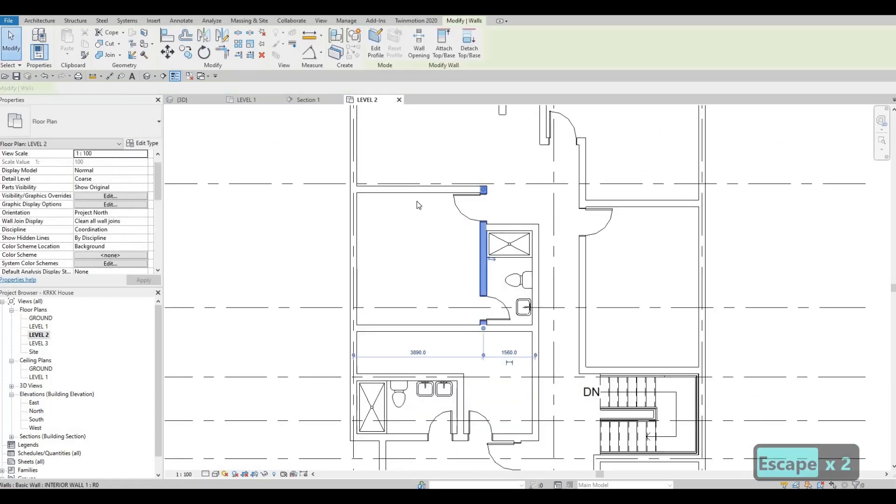
pyautogui.press('c')
pyautogui.press('s')
pyautogui.scroll(2, 444, 193)
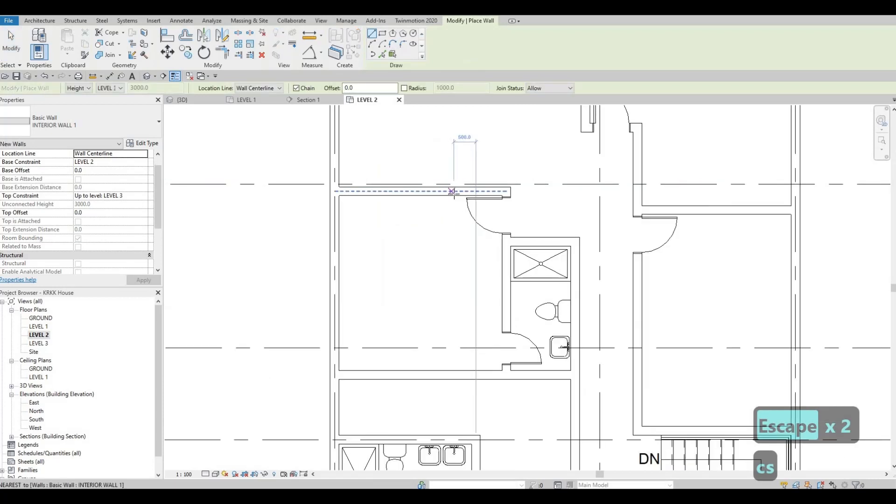
pyautogui.click(454, 191)
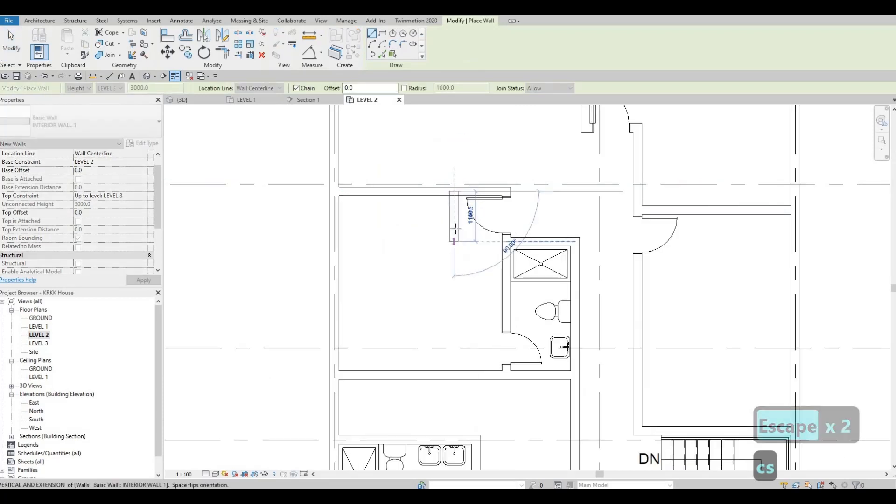
pyautogui.click(453, 227)
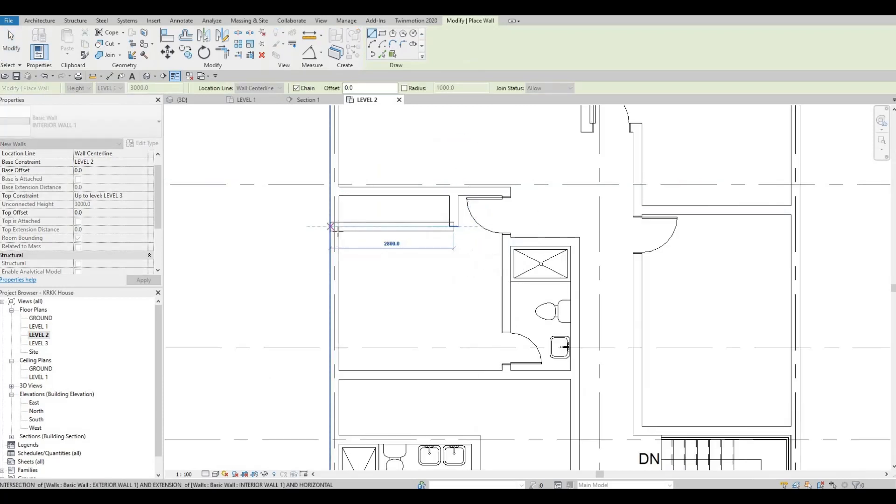
pyautogui.click(337, 230)
pyautogui.press('Escape')
pyautogui.press('Escape')
pyautogui.press('Escape')
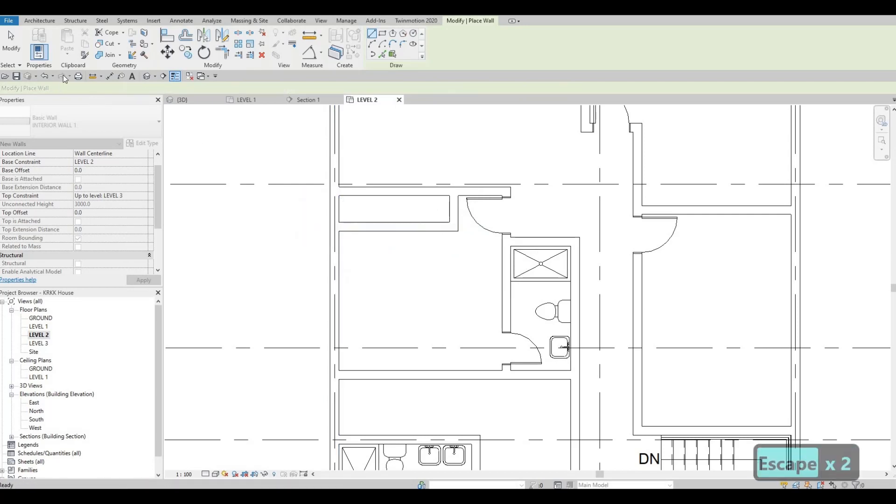
# Step: Start placing a door and look through the loaded door types for one that suits the closet
pyautogui.click(51, 21)
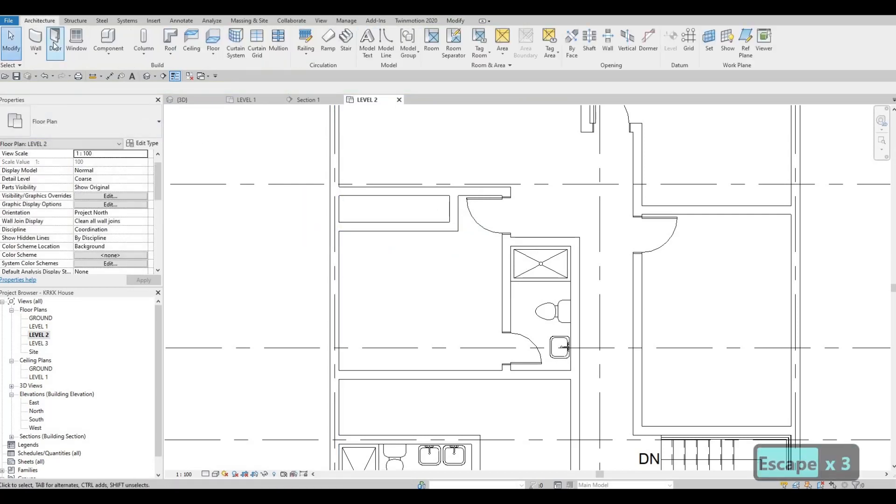
pyautogui.click(55, 43)
pyautogui.click(84, 121)
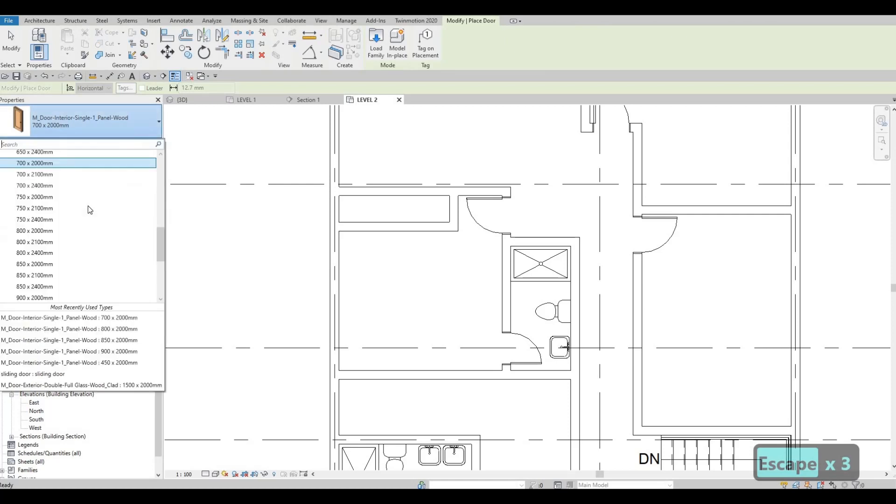
pyautogui.scroll(2, 90, 209)
pyautogui.scroll(-8, 90, 210)
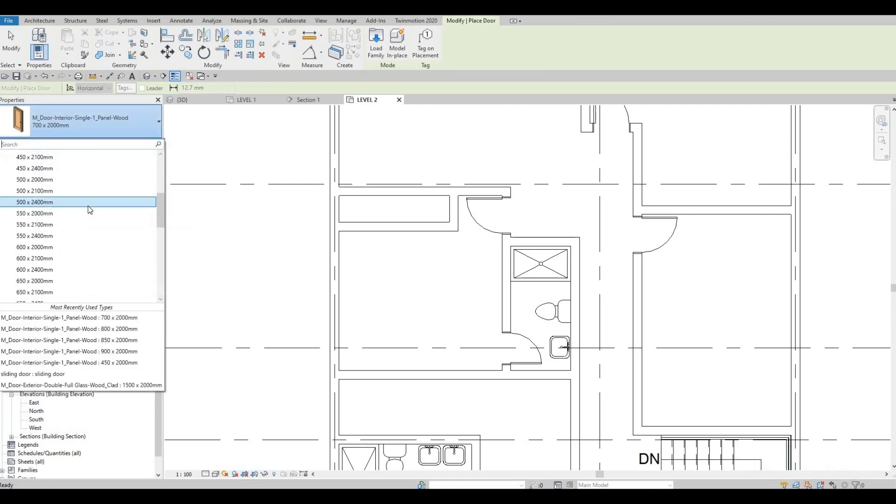
pyautogui.scroll(-3, 90, 210)
pyautogui.press('Escape')
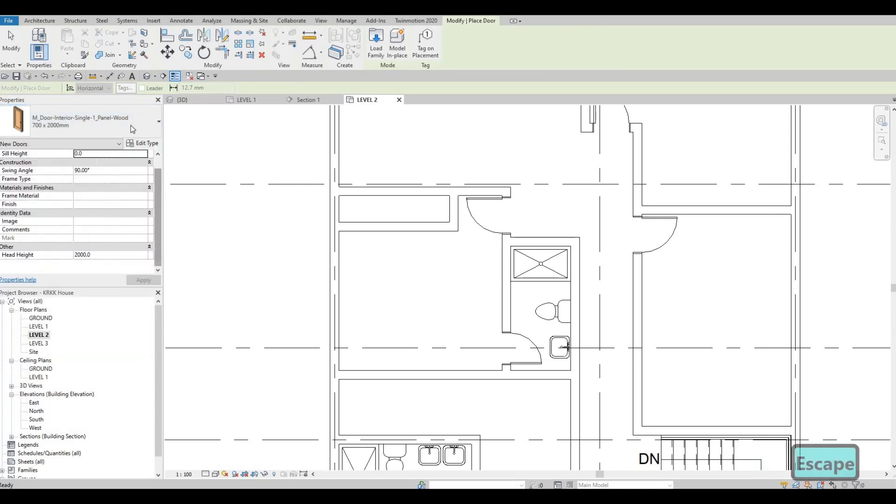
pyautogui.press('Escape')
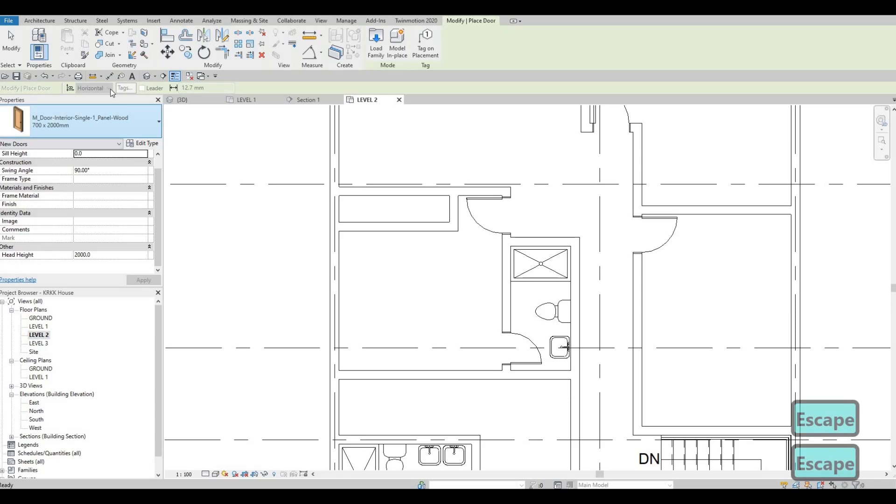
# Step: Open the M_Door-Interior-Double-Sliding-2_Panel-Wood family from the library's Residential doors folder for loading
pyautogui.click(154, 21)
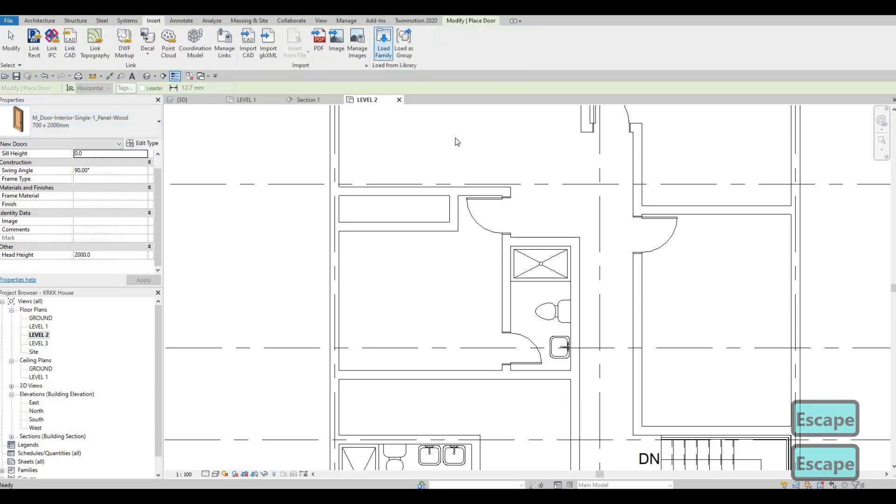
pyautogui.click(383, 41)
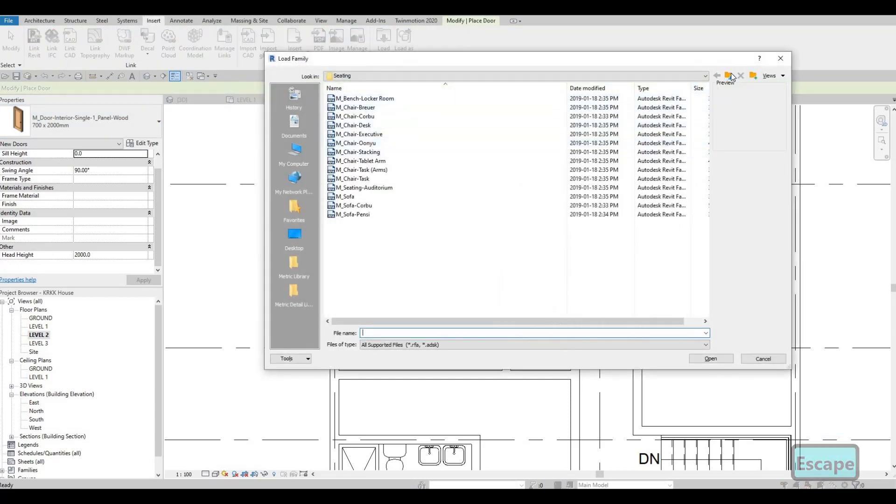
pyautogui.click(729, 76)
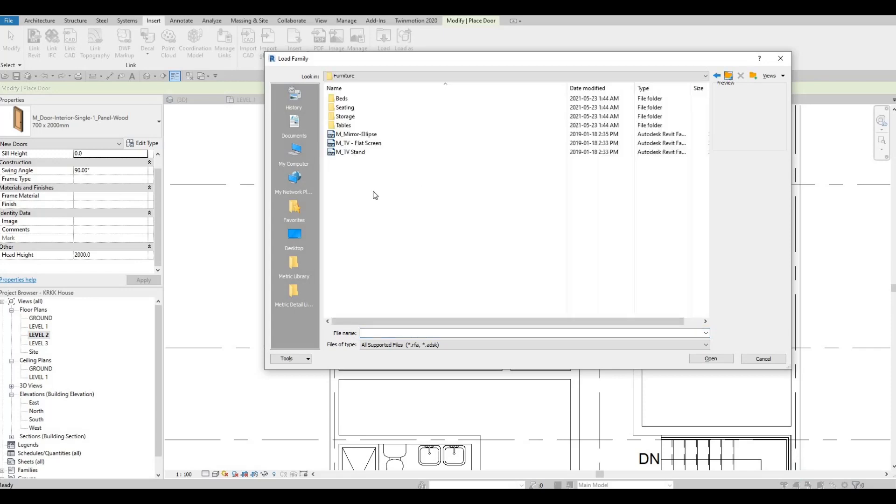
pyautogui.press('BackSpace')
pyautogui.doubleClick(362, 178)
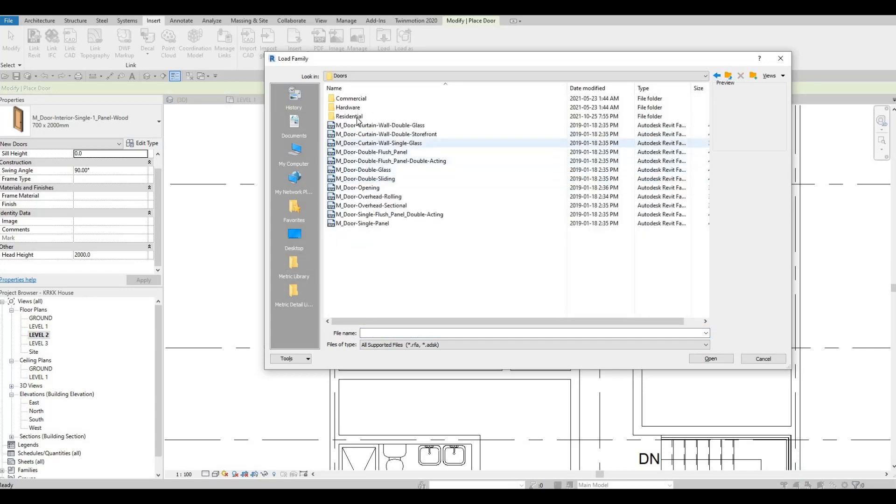
pyautogui.doubleClick(358, 117)
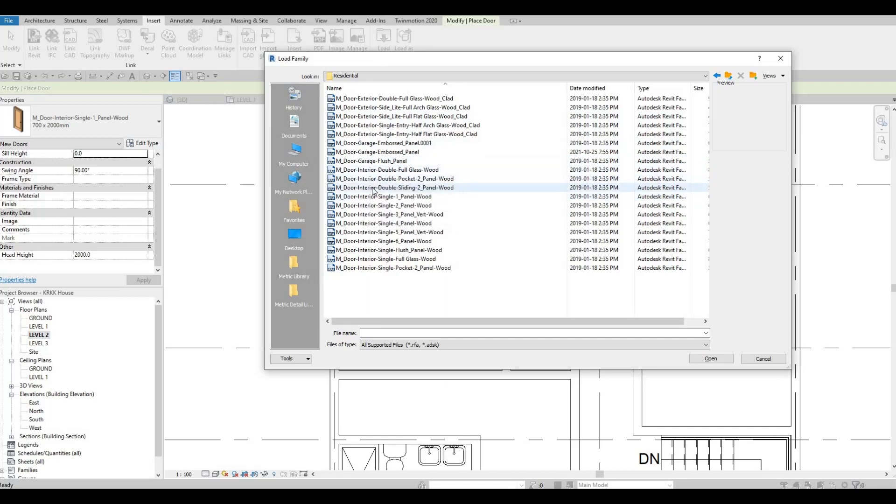
pyautogui.click(377, 180)
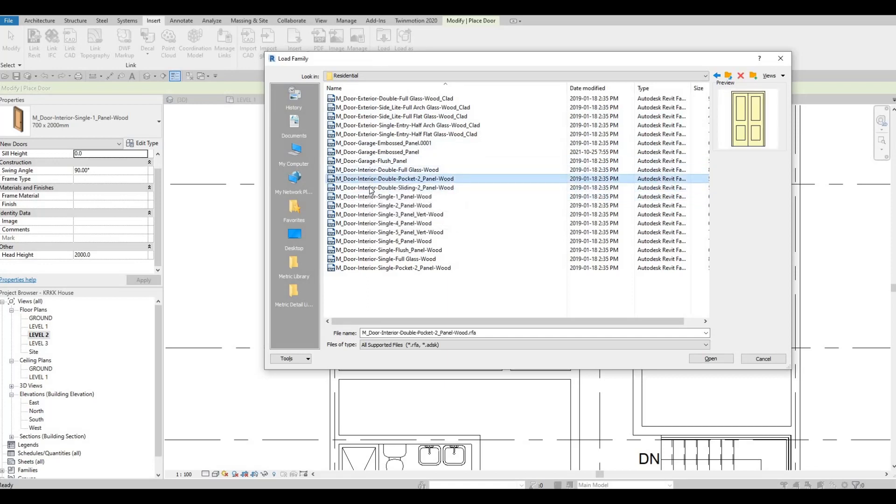
pyautogui.click(371, 188)
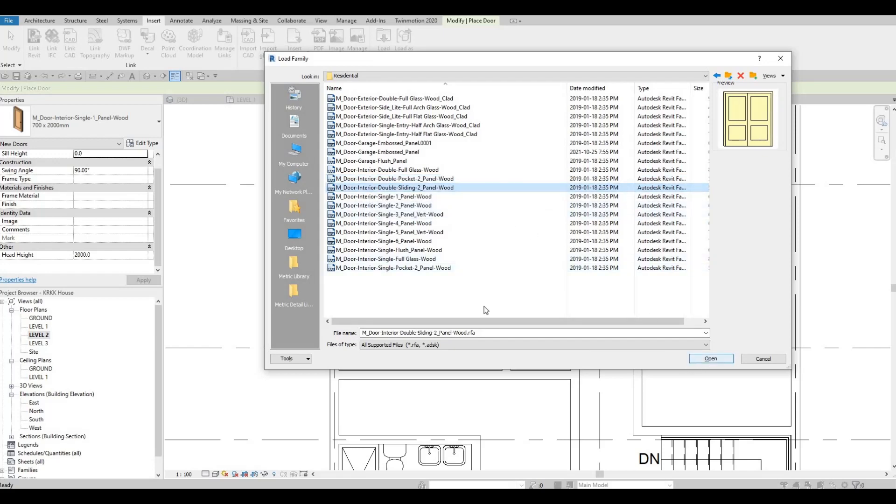
pyautogui.press('Return')
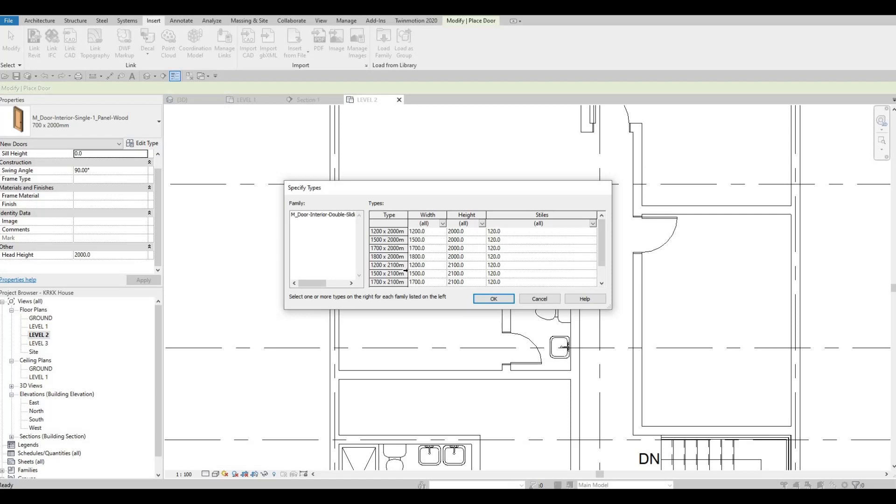
# Step: Load the 1500 x 2000mm, 1700 x 2000mm and 1800 x 2000mm types of the double sliding door family
pyautogui.click(405, 241)
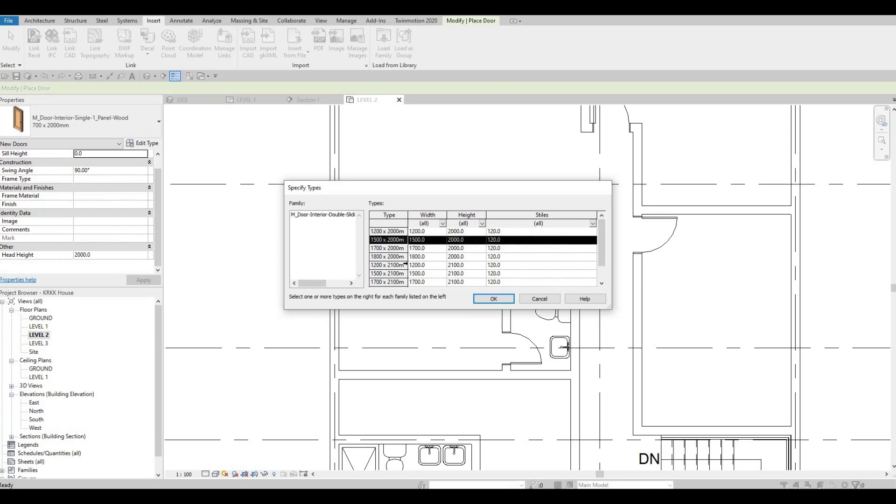
pyautogui.keyDown('ctrl'); pyautogui.click(391, 232); pyautogui.keyUp('ctrl')
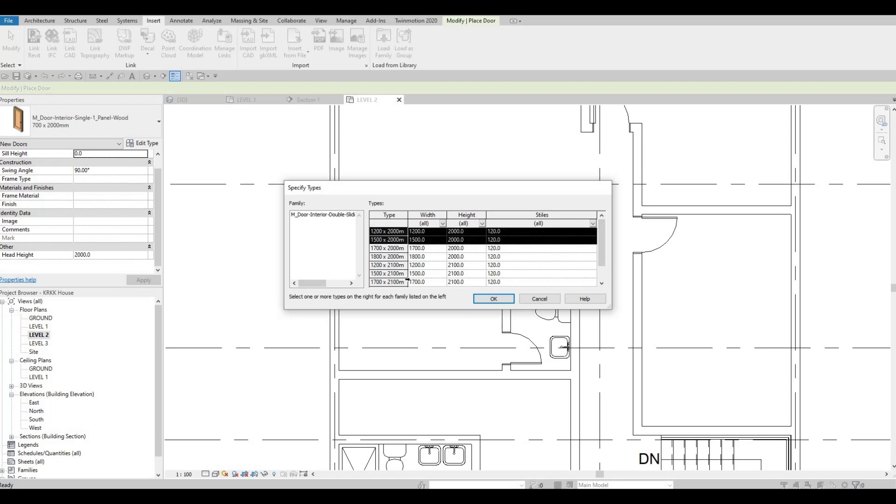
pyautogui.keyDown('shift'); pyautogui.click(379, 259); pyautogui.keyUp('shift')
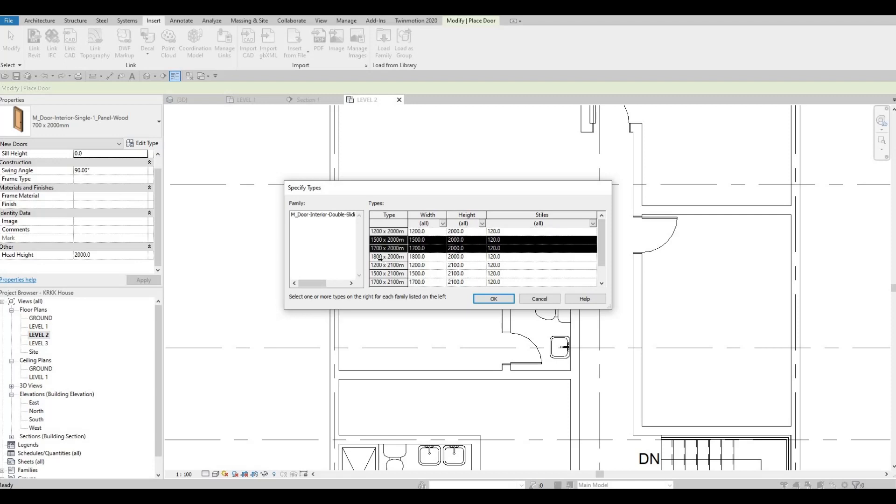
pyautogui.keyDown('shift'); pyautogui.click(380, 256); pyautogui.keyUp('shift')
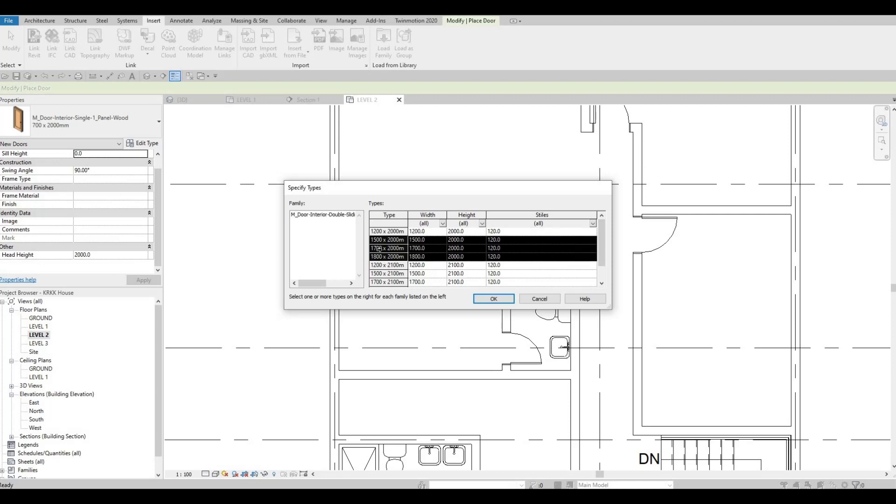
pyautogui.click(491, 299)
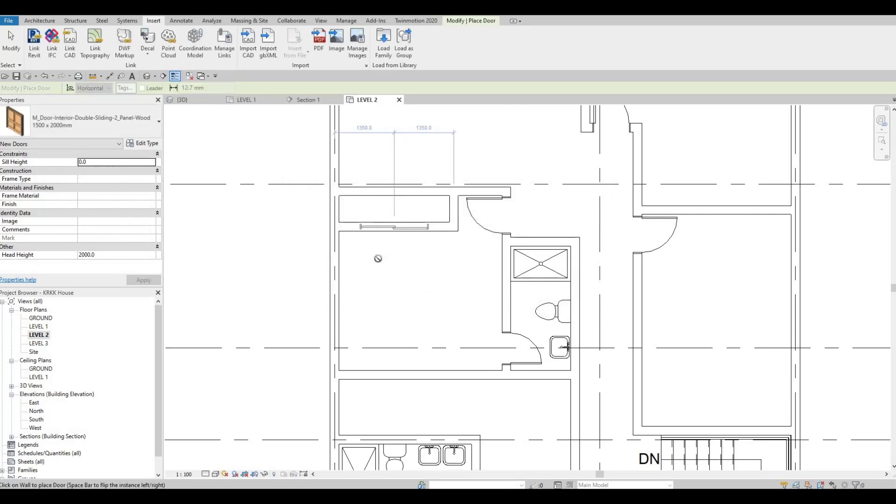
# Step: Place a double sliding door centred in the new closet's south wall and change its type to 1700 x 2000mm
pyautogui.click(391, 234)
pyautogui.press('Escape')
pyautogui.press('Escape')
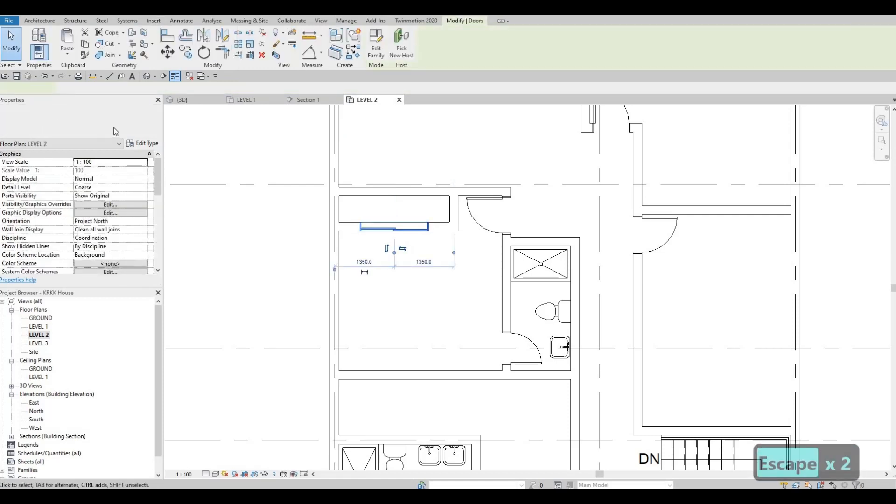
pyautogui.click(113, 128)
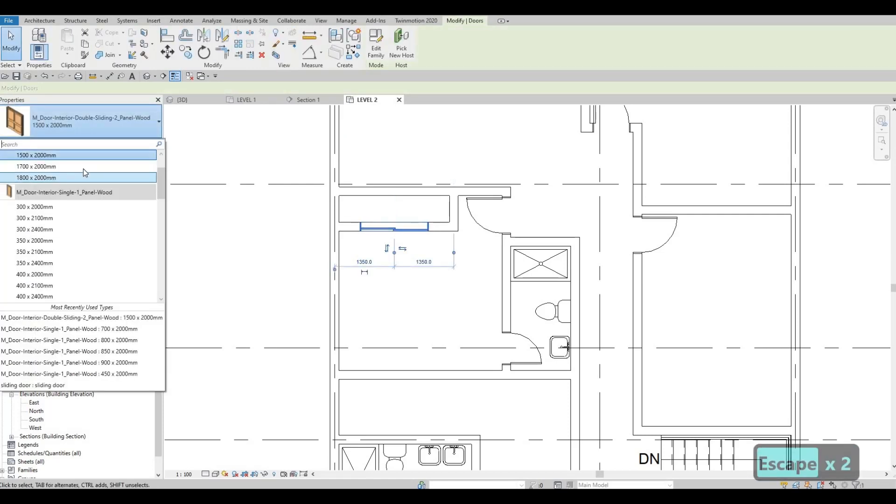
pyautogui.click(83, 168)
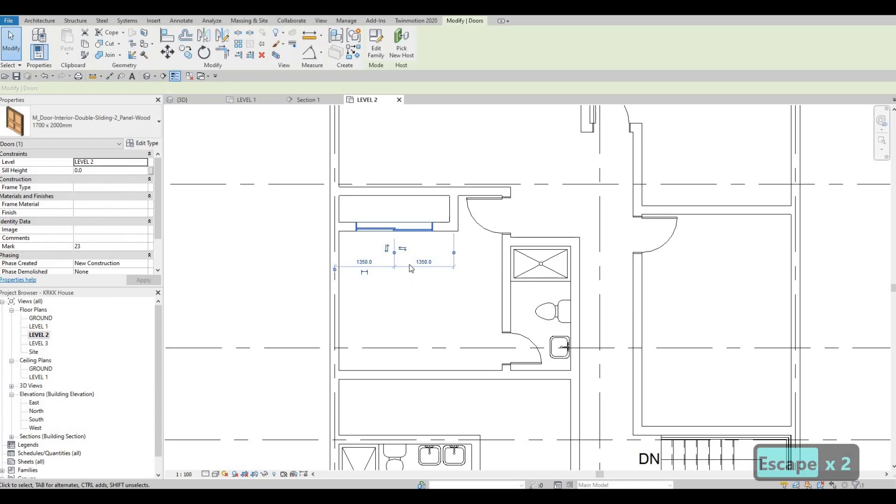
pyautogui.press('Escape')
pyautogui.press('Escape')
# Step: Examine the whole Level 2 plan, checking the rooms, closets and doors for anything still missing
pyautogui.moveTo(451, 335); pyautogui.dragTo(372, 271, button='middle')
pyautogui.scroll(-2, 373, 271)
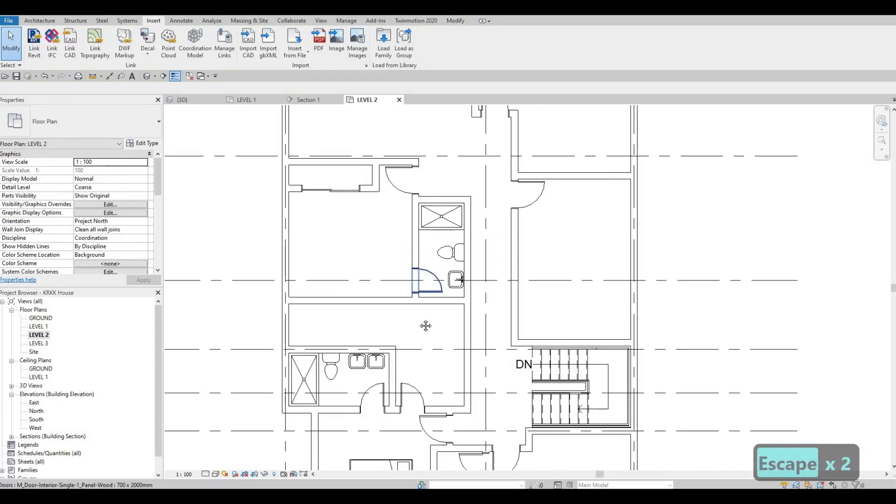
pyautogui.scroll(-3, 505, 275)
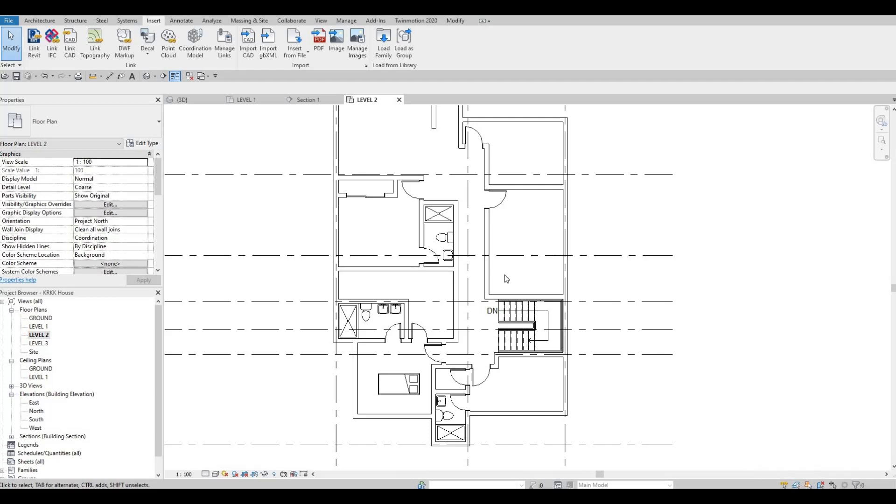
pyautogui.press('Escape')
pyautogui.moveTo(525, 206); pyautogui.dragTo(539, 193, button='middle')
pyautogui.scroll(-2, 541, 192)
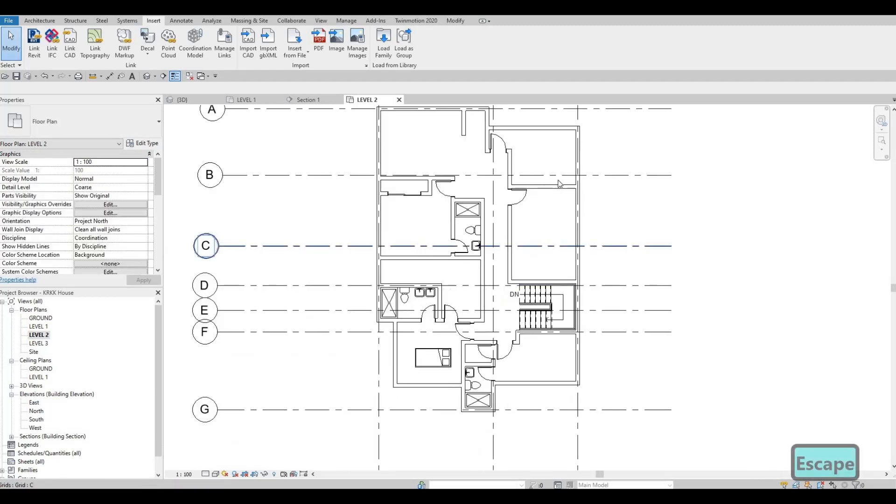
pyautogui.scroll(2, 551, 187)
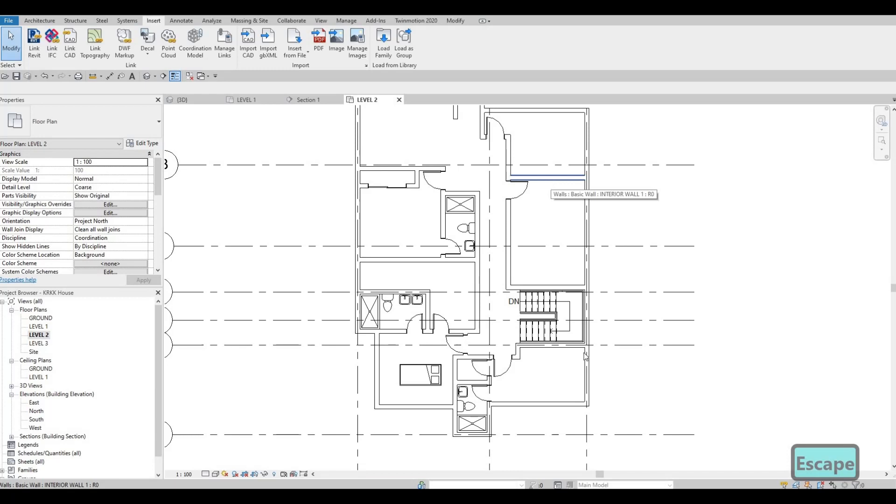
pyautogui.scroll(2, 474, 355)
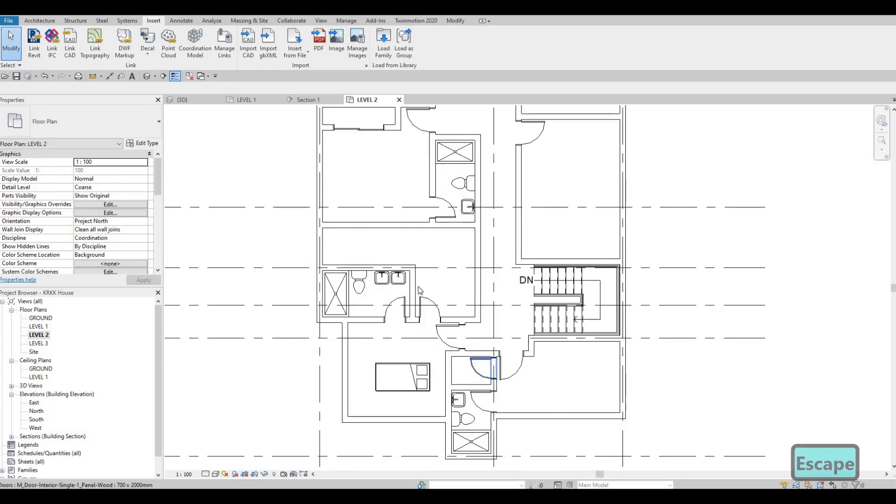
pyautogui.scroll(-2, 415, 280)
pyautogui.scroll(3, 462, 283)
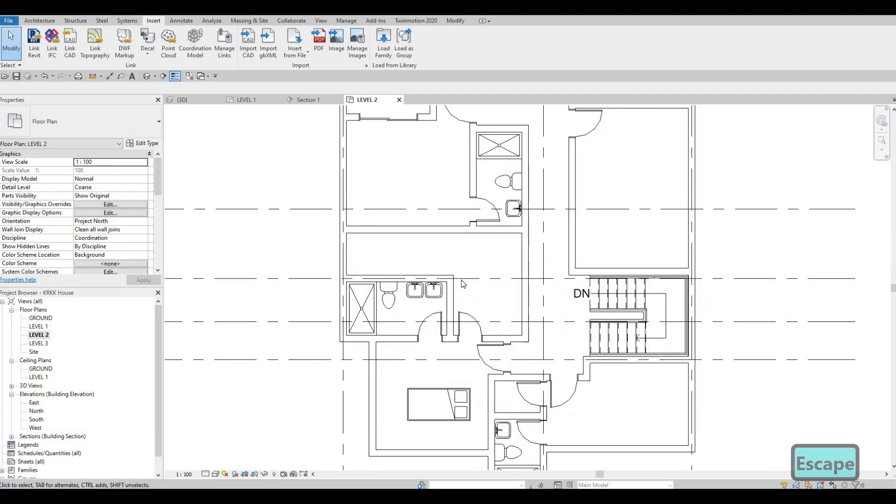
pyautogui.scroll(-4, 463, 283)
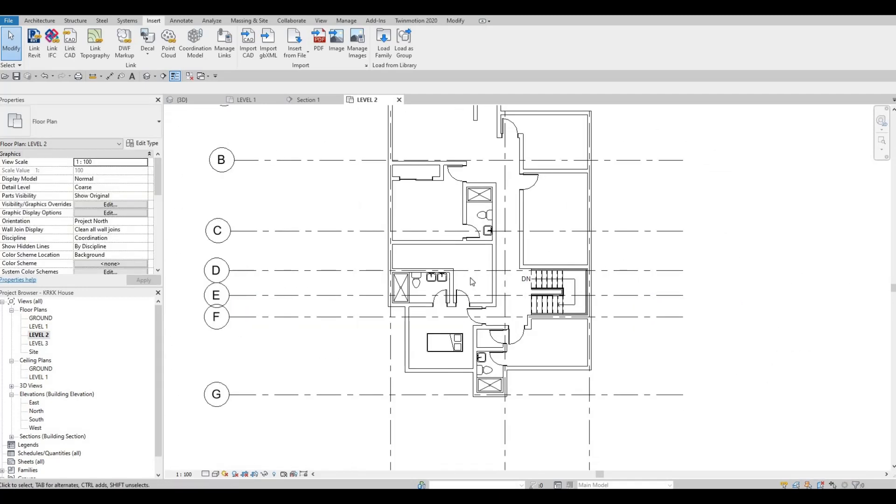